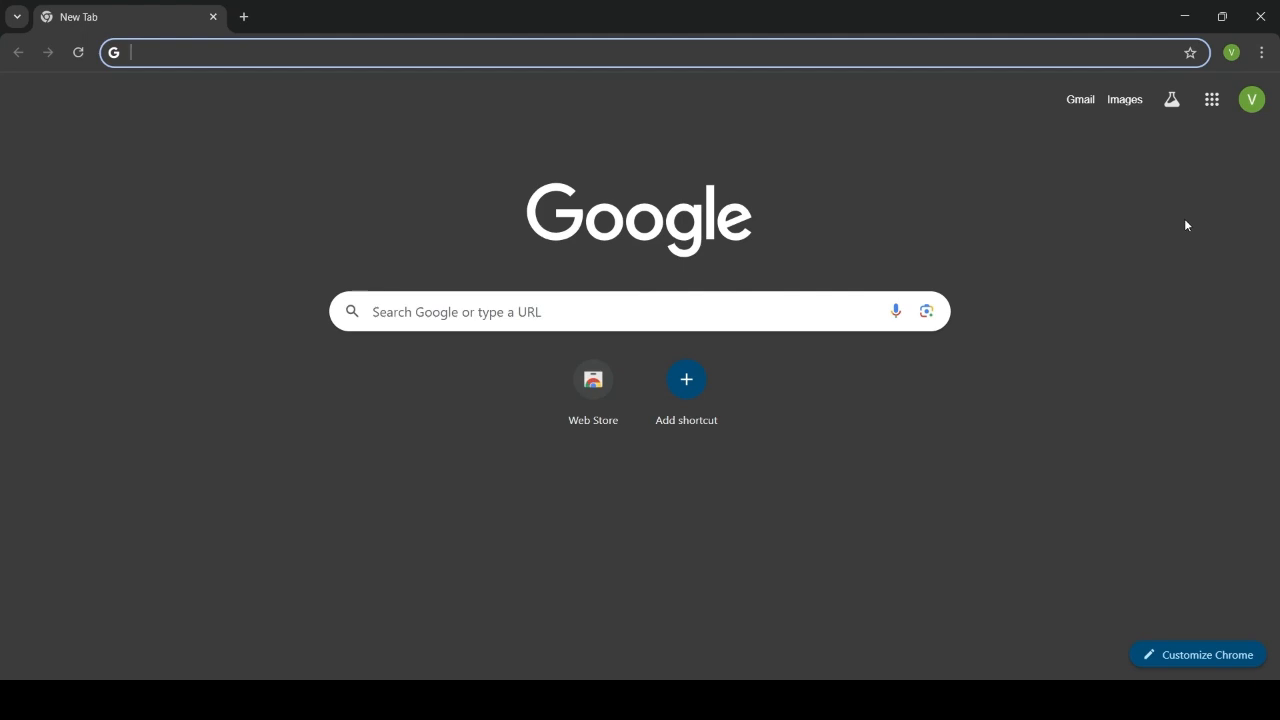
- Open Google Forms from the Google apps and create a new blank form
left_click(1211, 112)
scroll(1143, 240, "down", 3)
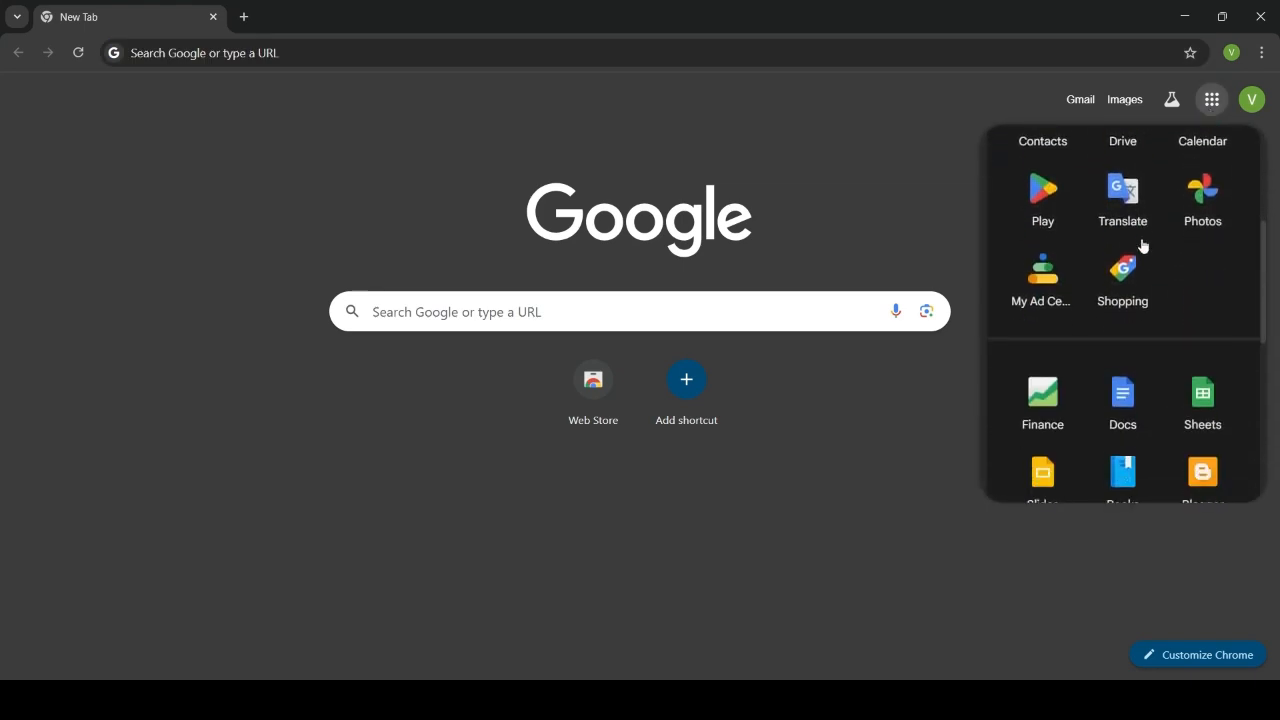
scroll(1143, 245, "down", 5)
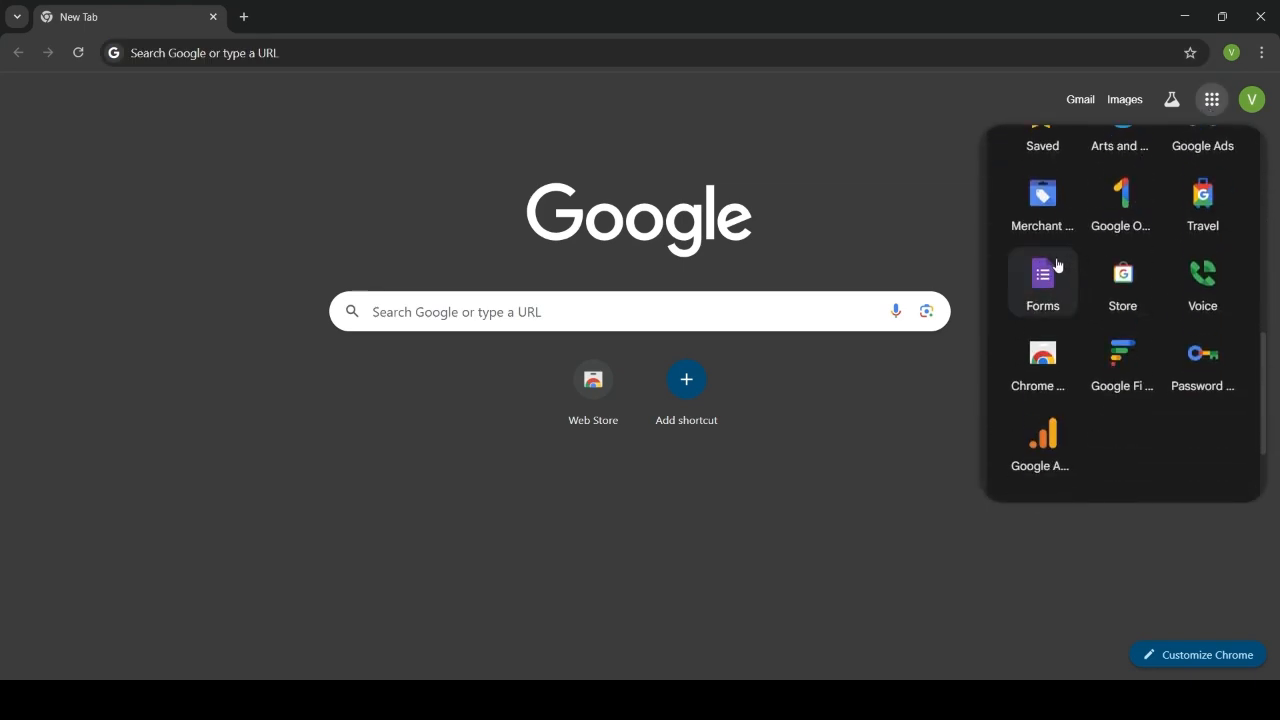
left_click(1042, 278)
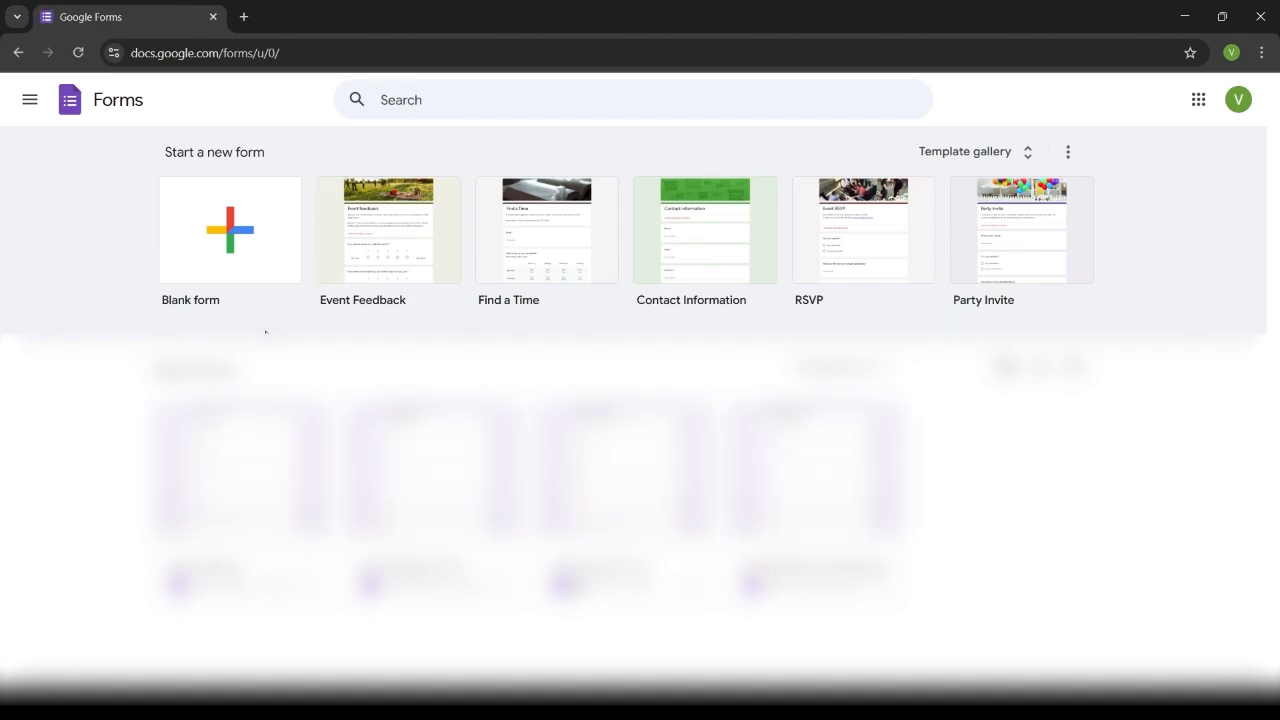
left_click(230, 238)
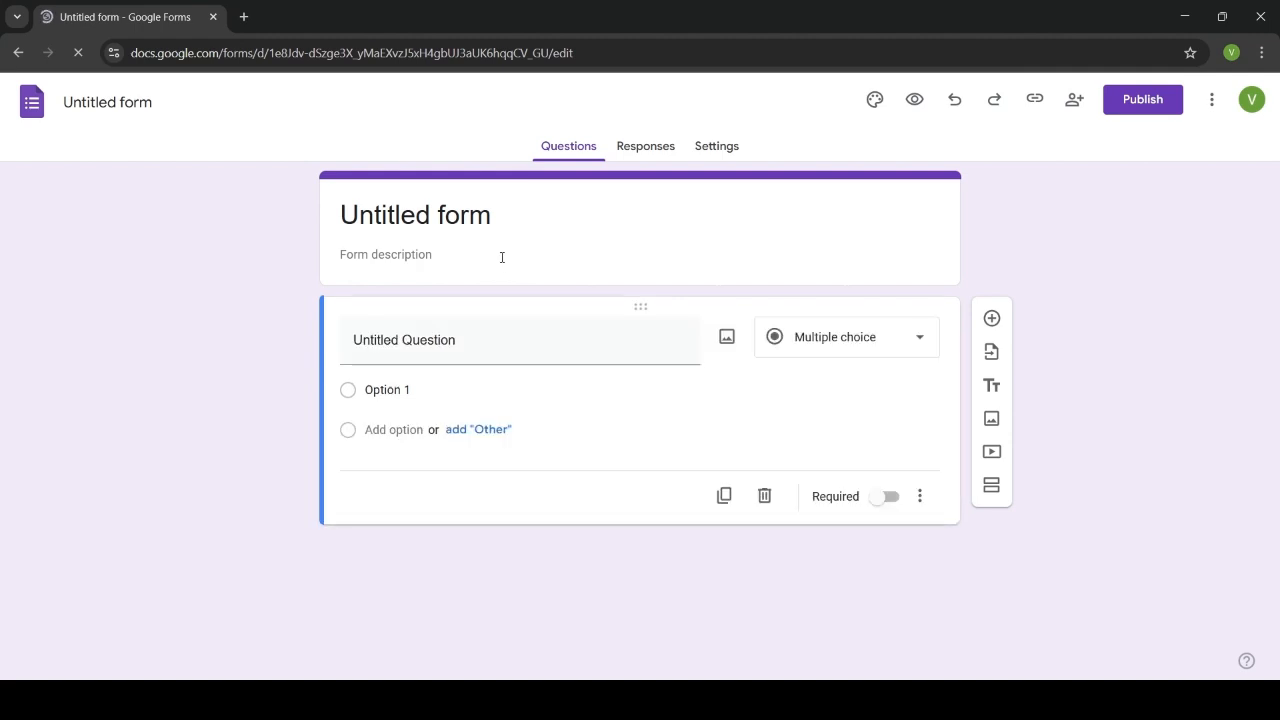
- Replace the form's heading in the header card with the title "Student Database"
left_click(503, 216)
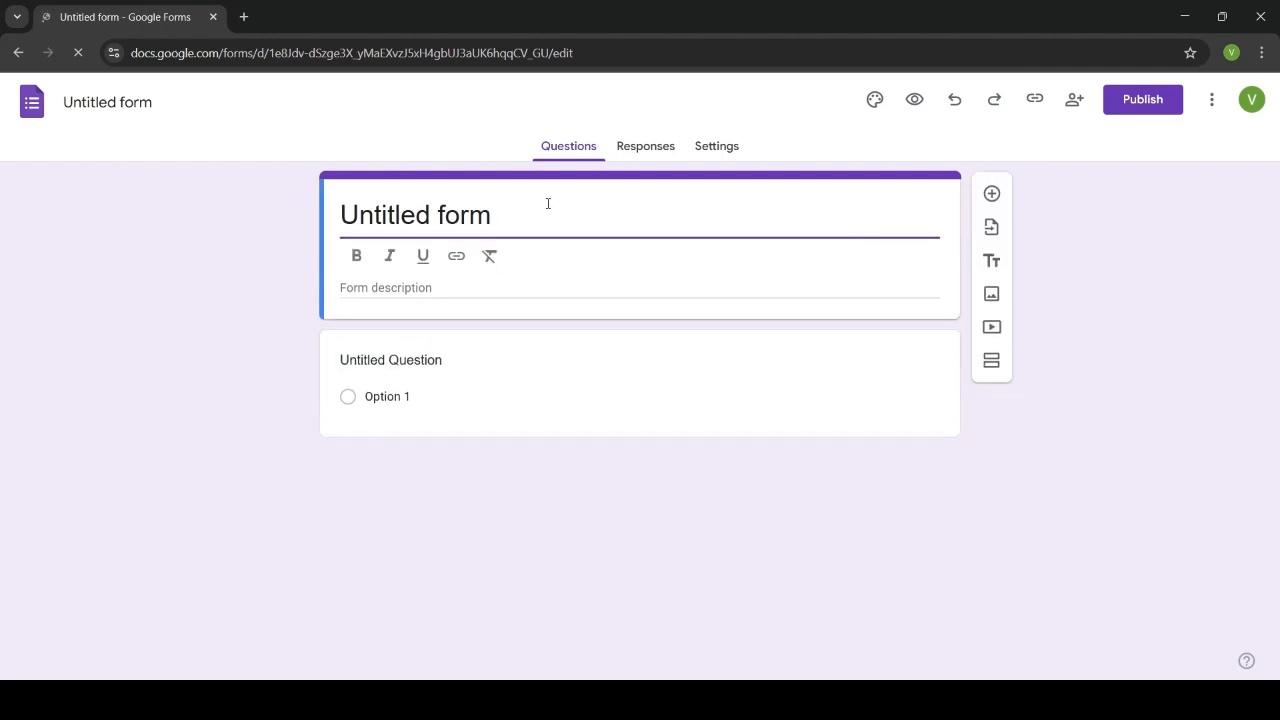
key("BackSpace")
key("BackSpace")
key("BackSpace")
key("BackSpace")
key("BackSpace")
key("BackSpace")
key("BackSpace")
key("BackSpace")
key("BackSpace")
key("BackSpace")
key("BackSpace")
key("BackSpace")
key("BackSpace")
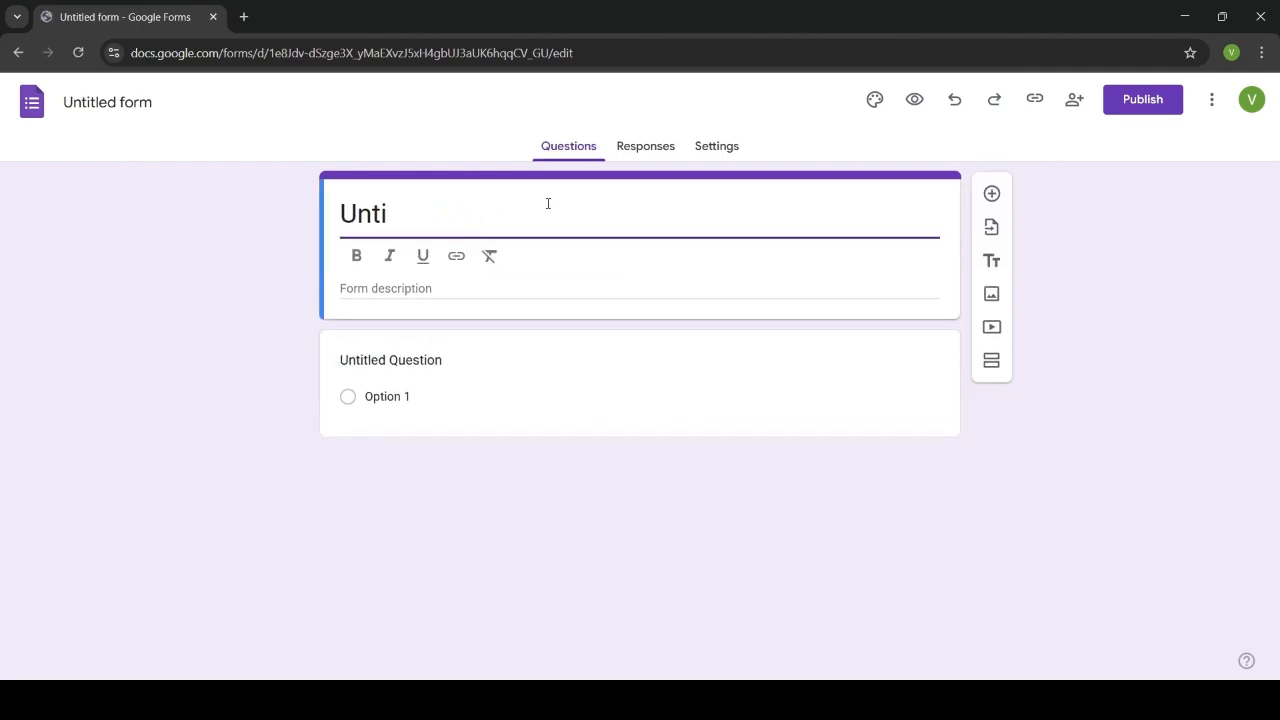
type("Student Database")
- Enter the form description "For collecting data of new students."
left_click(506, 284)
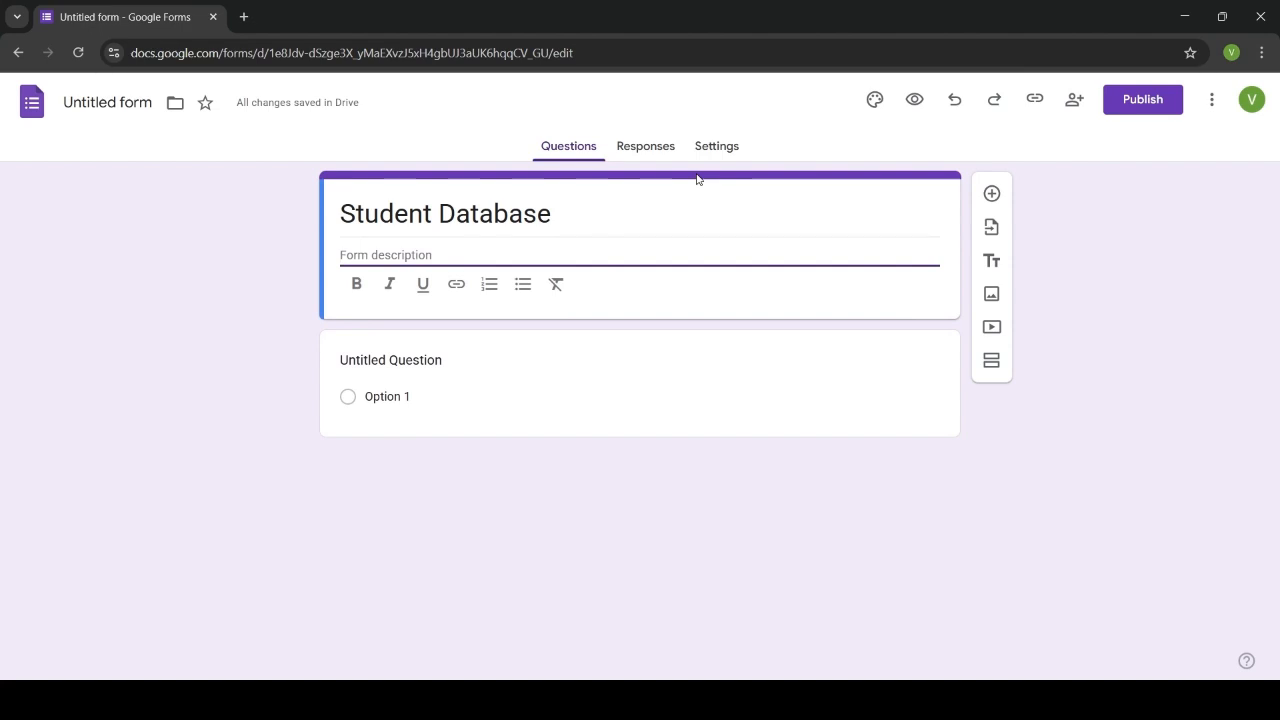
type("For")
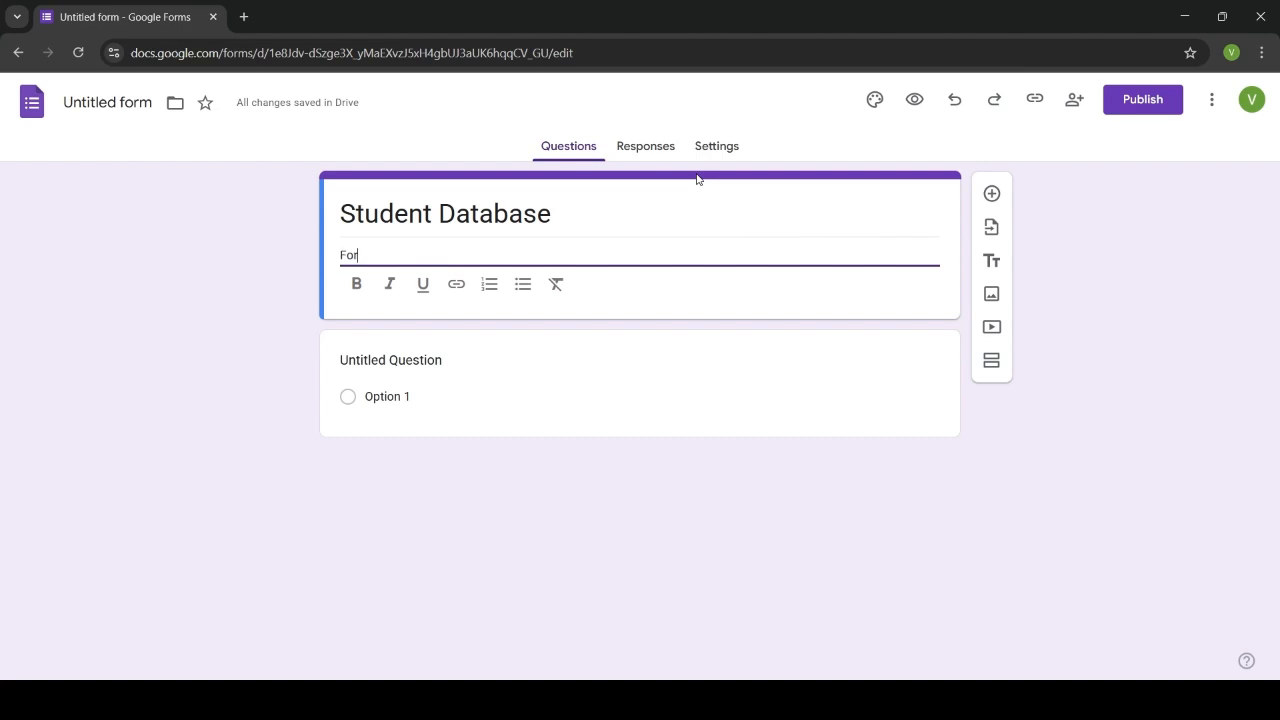
type(" collecting data ")
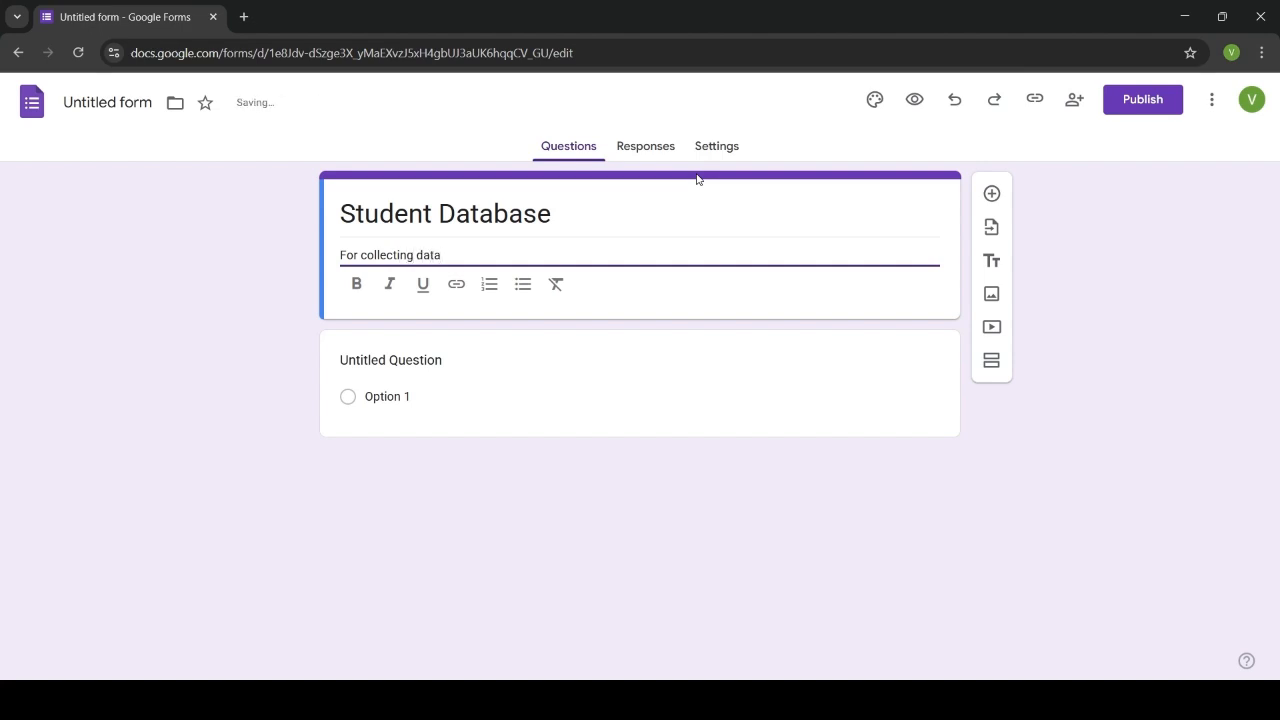
type("of new students.")
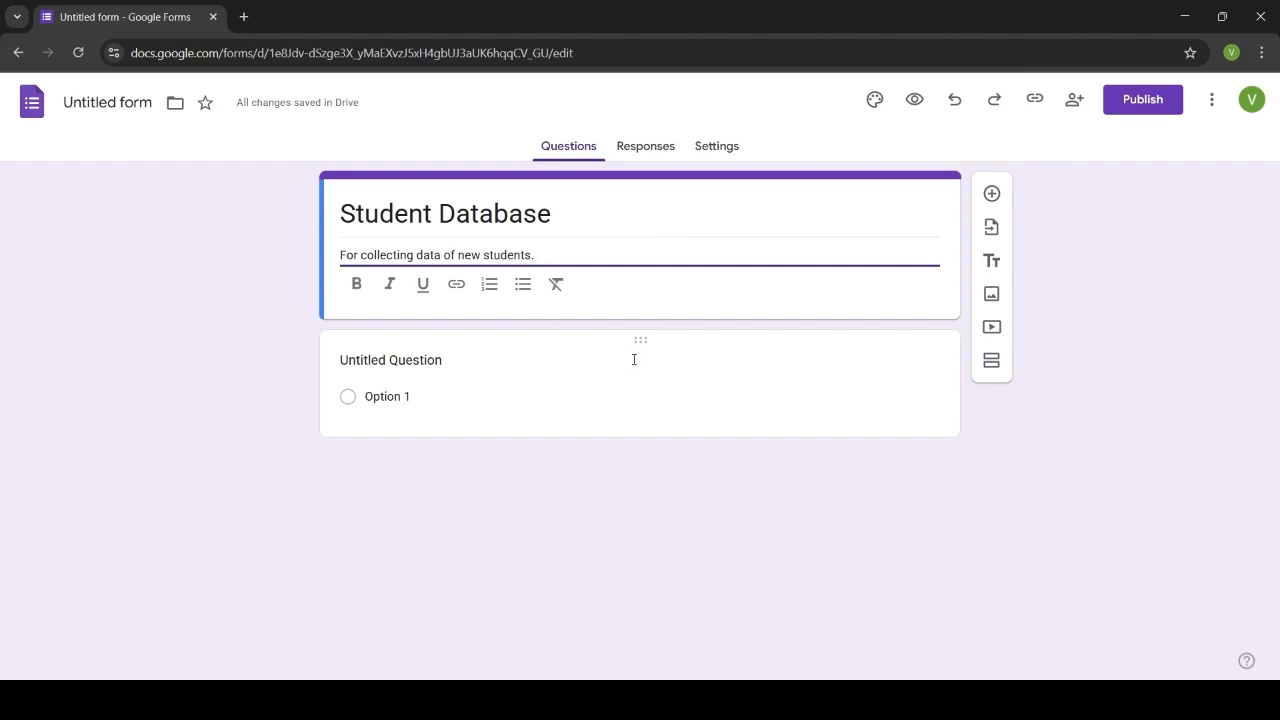
- Title the first question "Name" and set its answer type to Short answer
left_click(634, 359)
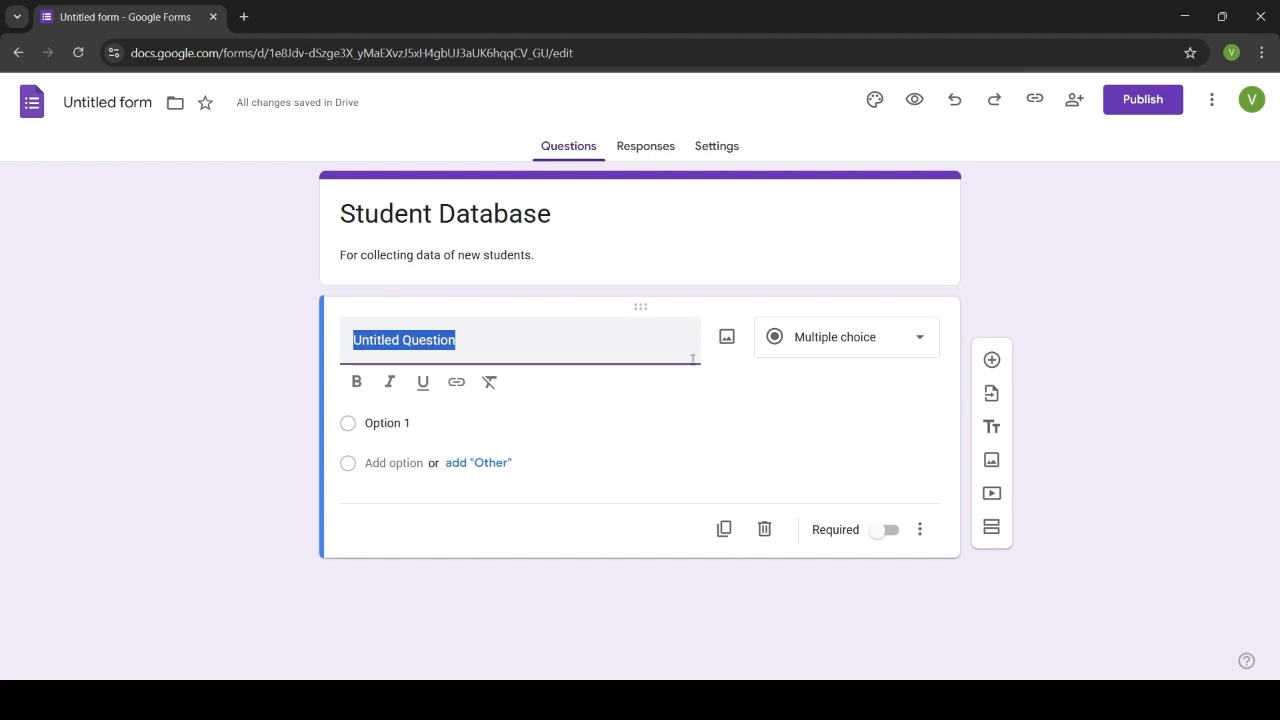
type("Name")
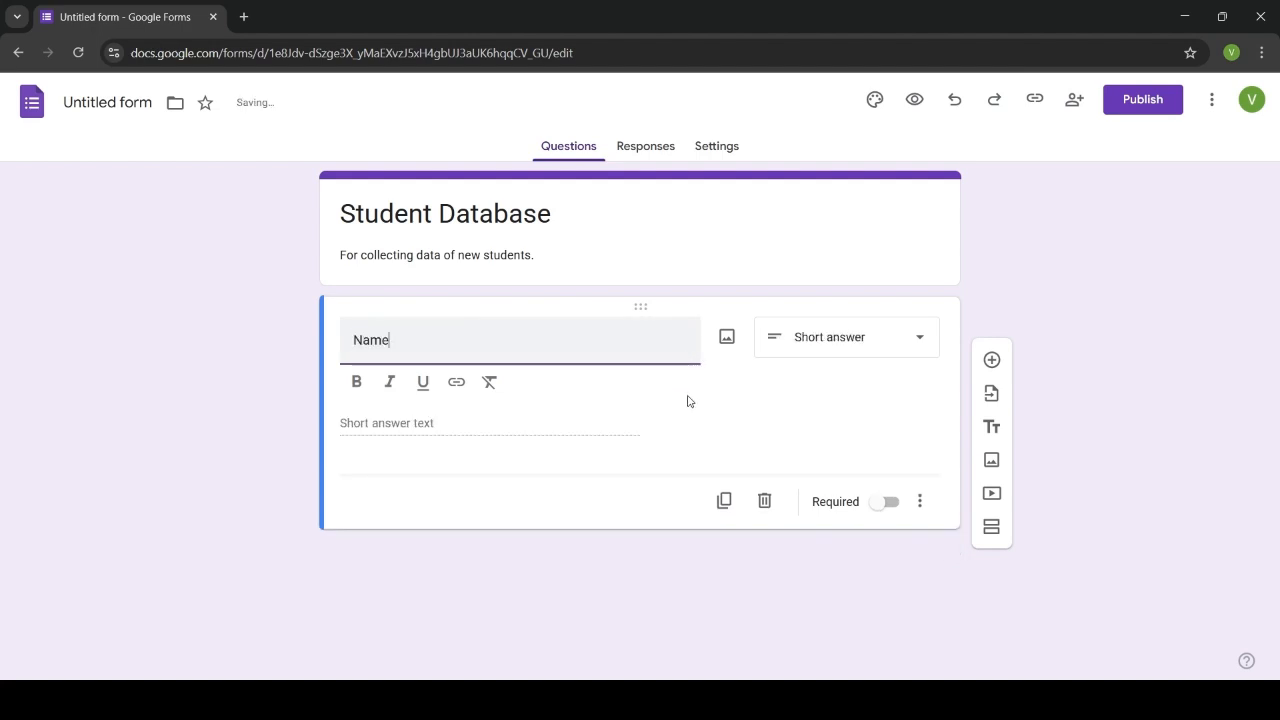
left_click(818, 336)
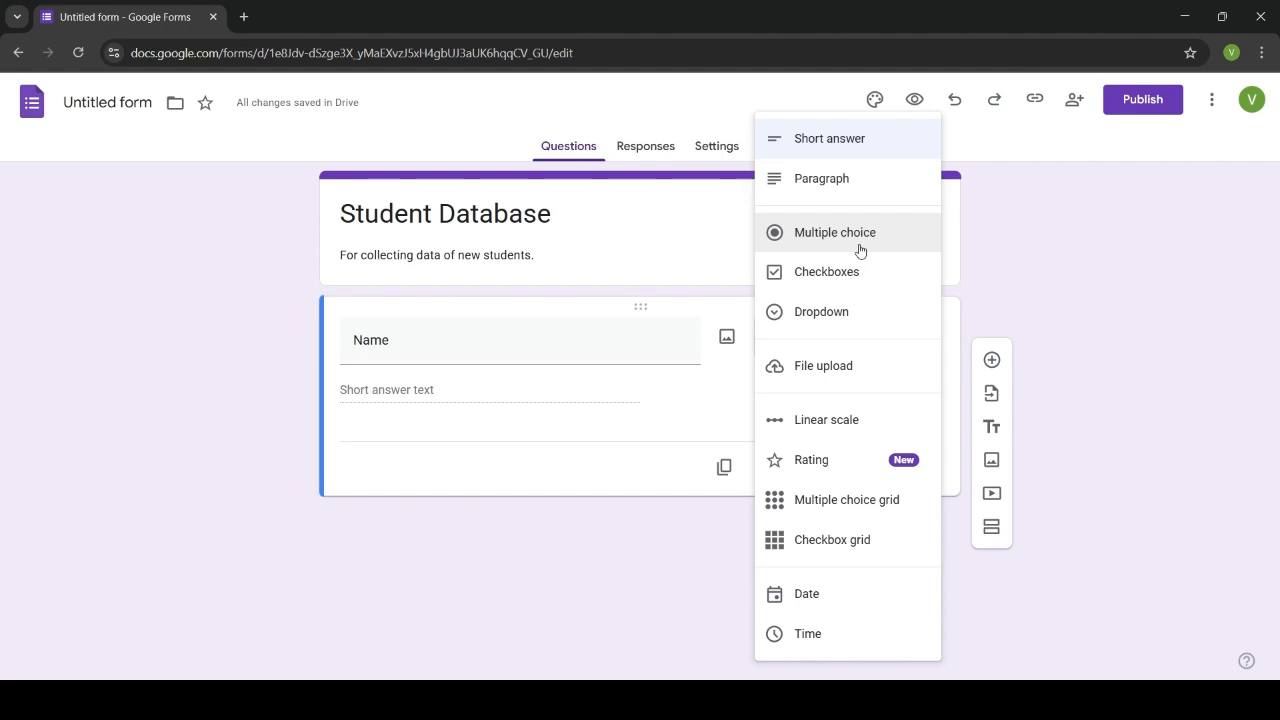
left_click(856, 147)
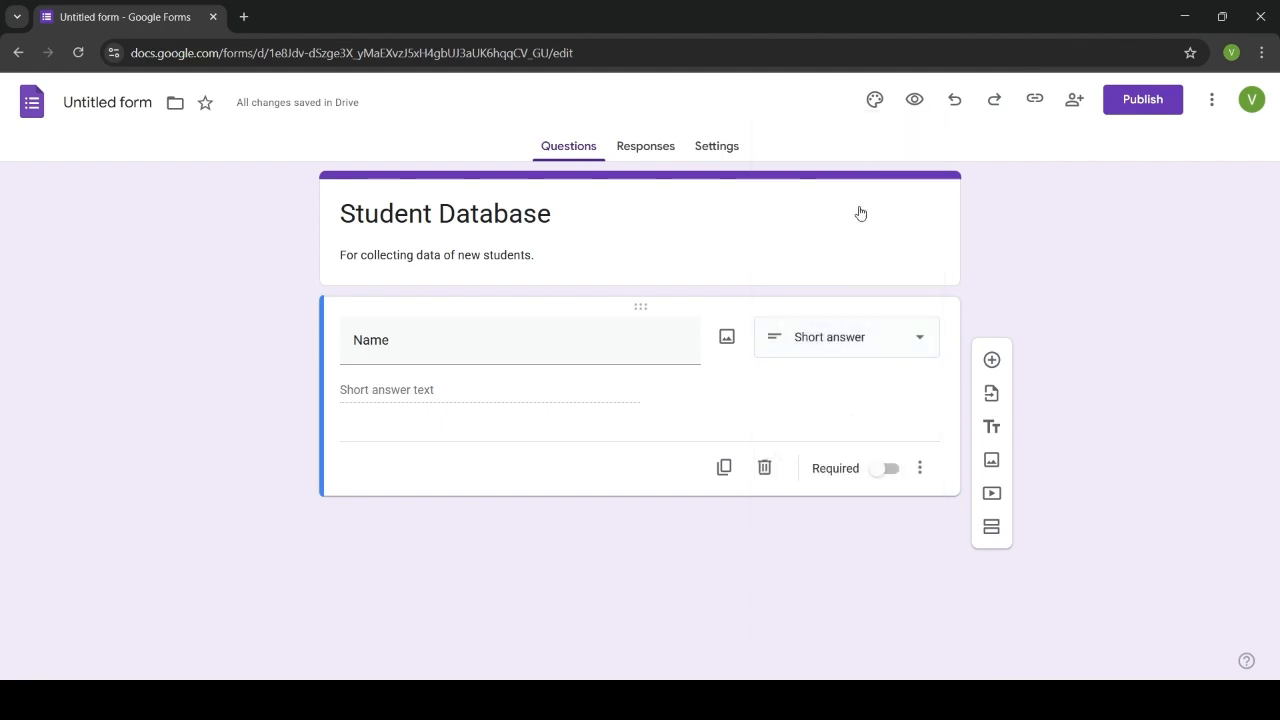
left_click(917, 330)
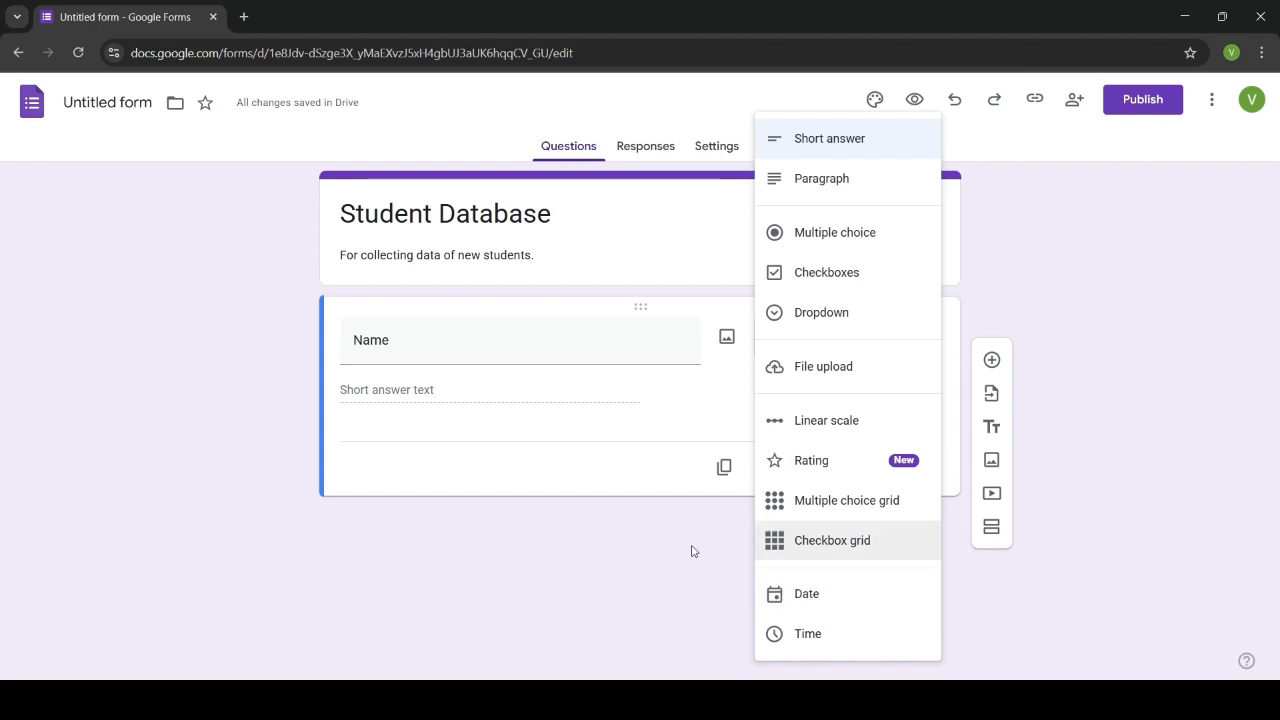
left_click(829, 140)
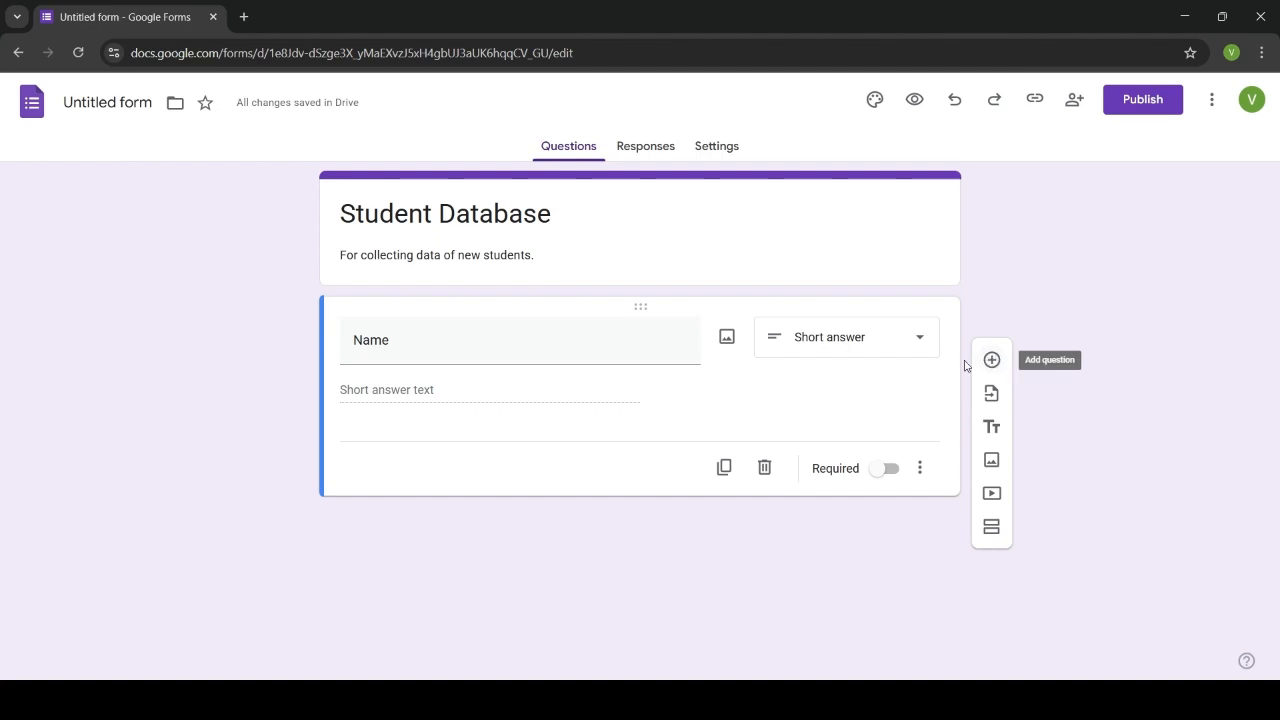
- Add a second question titled "Father Name" with a short answer
left_click(992, 360)
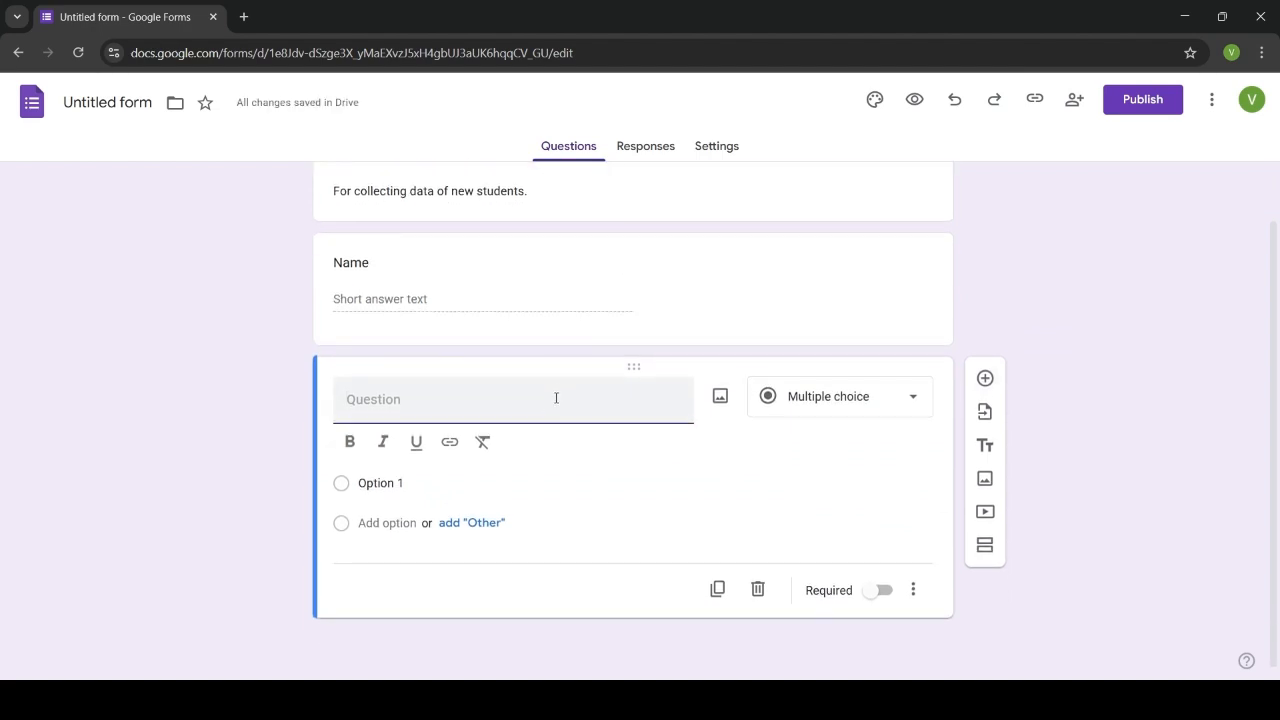
type("Father")
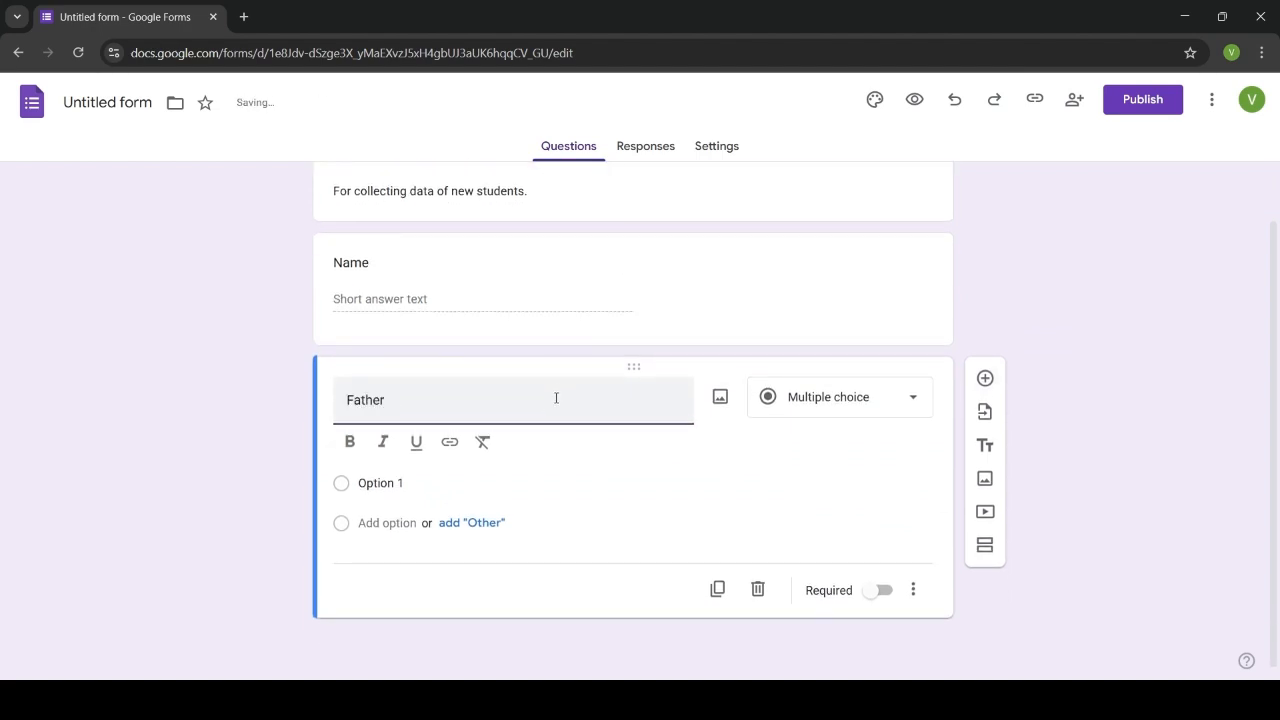
type(" Na")
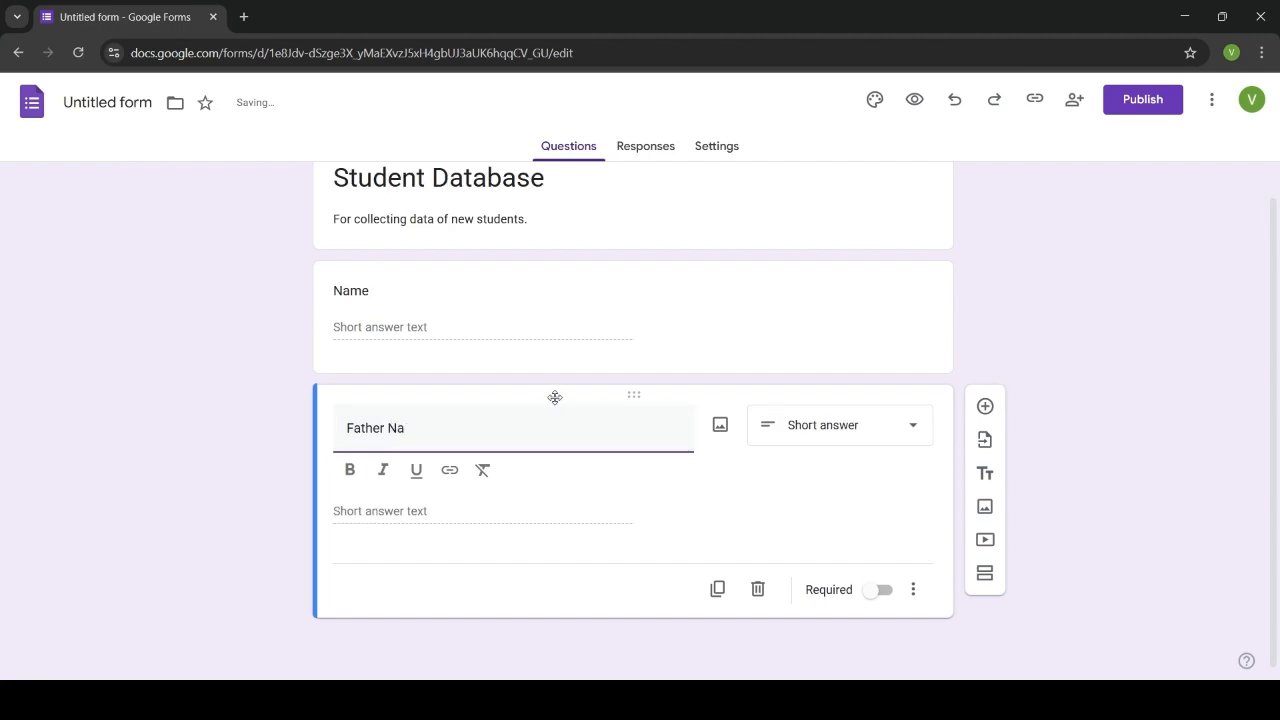
type("me")
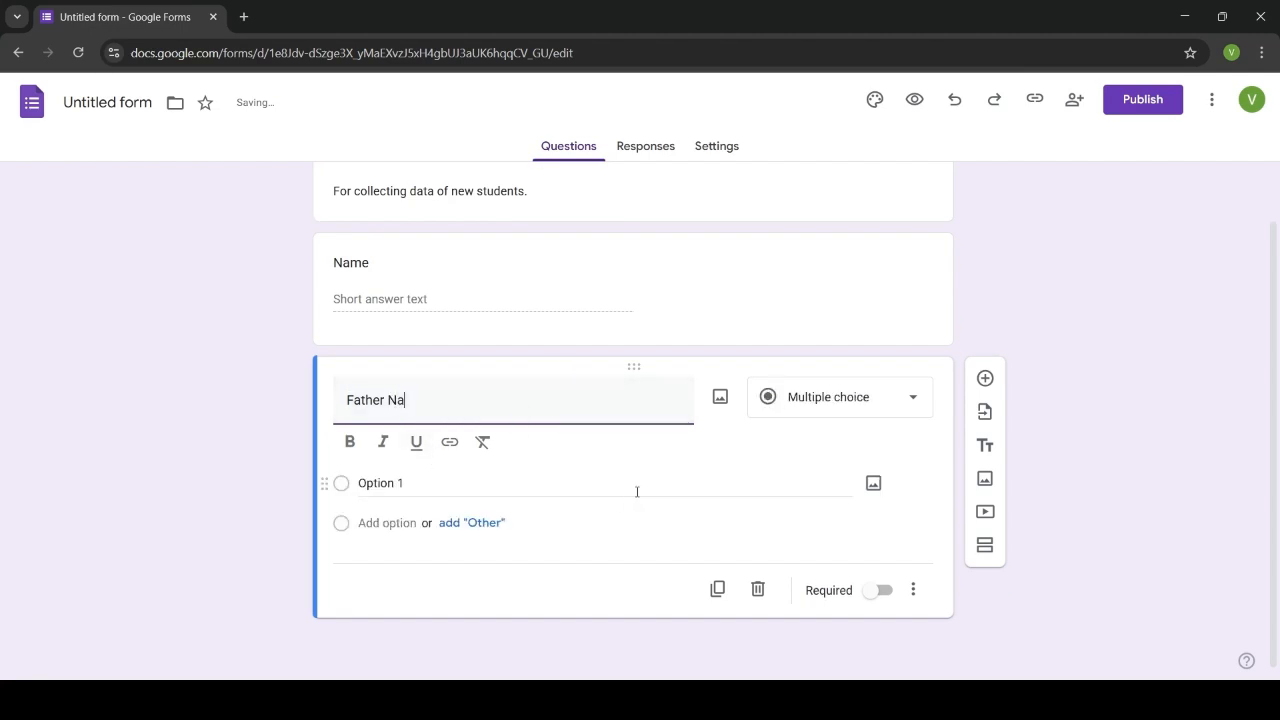
type("me")
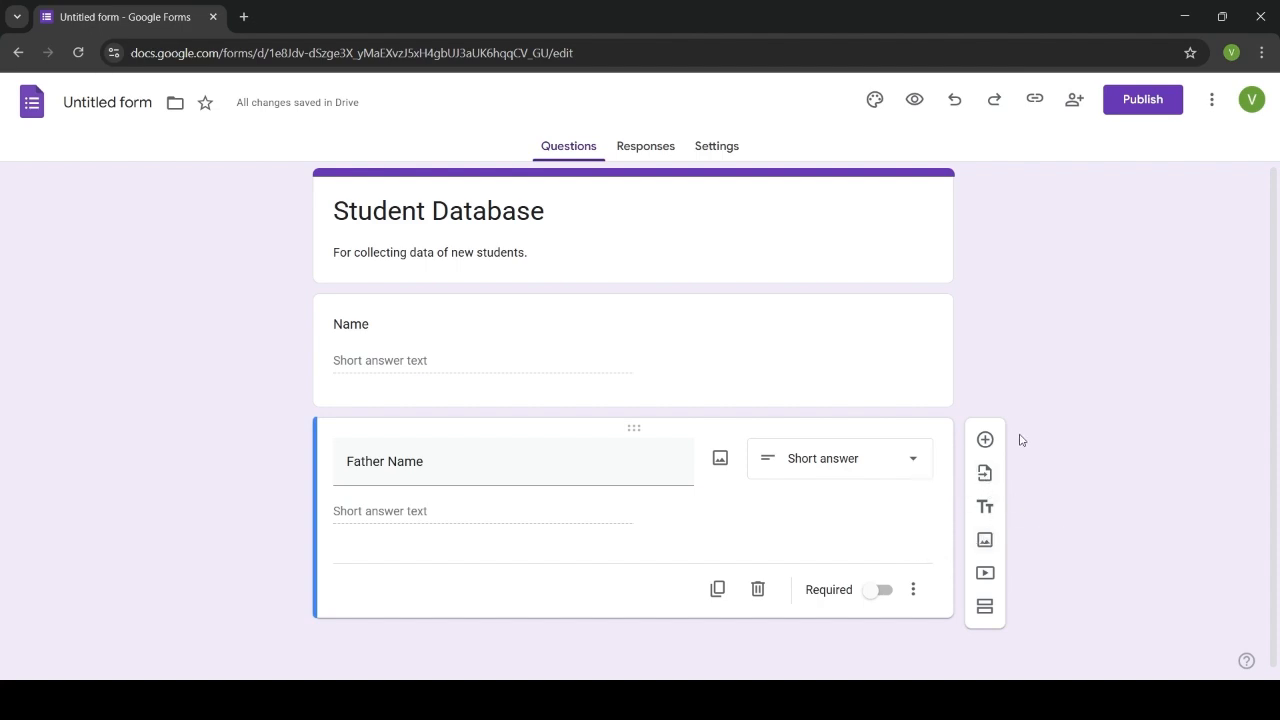
- Add a third question titled "Mother Name" with a short answer
left_click(984, 439)
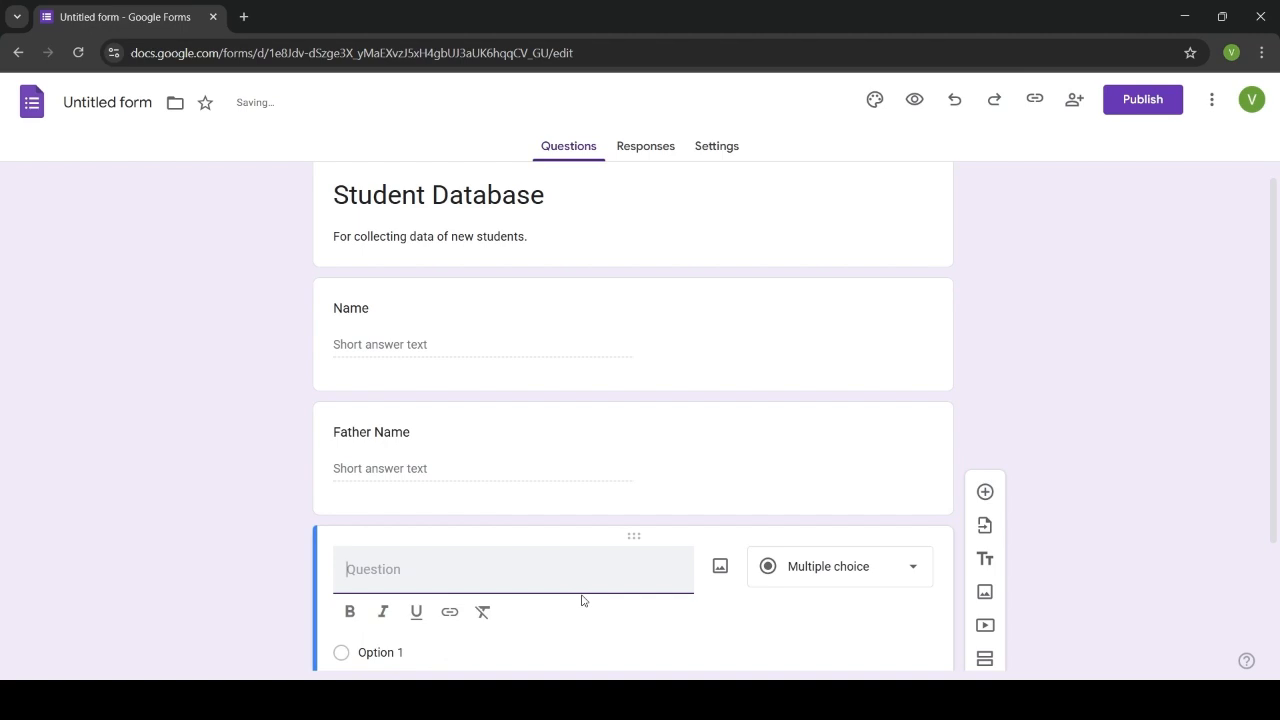
type("Mother")
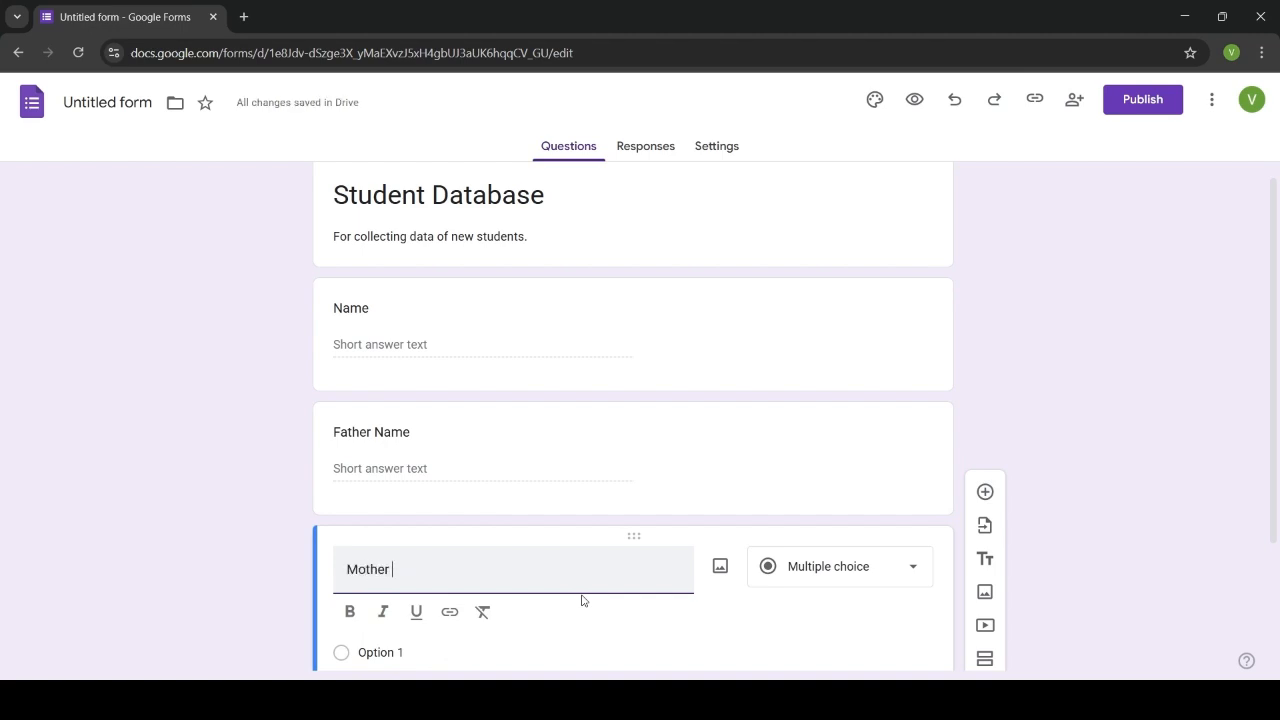
type(" Name")
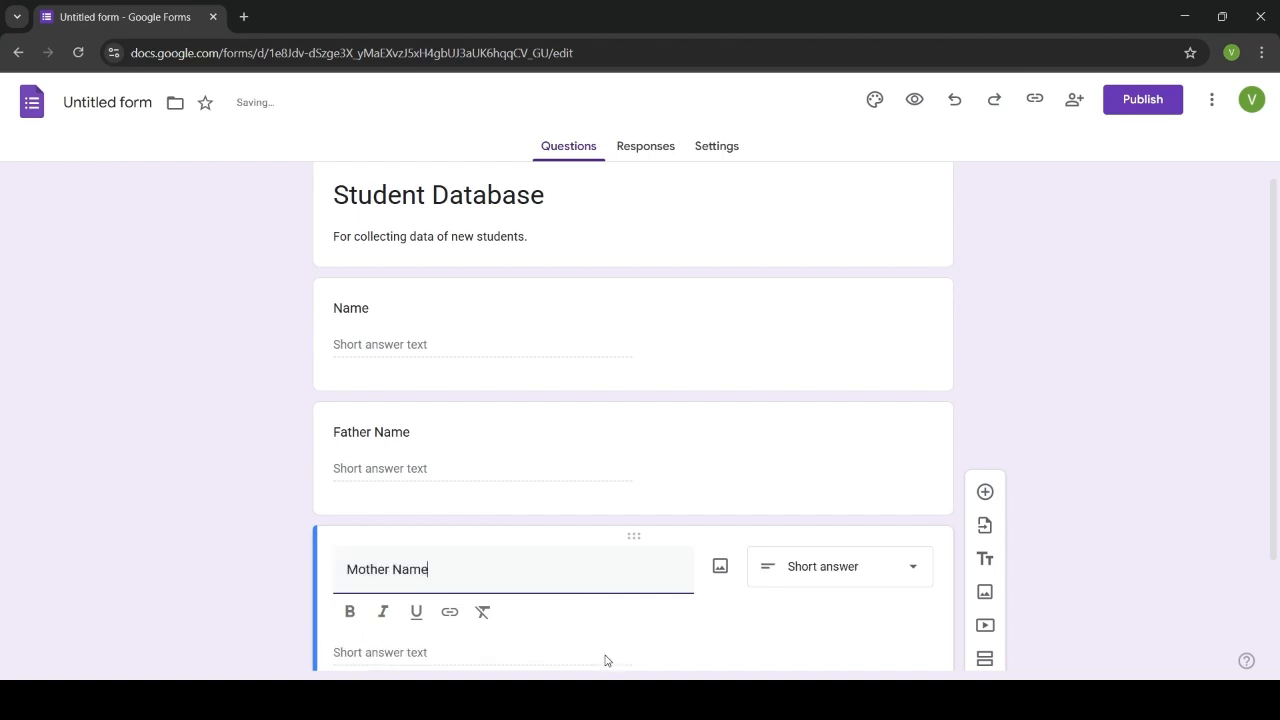
left_click(820, 612)
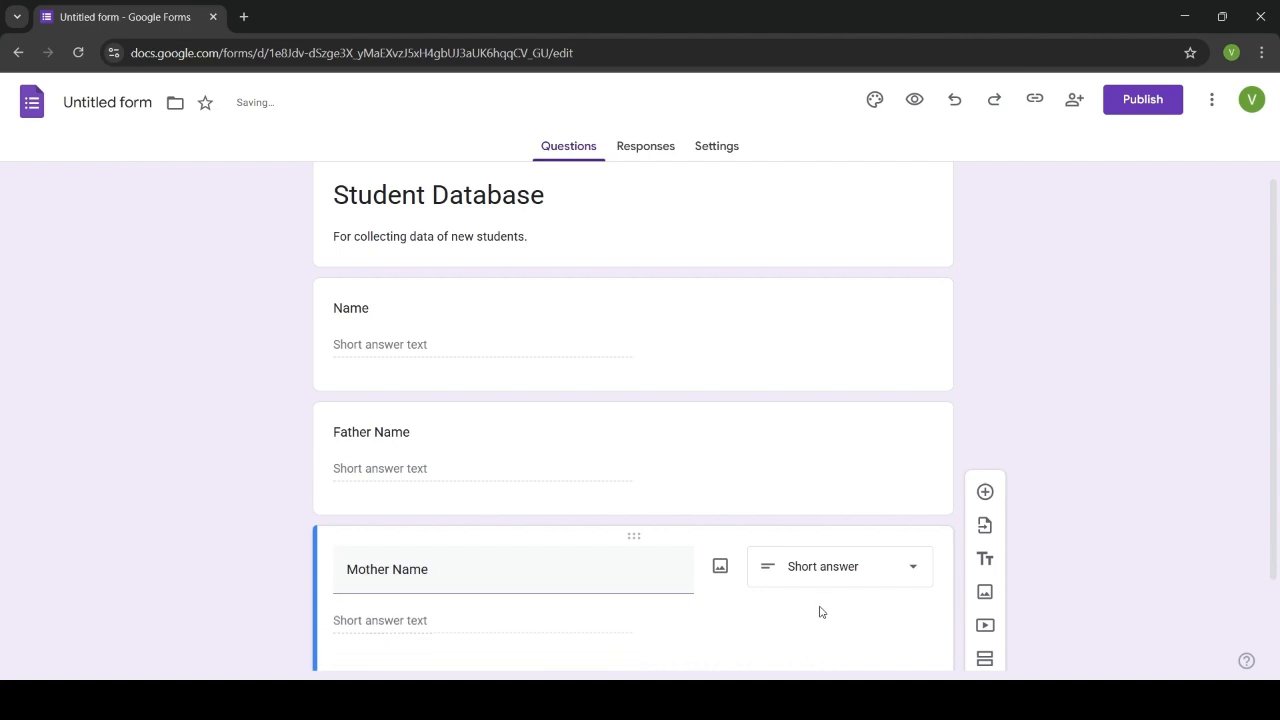
- Add a multiple choice question titled "Blood Group" below the Mother Name question
left_click(985, 491)
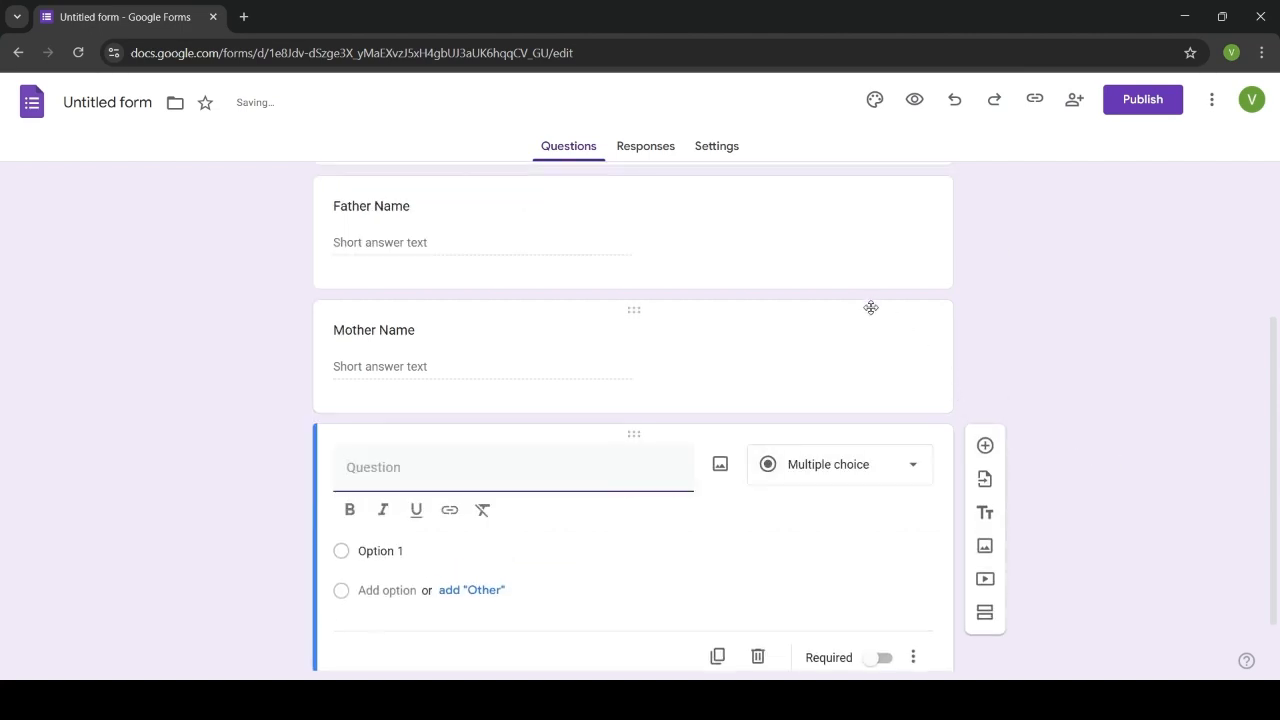
type("Bloo")
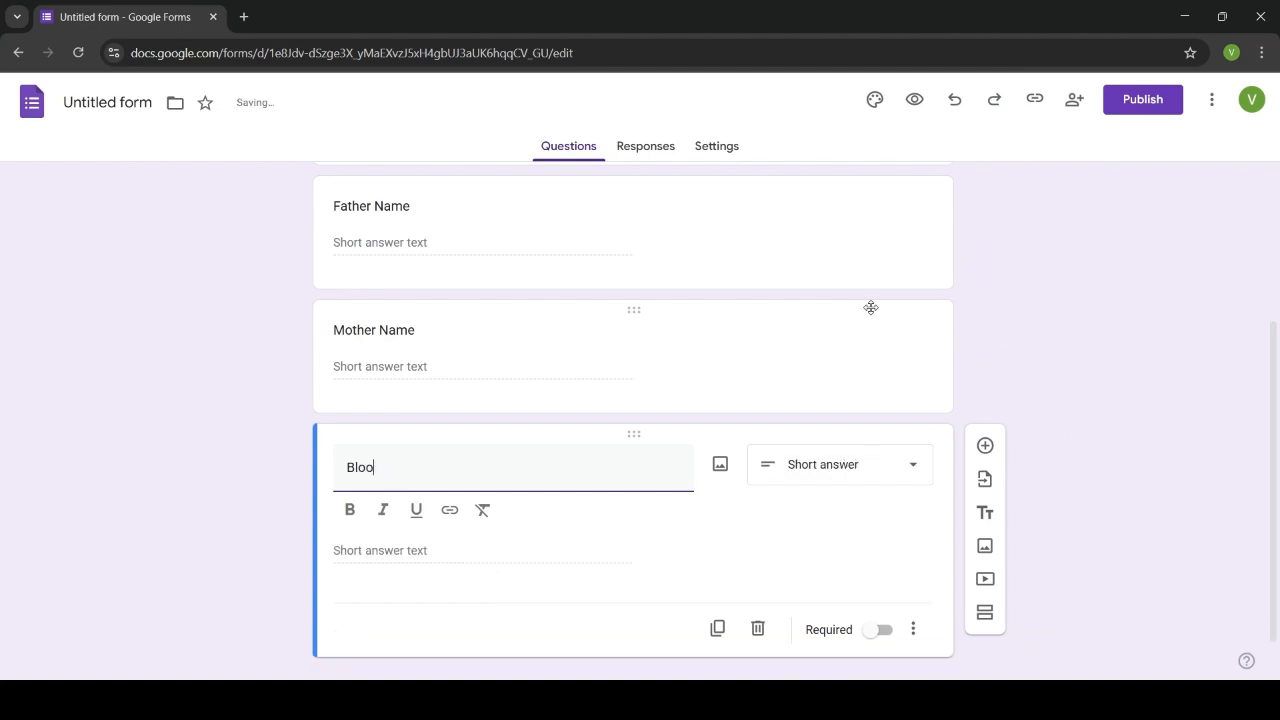
type("d oup")
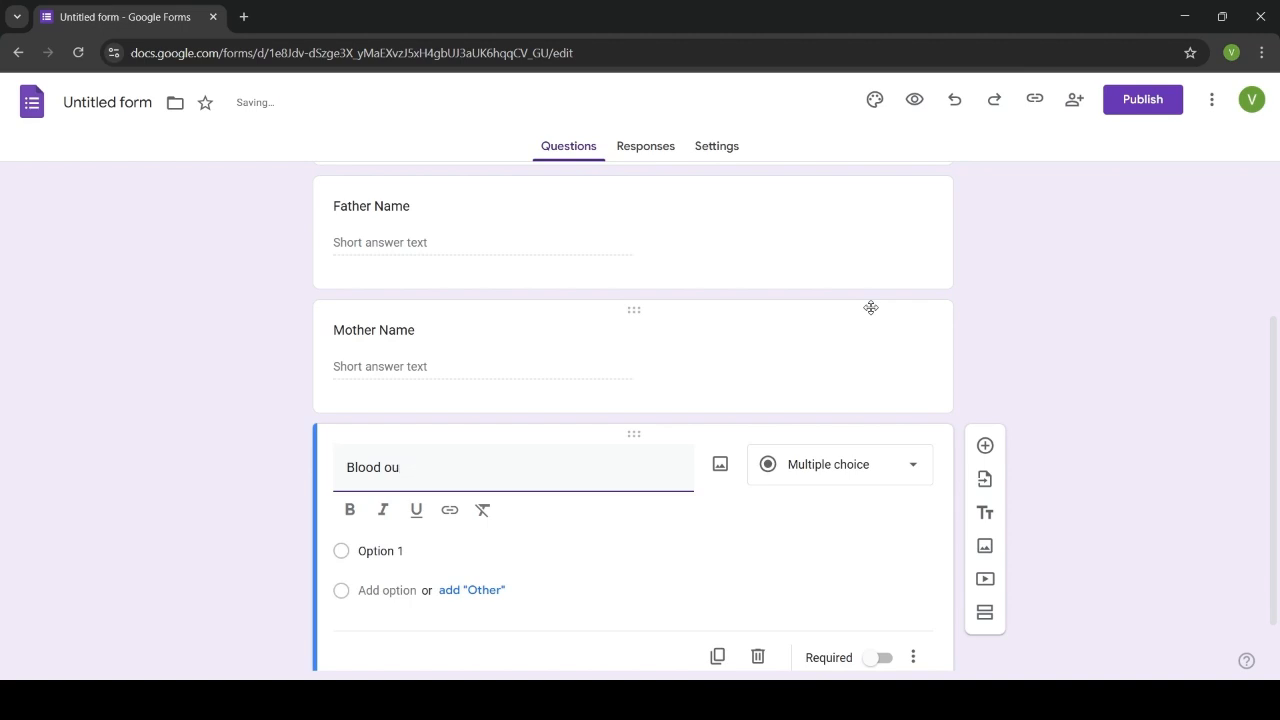
key("BackSpace")
key("BackSpace")
type("Group")
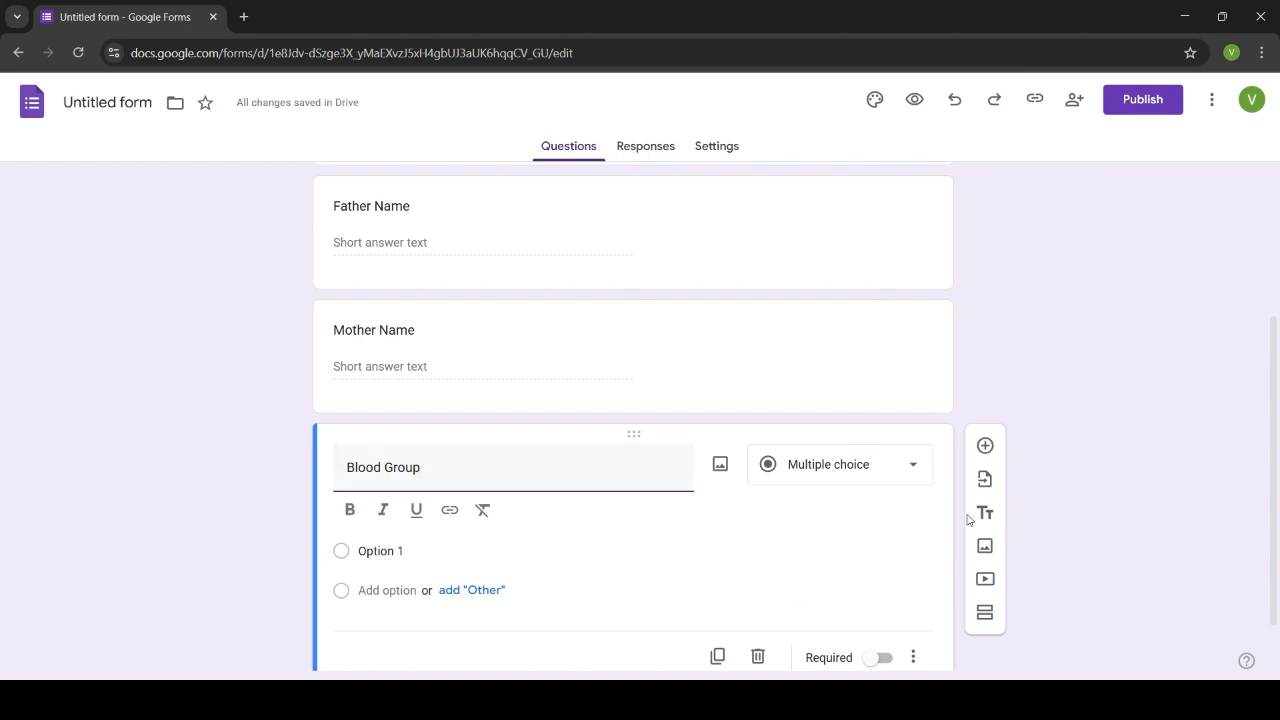
left_click(915, 525)
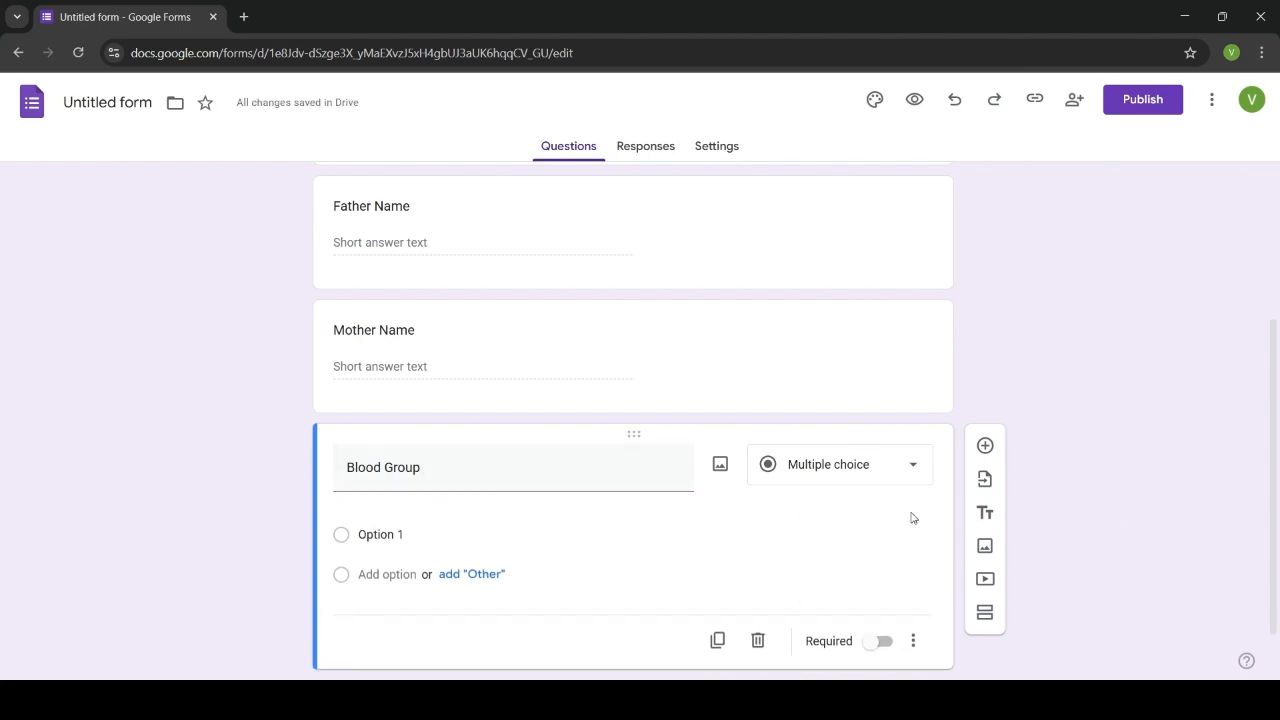
- Enter B+ and B- as the first two answer options of the Blood Group question
left_click(477, 517)
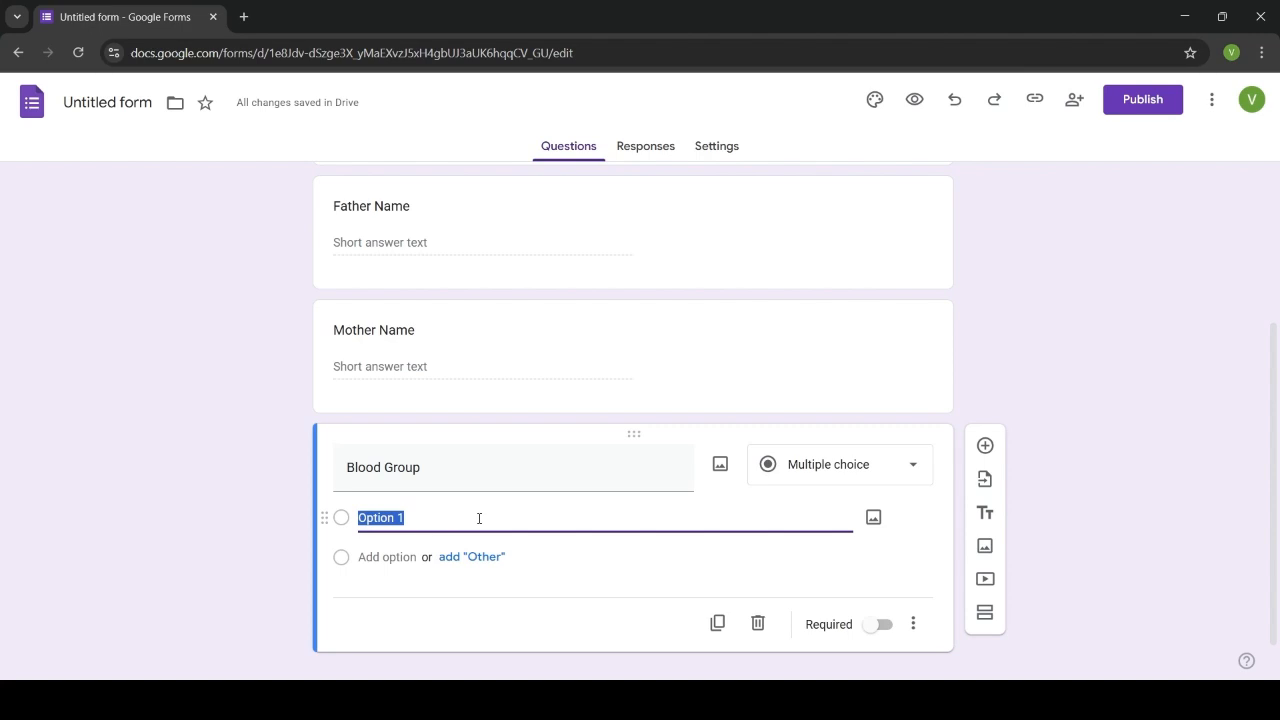
type("B")
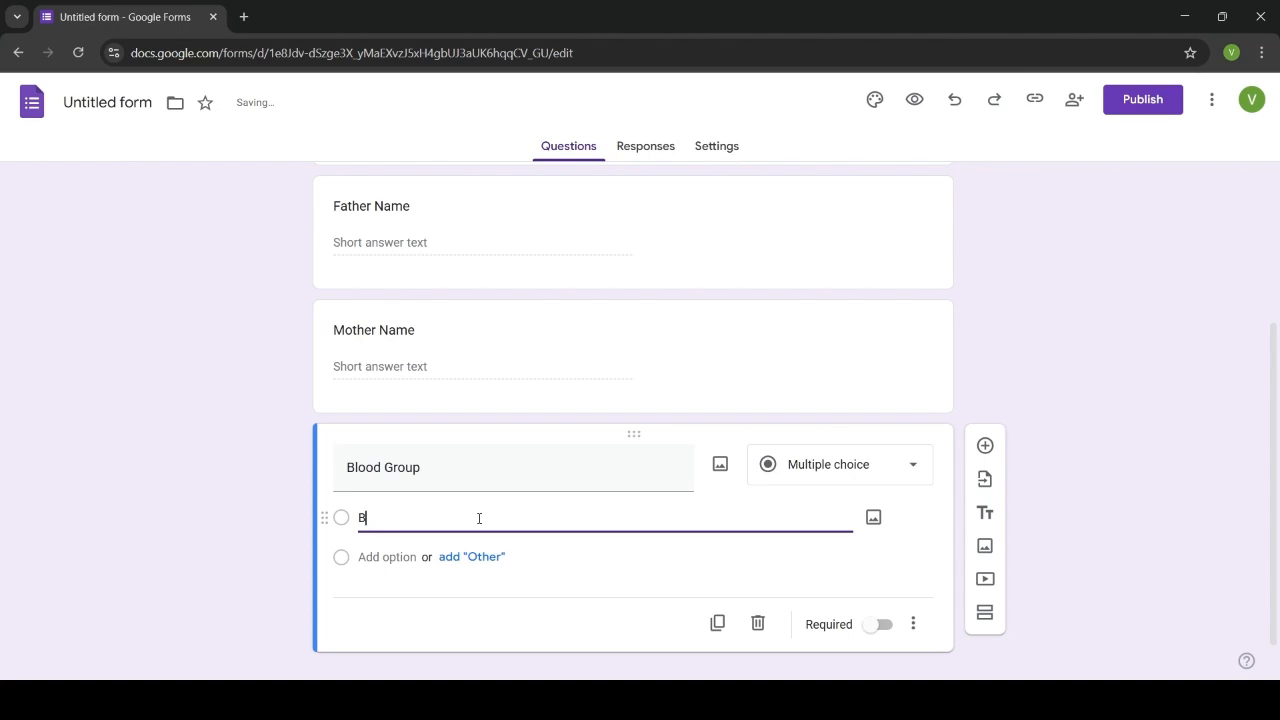
type("+")
left_click(770, 565)
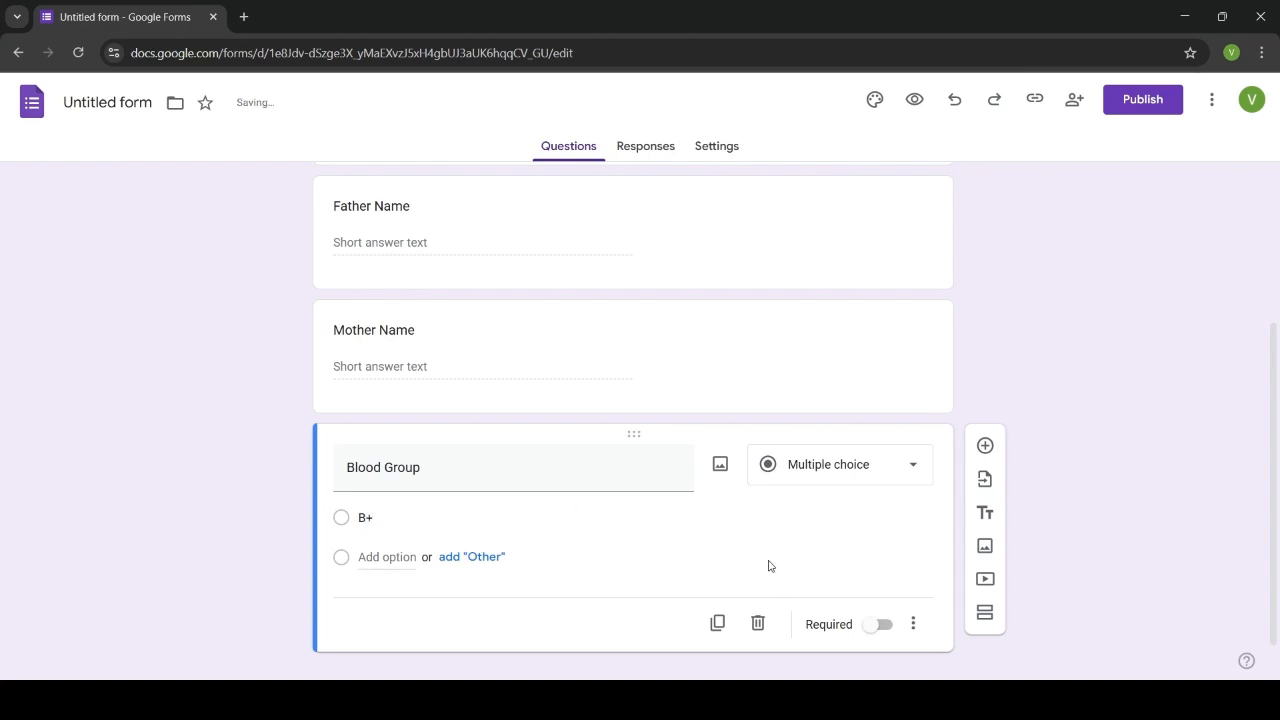
left_click(369, 556)
type("B-")
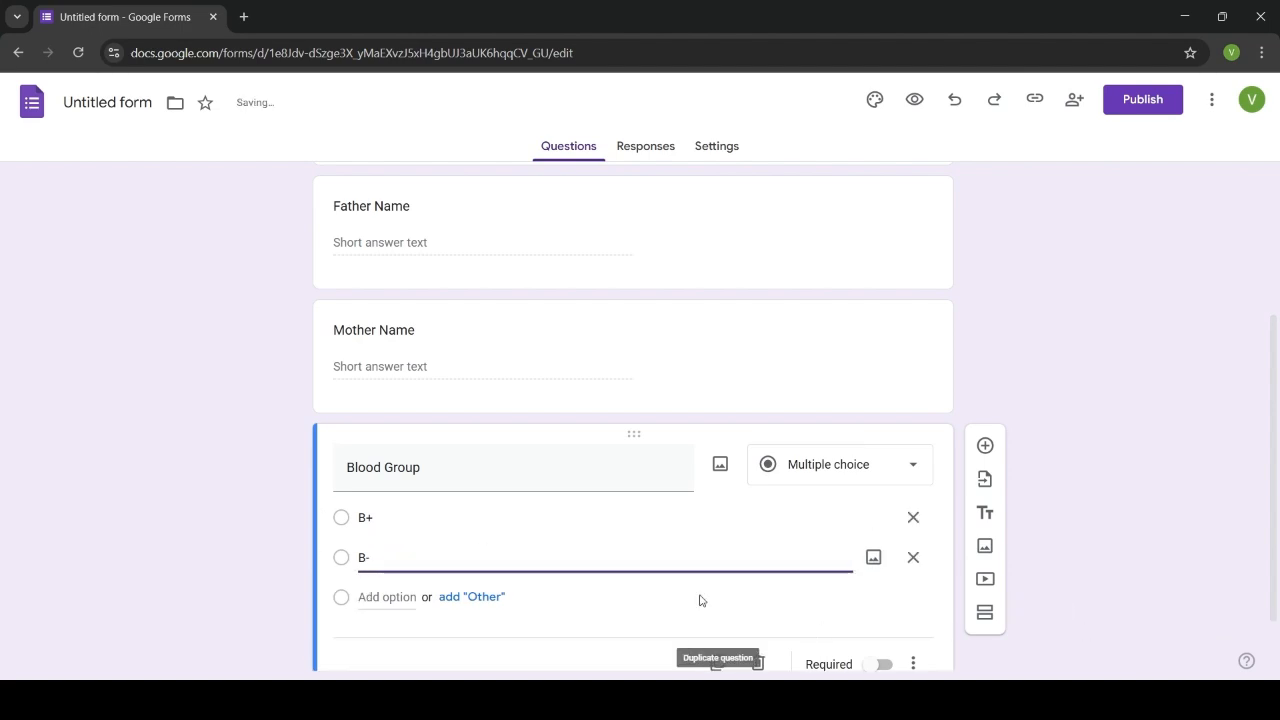
- Add the options O-, O+, AB- and AB+ to the Blood Group question
left_click(376, 598)
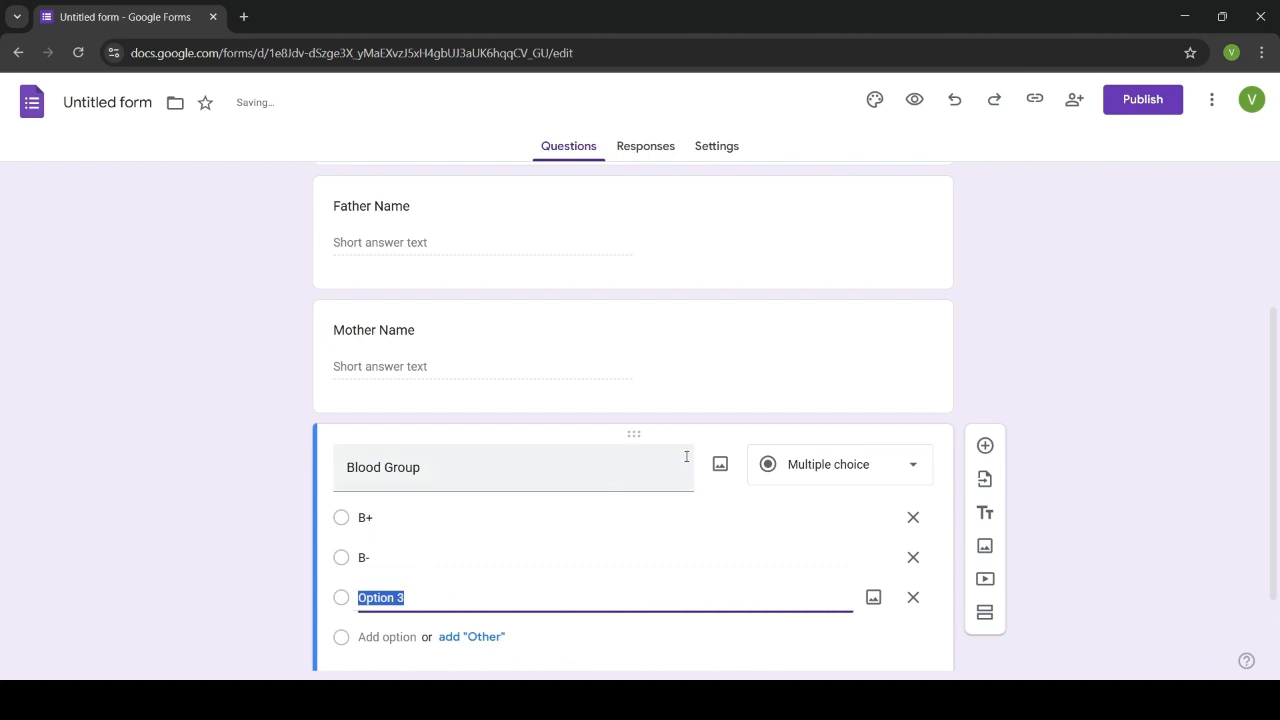
type("B")
key("Return")
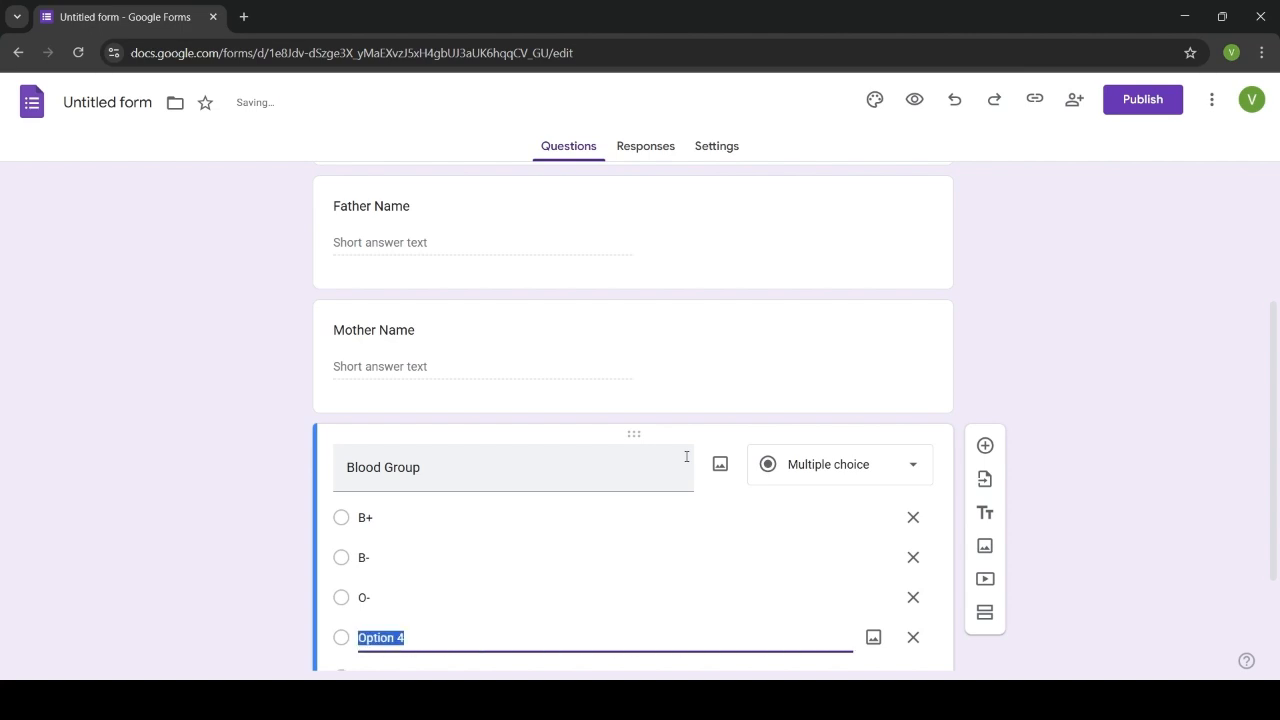
type("O+")
key("Return")
type("AB-")
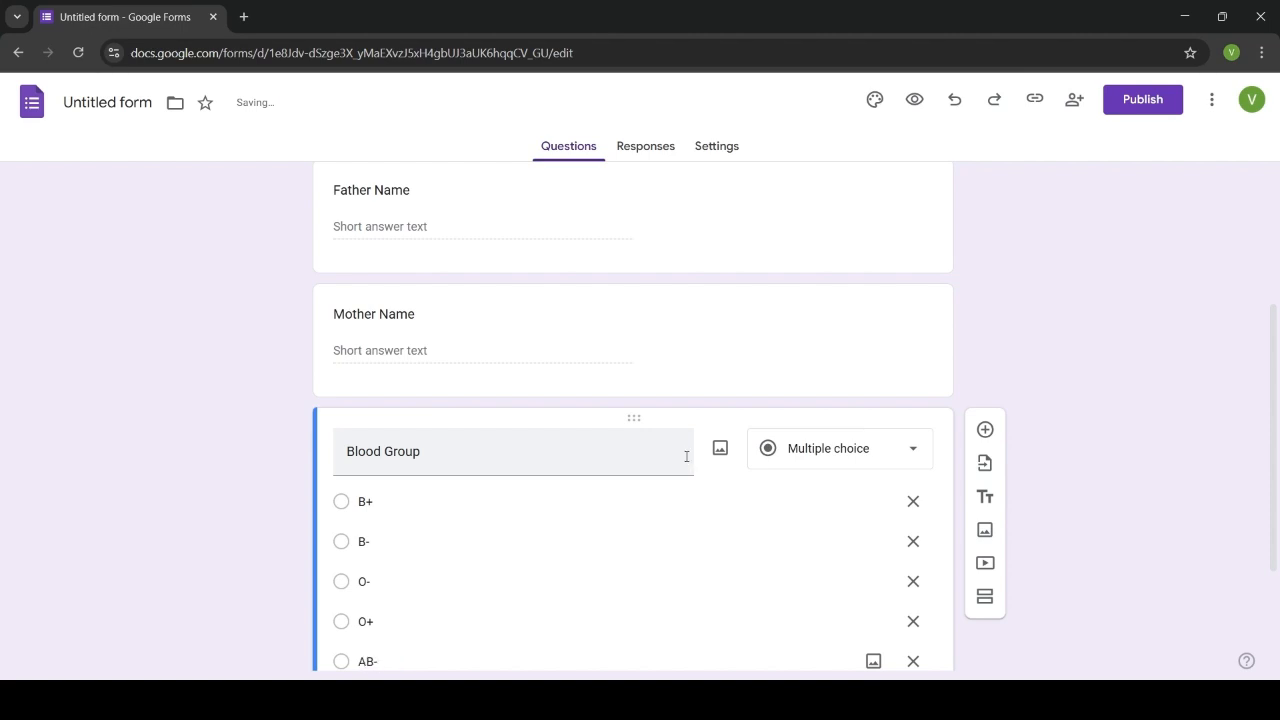
key("Return")
type("AB+")
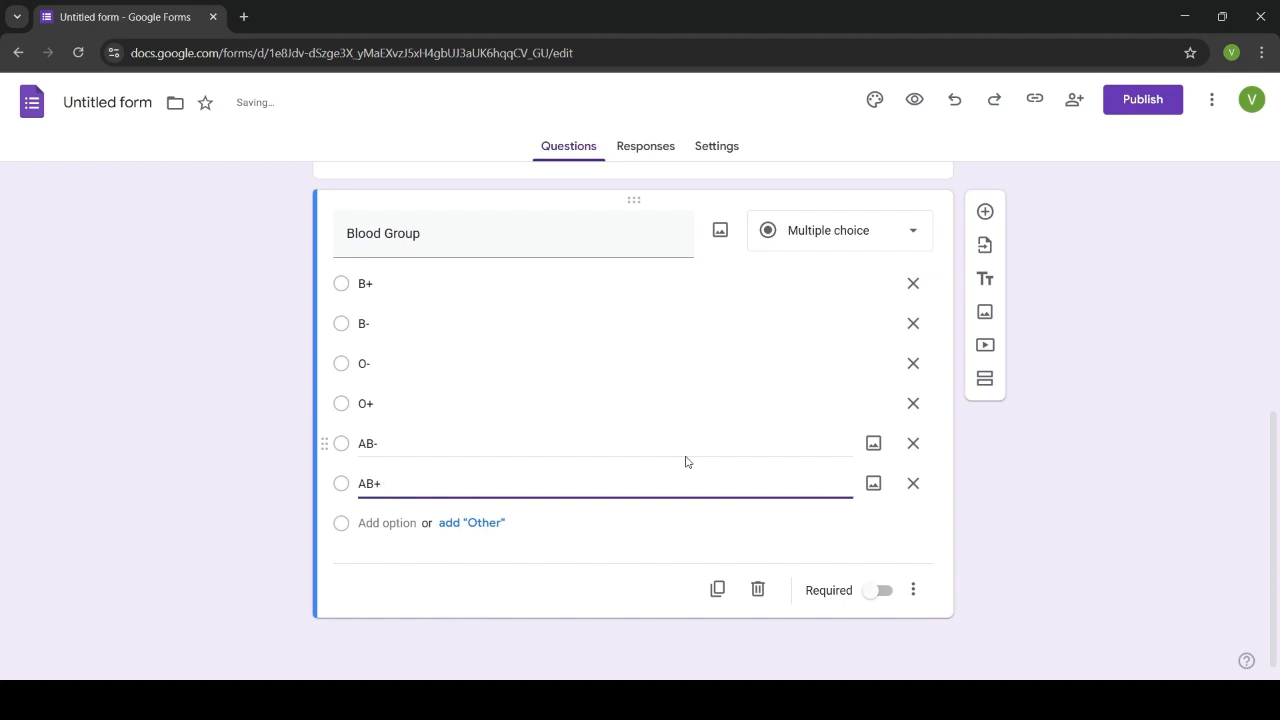
left_click(864, 539)
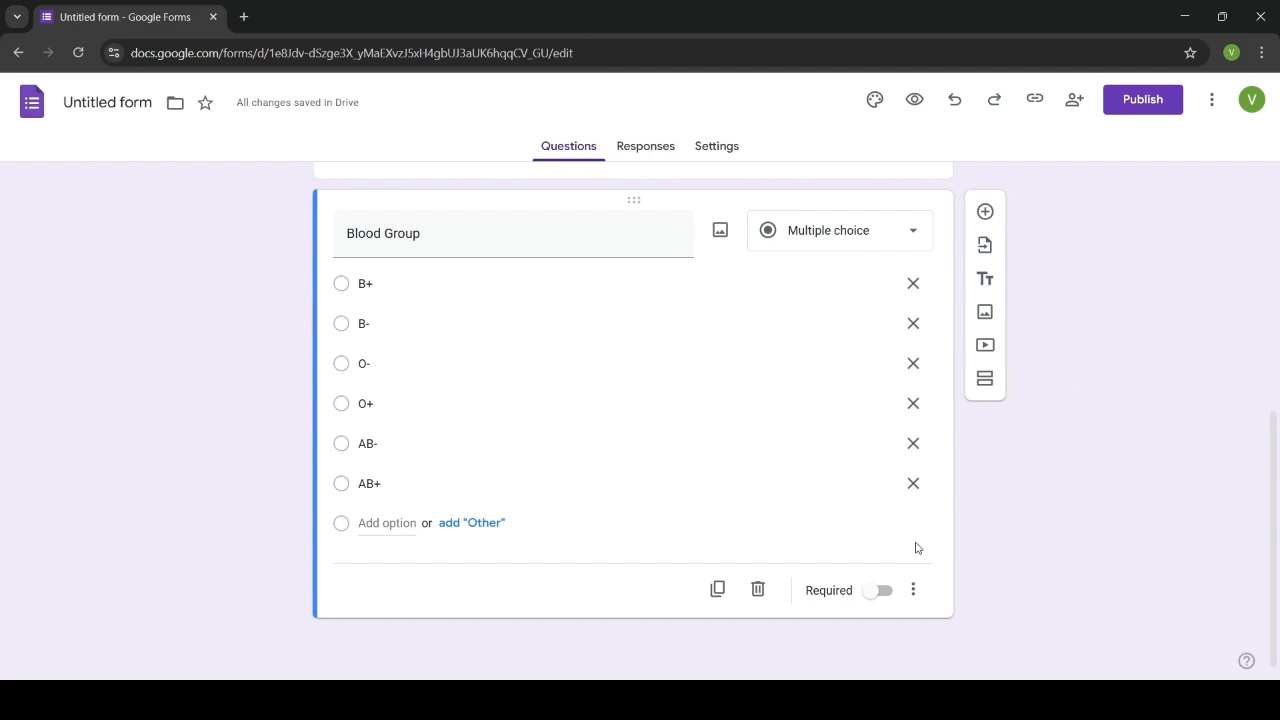
- Add a question titled "Address" below Blood Group with Paragraph as its answer type
left_click(985, 211)
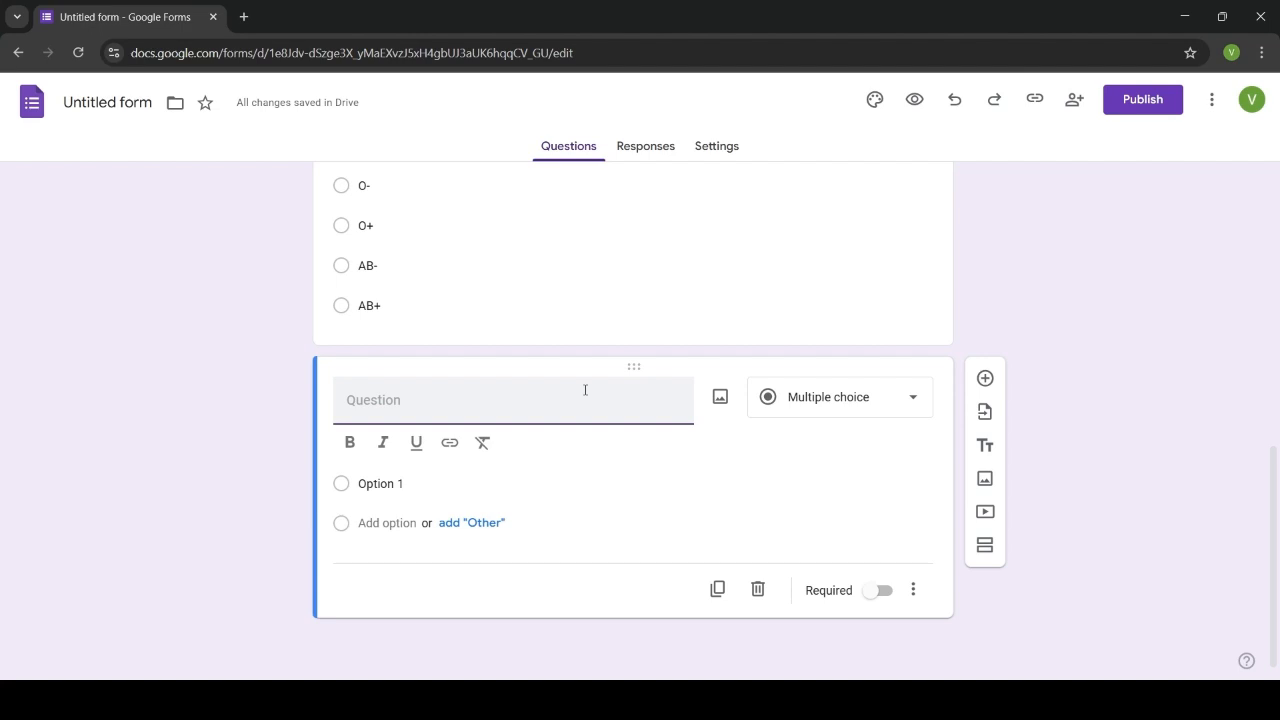
type("Ad")
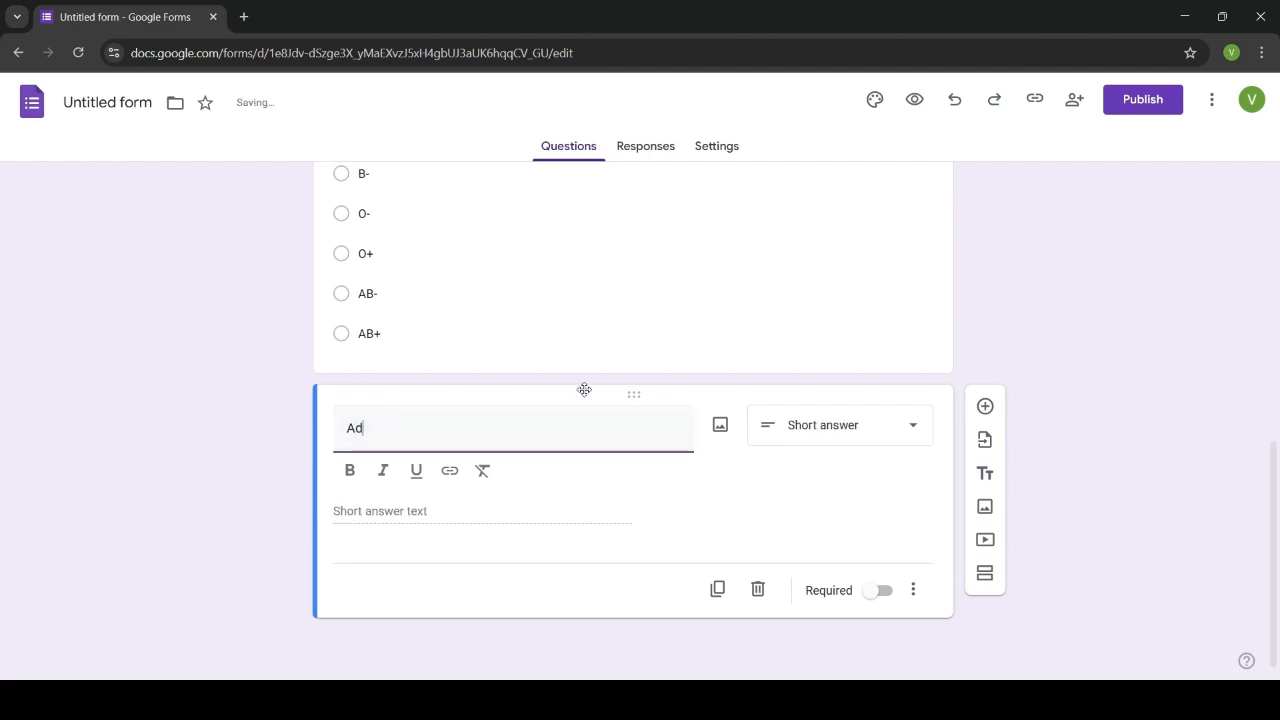
type("ress")
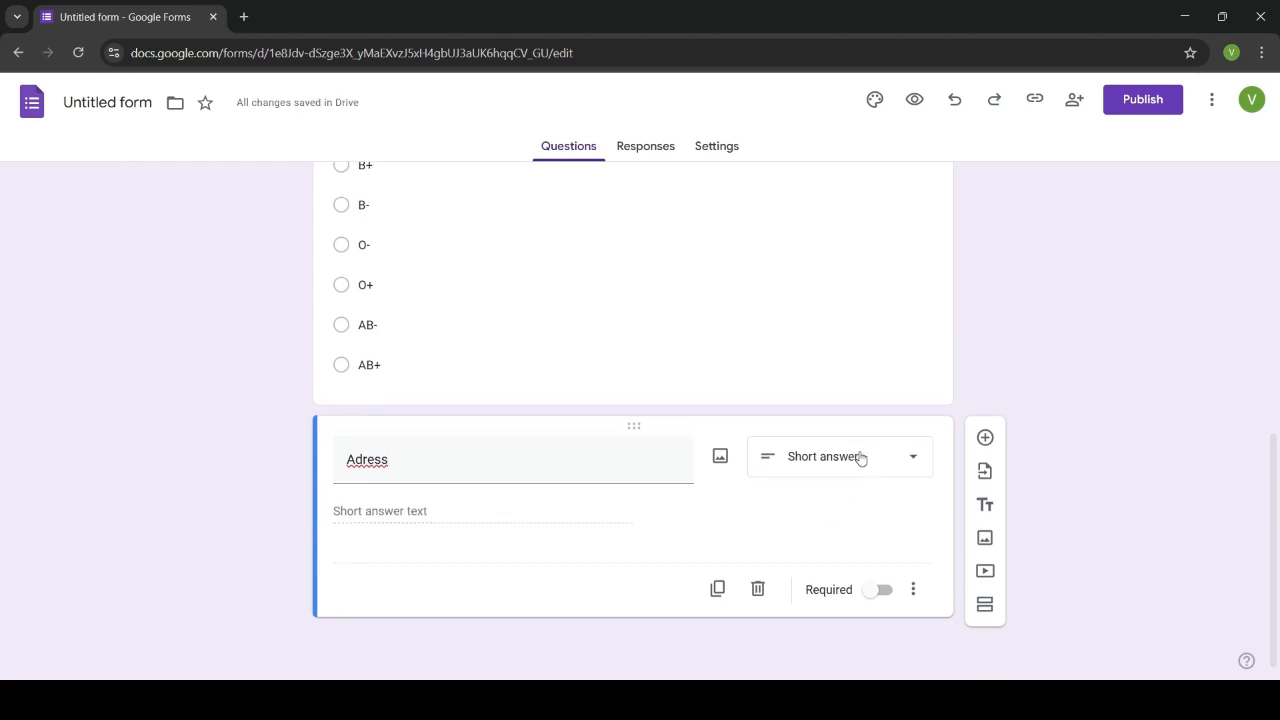
left_click(860, 458)
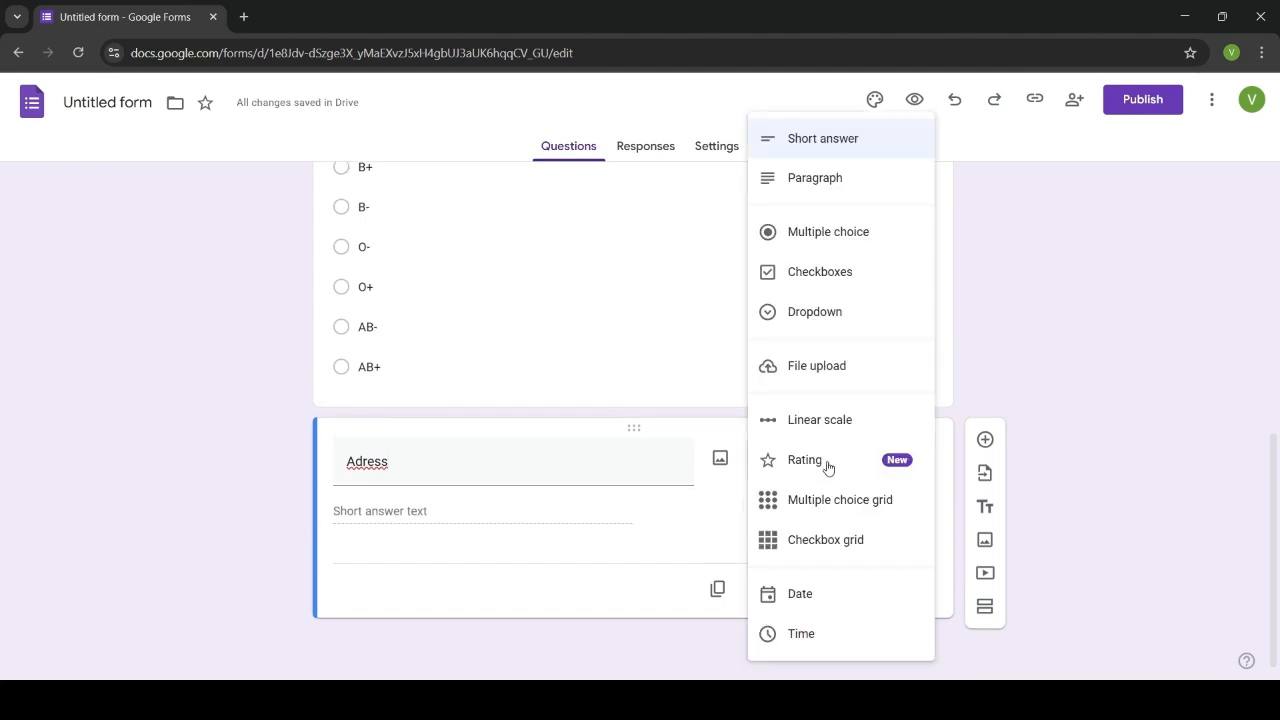
left_click(591, 506)
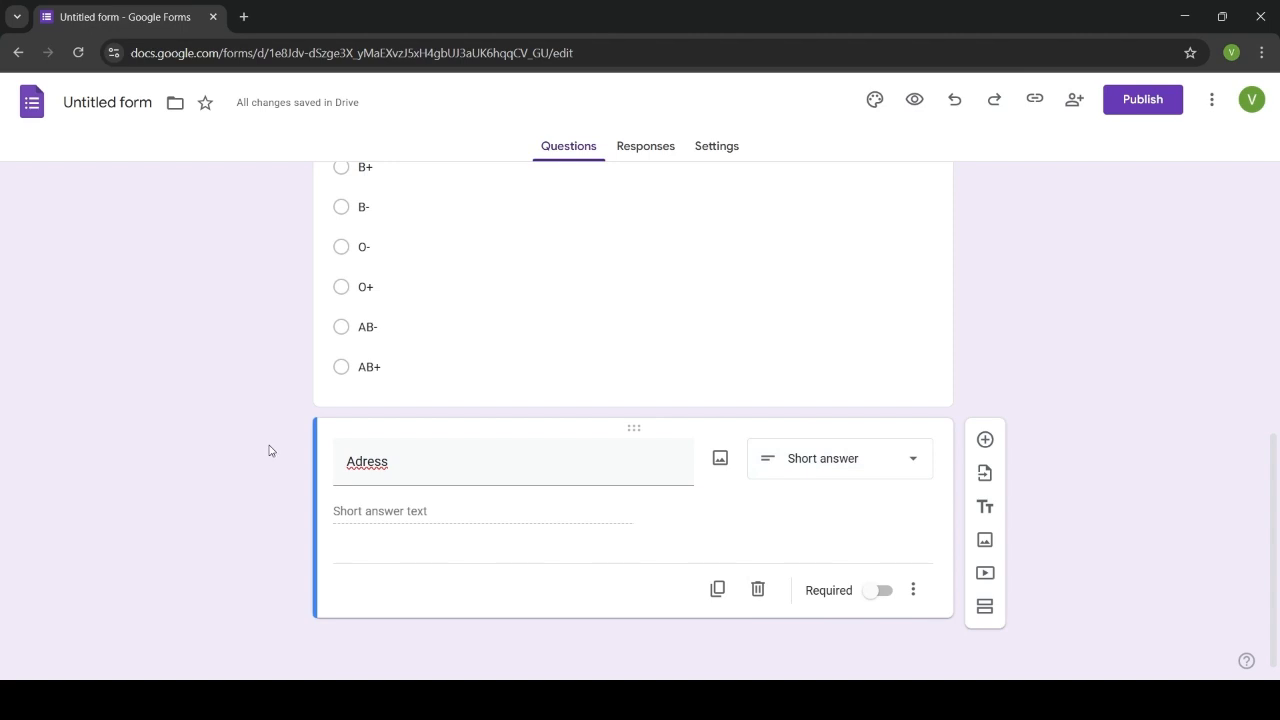
double_click(424, 448)
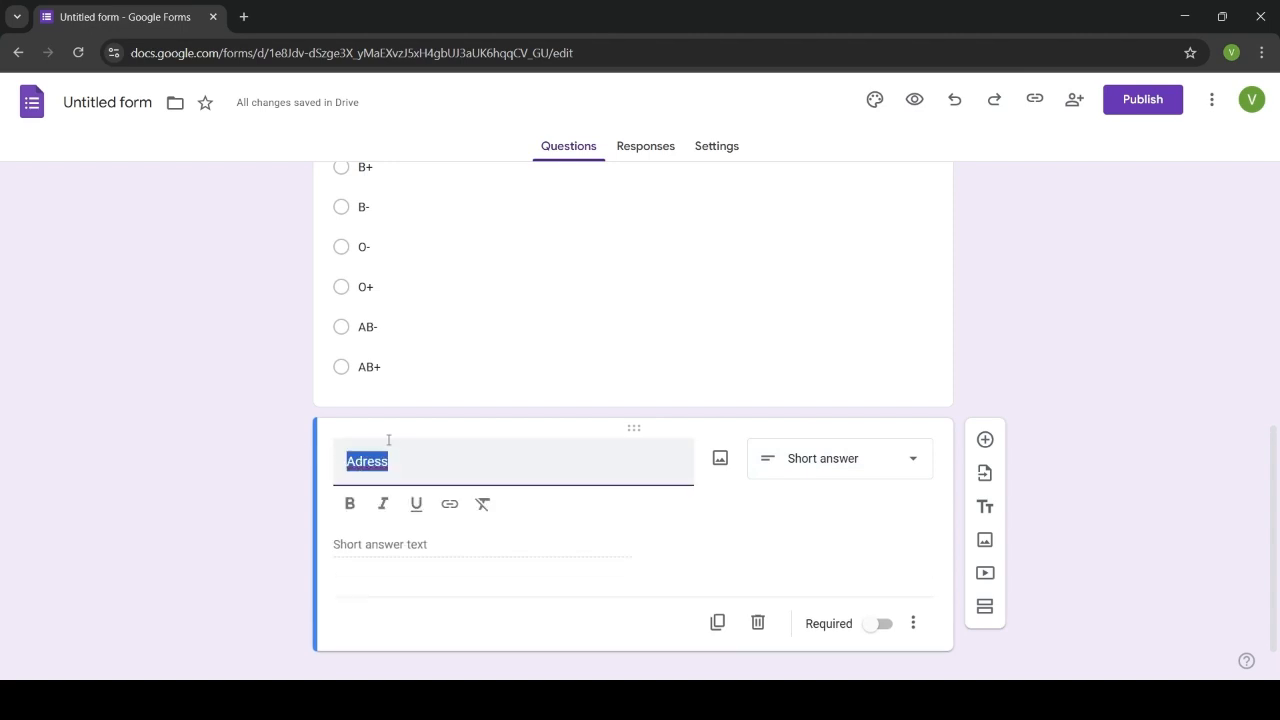
left_click(359, 466)
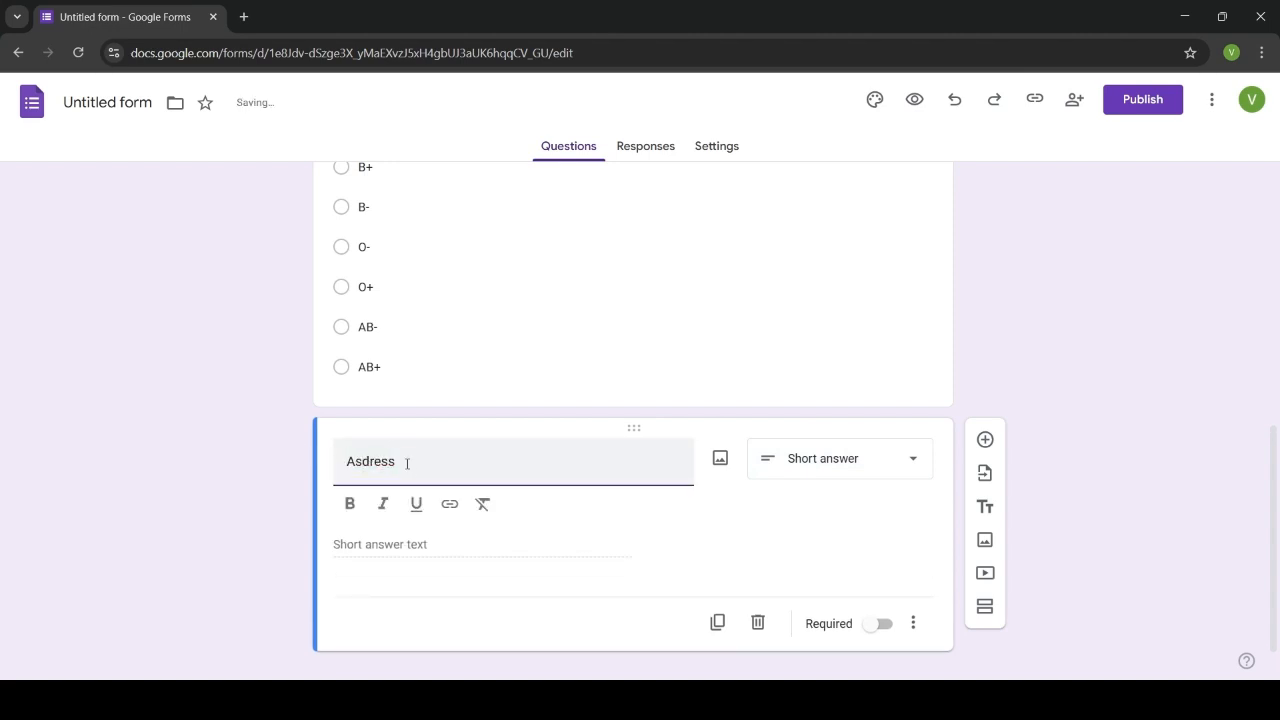
type("d")
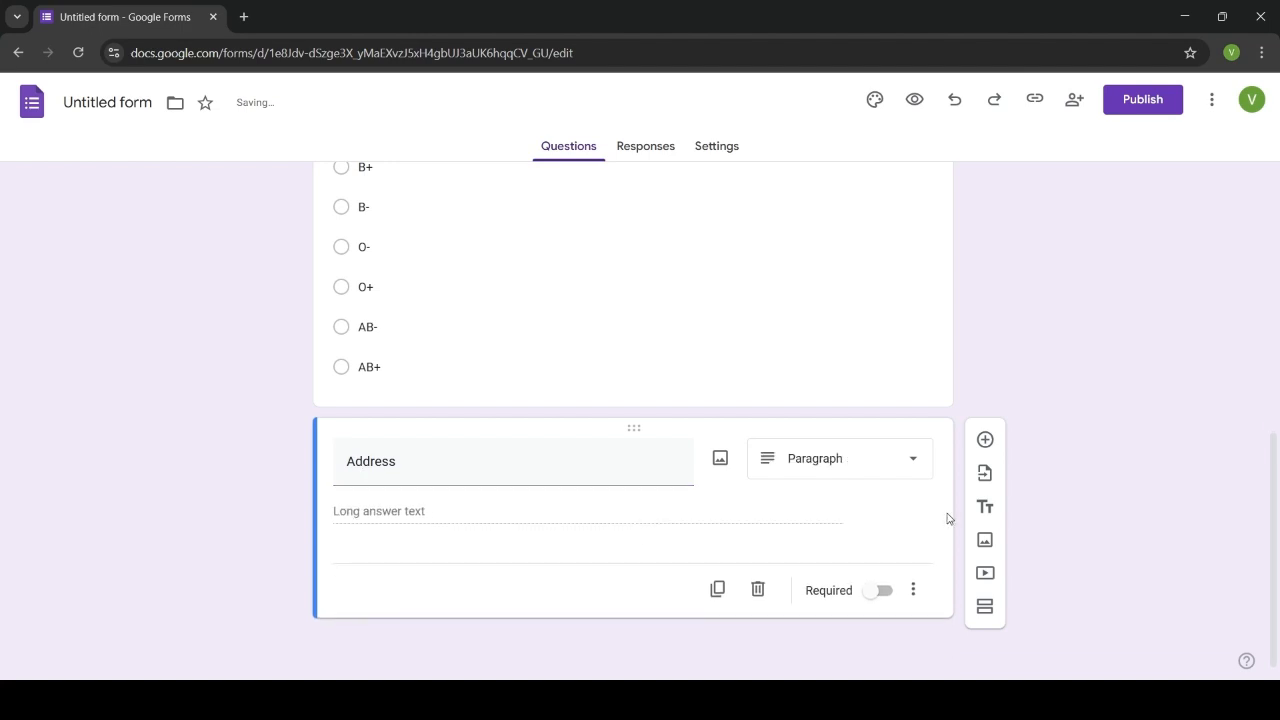
- Add a question titled "Center" below Address and set its answer type to Dropdown
left_click(985, 439)
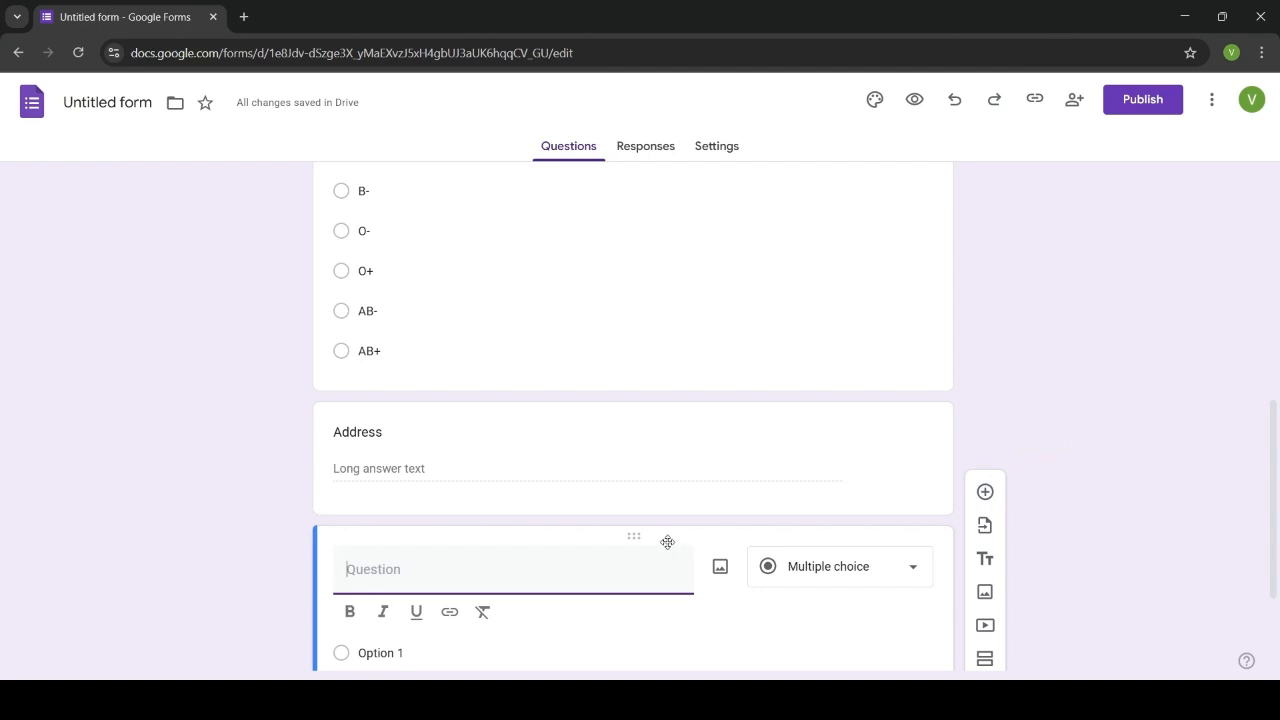
scroll(770, 331, "down", 2)
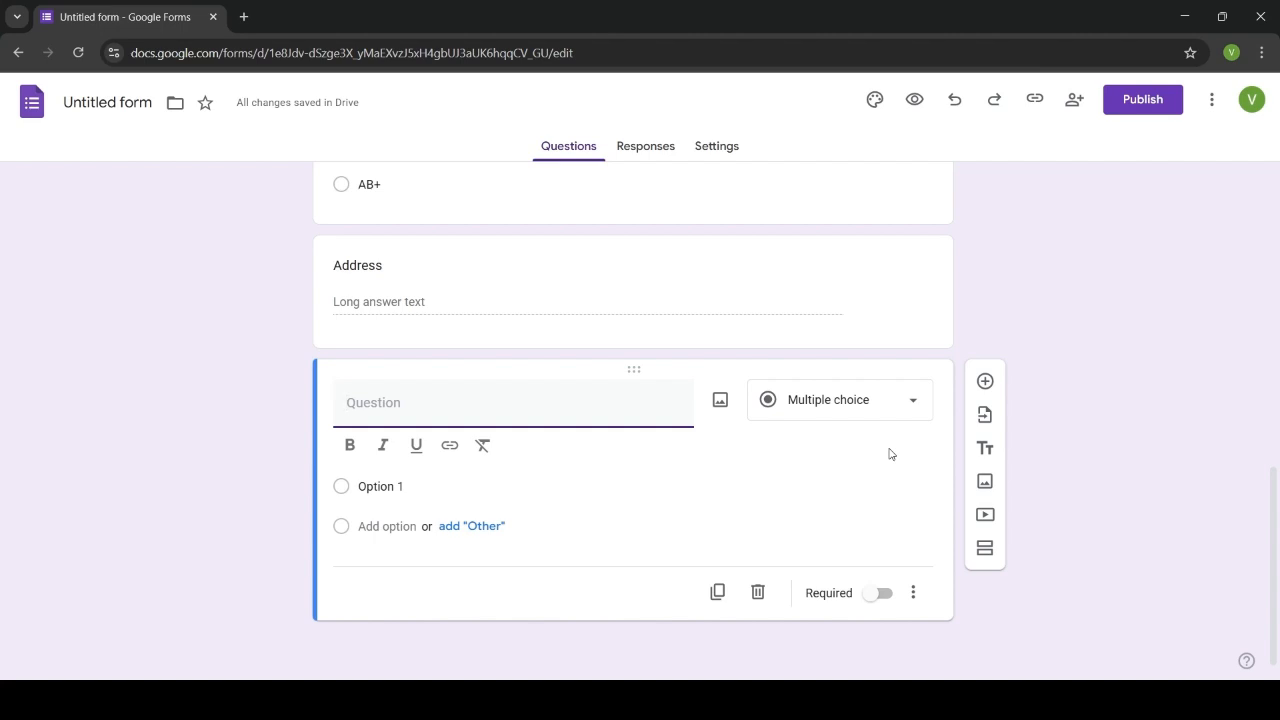
type("Center")
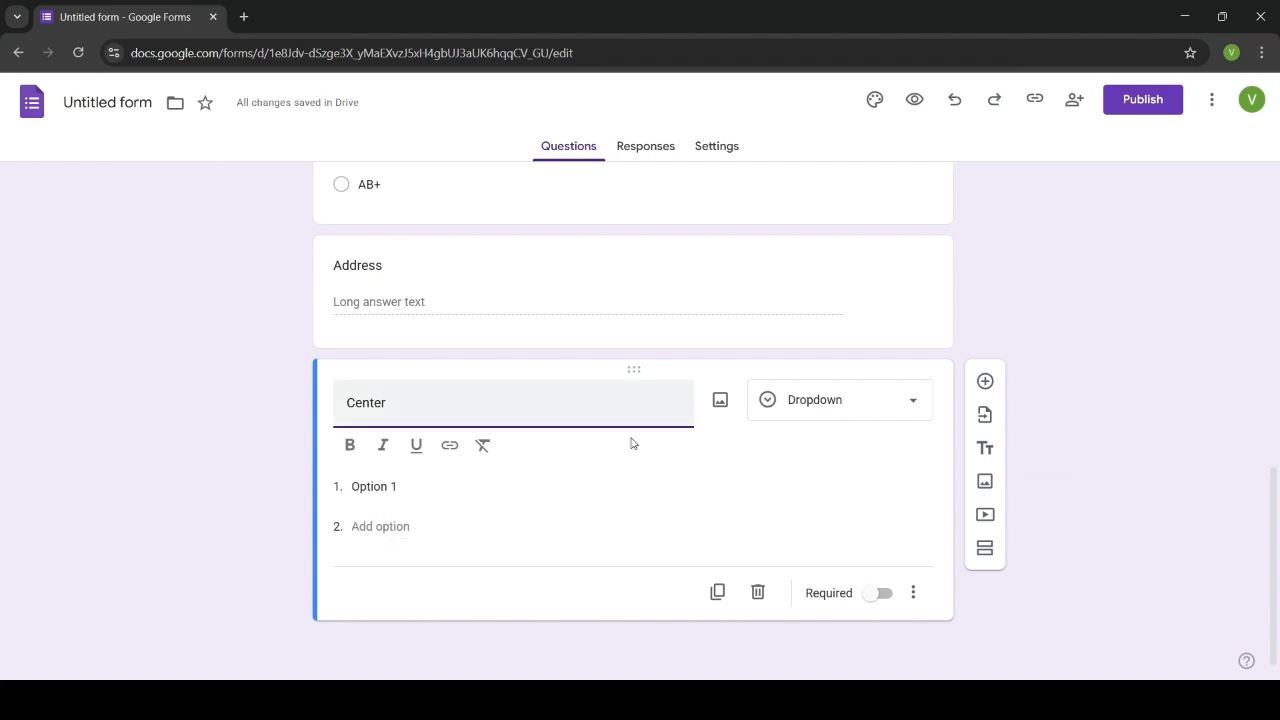
left_click(877, 403)
left_click(862, 312)
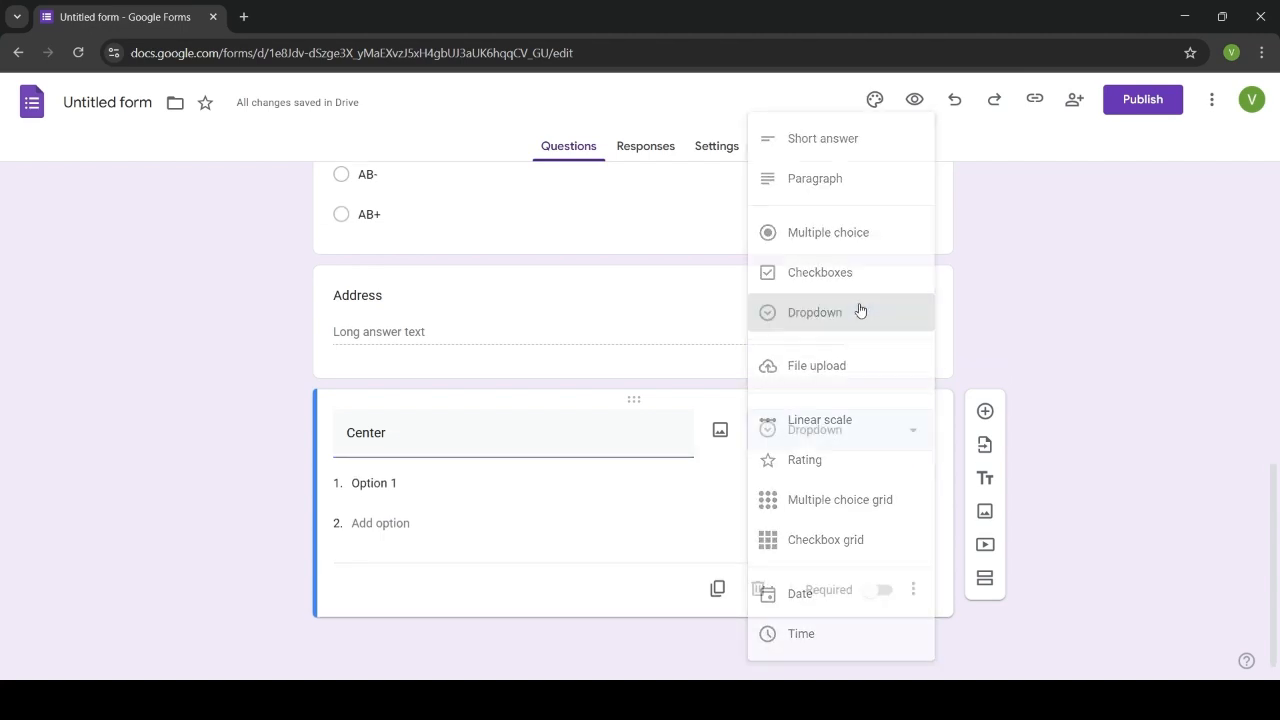
- Enter Jaduguda, Turamdih and Narwa Pahar as the dropdown options of the Center question
left_click(417, 476)
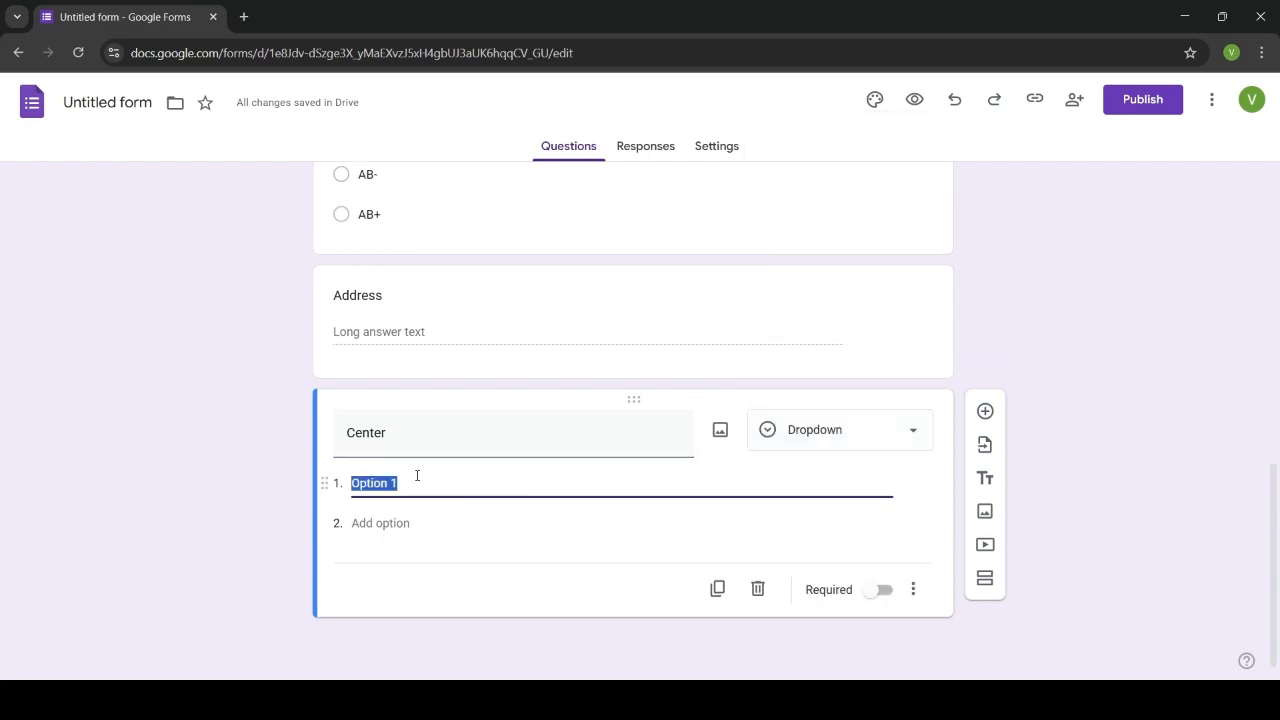
type("Jaduguda")
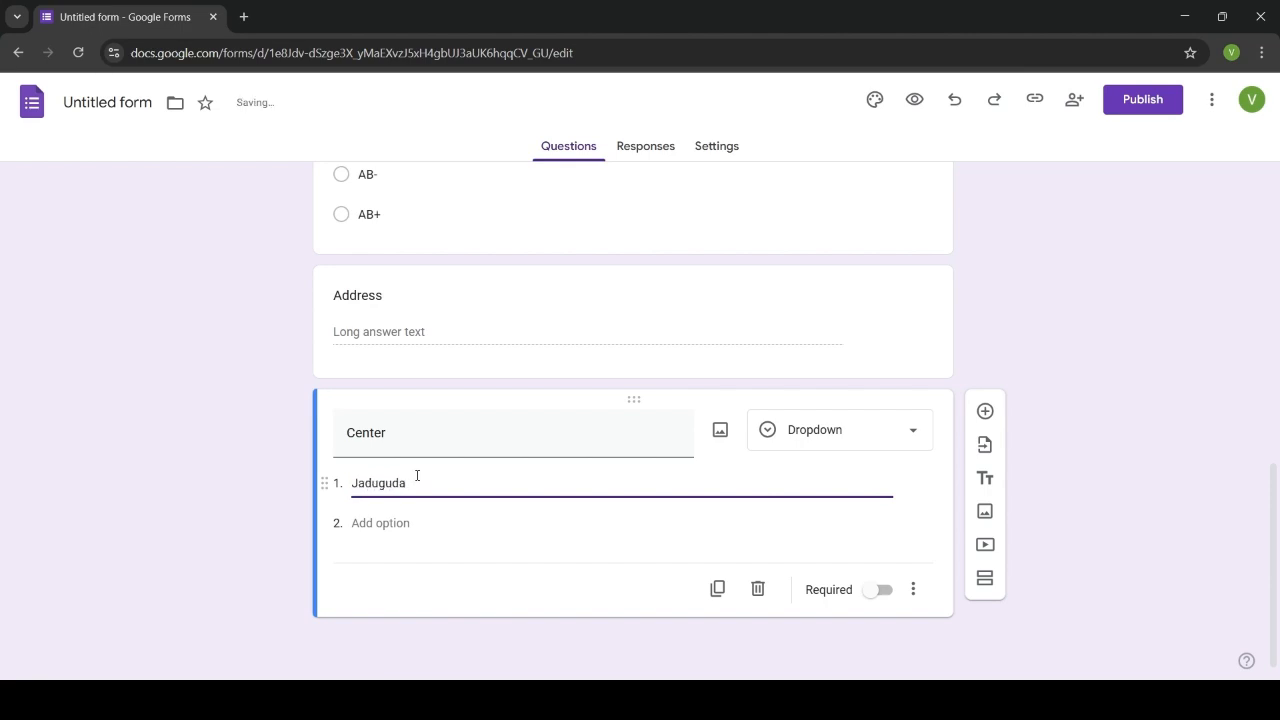
left_click(468, 522)
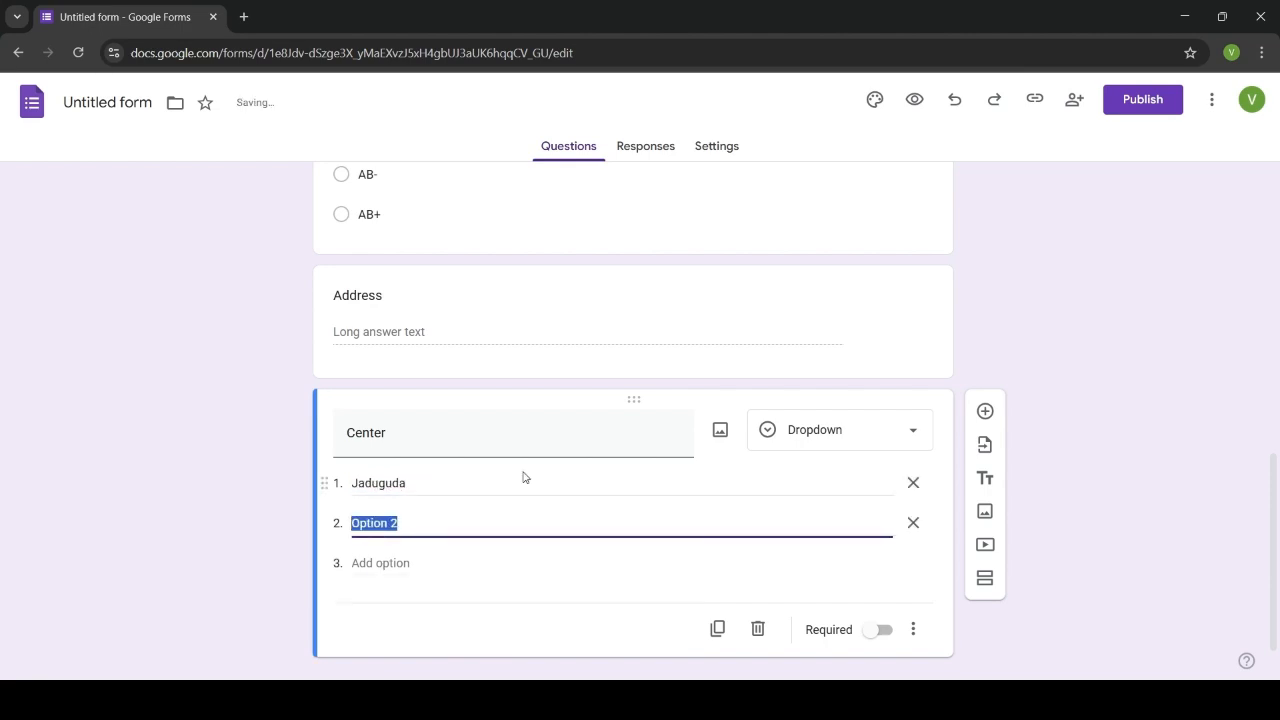
type("Turamdih")
left_click(398, 563)
type("Na")
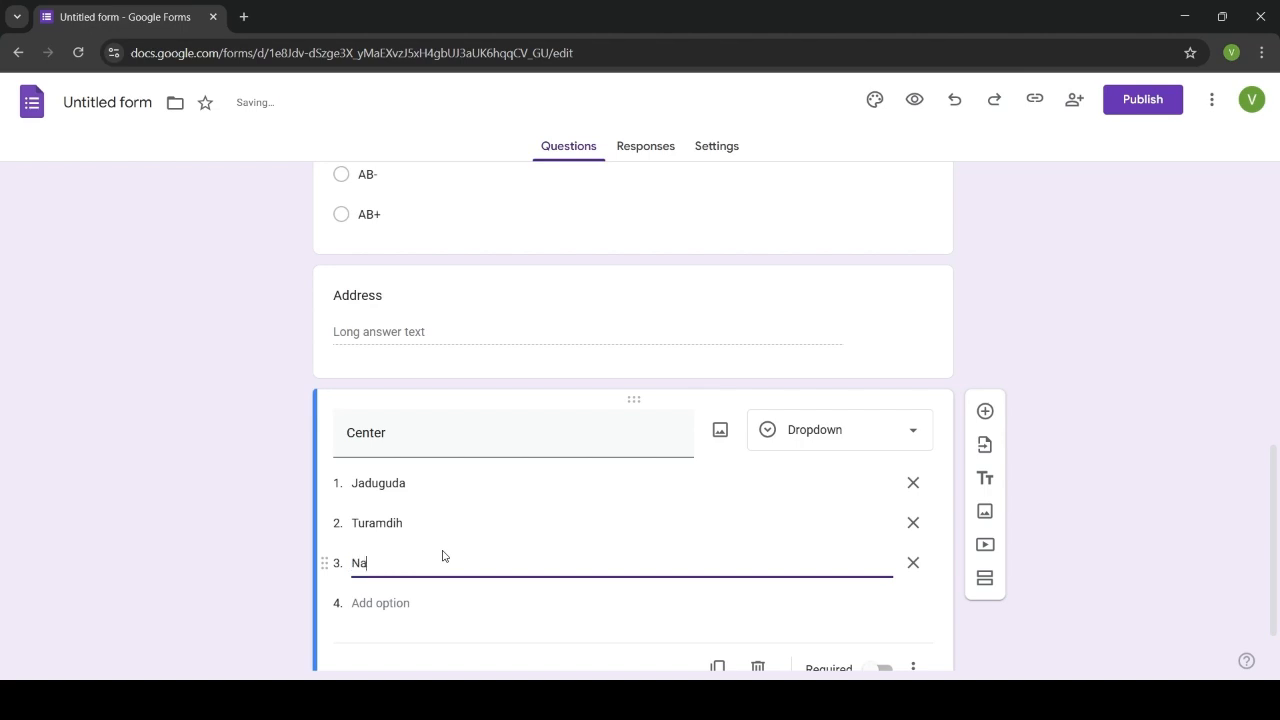
type("rwaha Pahar")
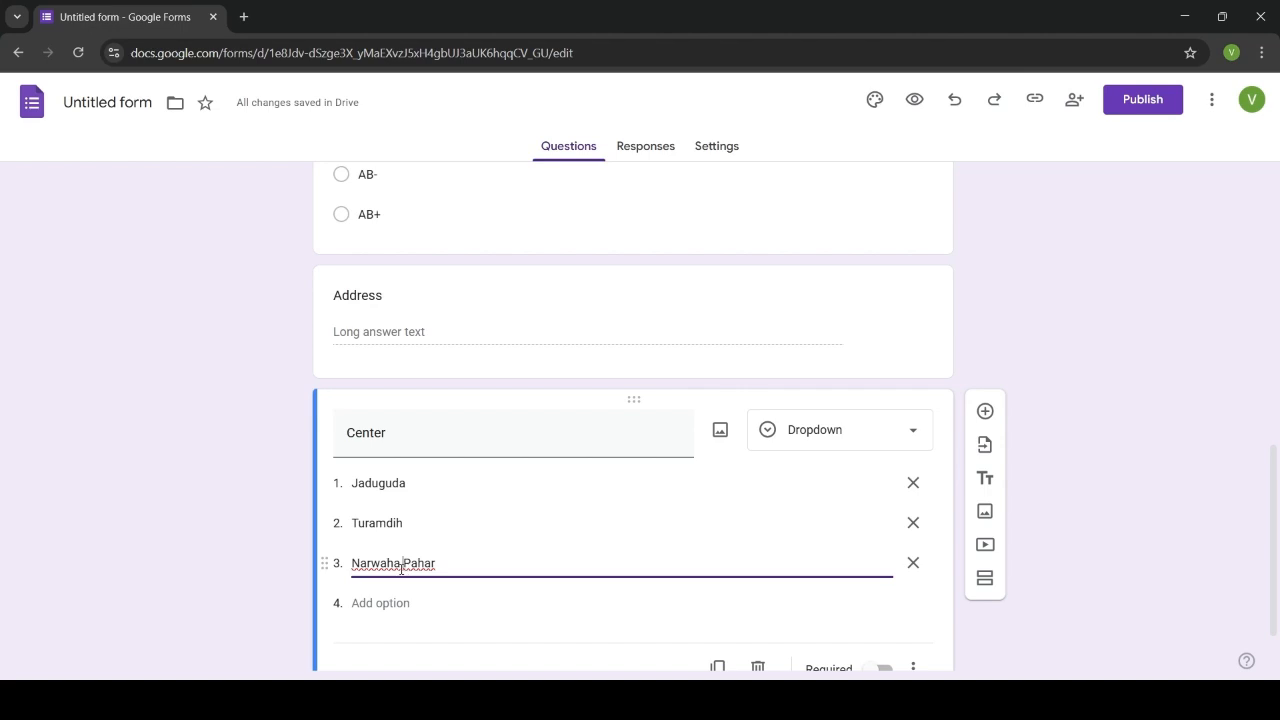
key("BackSpace")
key("BackSpace")
left_click(490, 612)
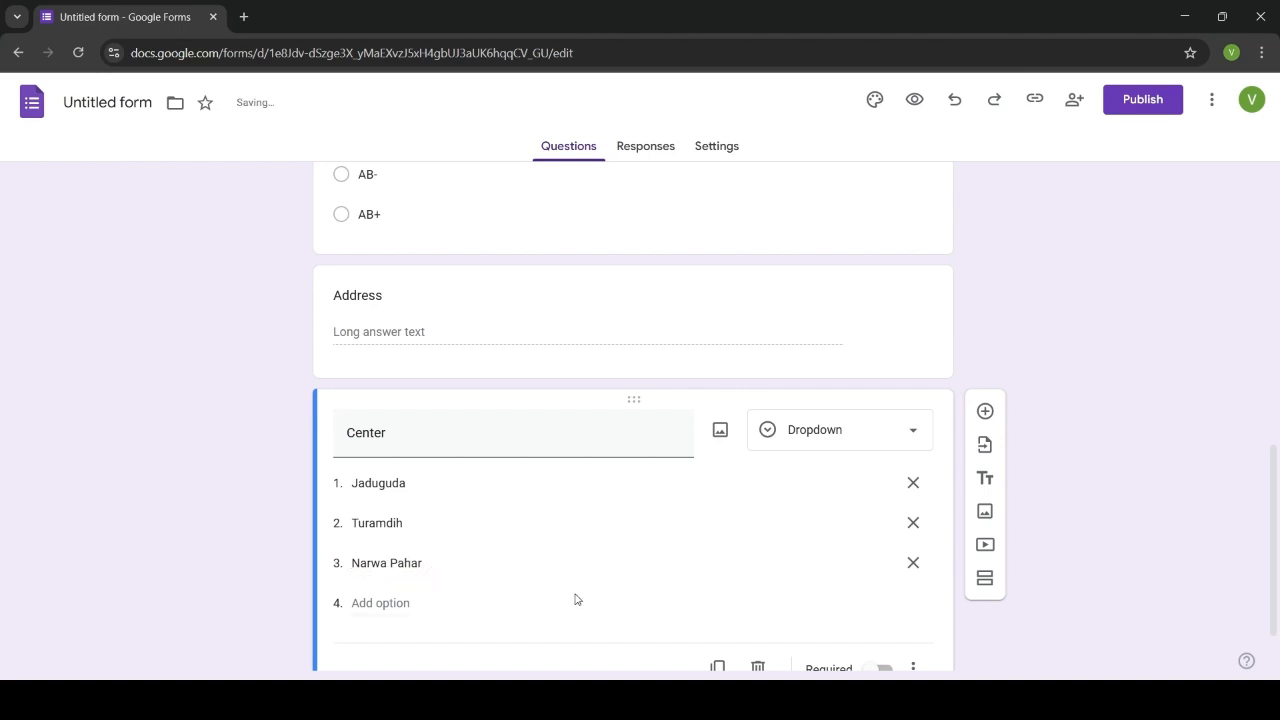
scroll(737, 609, "down", 1)
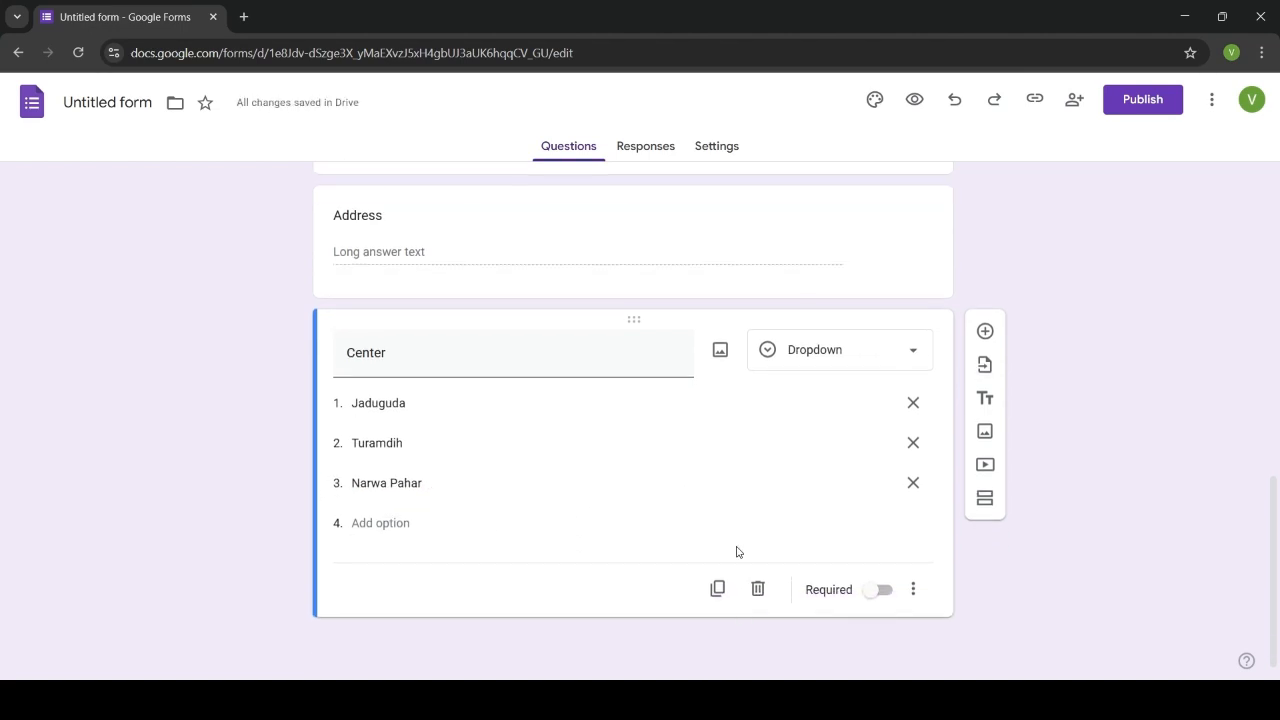
- Review the form's questions in the editor, then open its preview and look through the fields from Name to Center
scroll(780, 517, "up", 15)
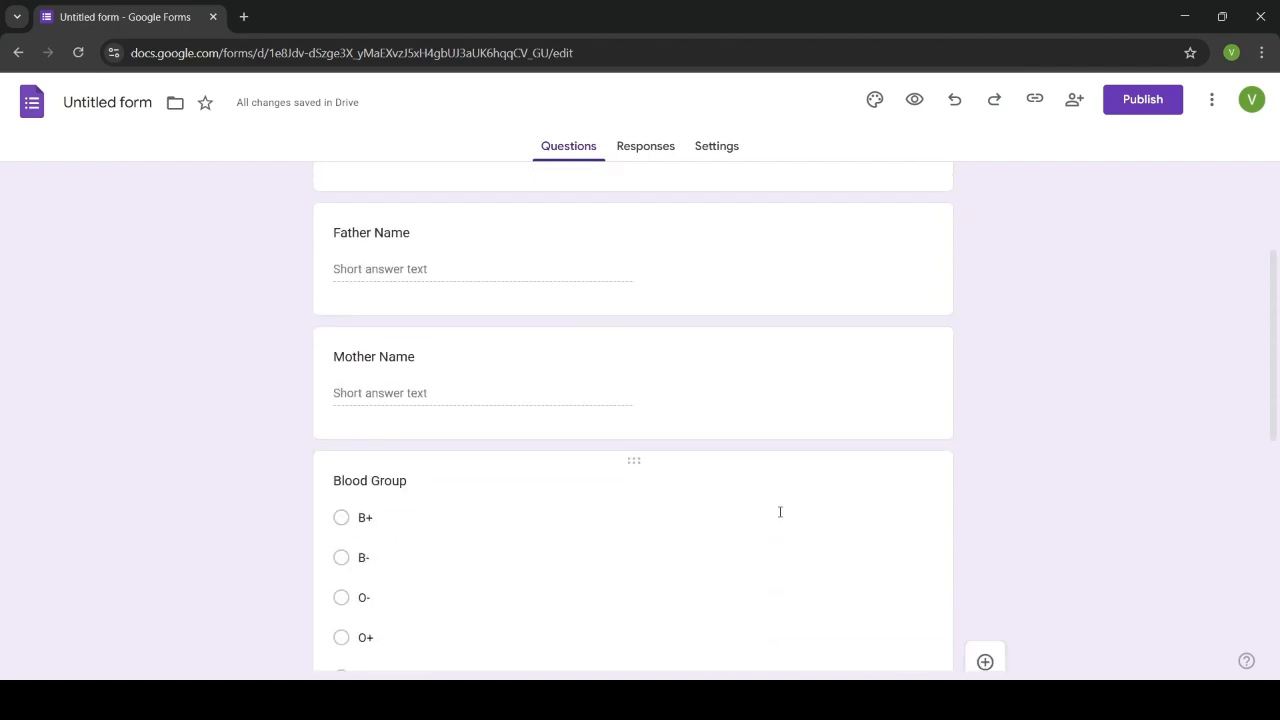
scroll(790, 418, "down", 8)
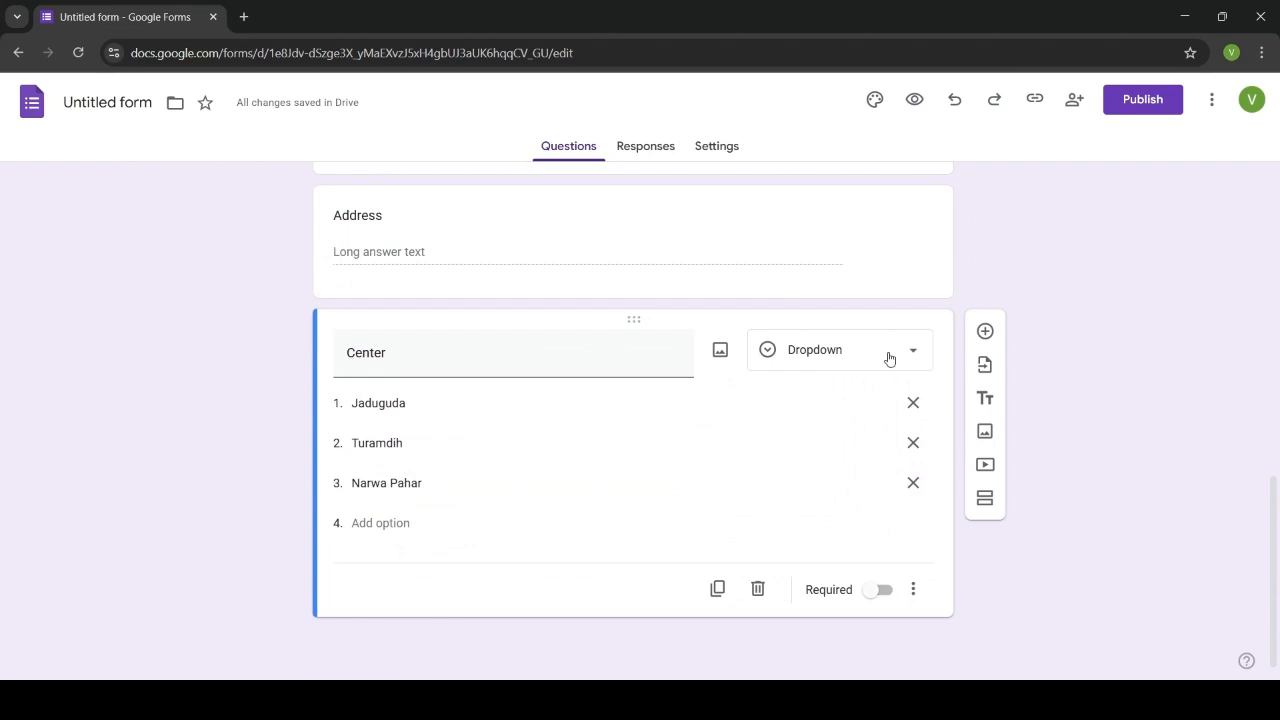
scroll(734, 389, "up", 6)
scroll(734, 390, "up", 2)
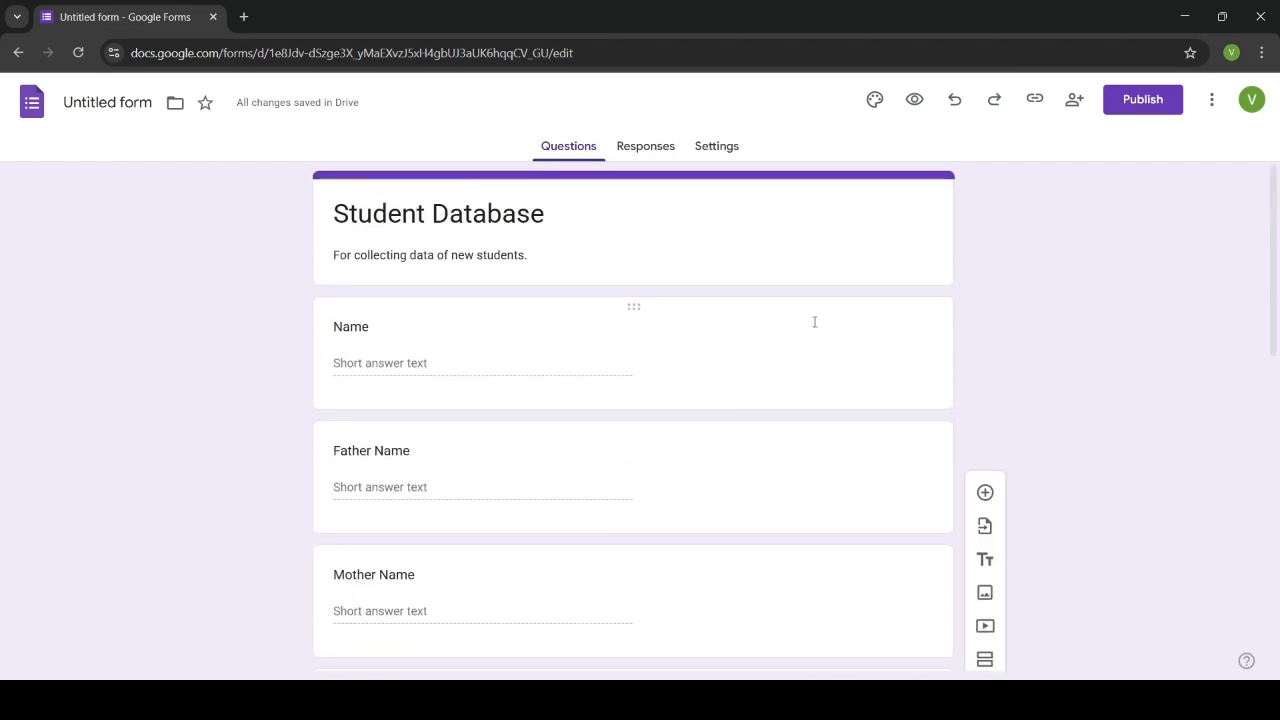
left_click(912, 112)
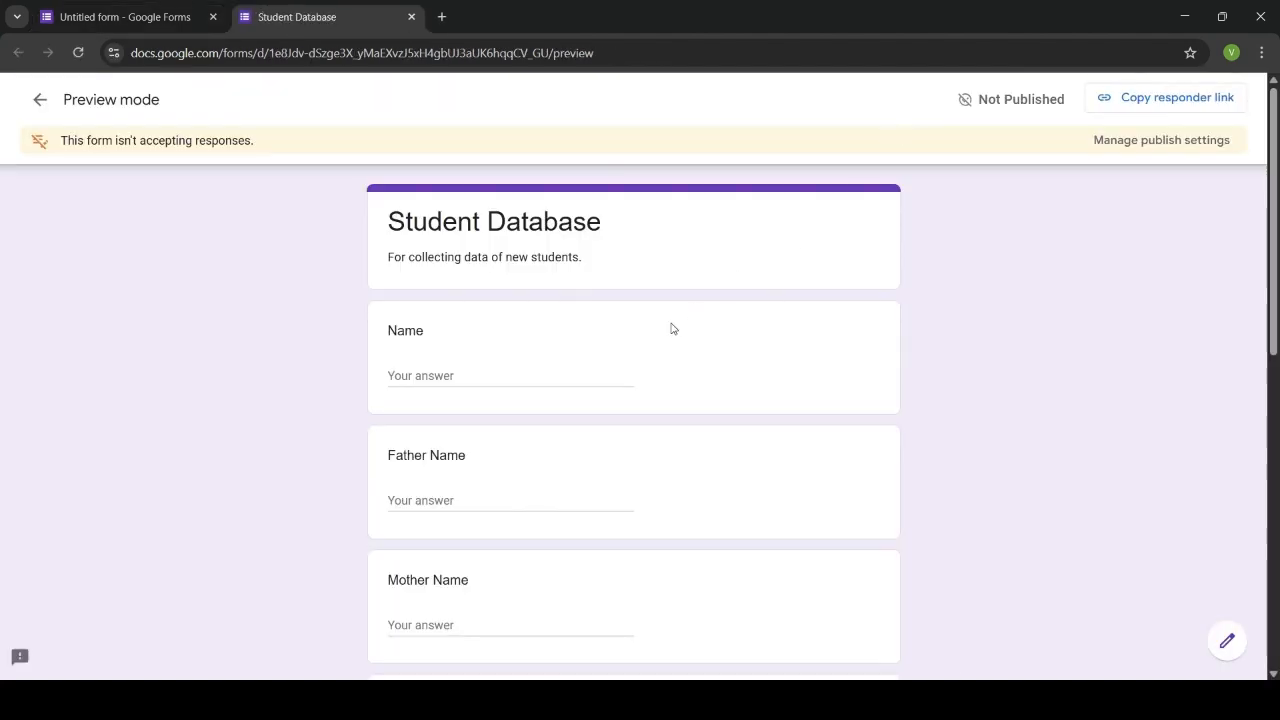
left_click(529, 366)
scroll(529, 368, "down", 3)
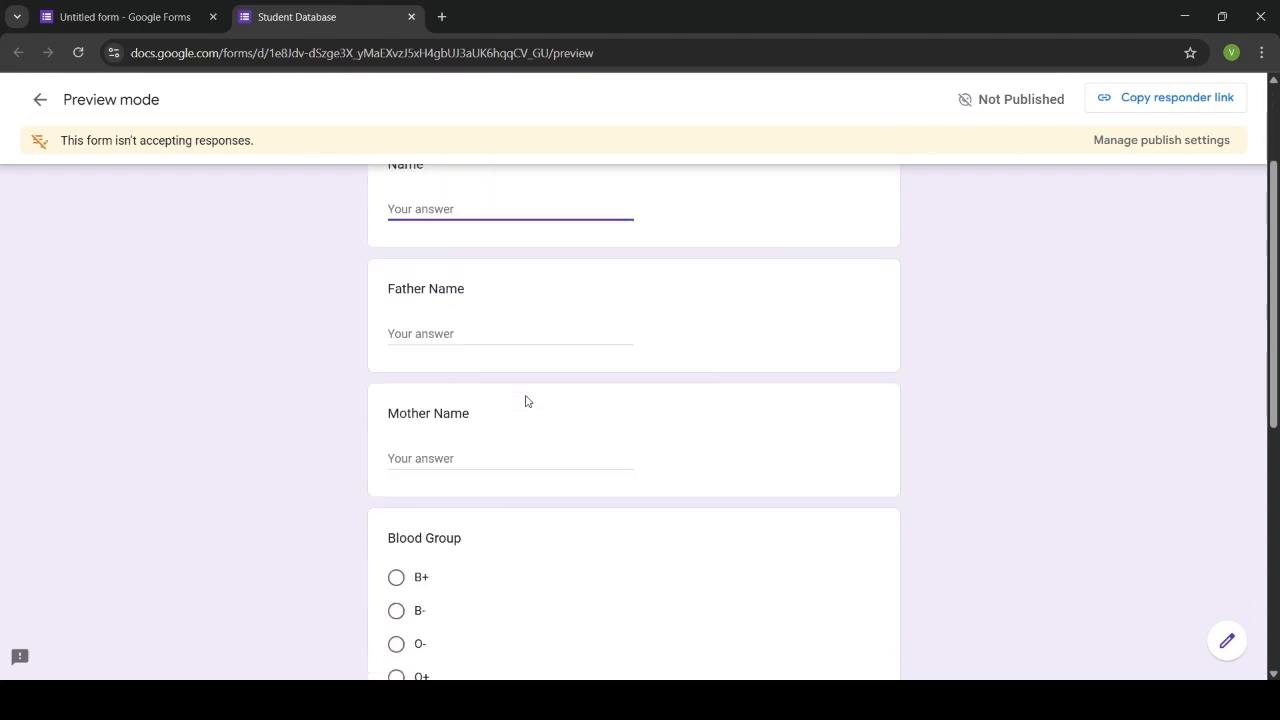
scroll(517, 444, "down", 4)
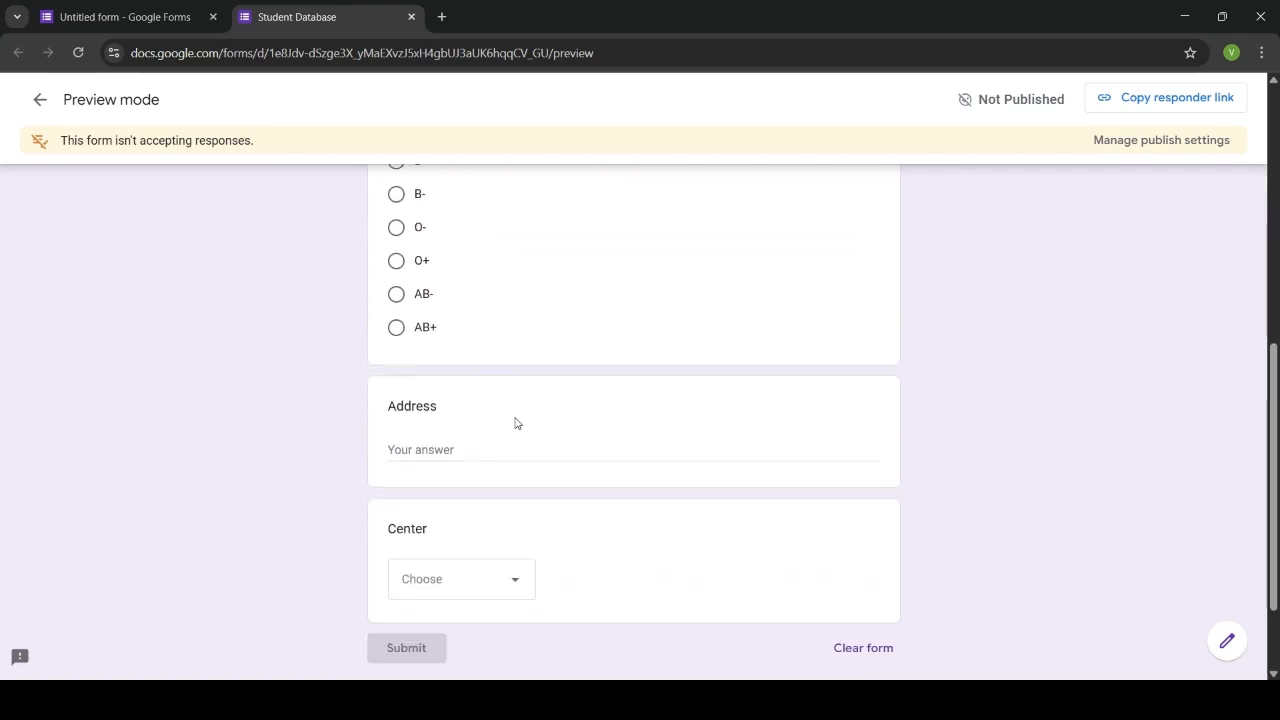
scroll(515, 429, "up", 6)
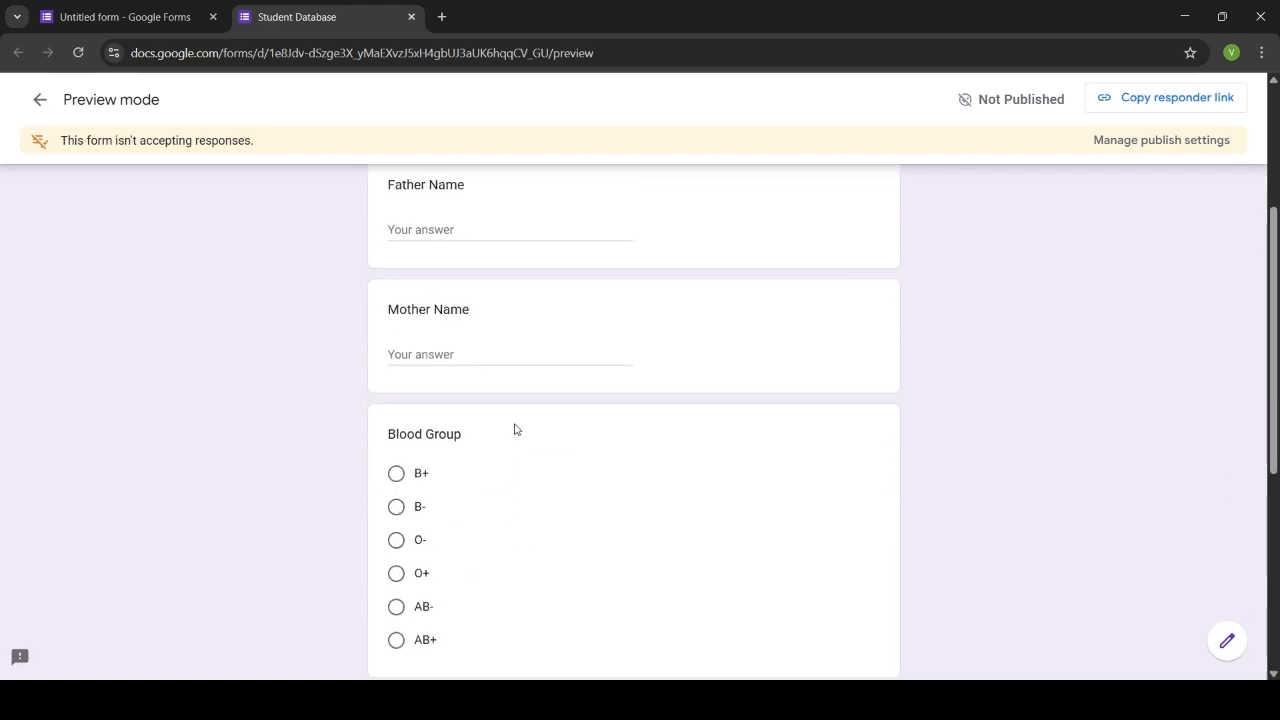
- Close the form preview and make the Name question required in the editor
scroll(519, 382, "up", 2)
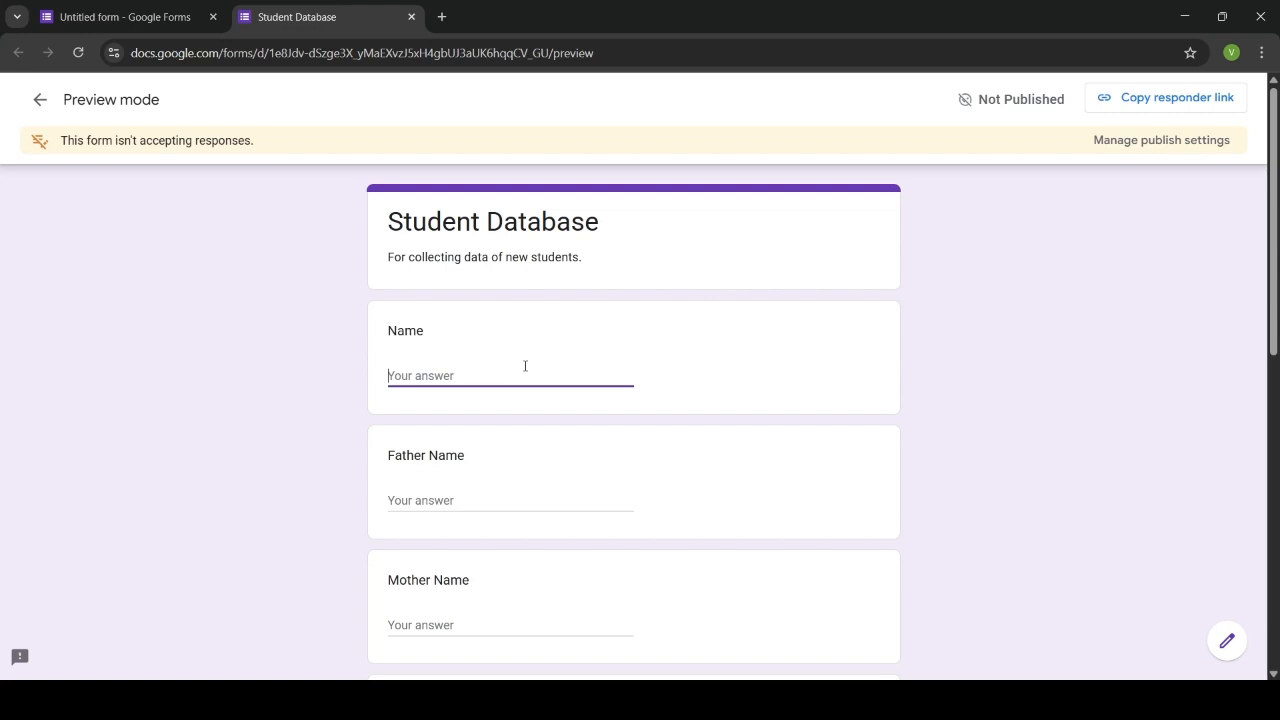
left_click(410, 17)
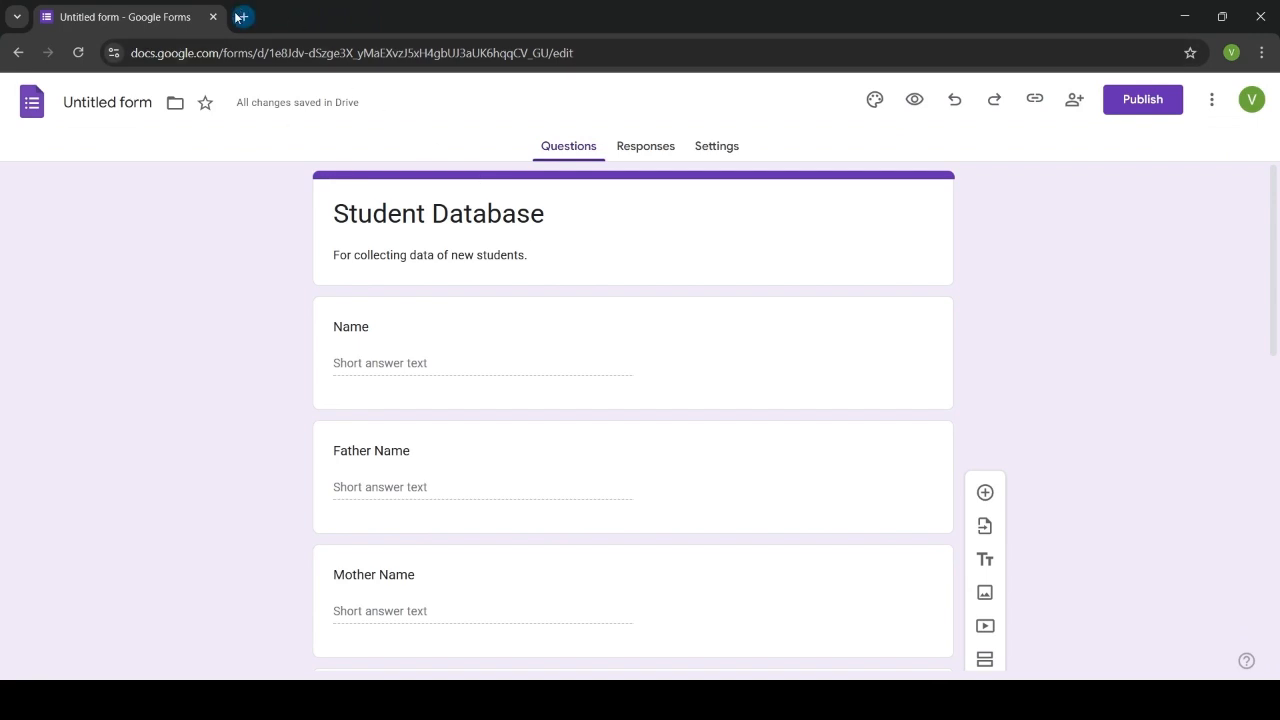
scroll(716, 348, "down", 2)
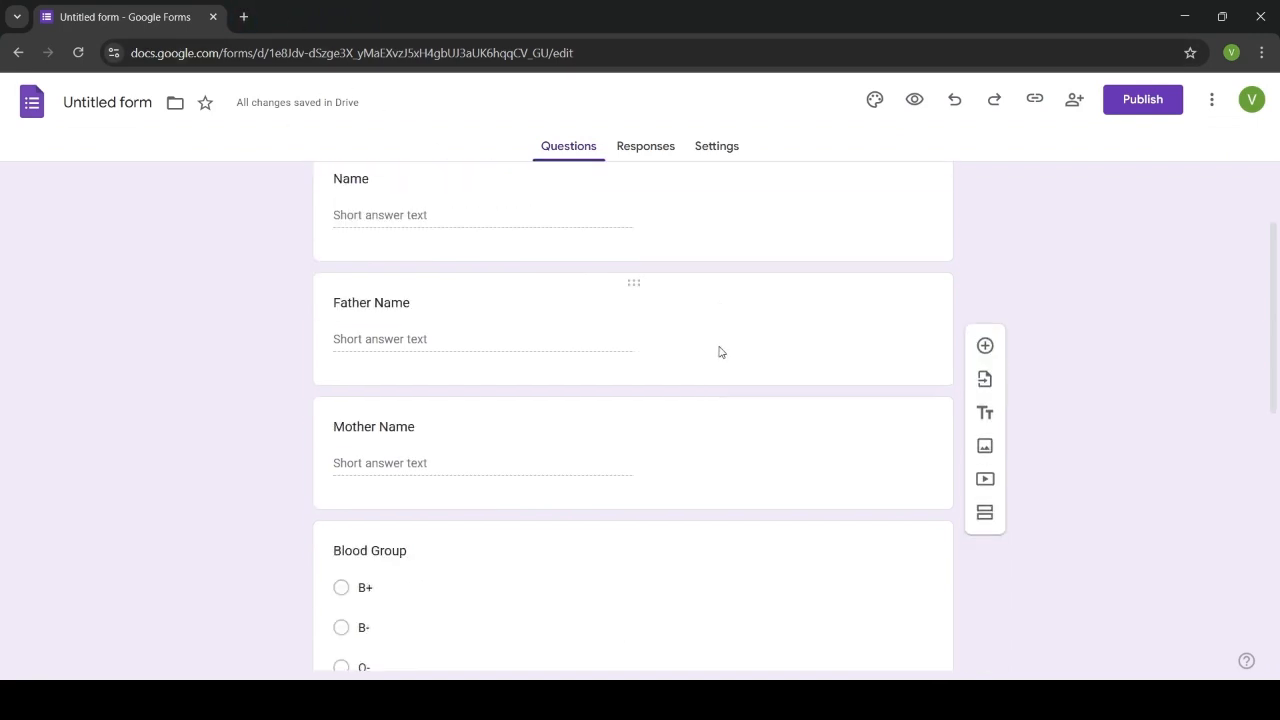
scroll(716, 346, "up", 2)
left_click(657, 352)
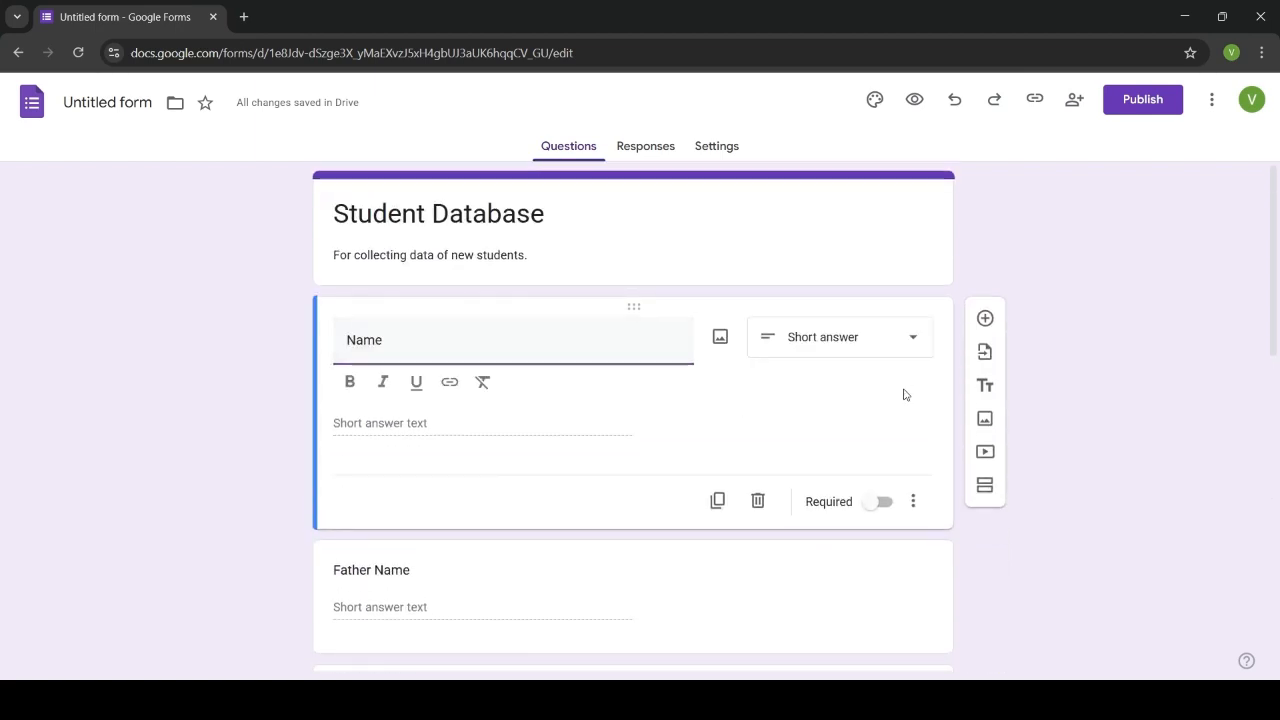
left_click(879, 503)
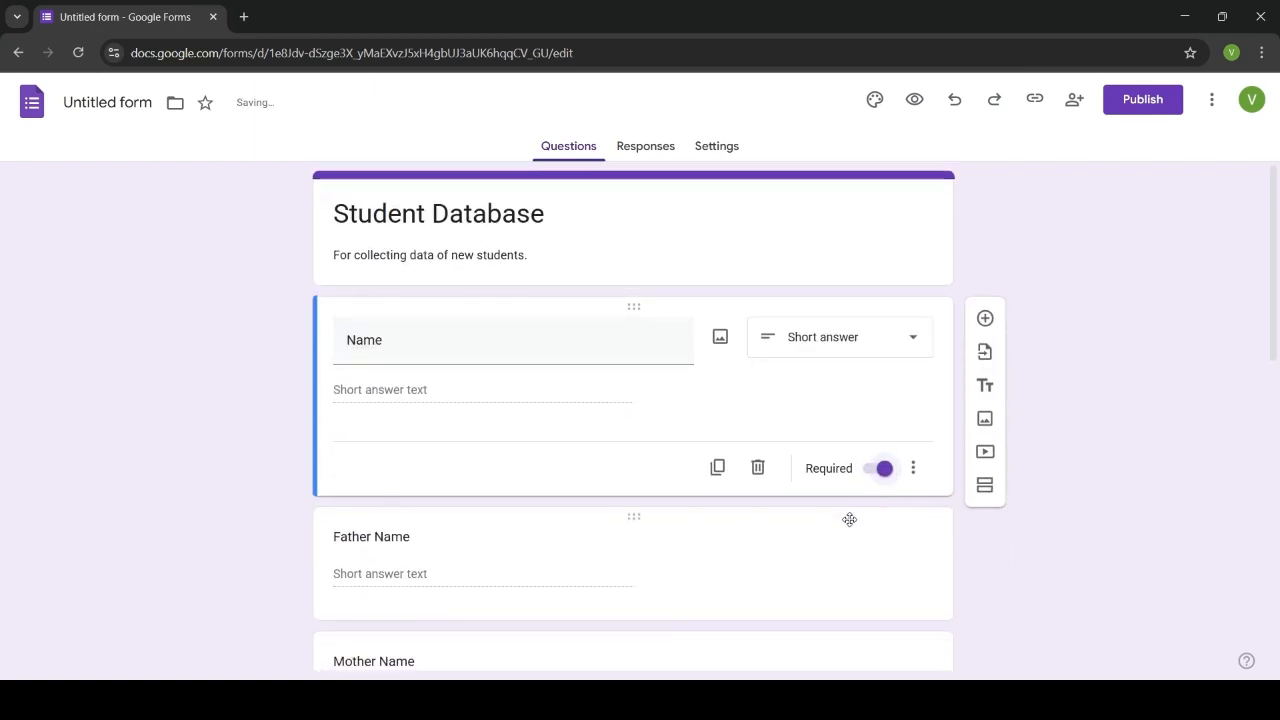
- Make the Father Name and Mother Name questions required
scroll(825, 500, "down", 1)
left_click(800, 485)
left_click(866, 542)
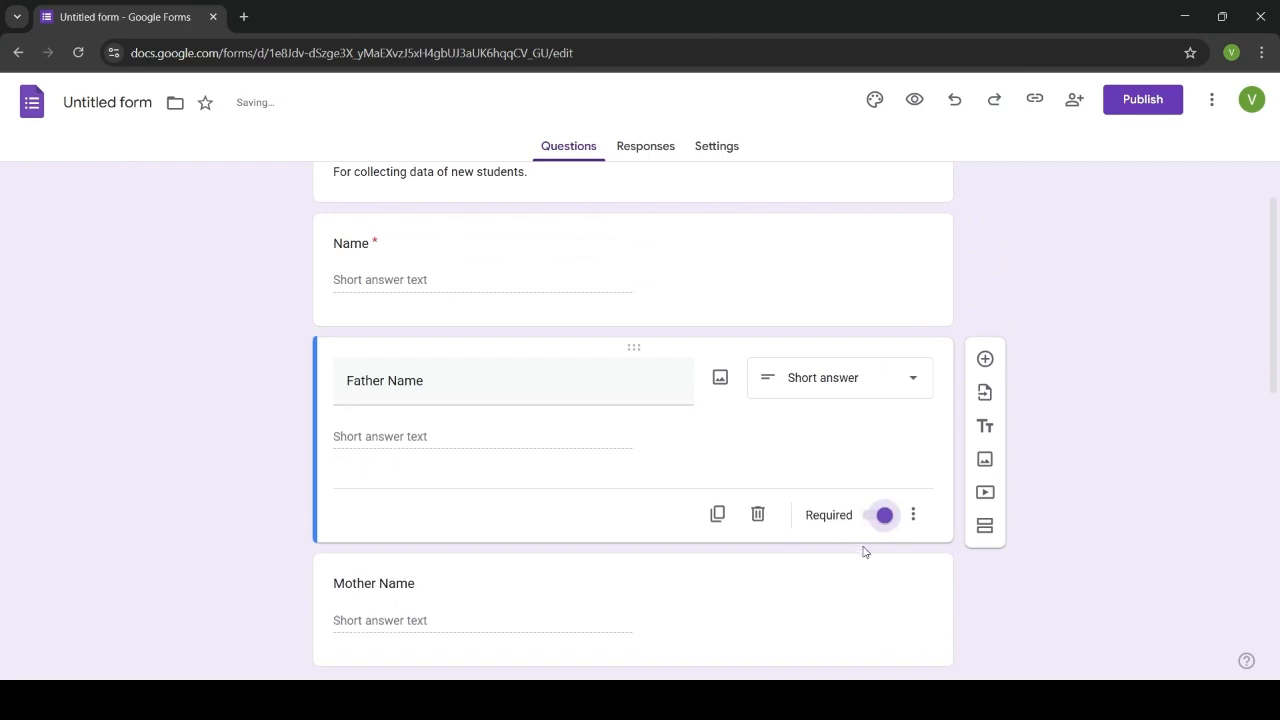
scroll(866, 549, "down", 3)
left_click(822, 342)
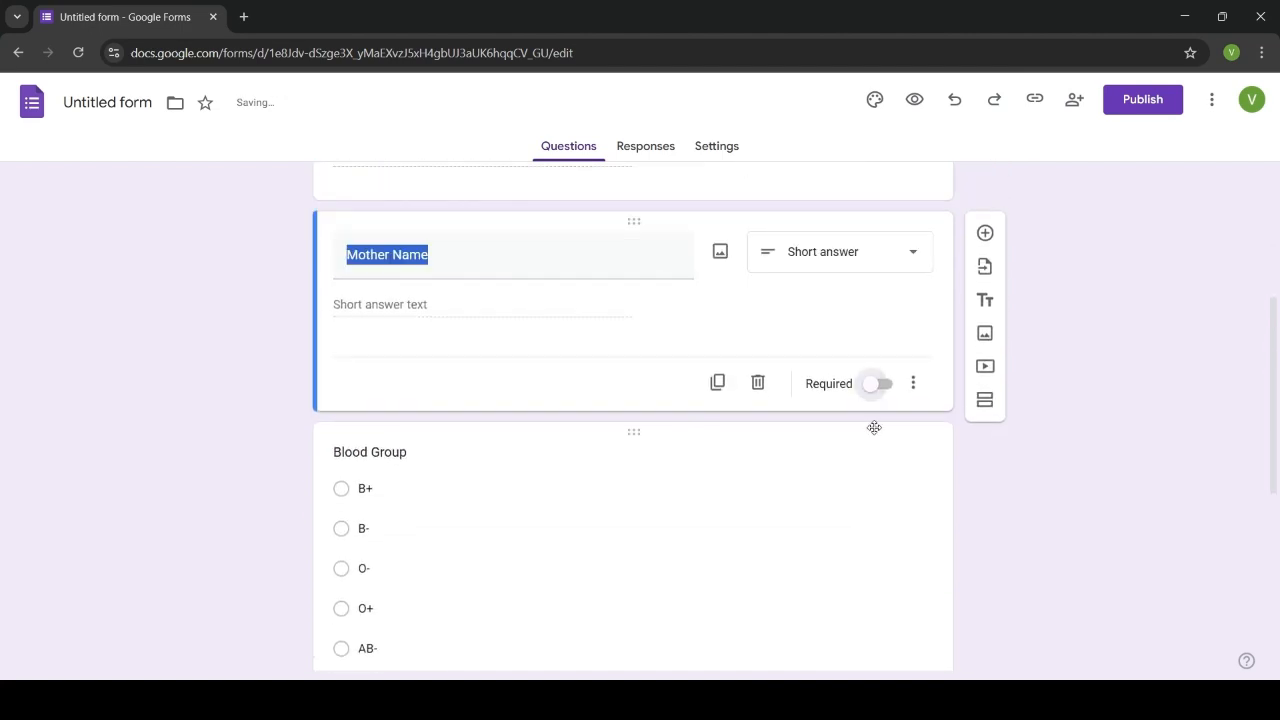
left_click(876, 388)
scroll(843, 494, "down", 2)
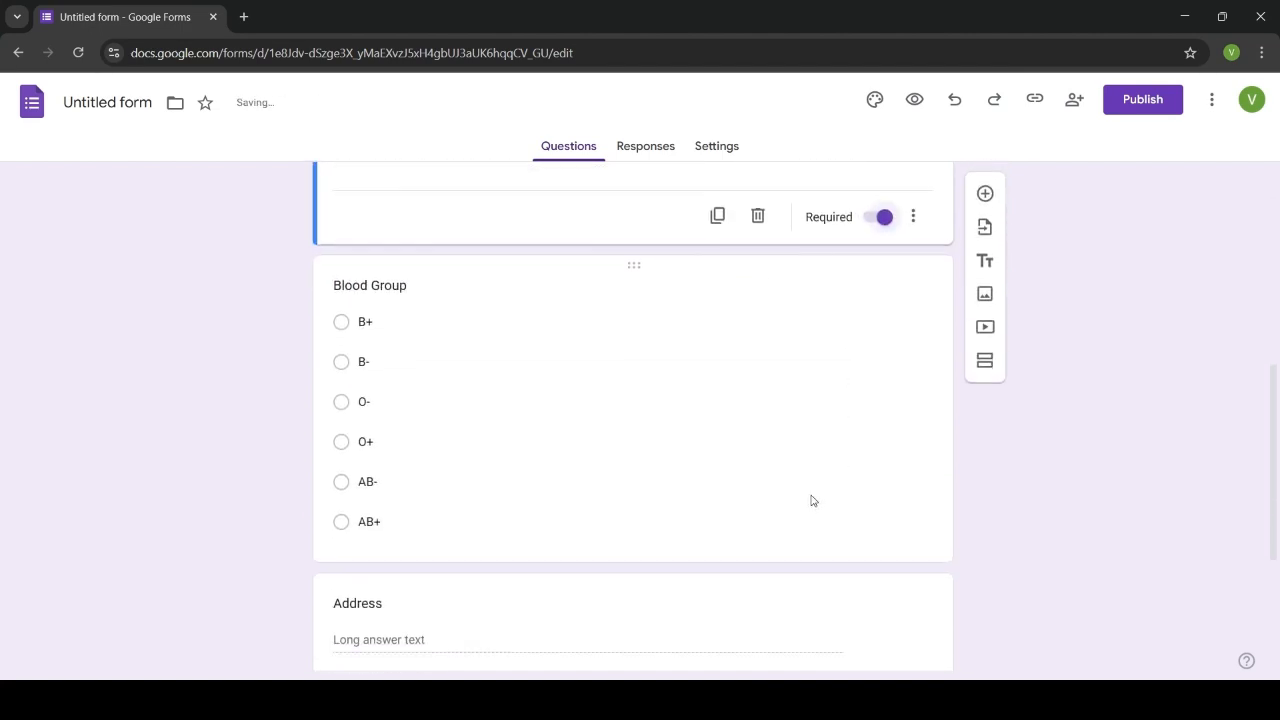
- Make the Address question required
scroll(790, 500, "up", 3)
scroll(770, 500, "up", 1)
scroll(771, 483, "down", 4)
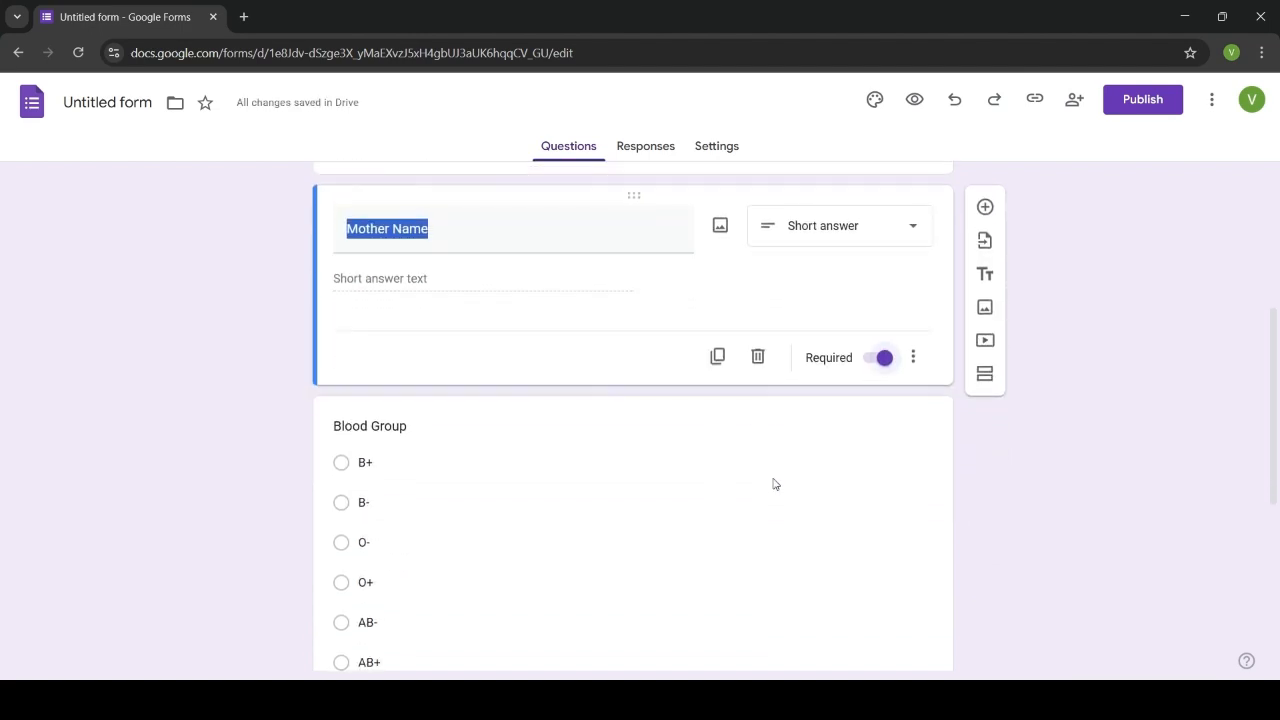
scroll(773, 484, "down", 1)
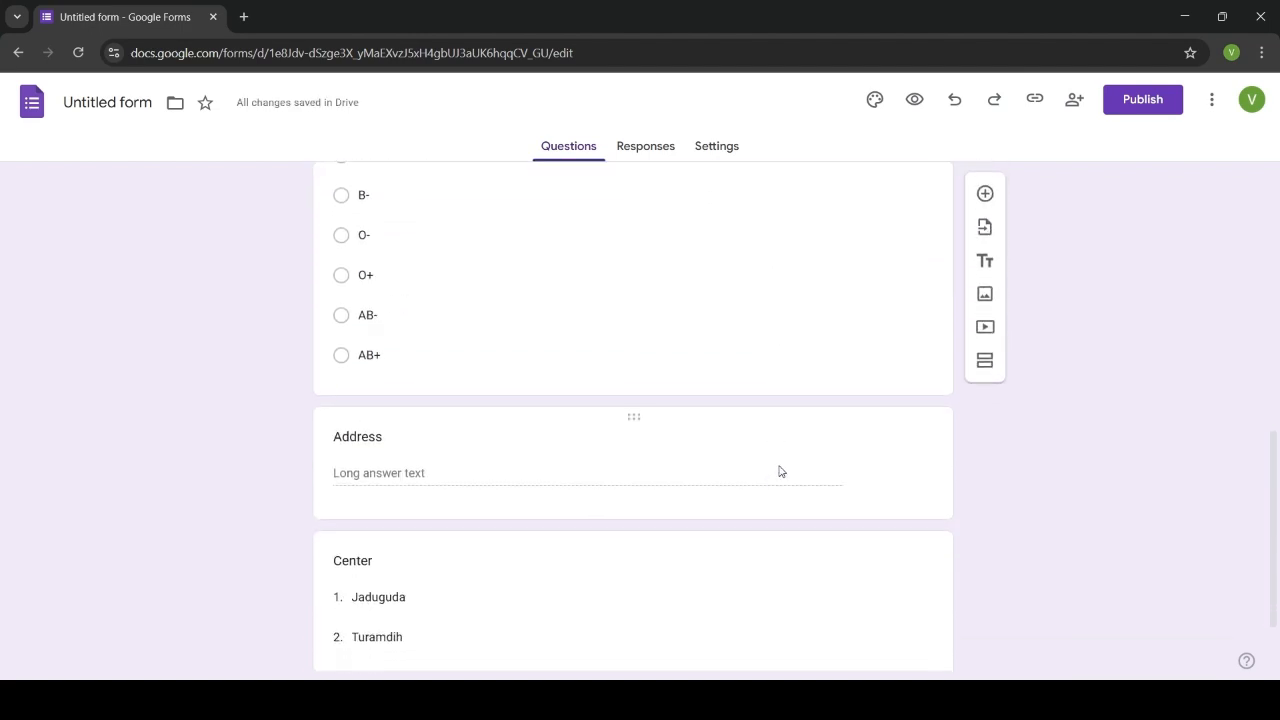
left_click(856, 477)
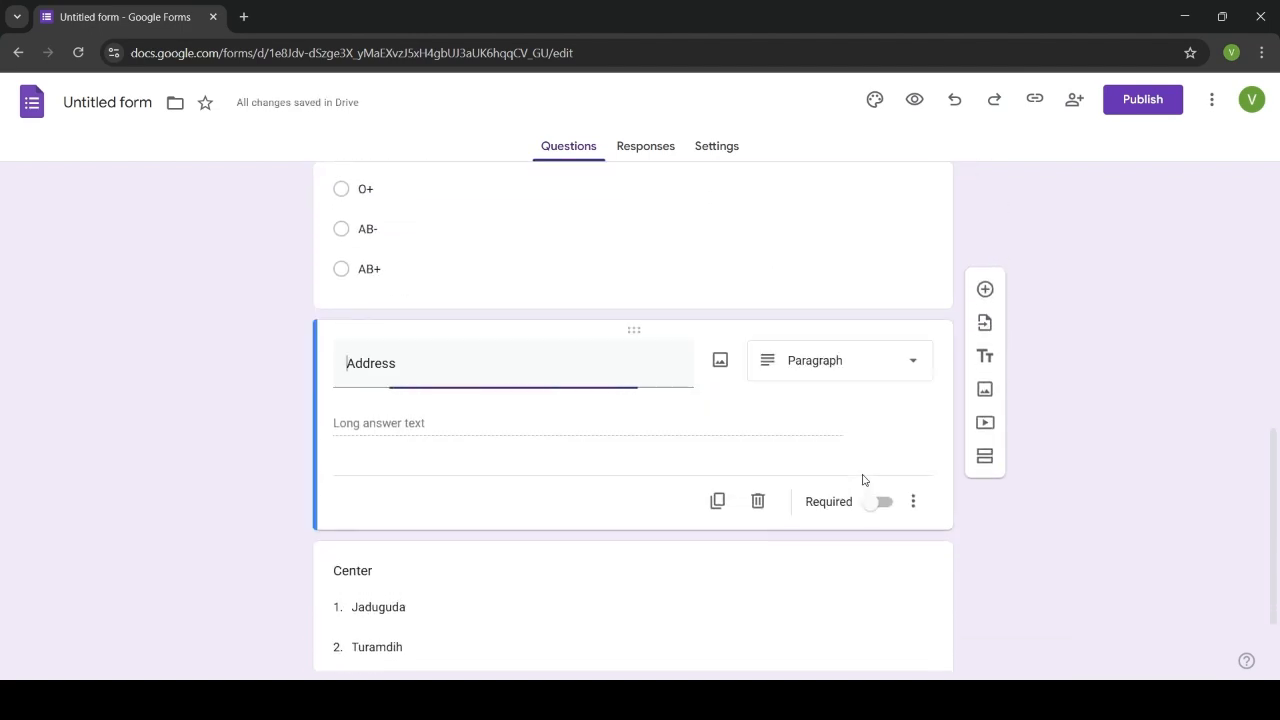
left_click(886, 527)
- Check the required marks in the editor and in the form preview from Name to Center, and close the preview
scroll(874, 396, "up", 3)
scroll(874, 396, "up", 4)
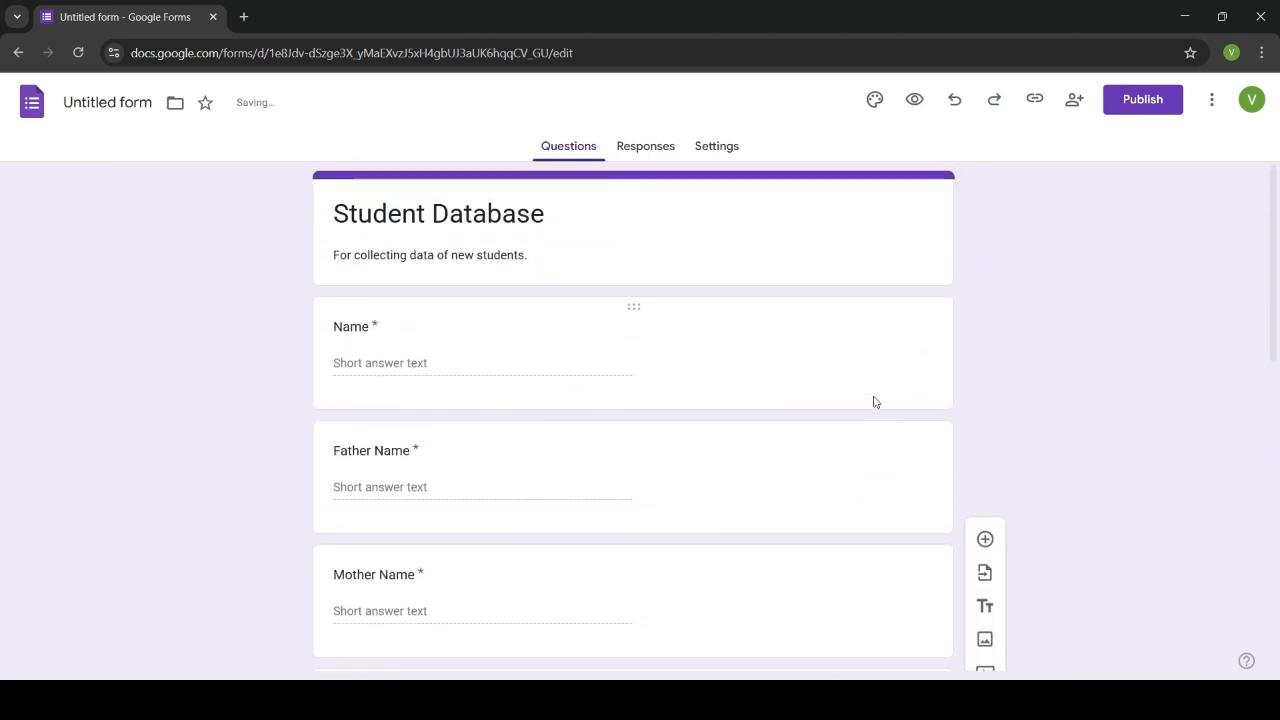
scroll(874, 398, "down", 3)
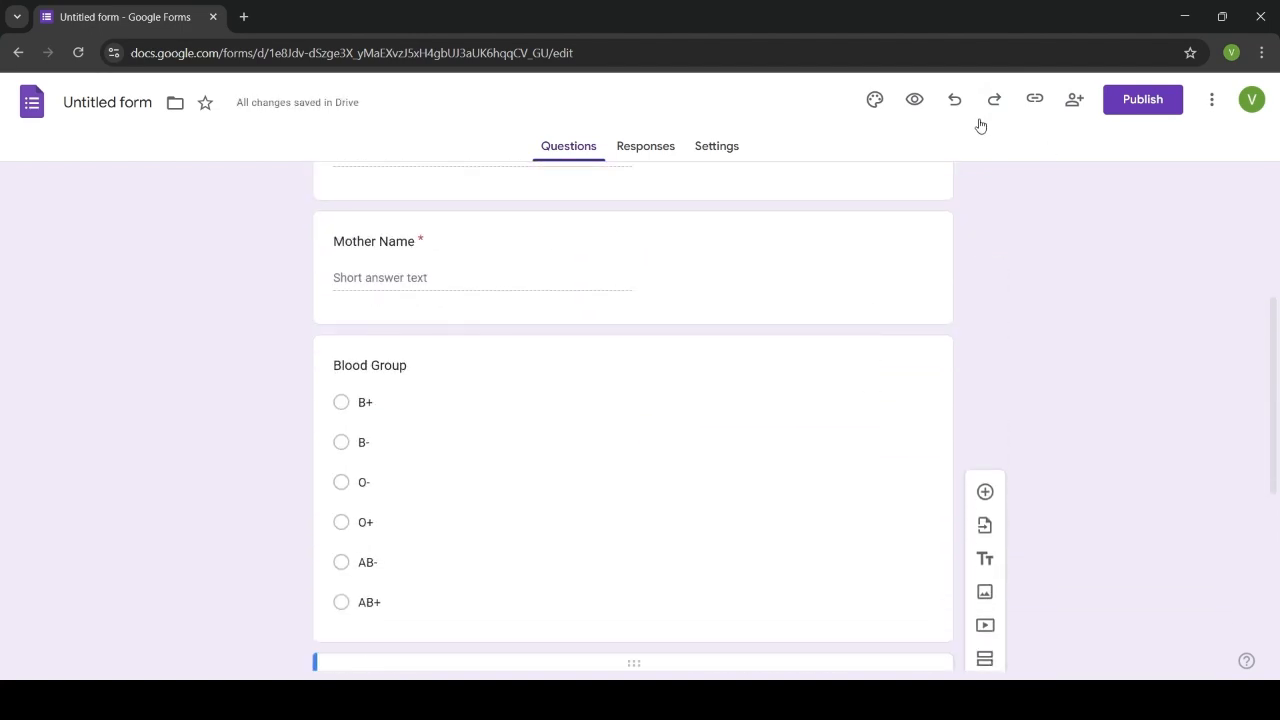
left_click(915, 101)
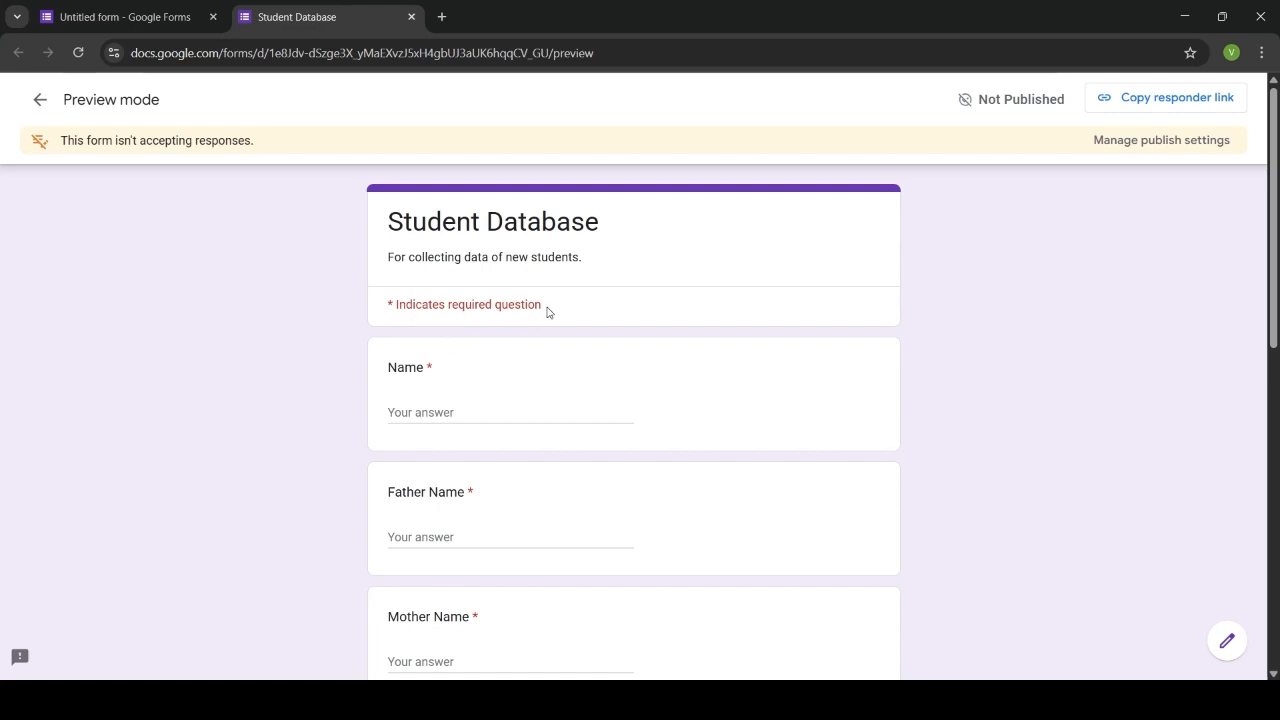
scroll(550, 373, "down", 5)
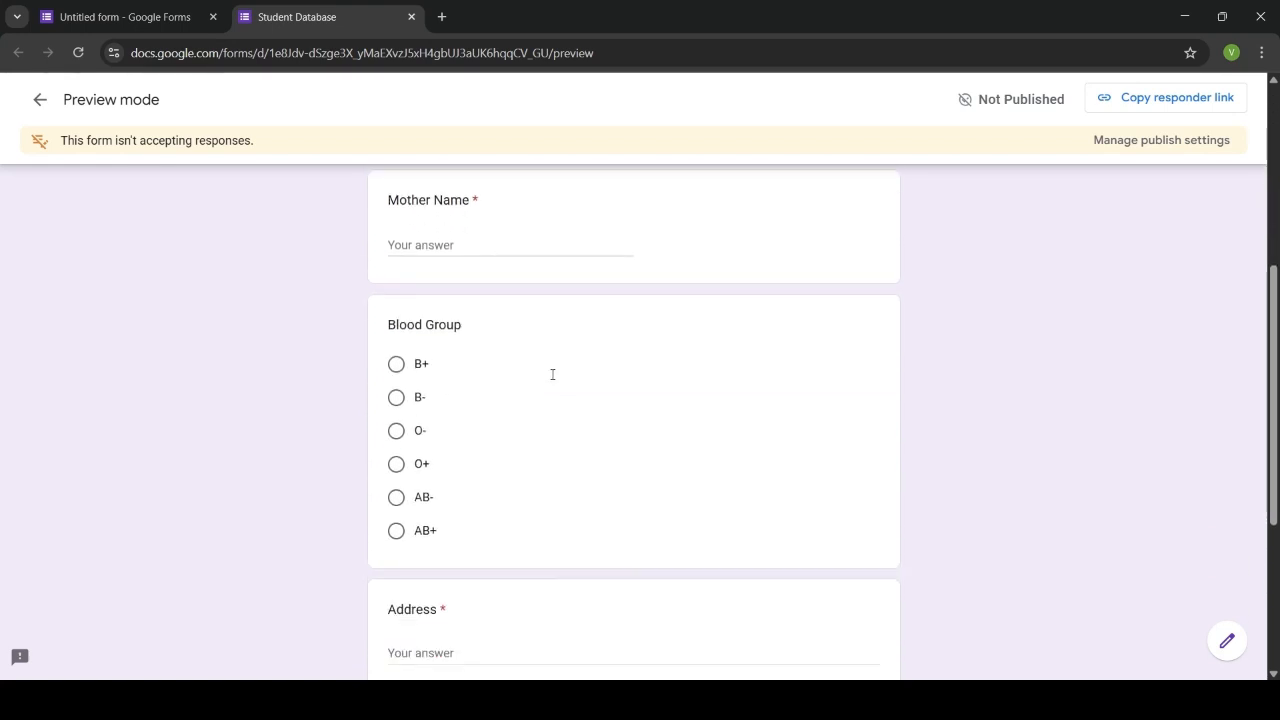
scroll(540, 385, "down", 2)
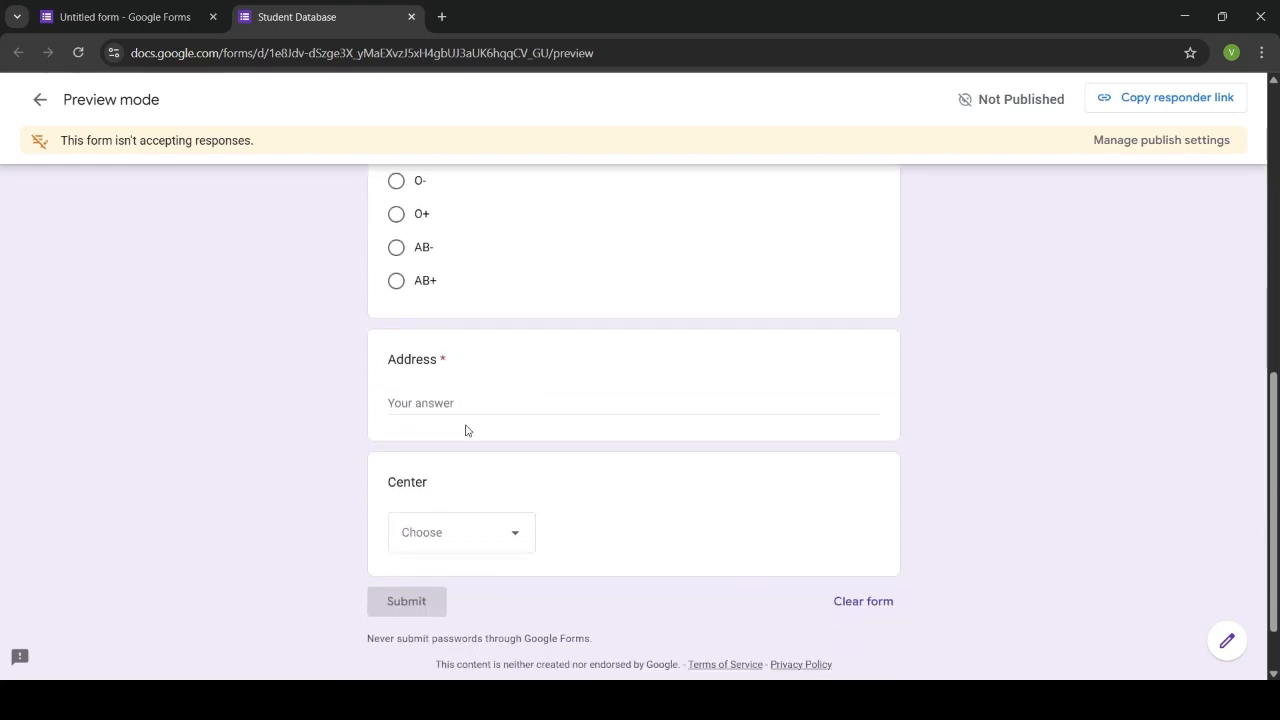
scroll(466, 430, "up", 2)
scroll(466, 430, "up", 5)
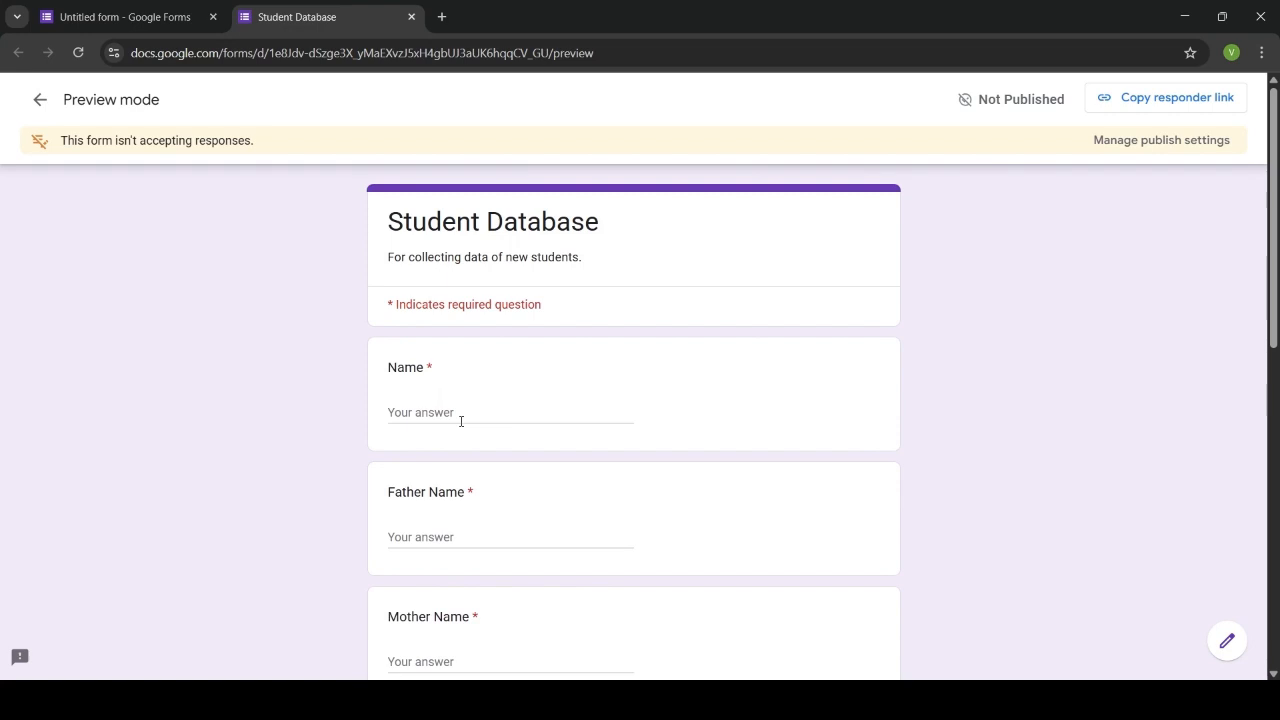
left_click(411, 17)
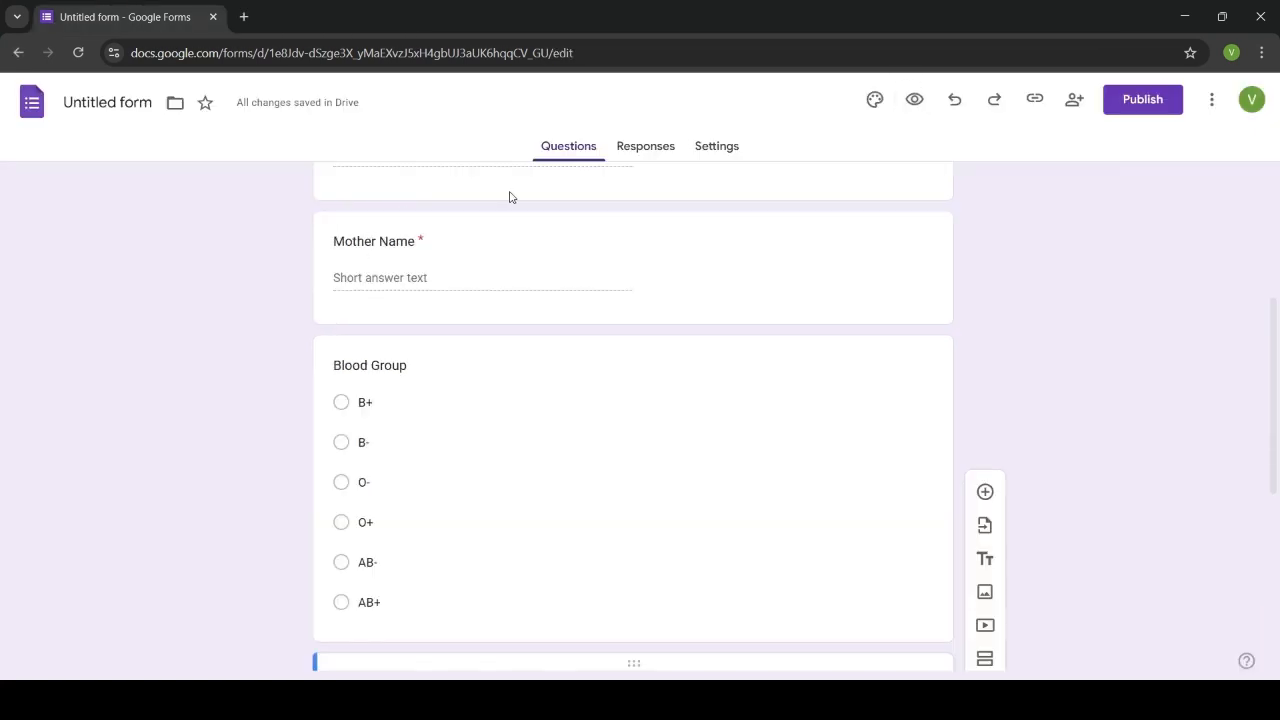
- Return to the Forms home page and open the existing "XI-B Students Info." form
scroll(258, 326, "up", 4)
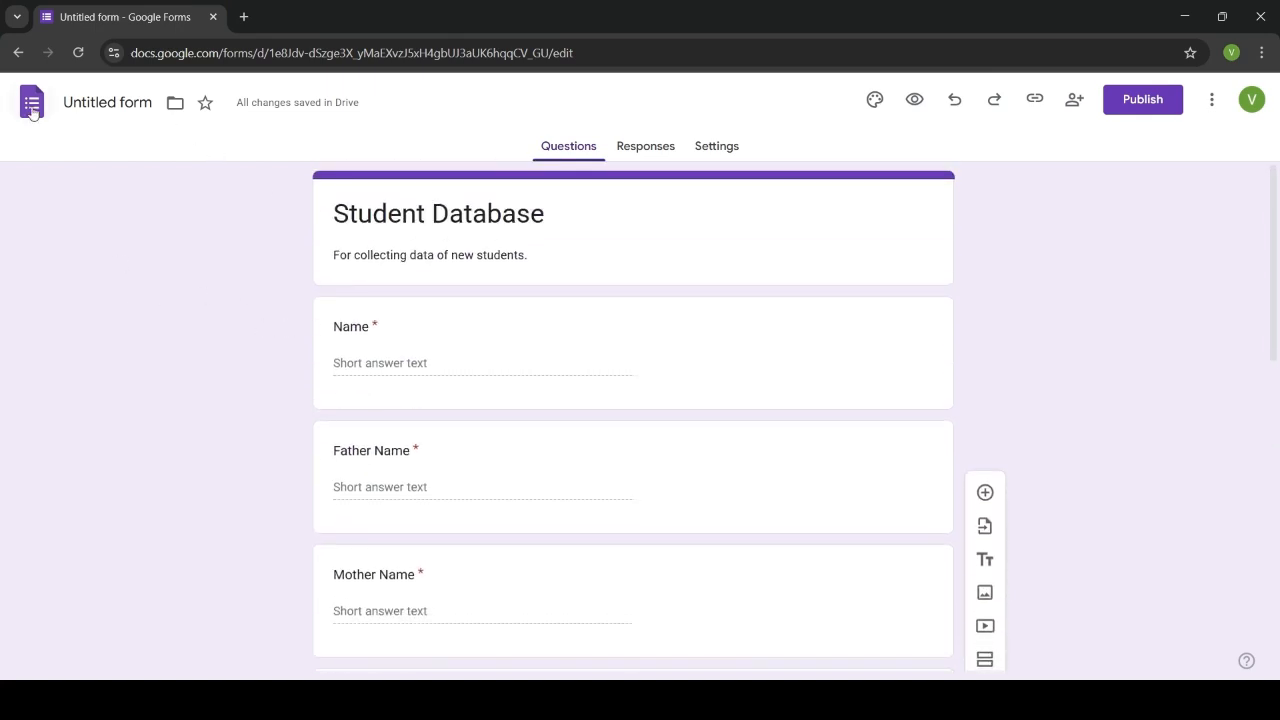
left_click(38, 108)
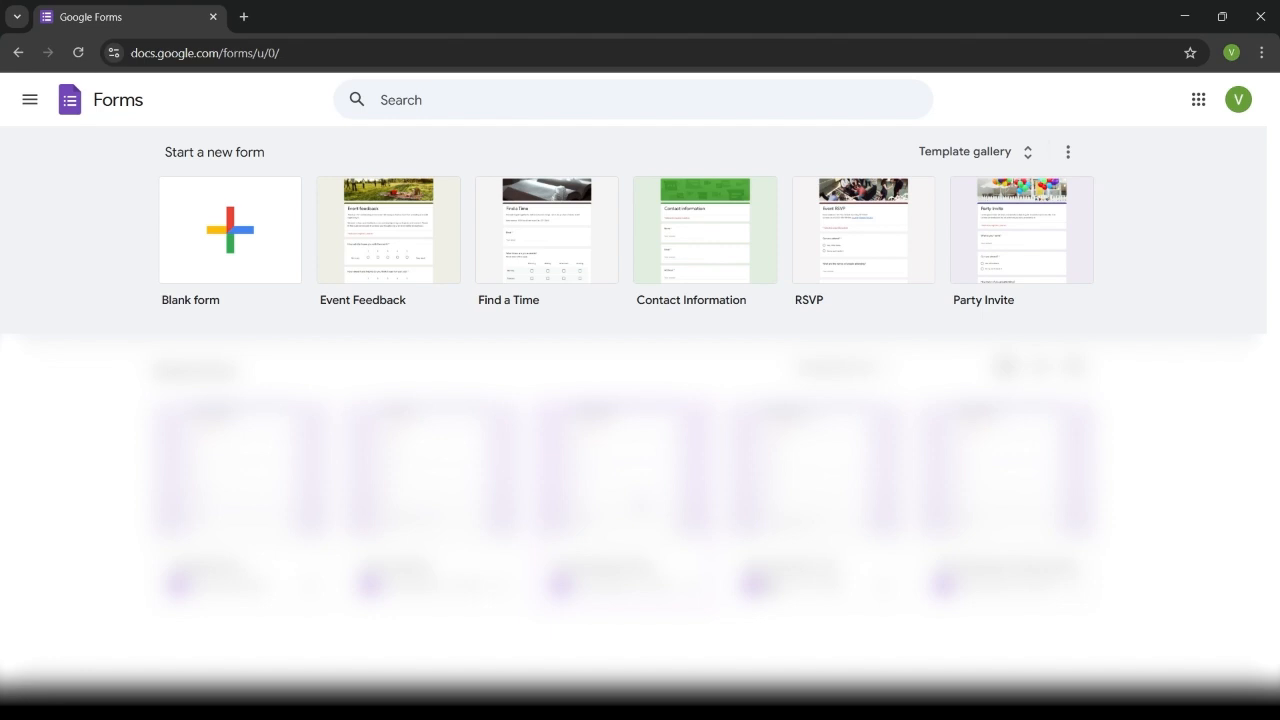
left_click(640, 506)
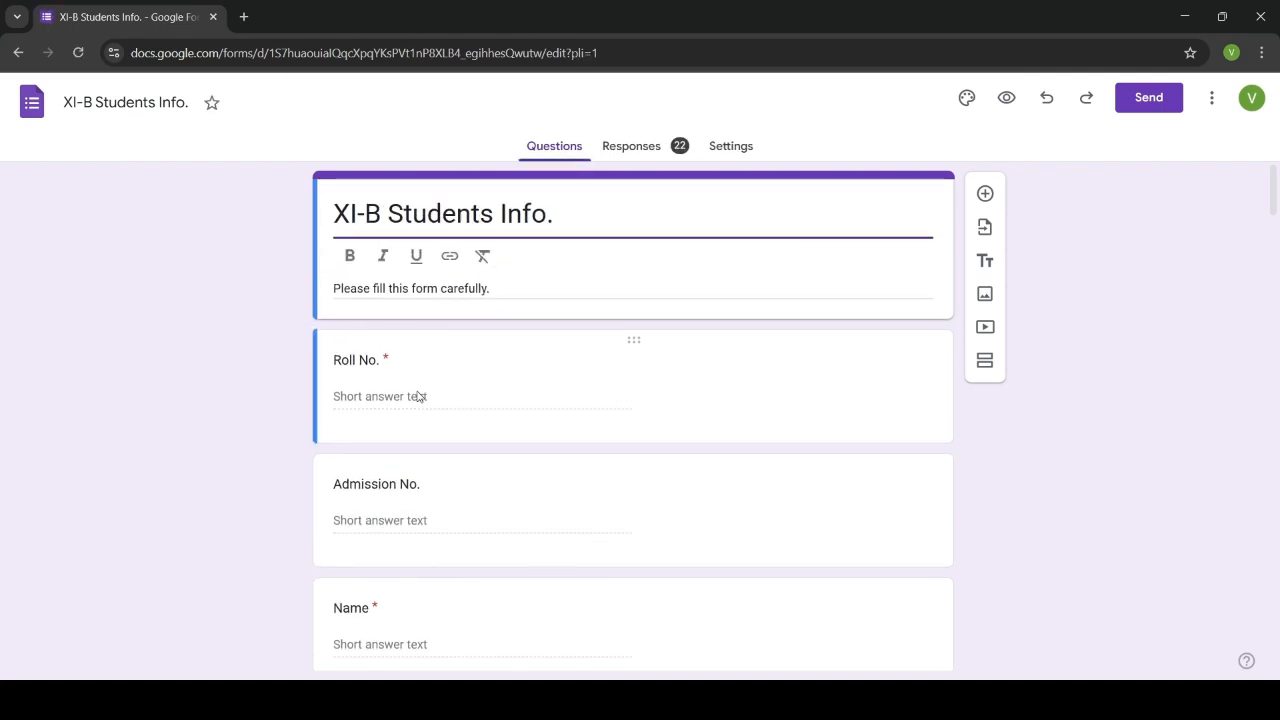
- Look through the questions of the XI-B Students Info. form, from Roll No. down to Religion, and return to its beginning
scroll(427, 495, "down", 1)
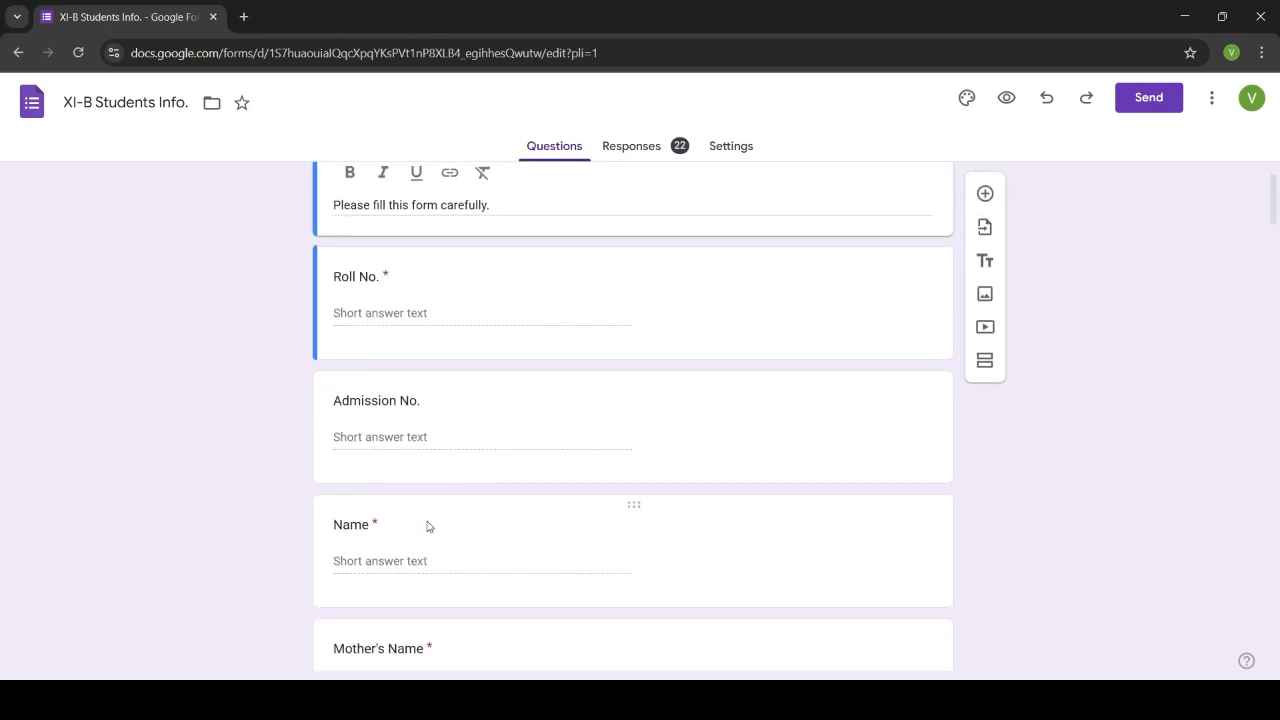
scroll(427, 526, "down", 1)
scroll(427, 520, "down", 1)
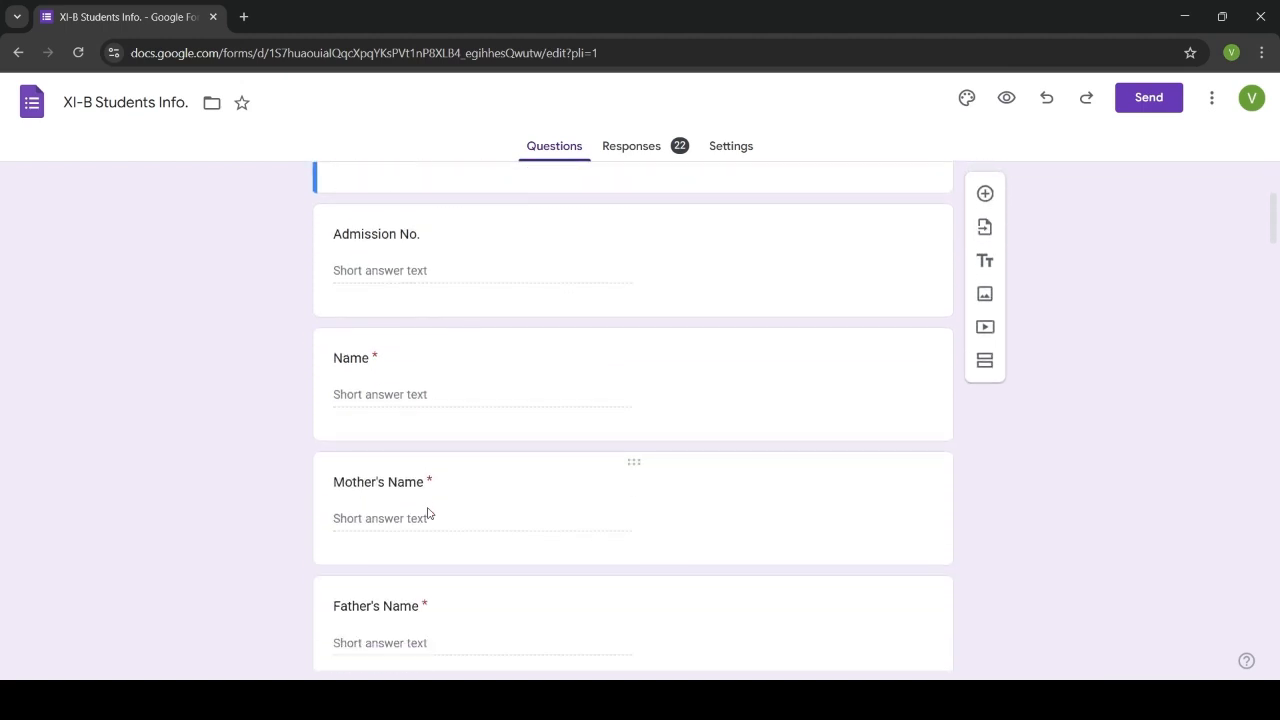
scroll(427, 513, "down", 6)
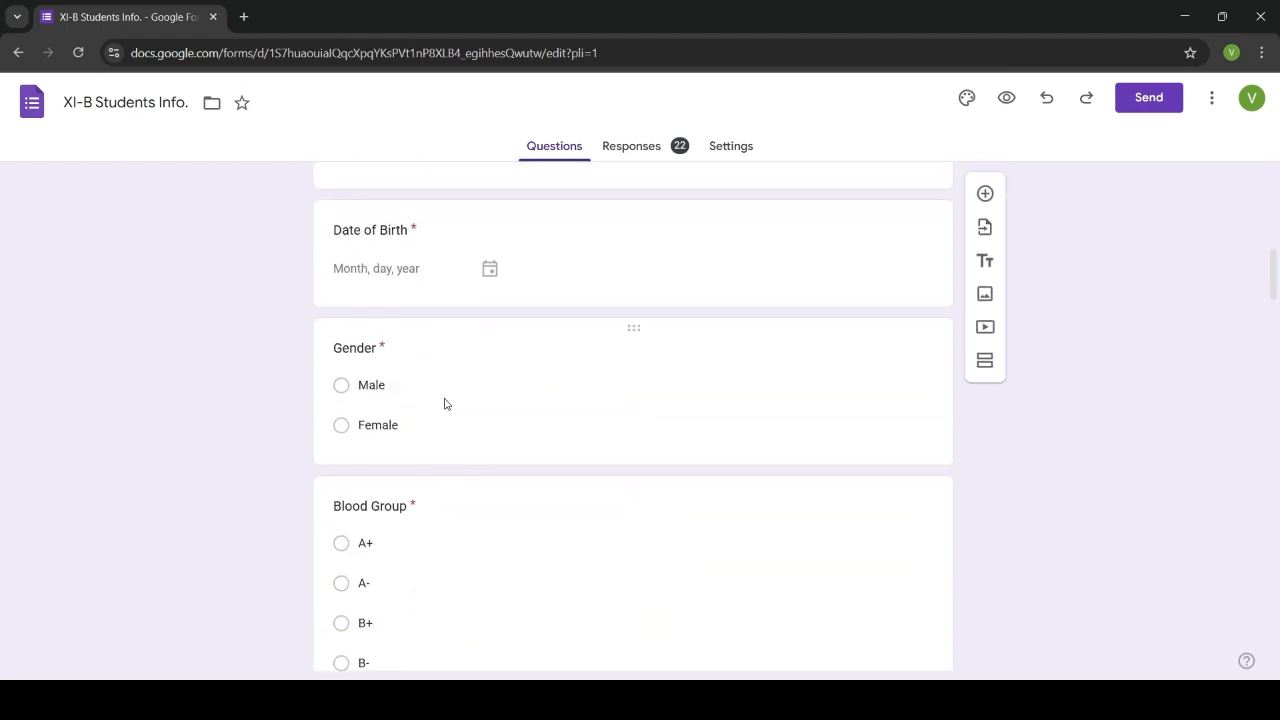
scroll(445, 404, "down", 5)
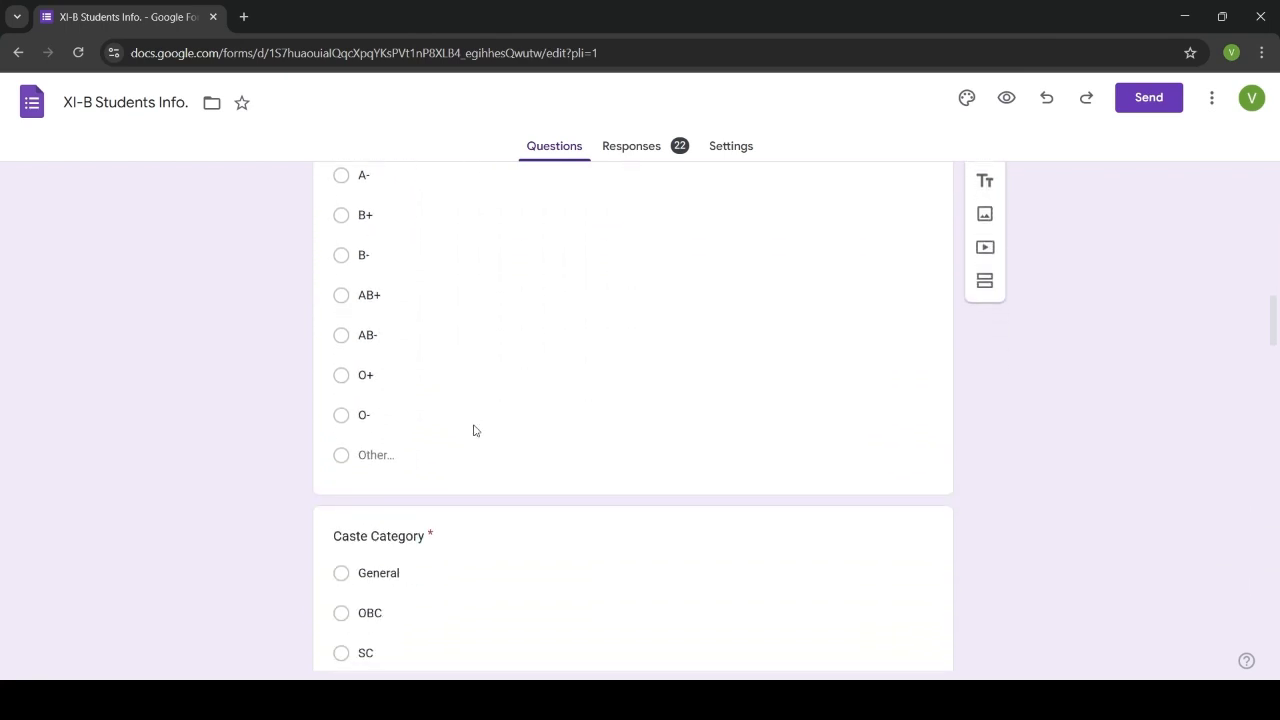
scroll(475, 430, "down", 5)
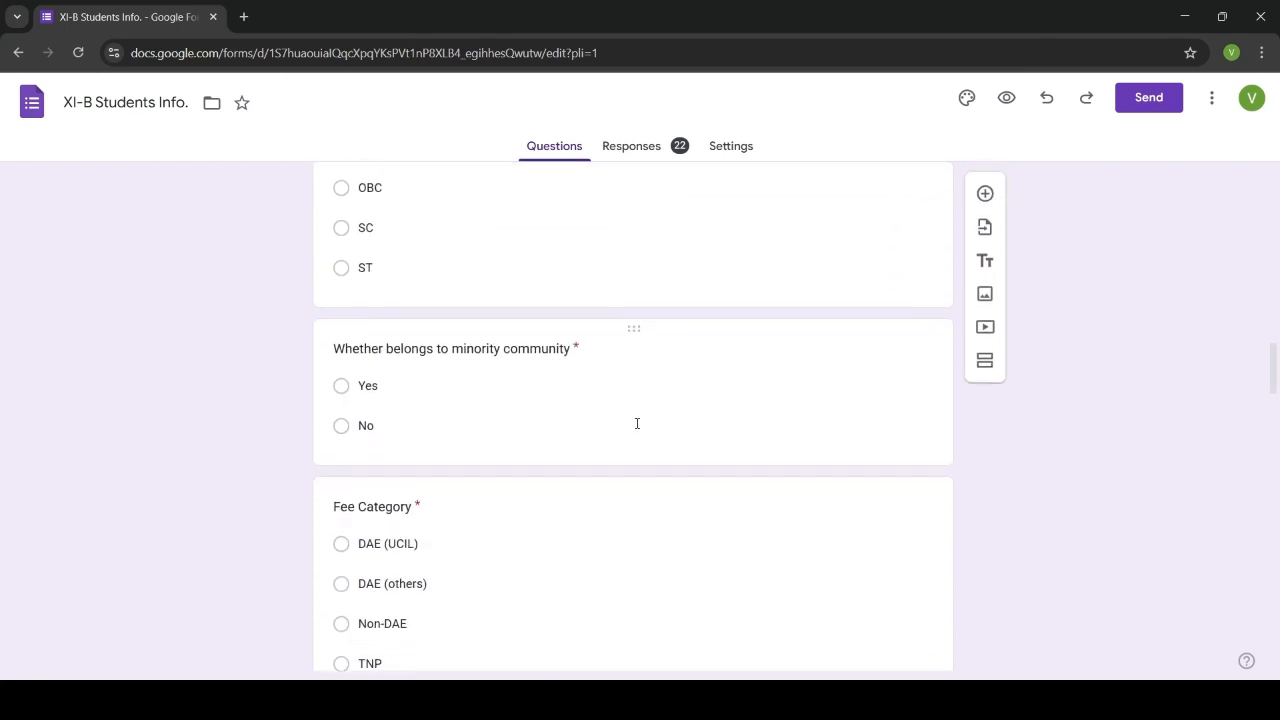
scroll(637, 425, "down", 9)
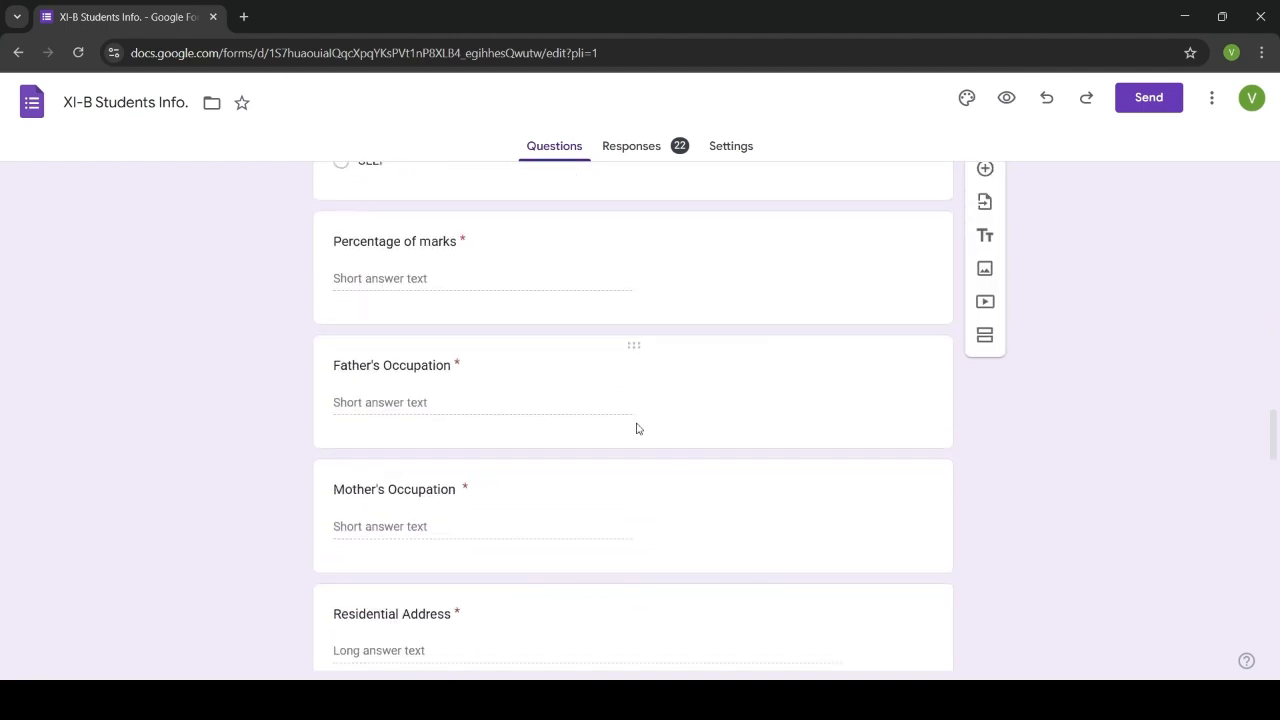
scroll(637, 428, "down", 11)
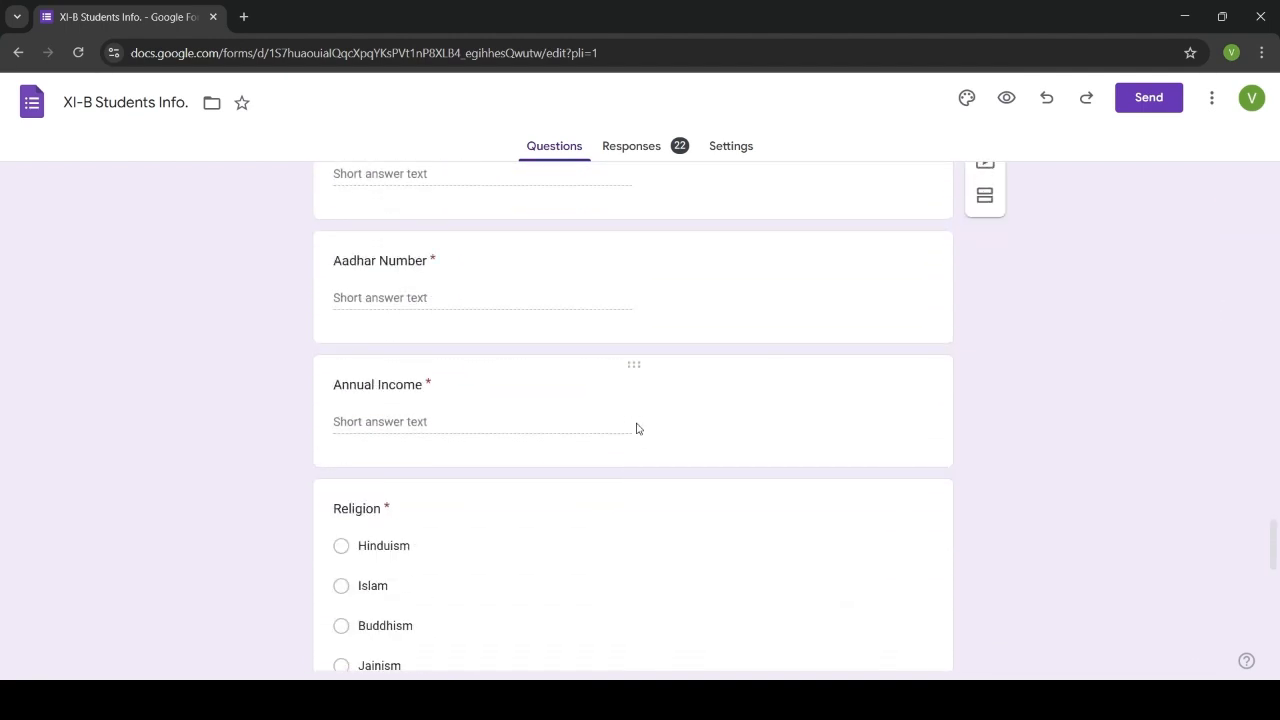
scroll(637, 428, "up", 20)
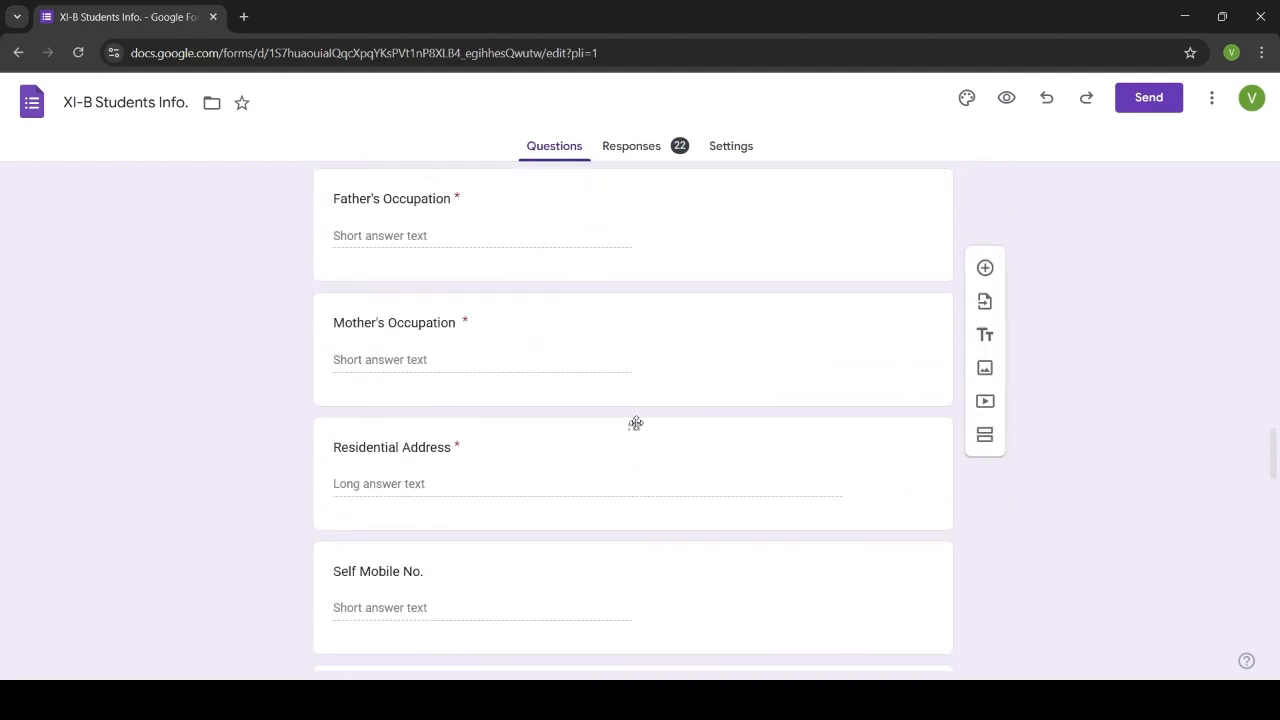
scroll(637, 426, "up", 15)
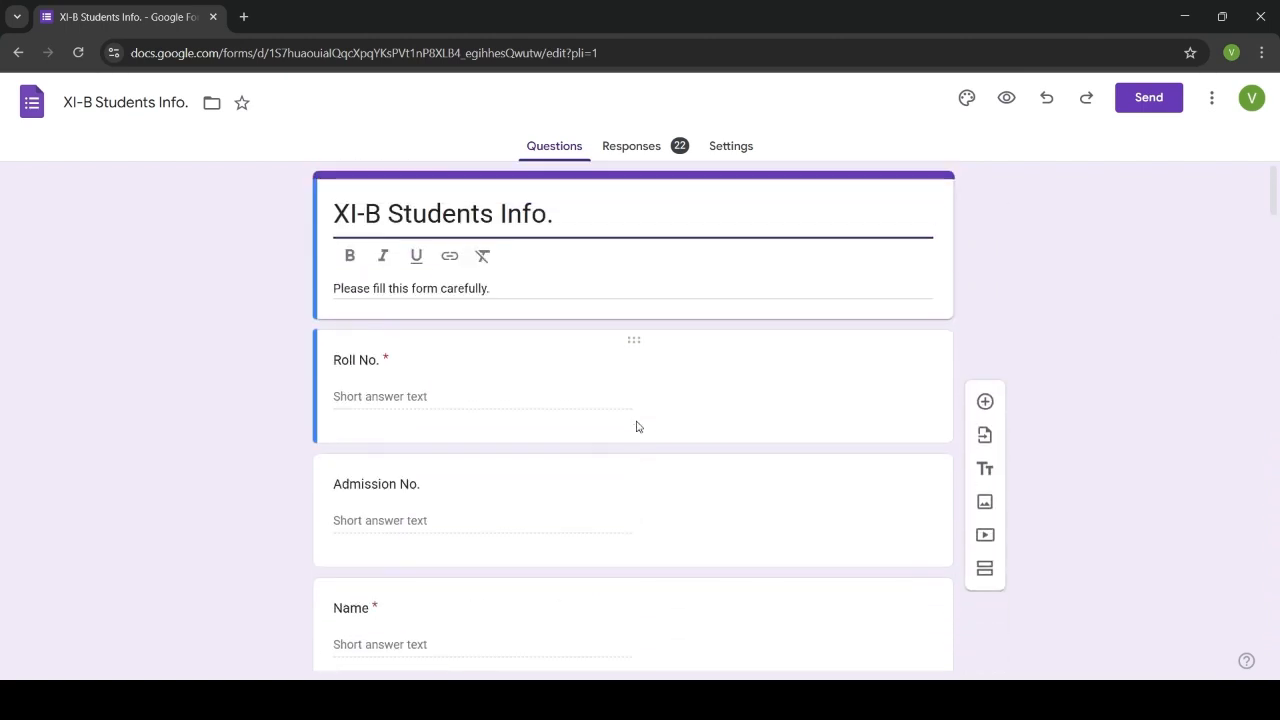
- Open the form's settings and examine the Responses and Form defaults sections, collapsing each one again
left_click(731, 148)
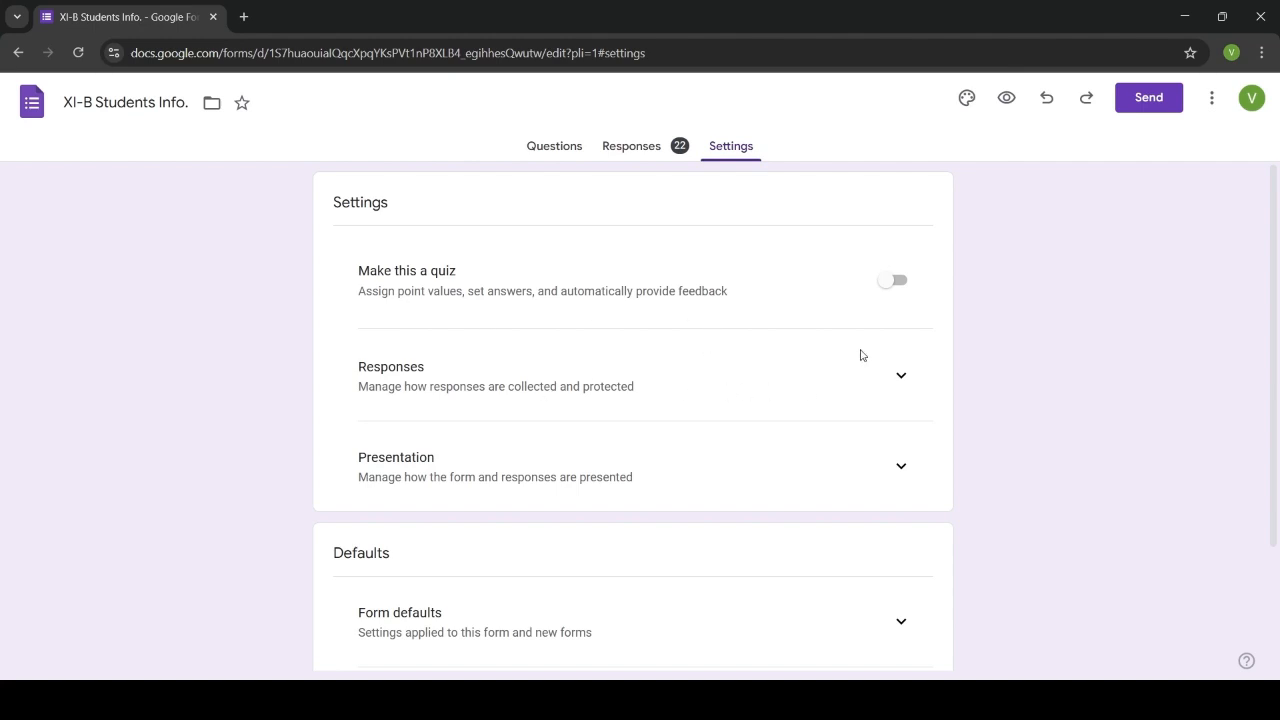
left_click(901, 377)
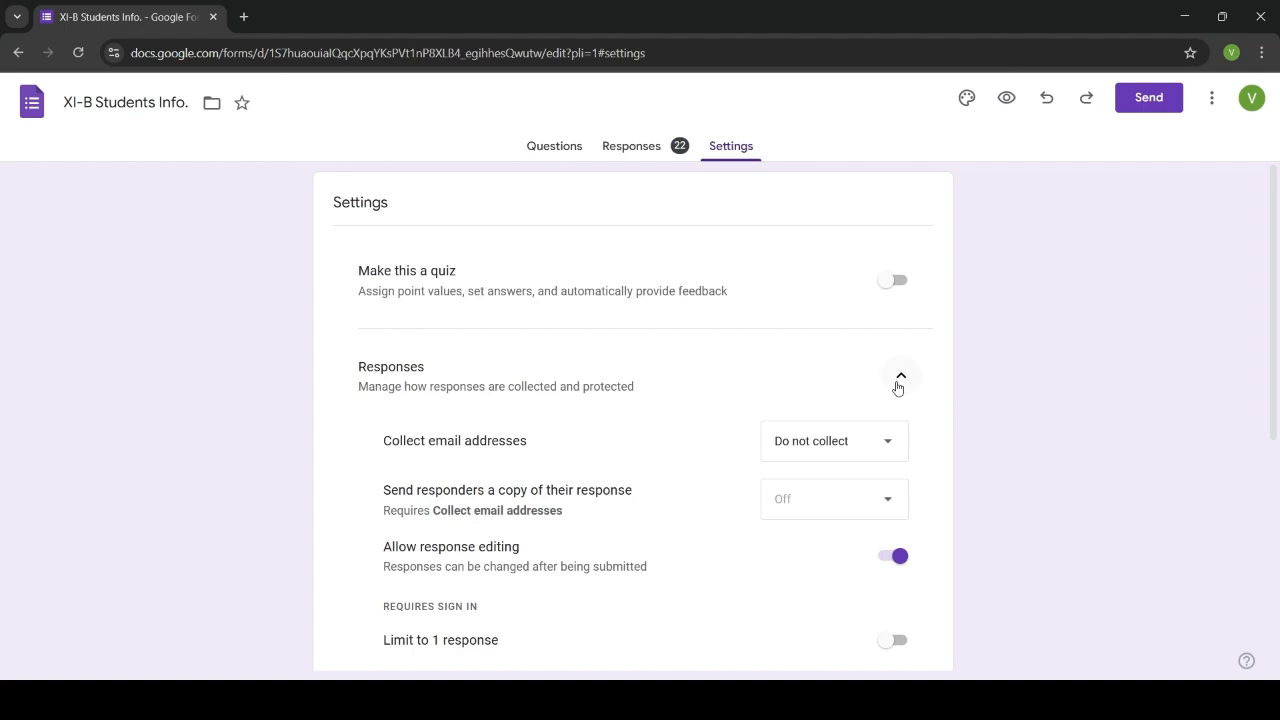
left_click(898, 386)
scroll(680, 410, "down", 3)
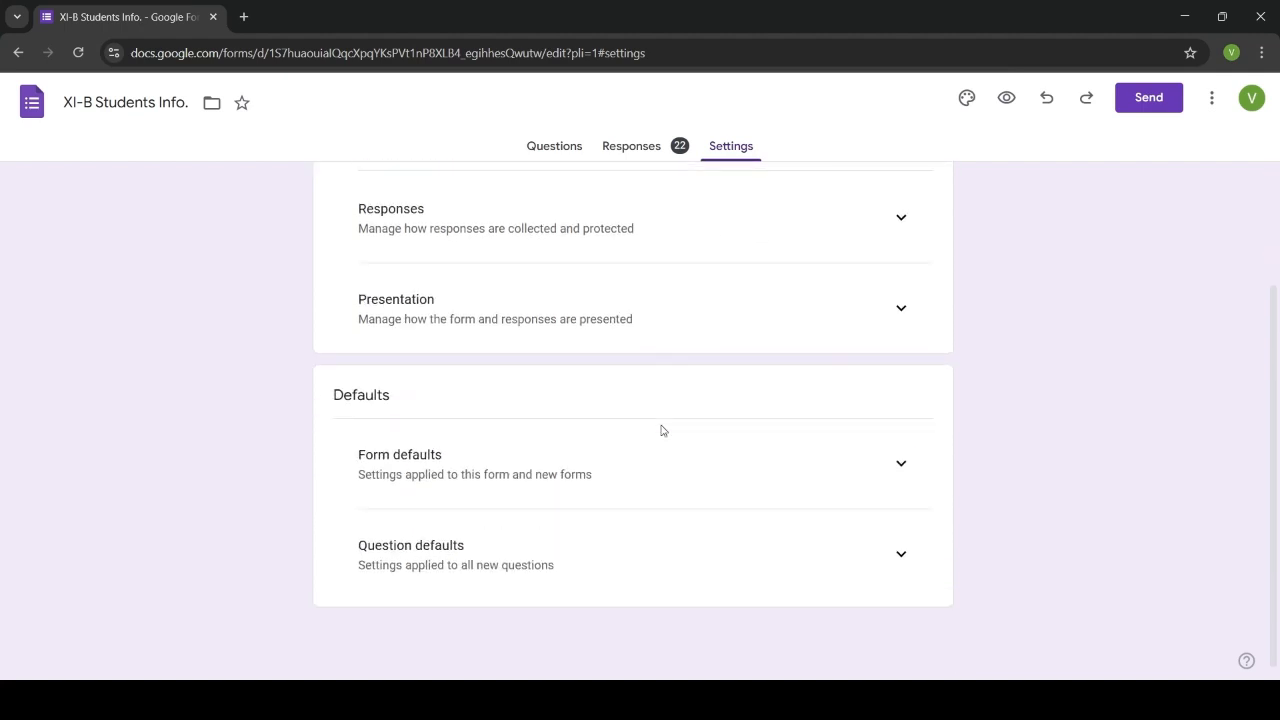
left_click(905, 465)
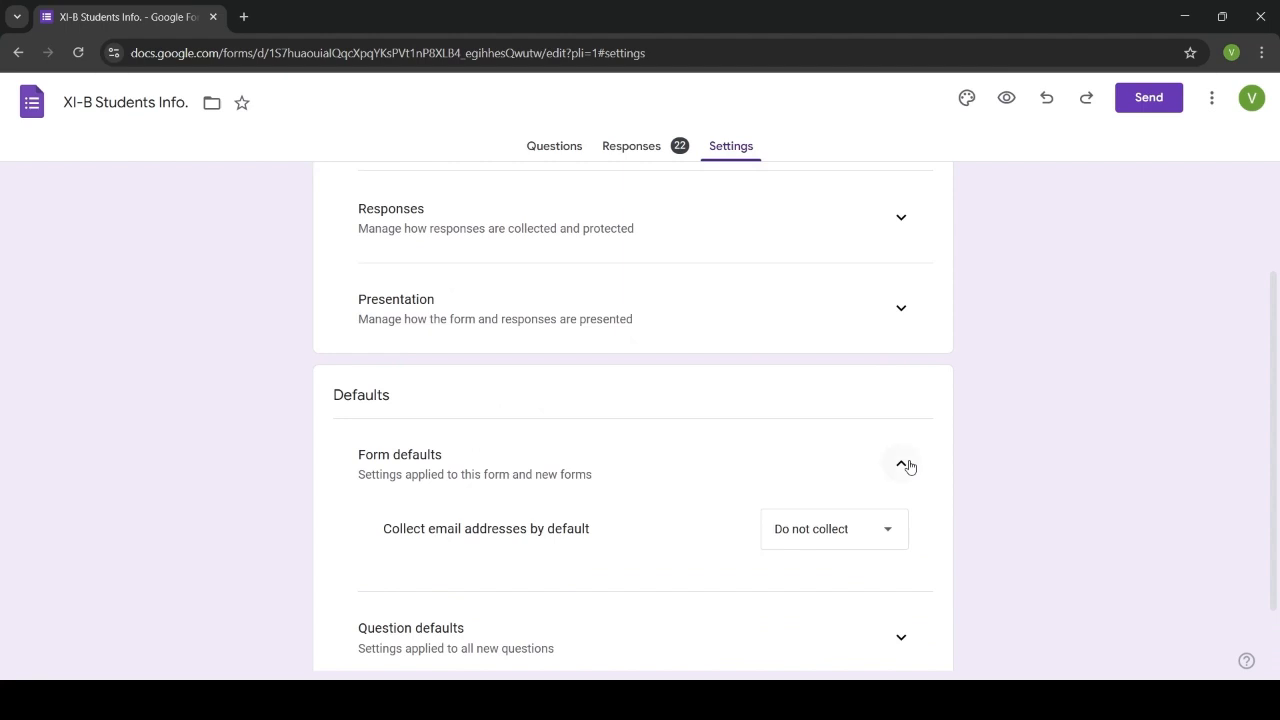
left_click(905, 465)
scroll(634, 314, "up", 3)
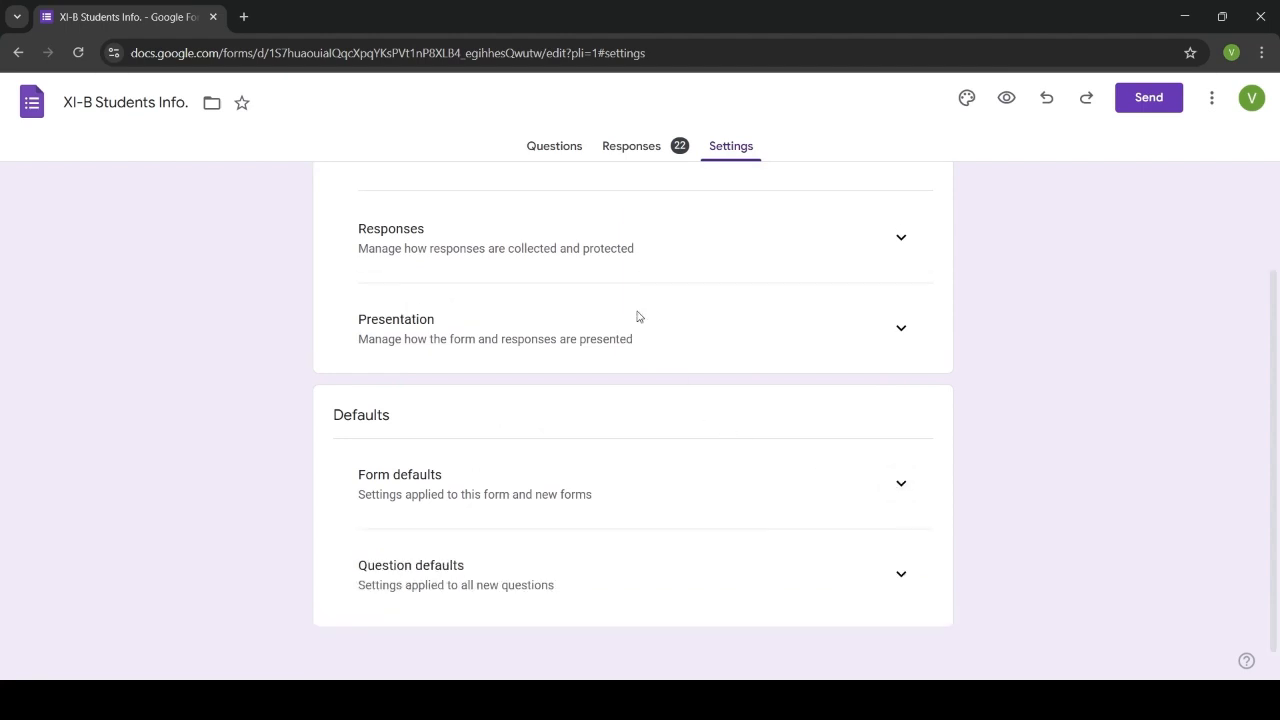
- Examine the Question defaults section of the form's settings, collapse it again, and return to the form's questions
scroll(621, 337, "down", 2)
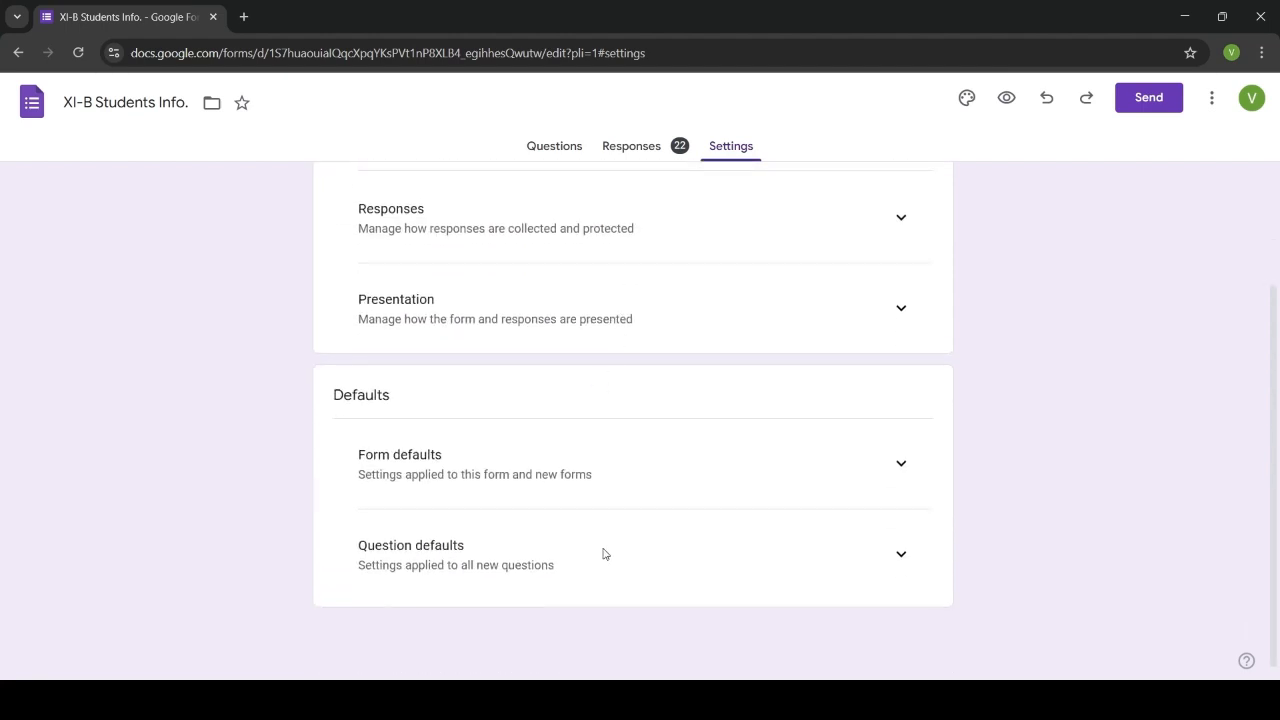
left_click(897, 558)
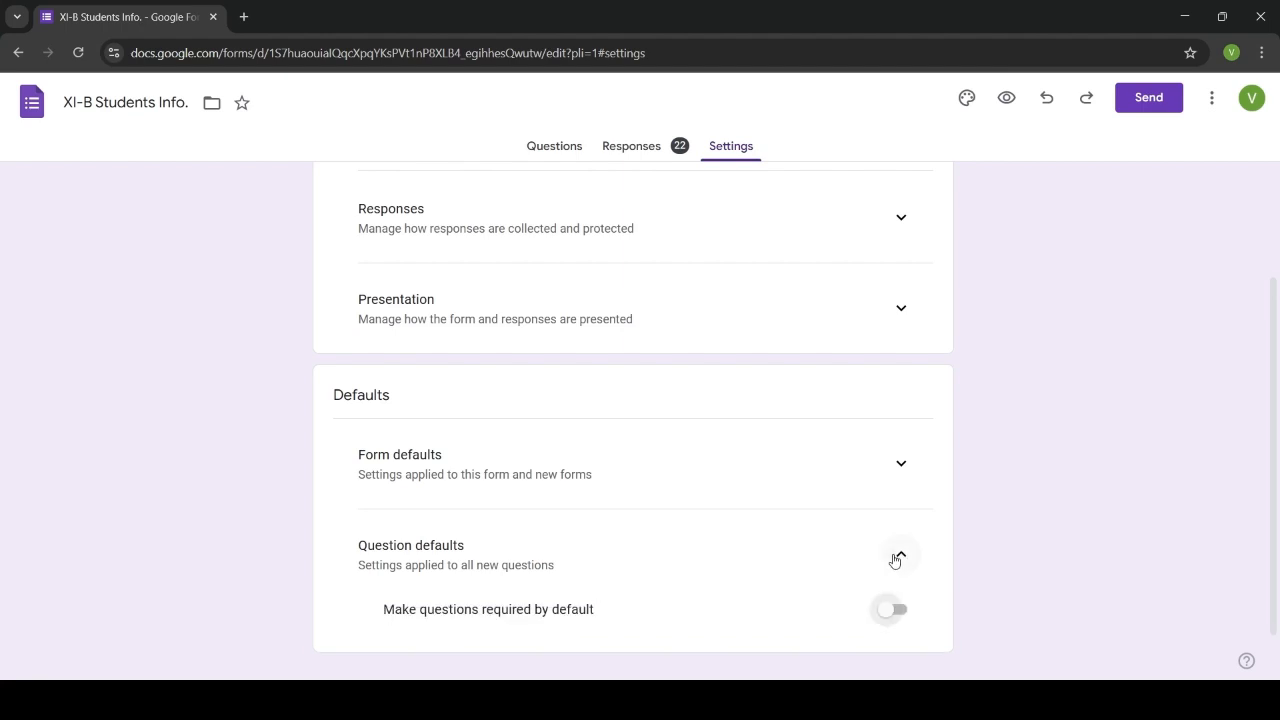
left_click(899, 555)
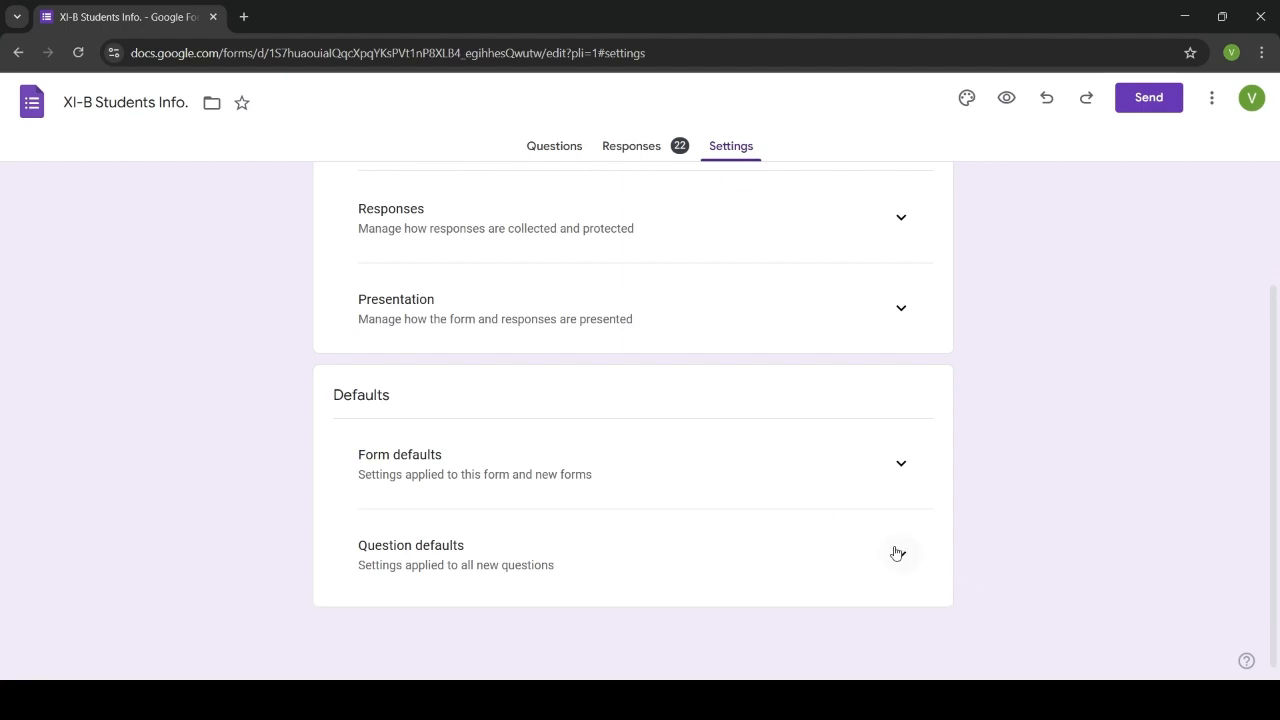
scroll(551, 443, "up", 2)
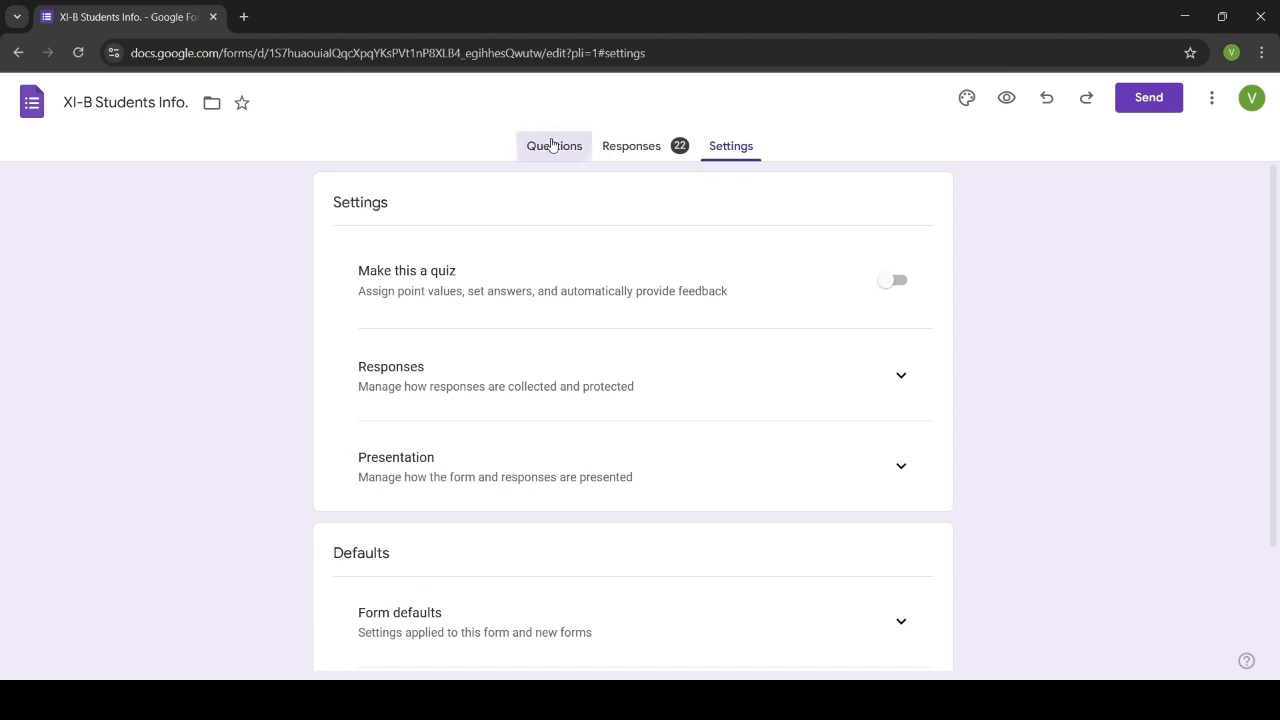
left_click(552, 146)
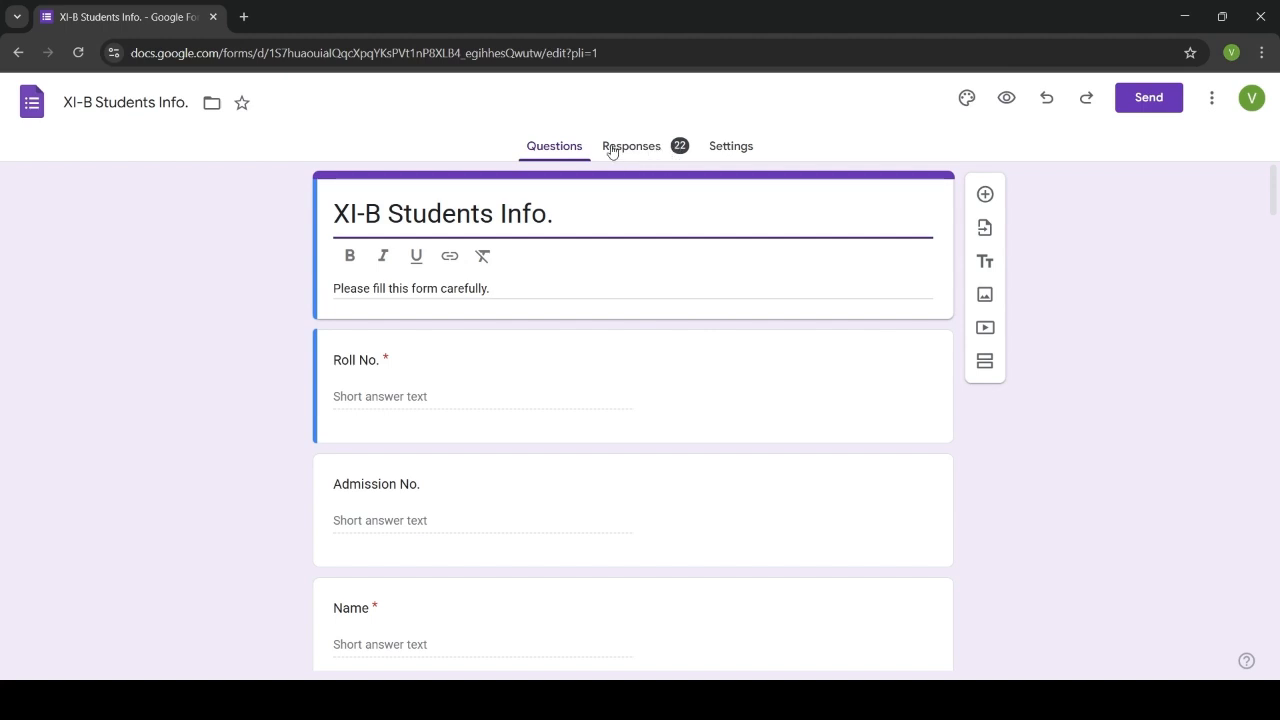
- Change the theme color of the XI-B Students Info. form to green and close the theme options
left_click(967, 100)
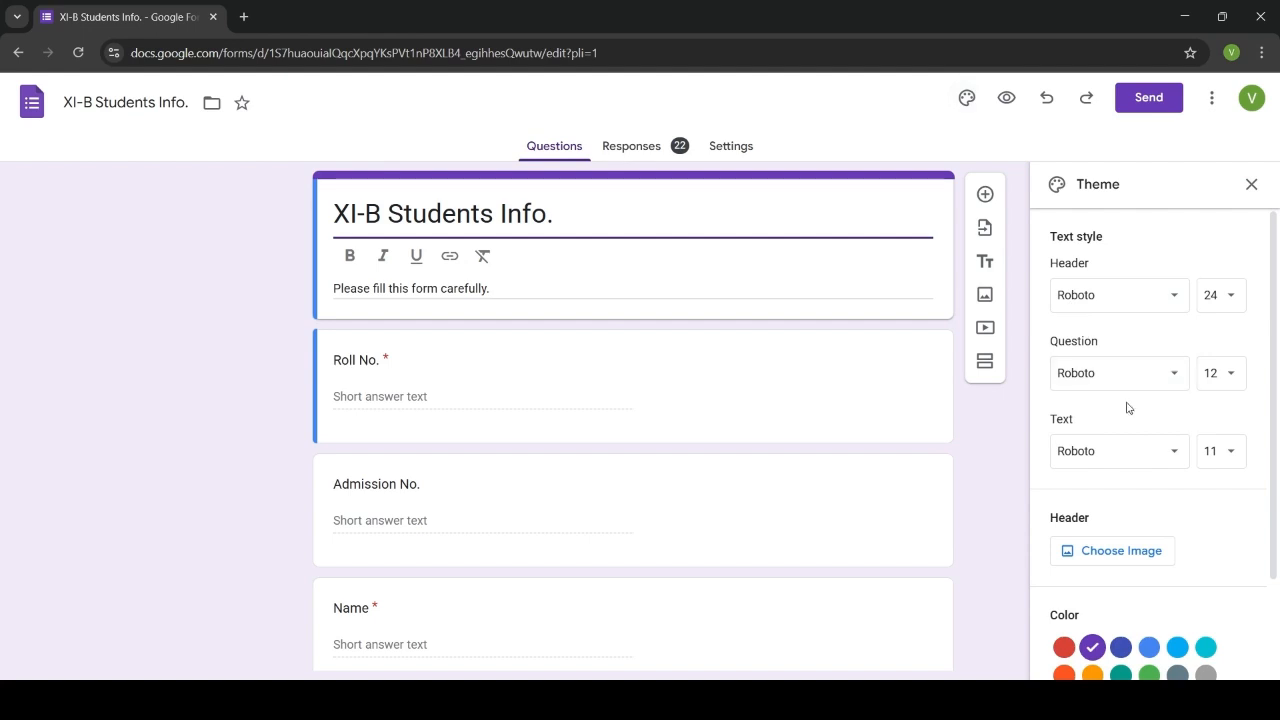
scroll(1115, 470, "down", 1)
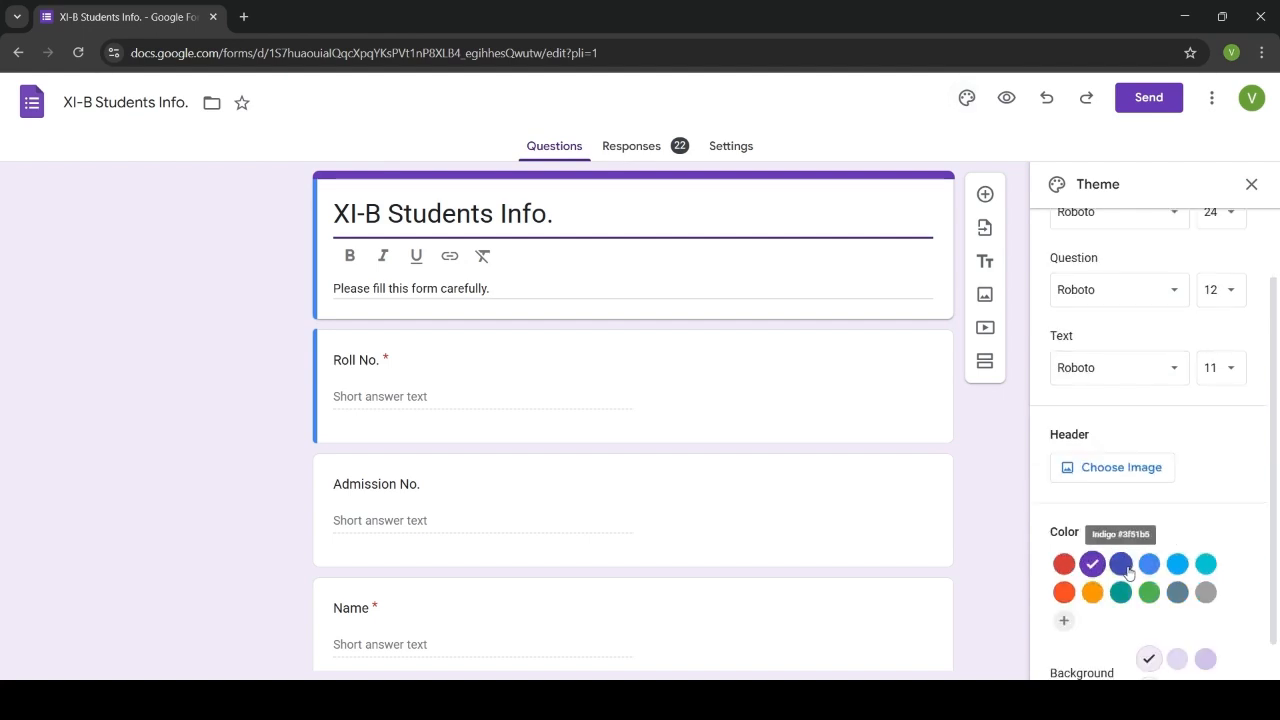
left_click(1147, 594)
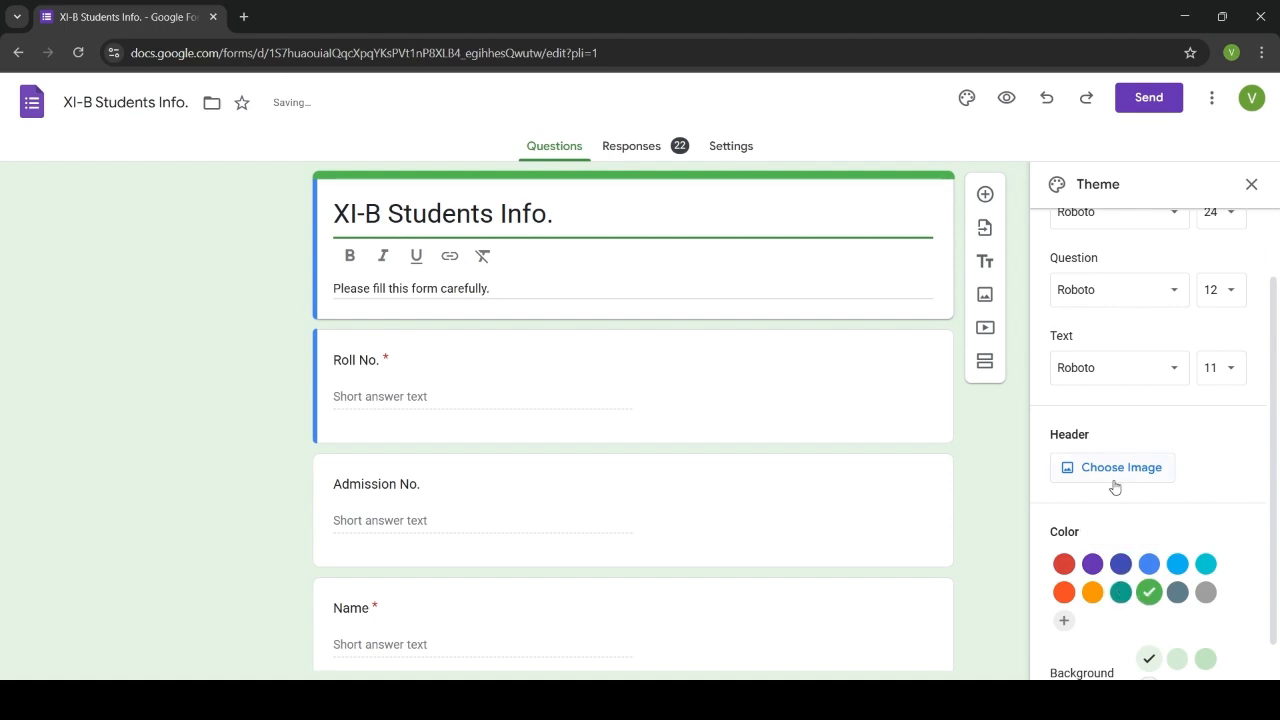
scroll(1115, 487, "down", 1)
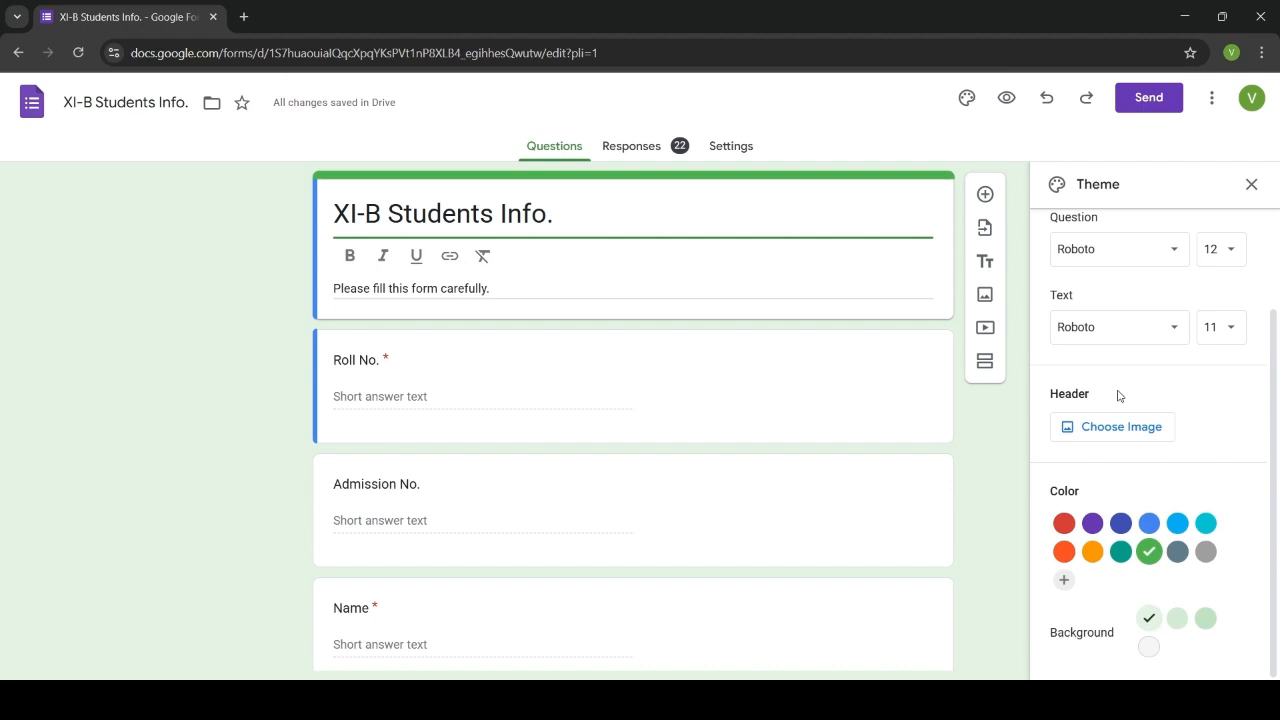
scroll(1119, 396, "up", 2)
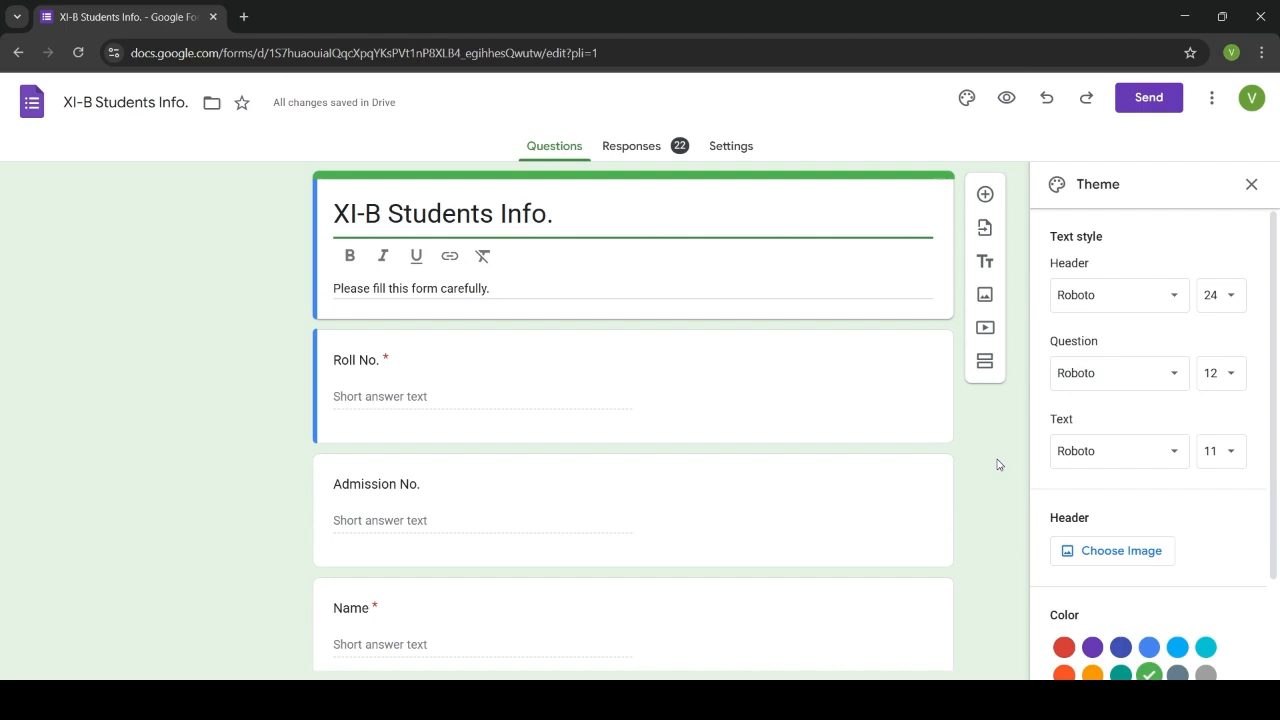
left_click(1251, 184)
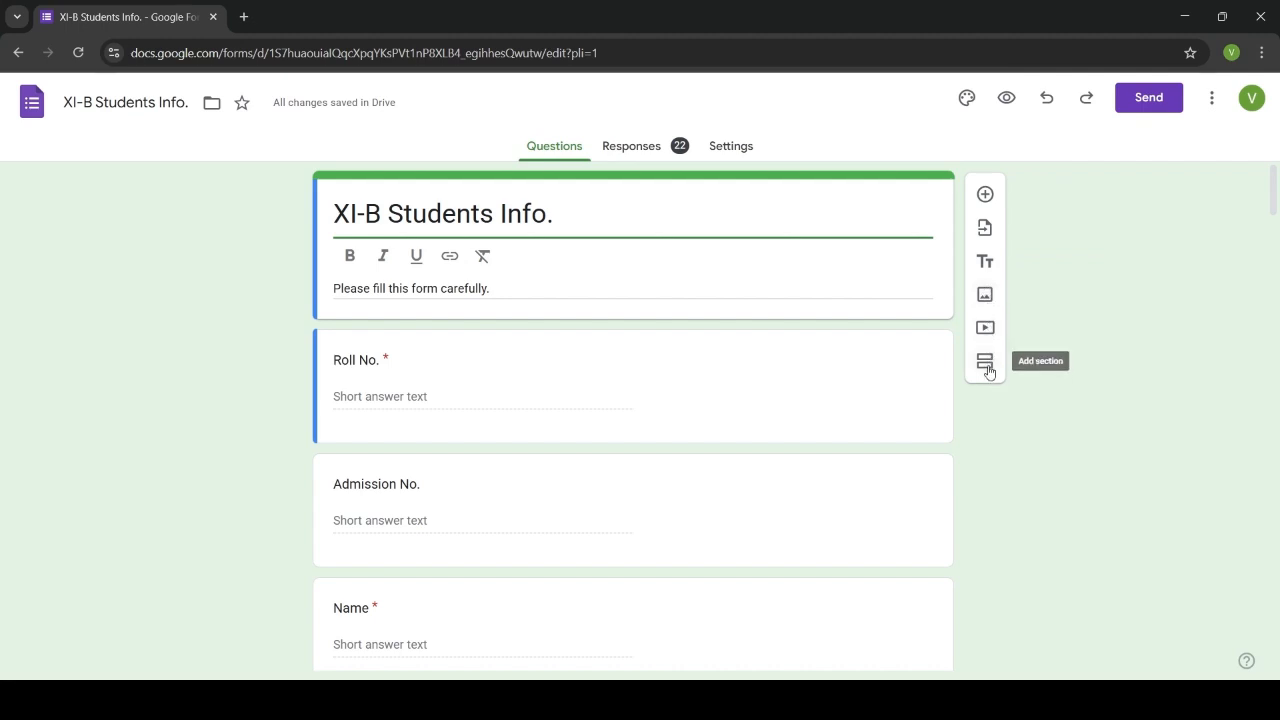
- Open the form's responses and stop the form from accepting responses
left_click(636, 150)
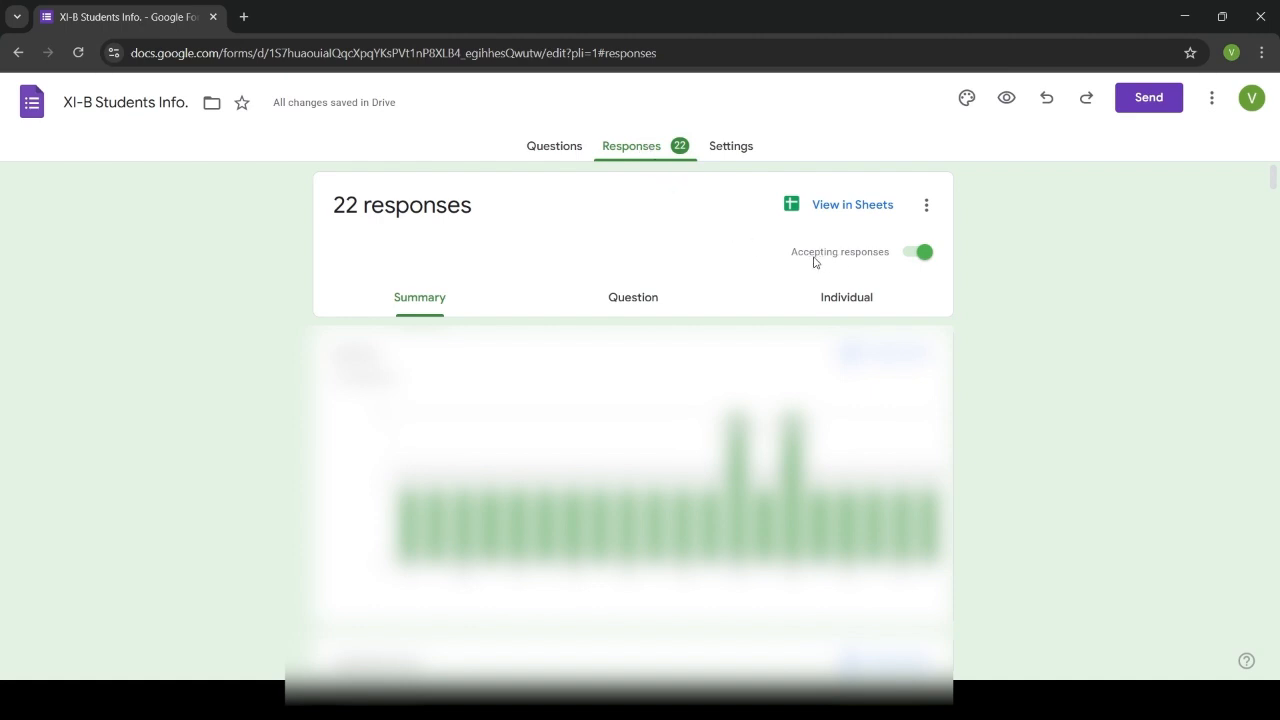
left_click(923, 256)
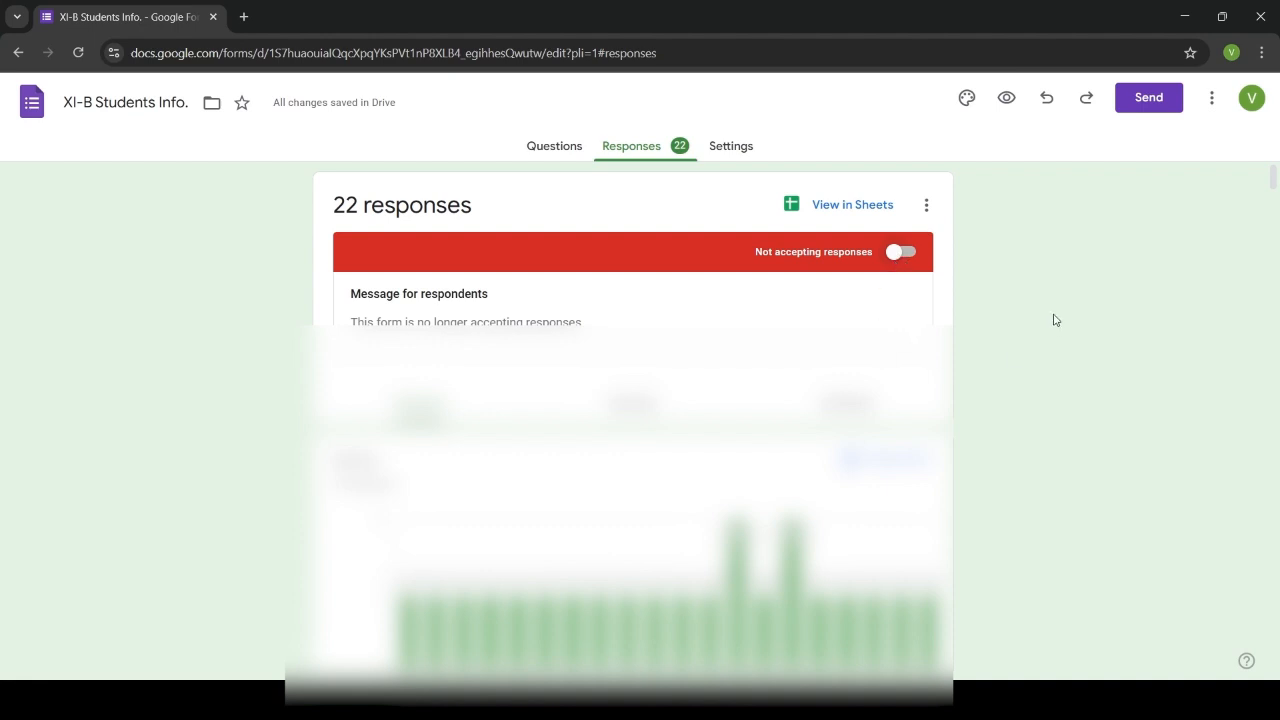
- Look through the response summary question by question, examining its bar charts, pie charts and lists of text answers
scroll(1000, 363, "down", 3)
scroll(1000, 365, "down", 3)
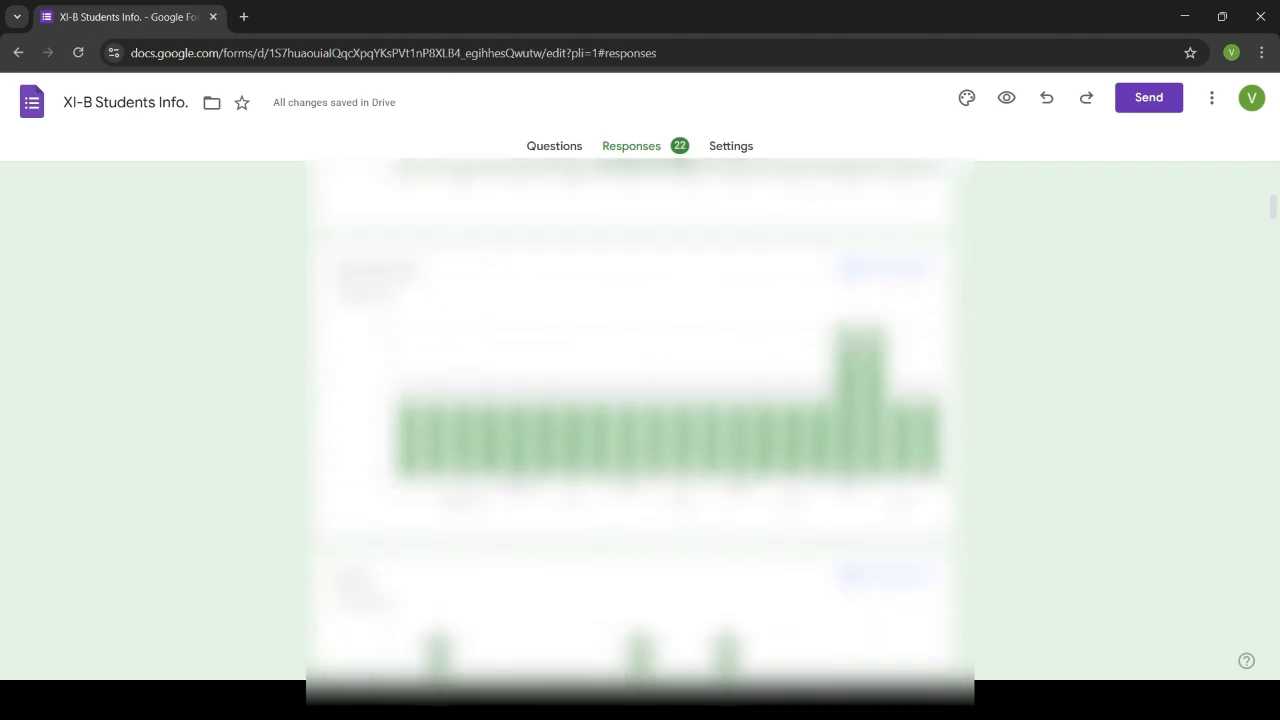
scroll(1000, 365, "up", 3)
scroll(640, 420, "up", 2)
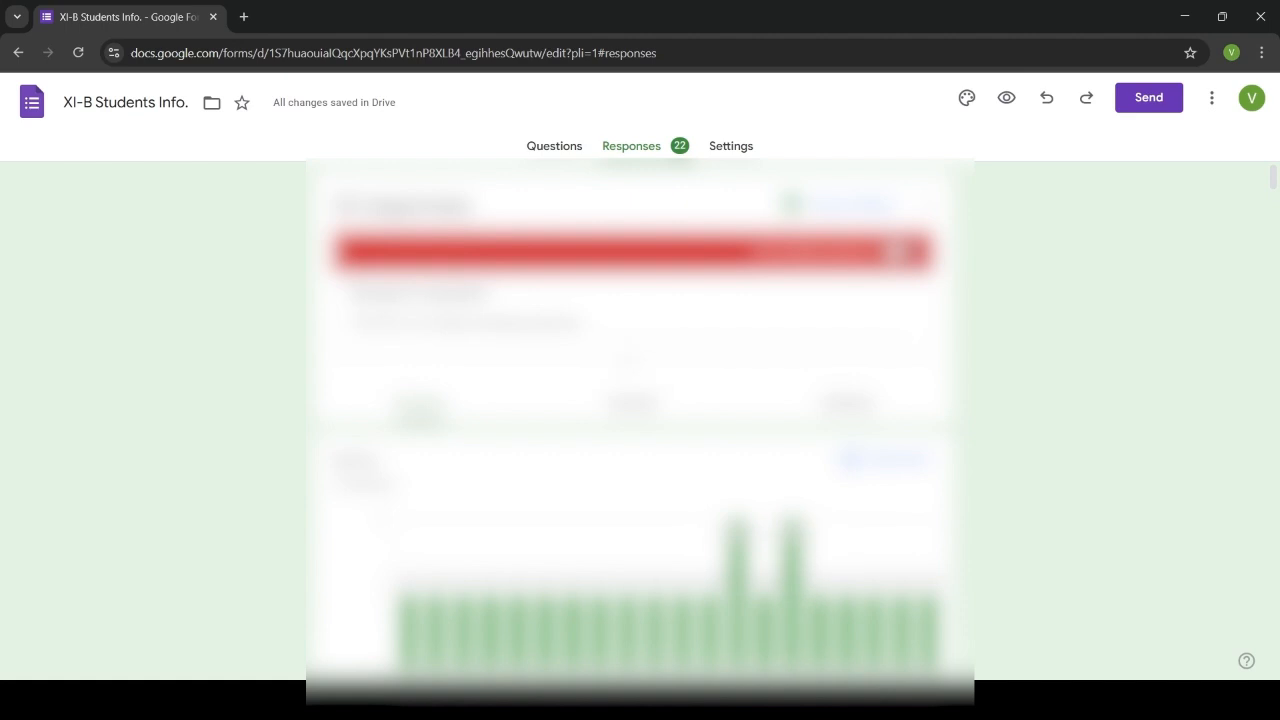
scroll(640, 420, "down", 1)
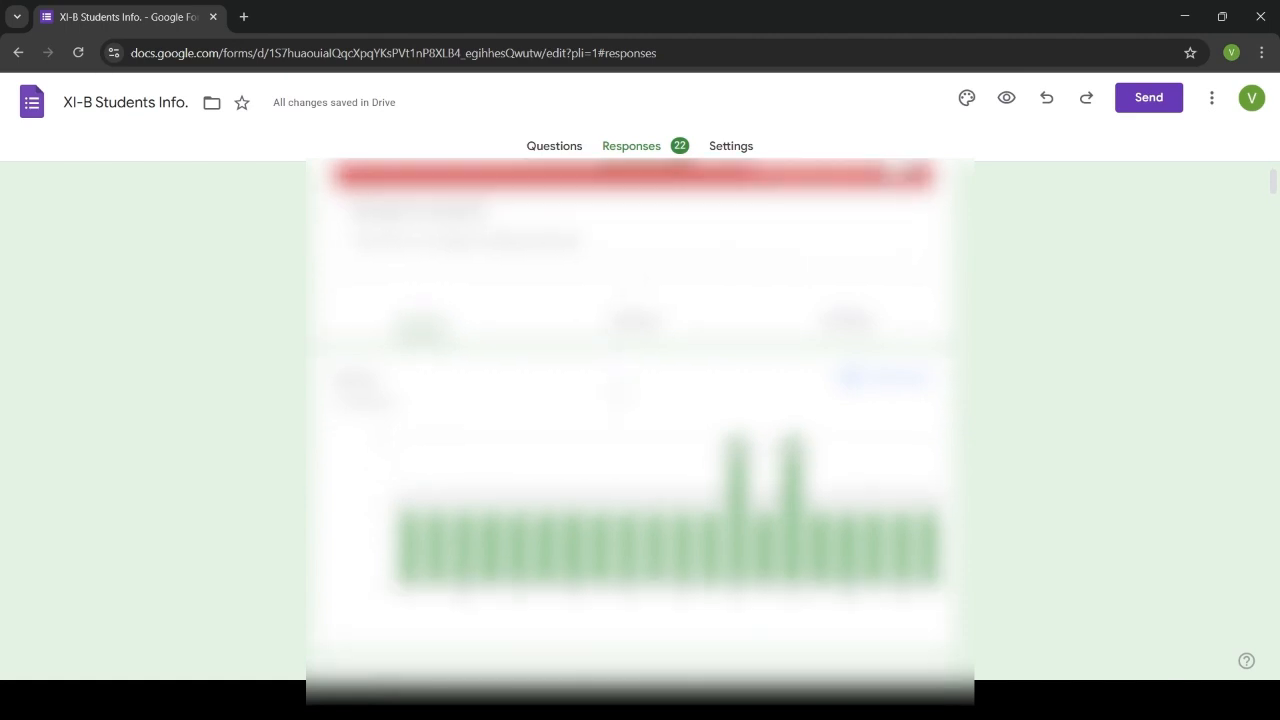
scroll(640, 420, "down", 1)
scroll(640, 420, "down", 1)
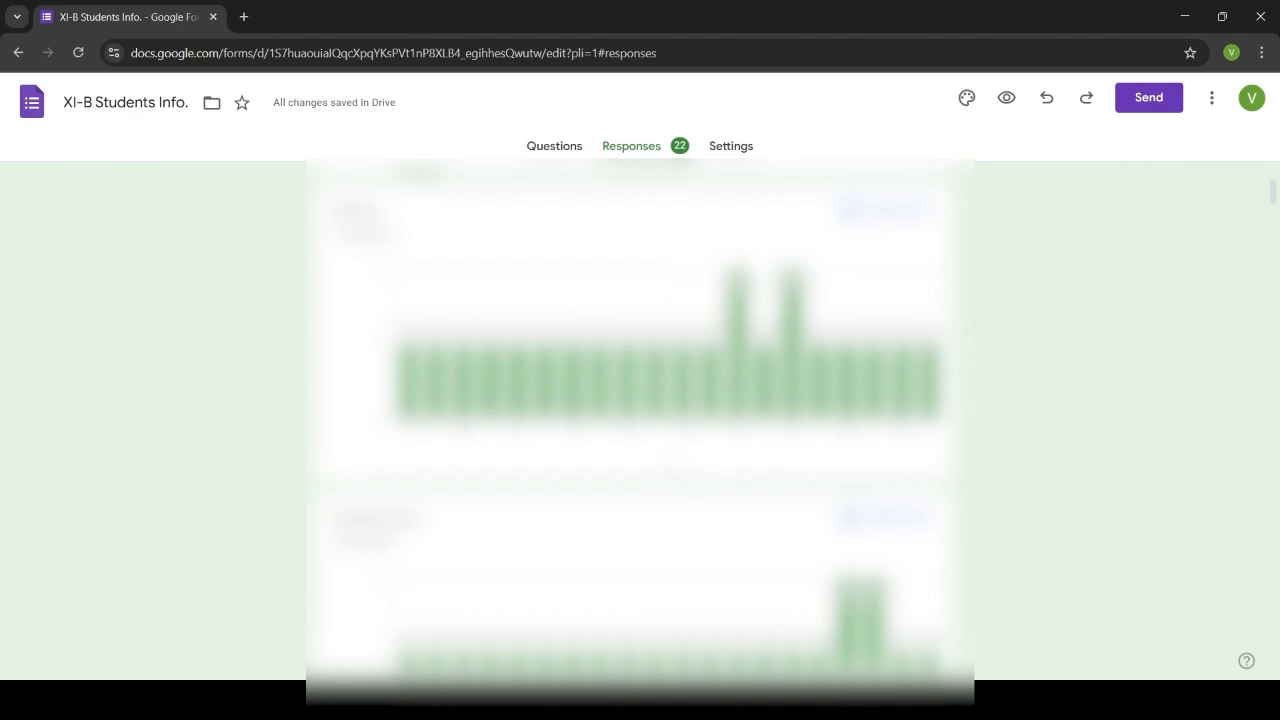
scroll(640, 420, "down", 1)
scroll(640, 420, "up", 2)
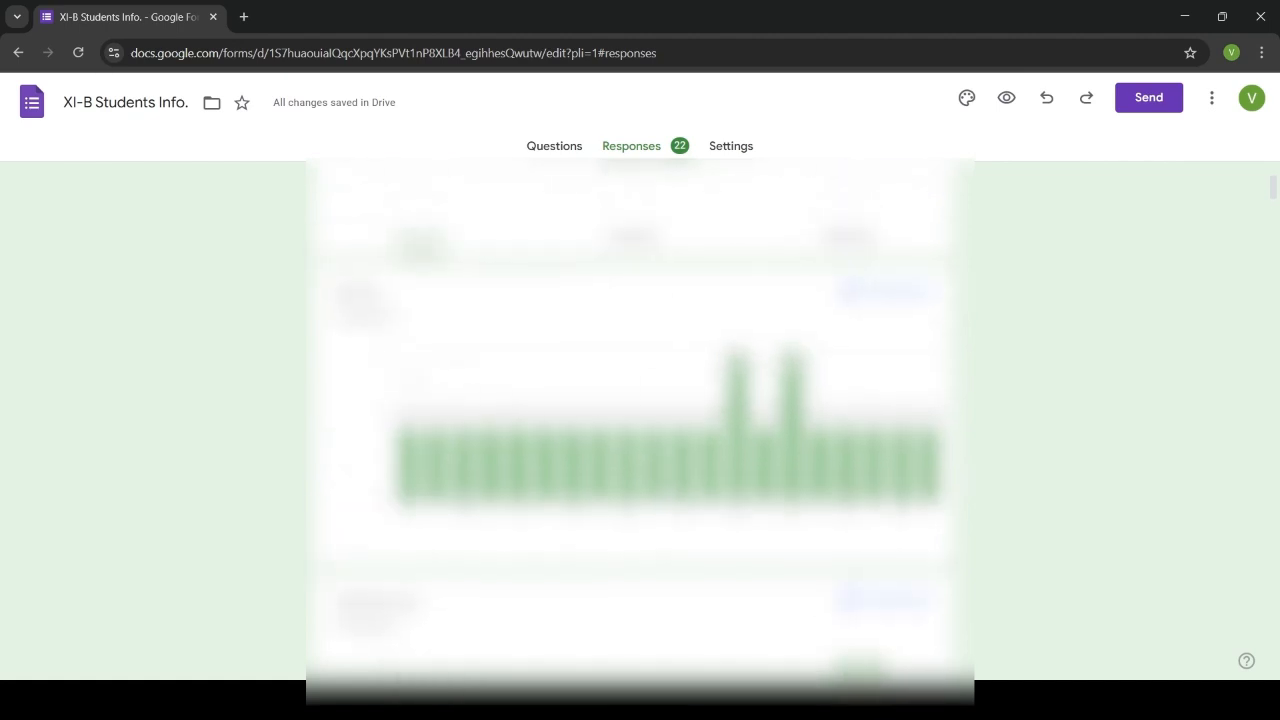
scroll(640, 420, "down", 5)
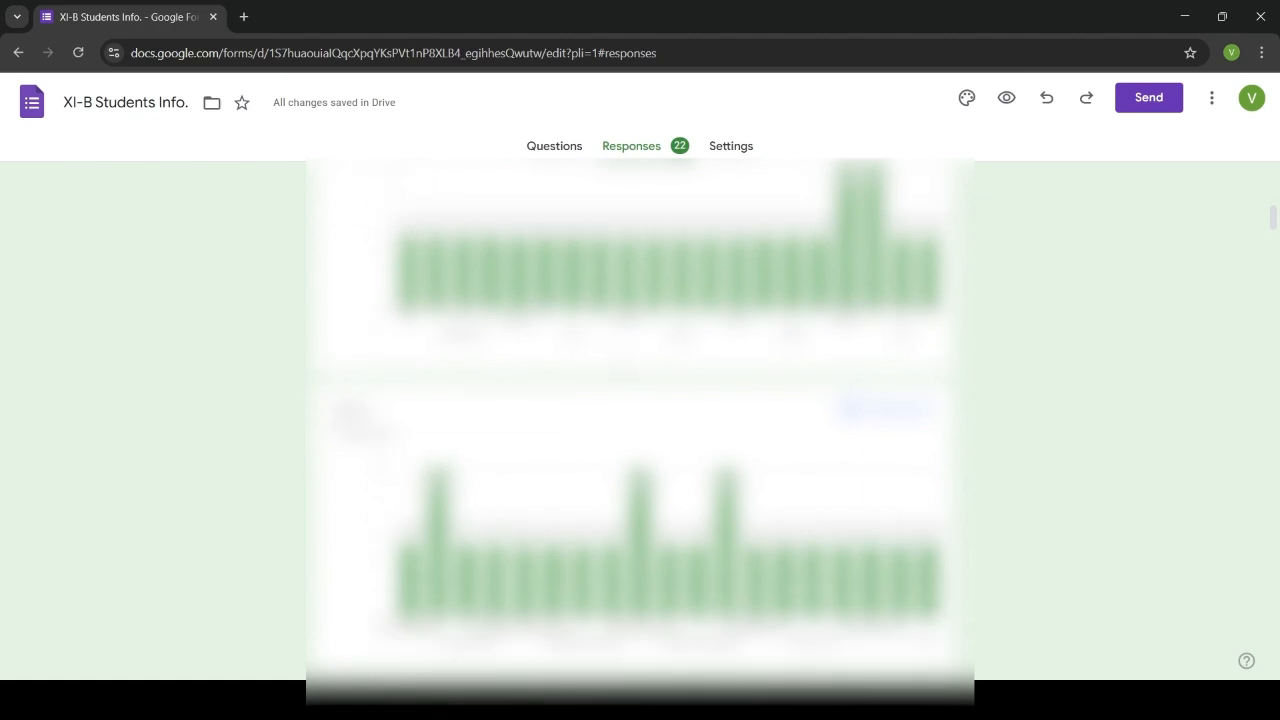
scroll(640, 420, "down", 2)
scroll(640, 420, "down", 1)
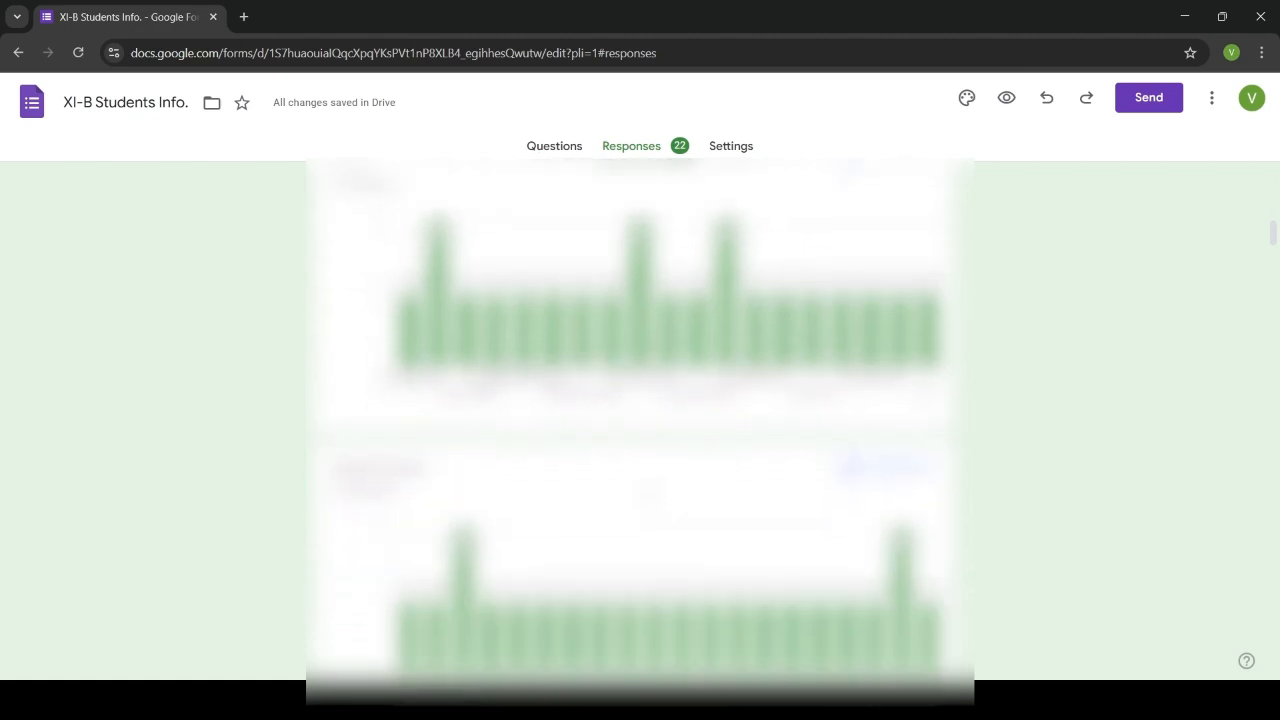
scroll(640, 420, "down", 6)
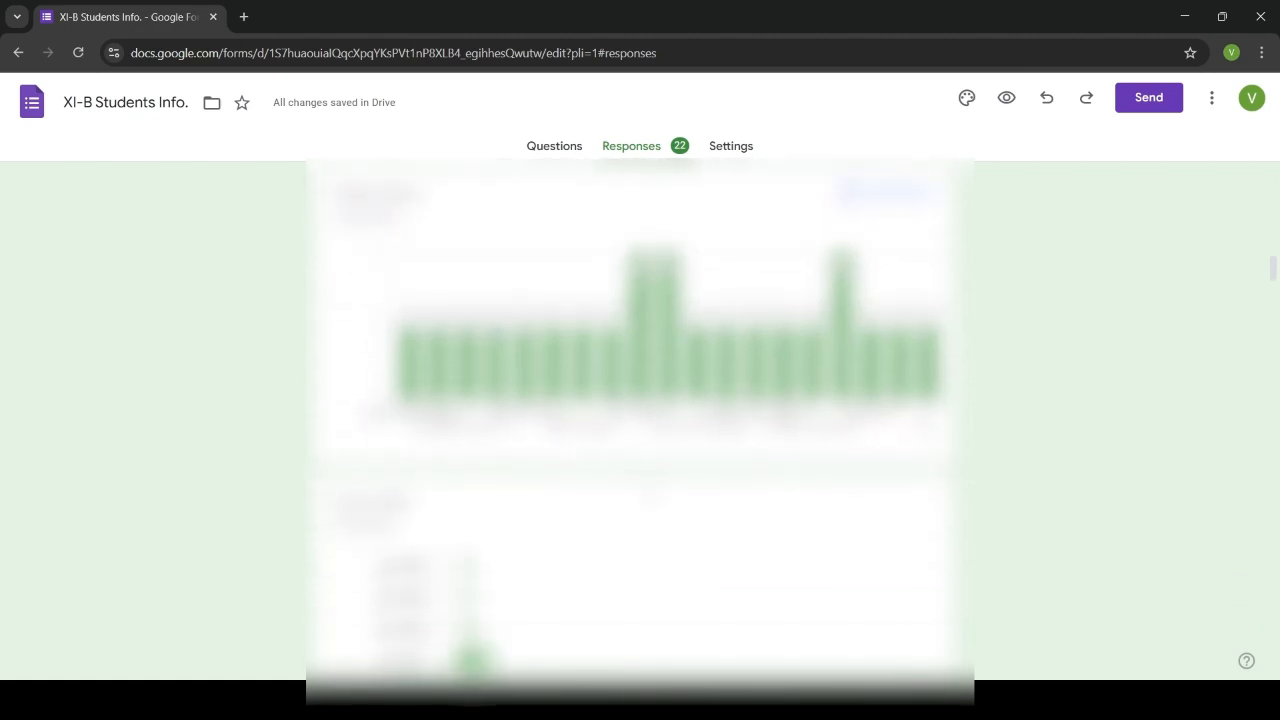
scroll(640, 420, "down", 4)
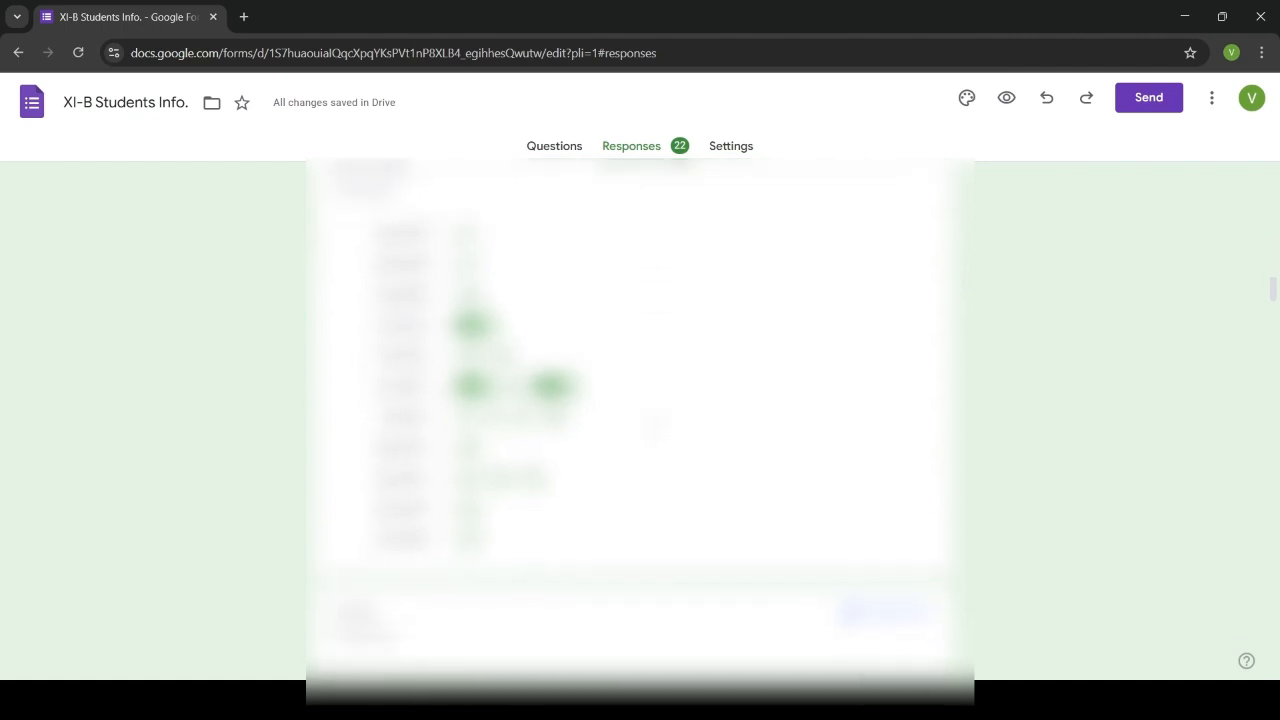
scroll(640, 420, "up", 1)
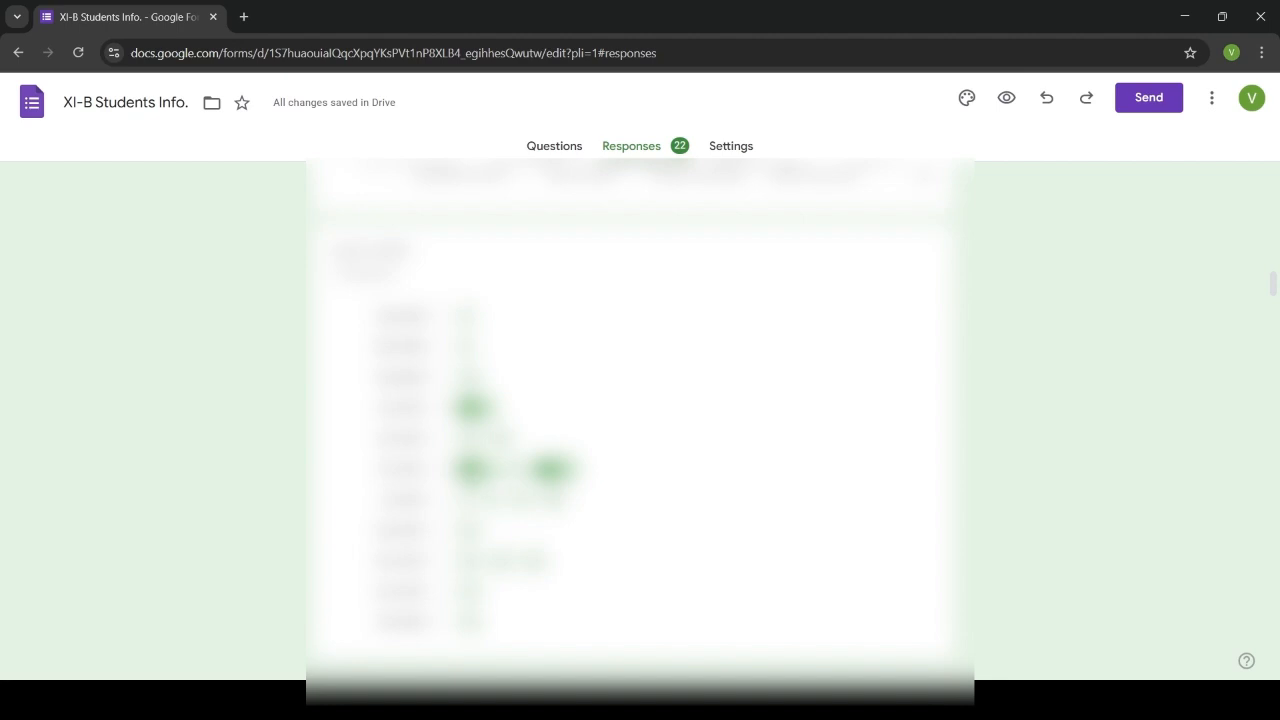
scroll(640, 420, "down", 3)
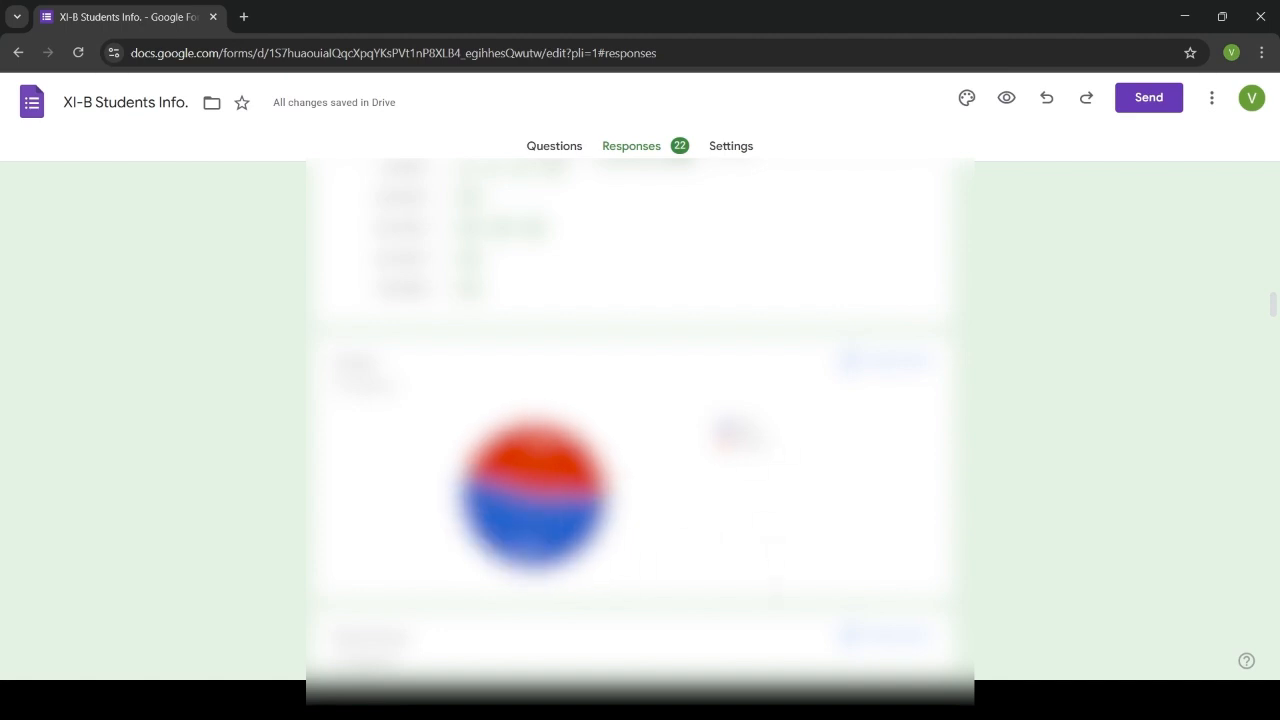
scroll(640, 420, "down", 3)
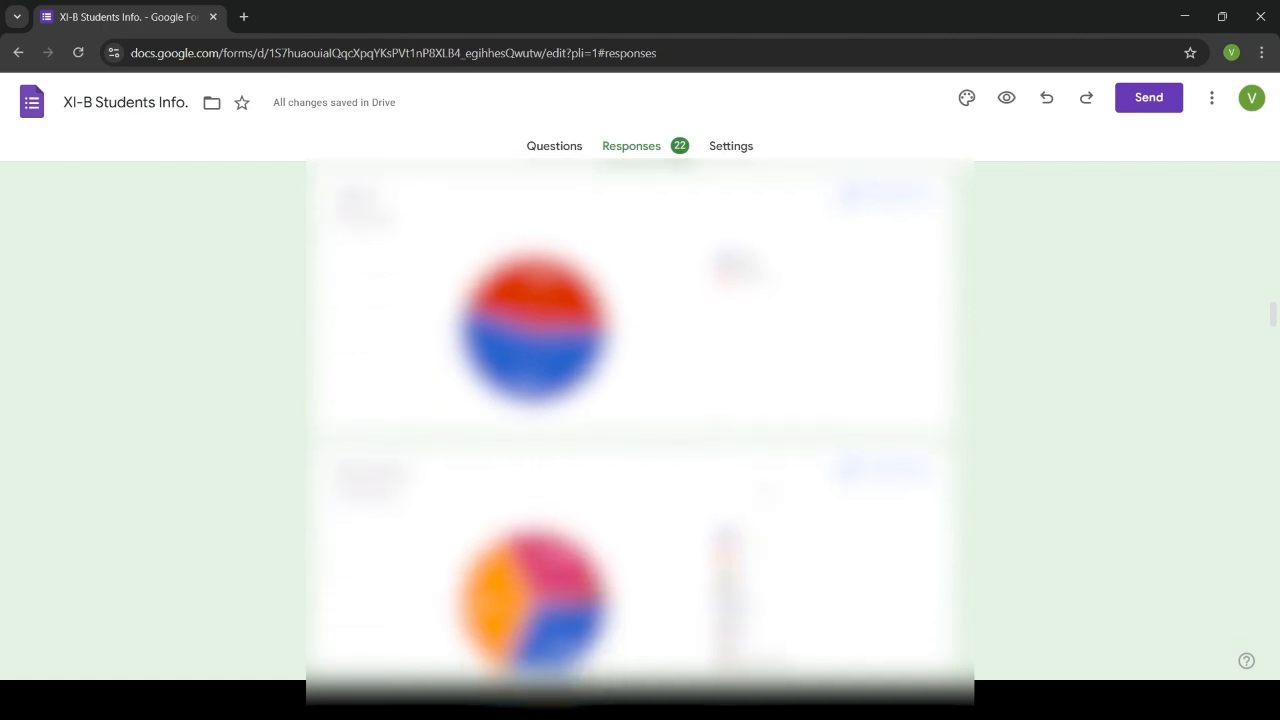
scroll(640, 420, "down", 1)
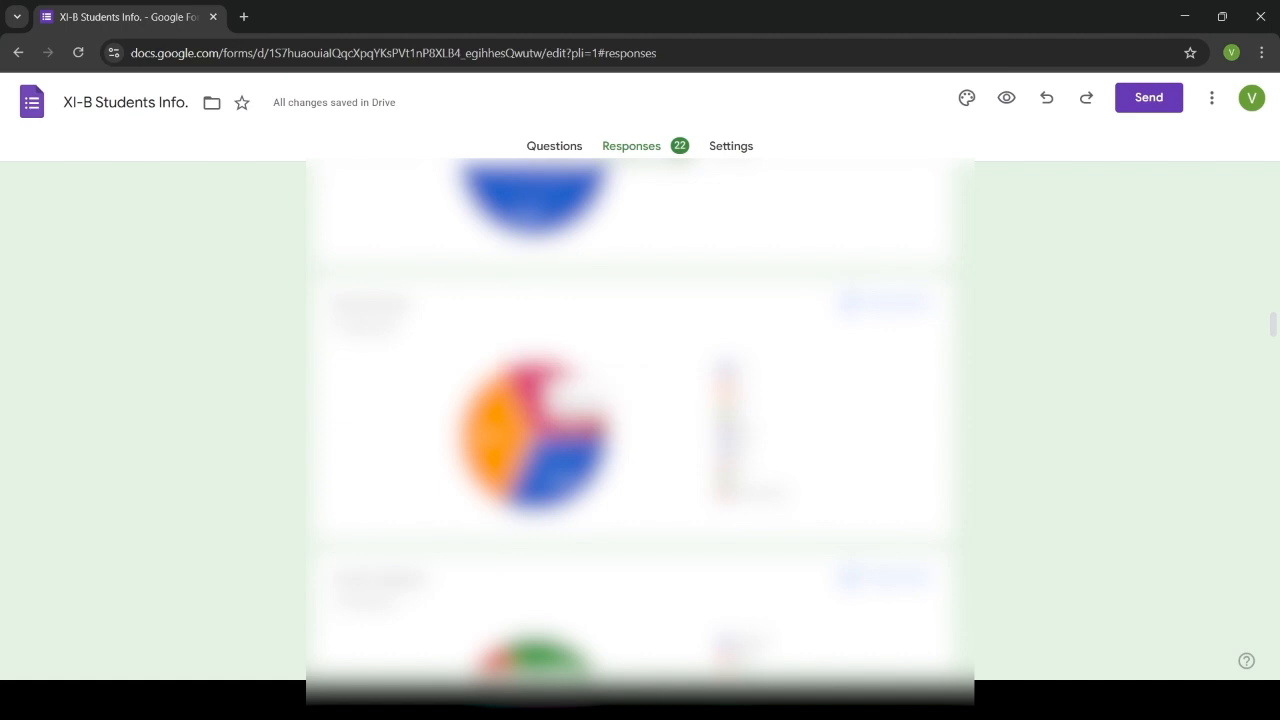
scroll(640, 420, "down", 2)
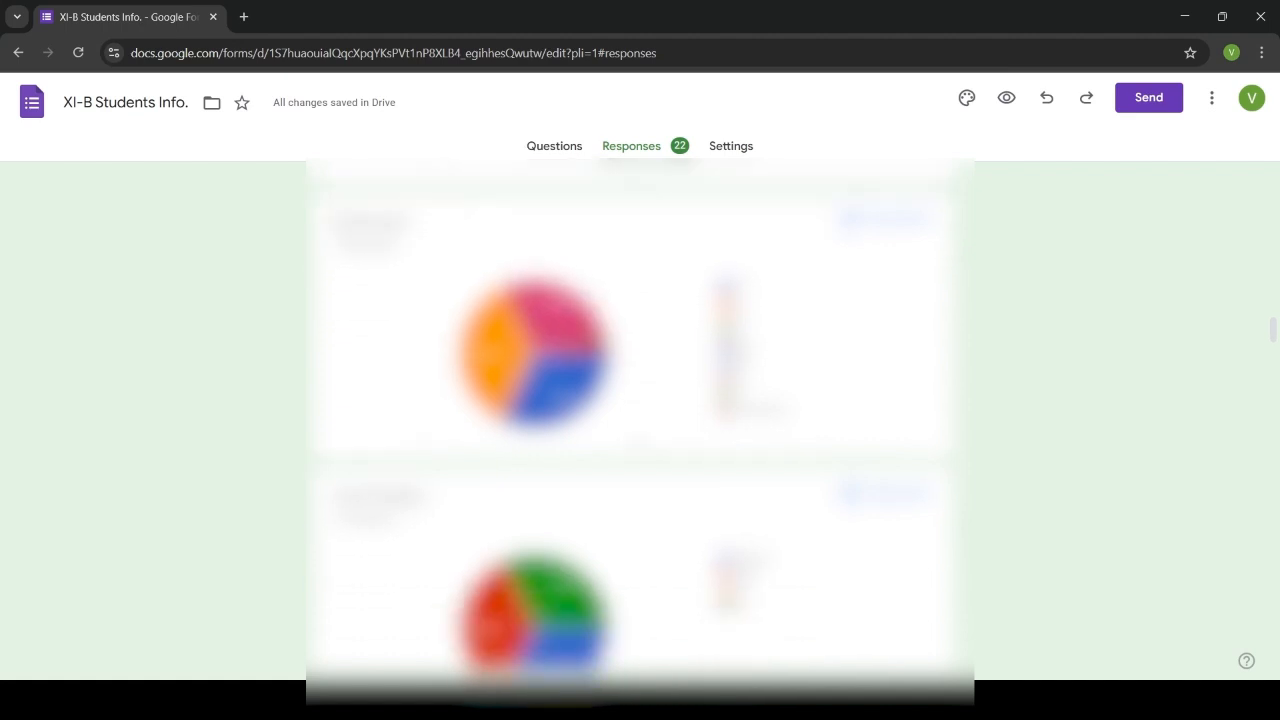
scroll(640, 420, "down", 1)
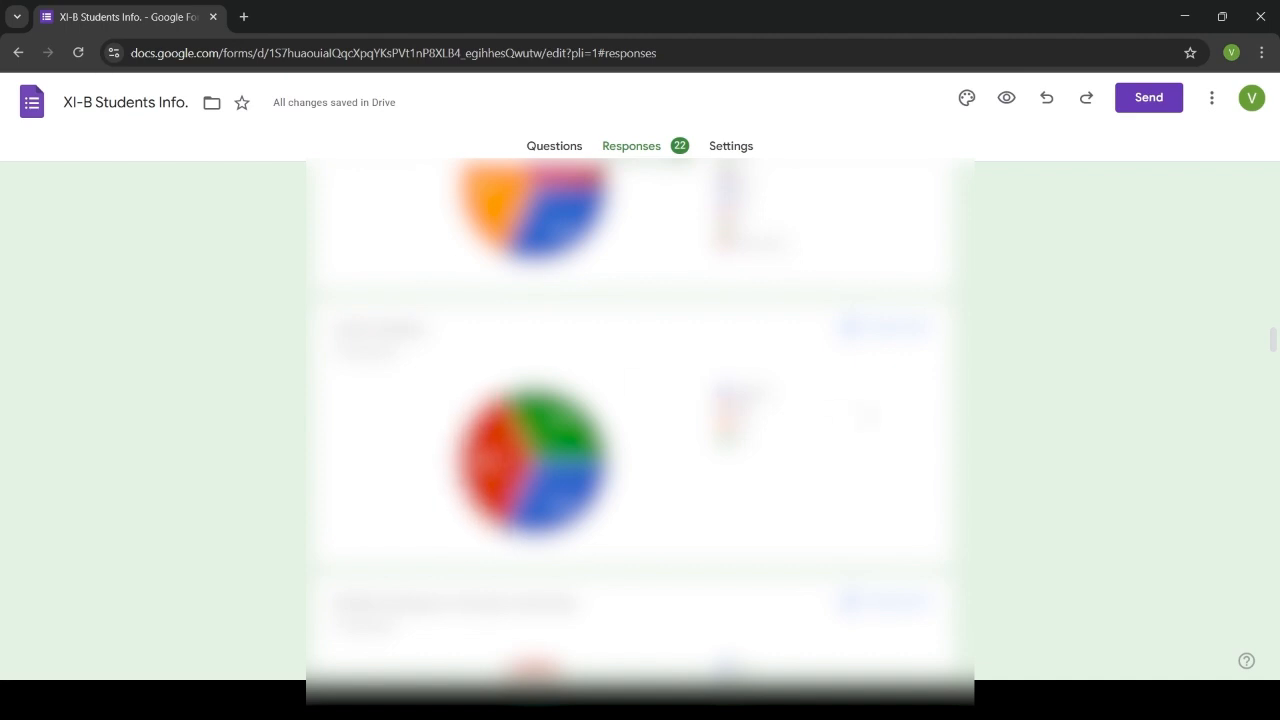
scroll(640, 420, "down", 4)
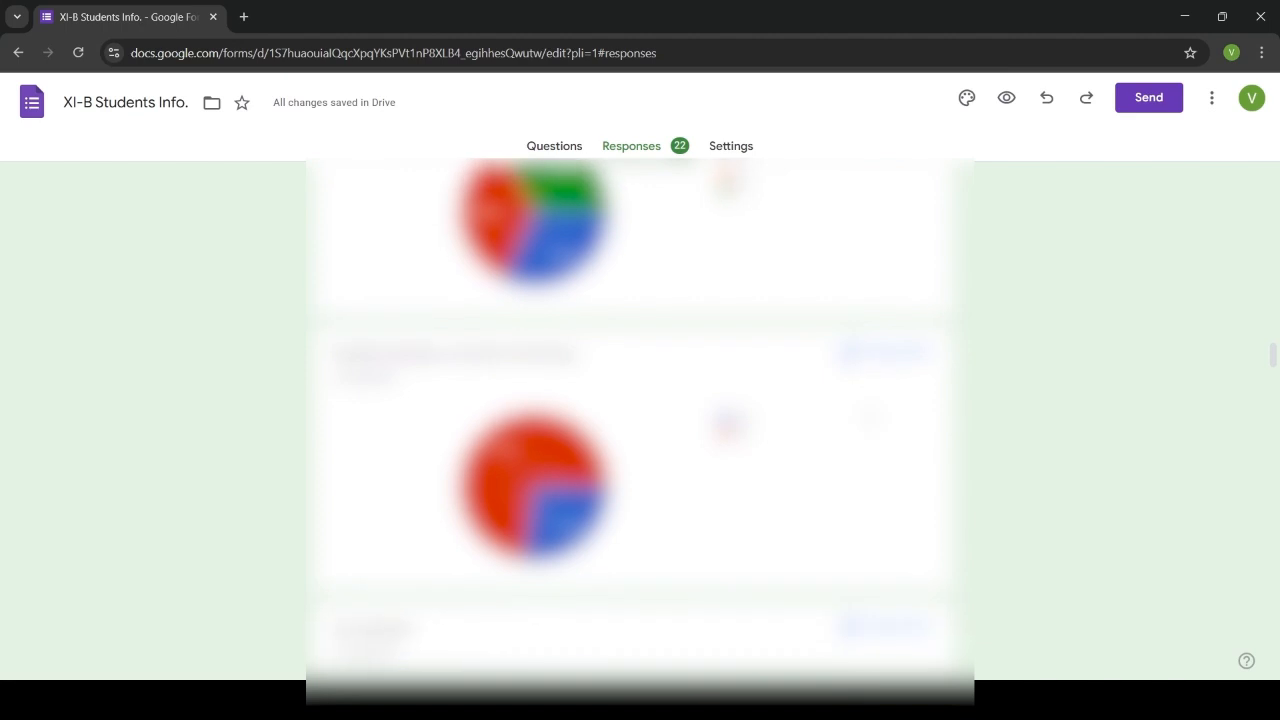
scroll(305, 457, "down", 2)
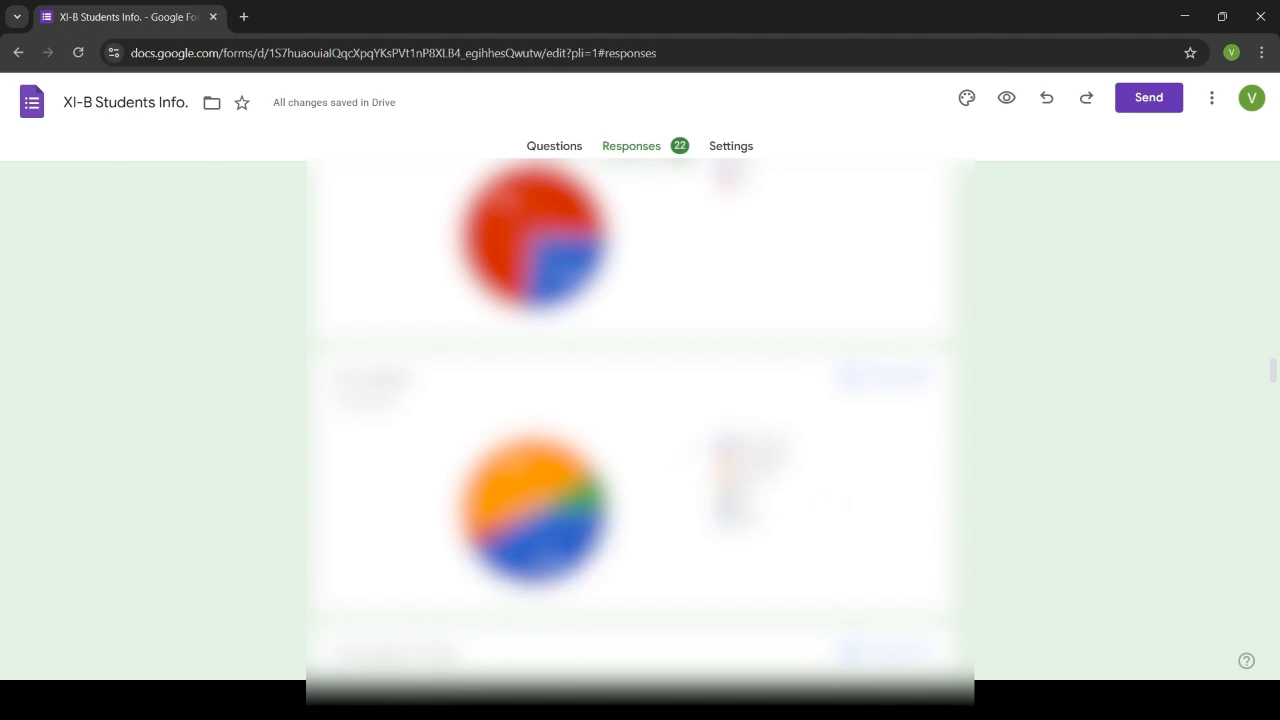
scroll(640, 420, "down", 1)
scroll(640, 420, "down", 5)
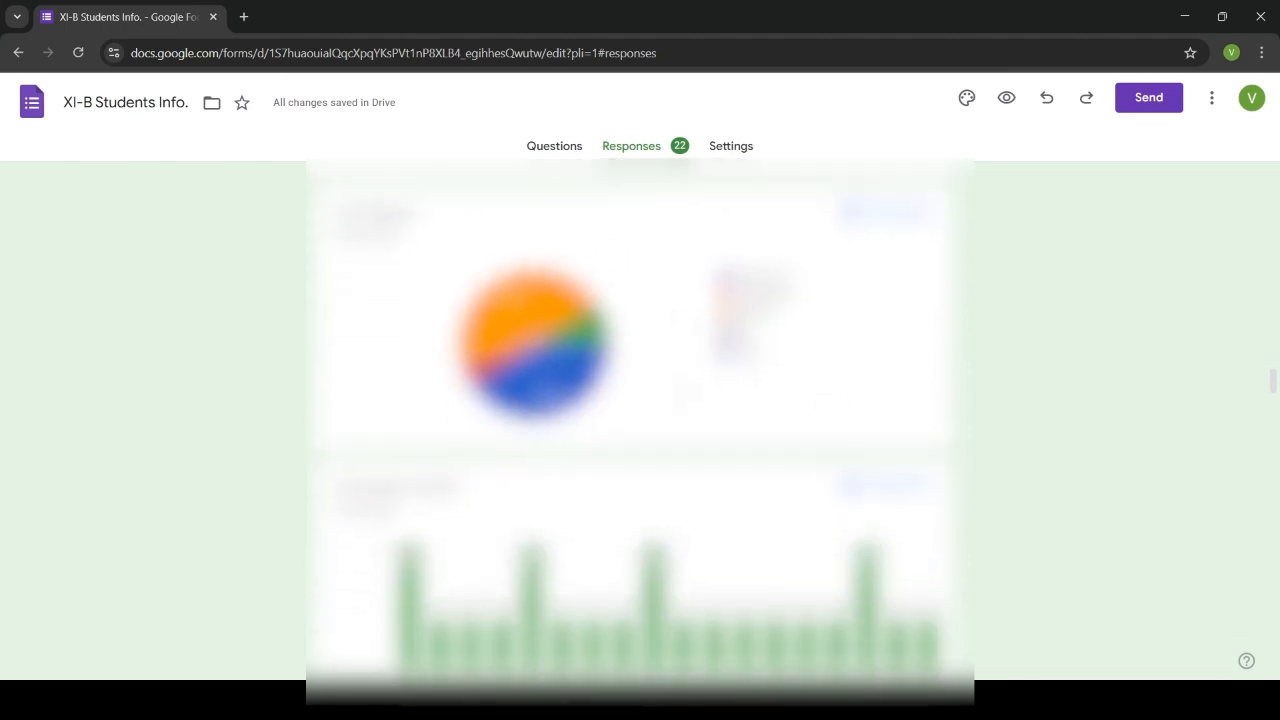
scroll(640, 420, "down", 5)
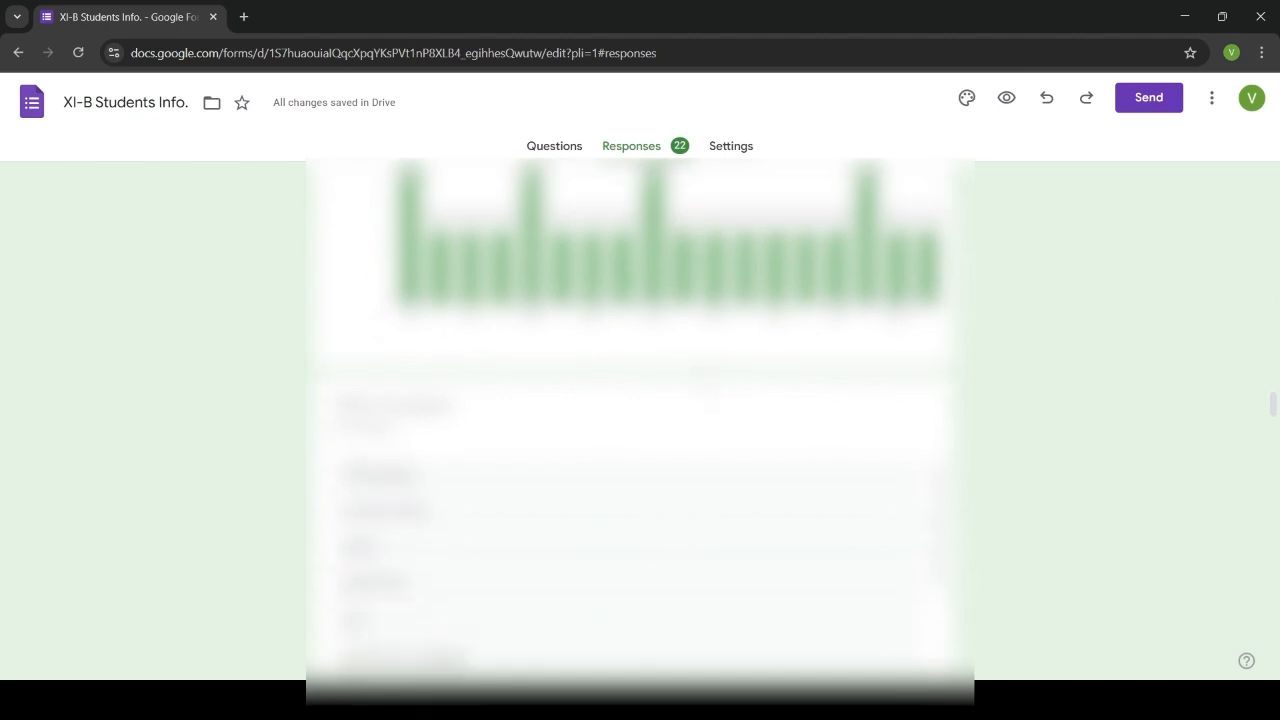
scroll(640, 300, "down", 2)
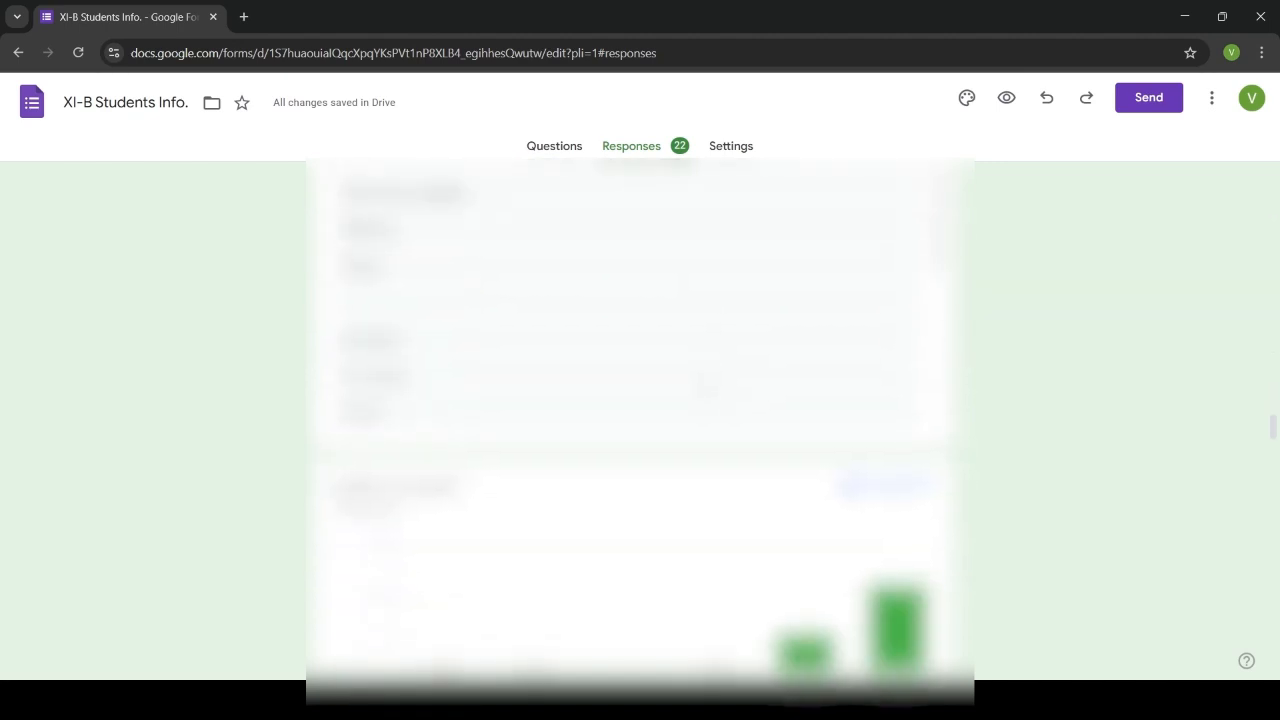
scroll(640, 420, "down", 3)
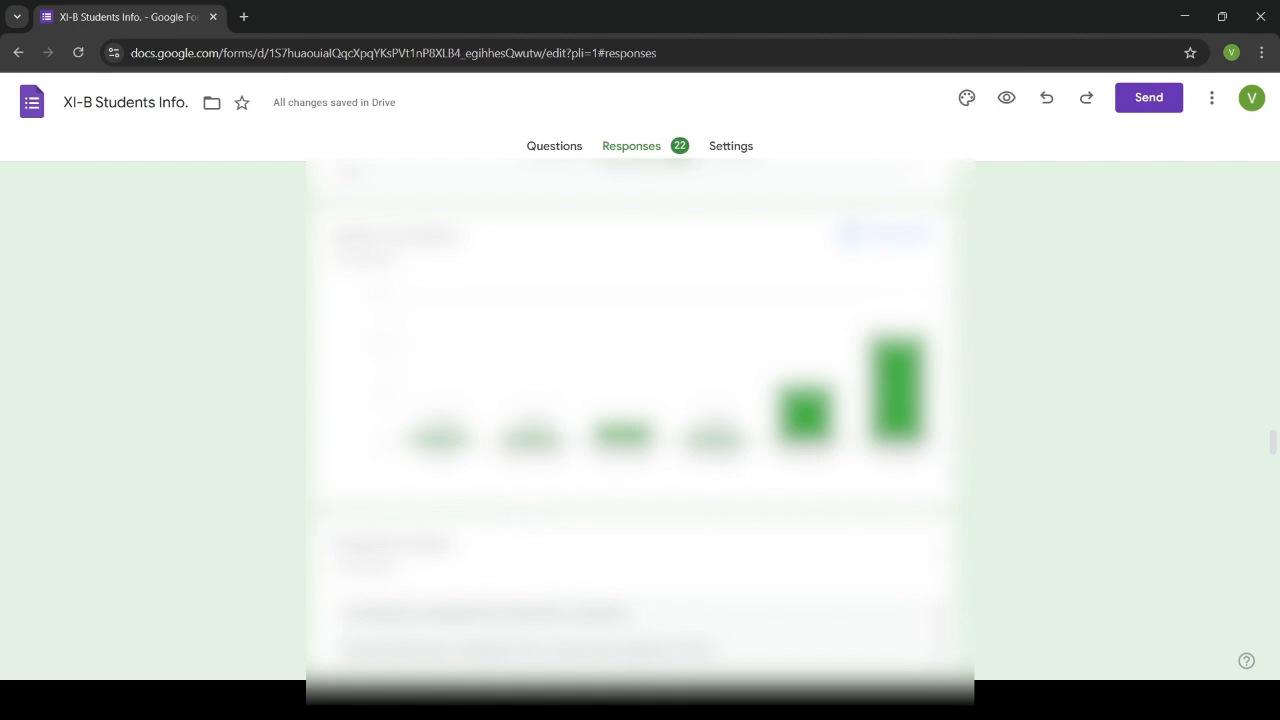
scroll(1017, 410, "down", 10)
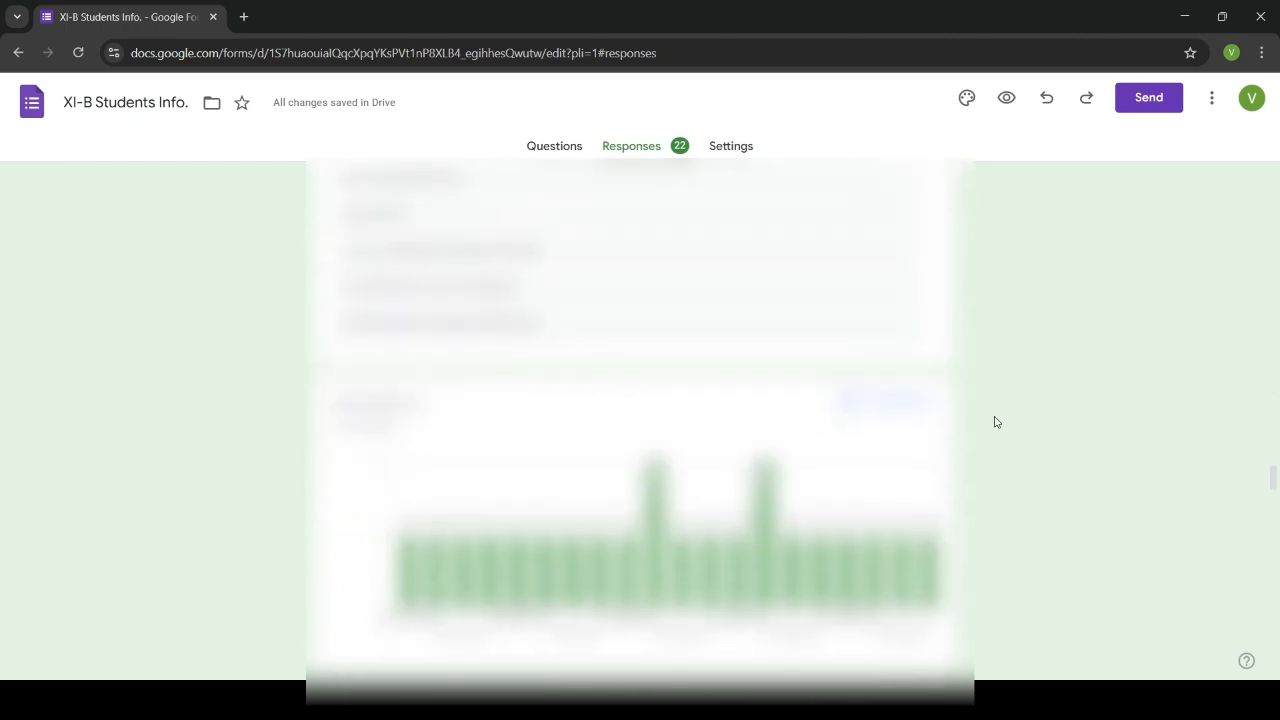
- Look through the remaining charts to the end of the response summary and return to its beginning
scroll(1017, 410, "down", 10)
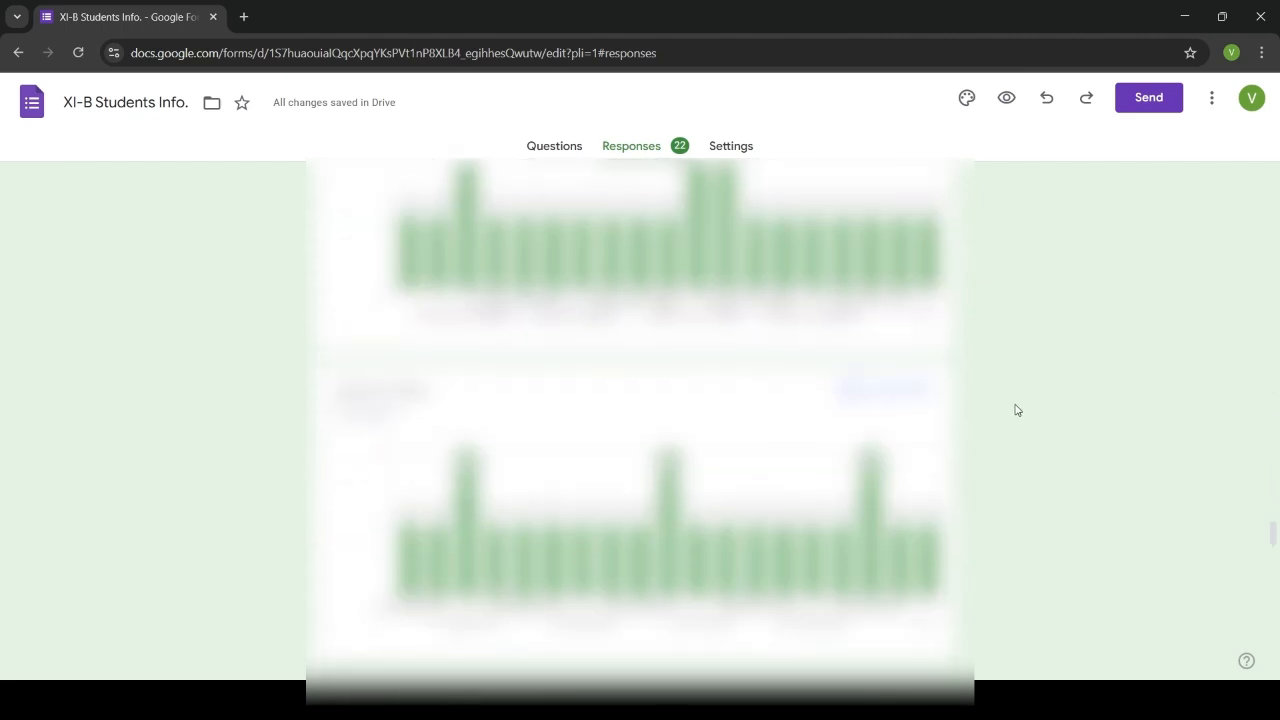
scroll(1017, 410, "down", 4)
scroll(1004, 376, "down", 6)
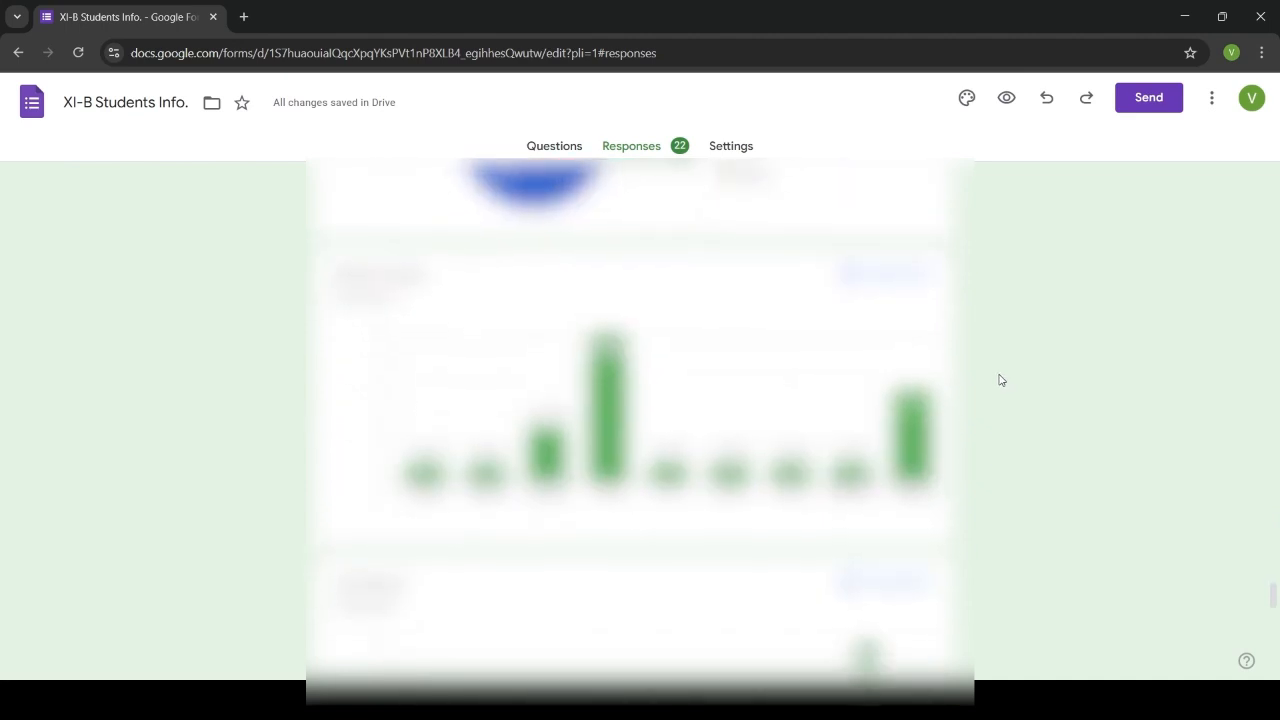
scroll(1001, 380, "down", 8)
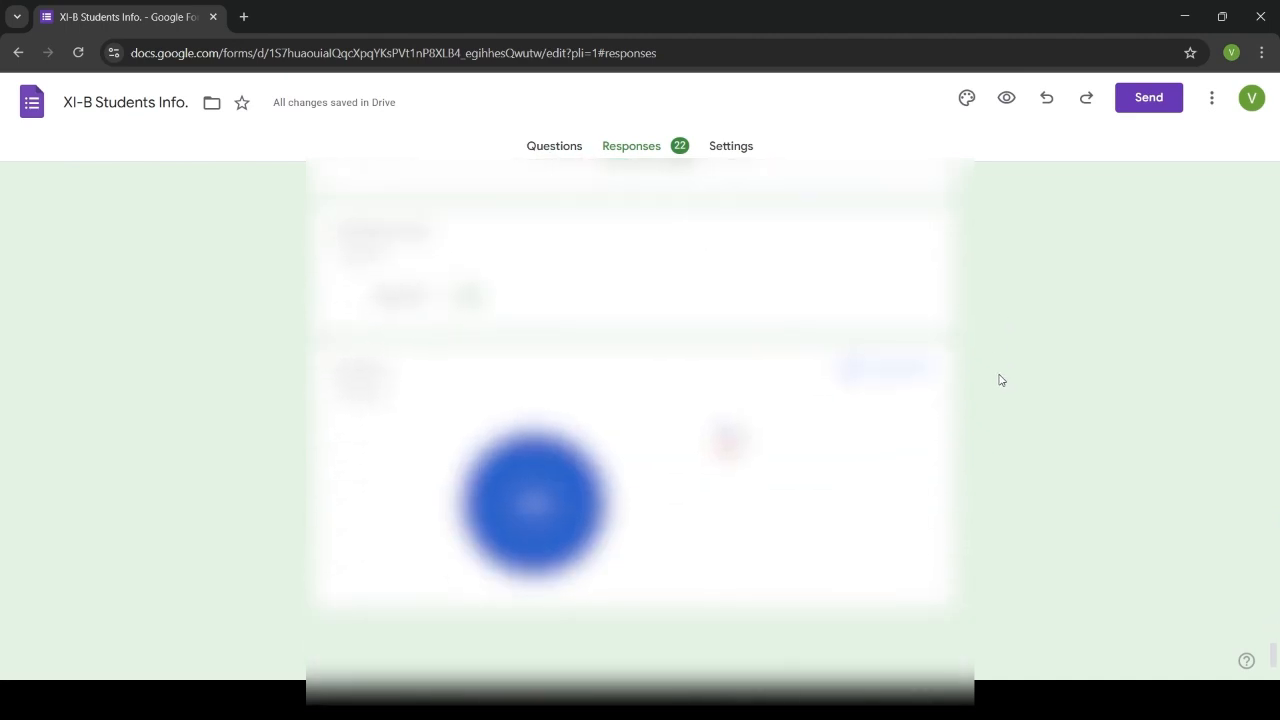
scroll(1001, 380, "up", 6)
scroll(1001, 380, "down", 6)
scroll(1094, 513, "up", 3)
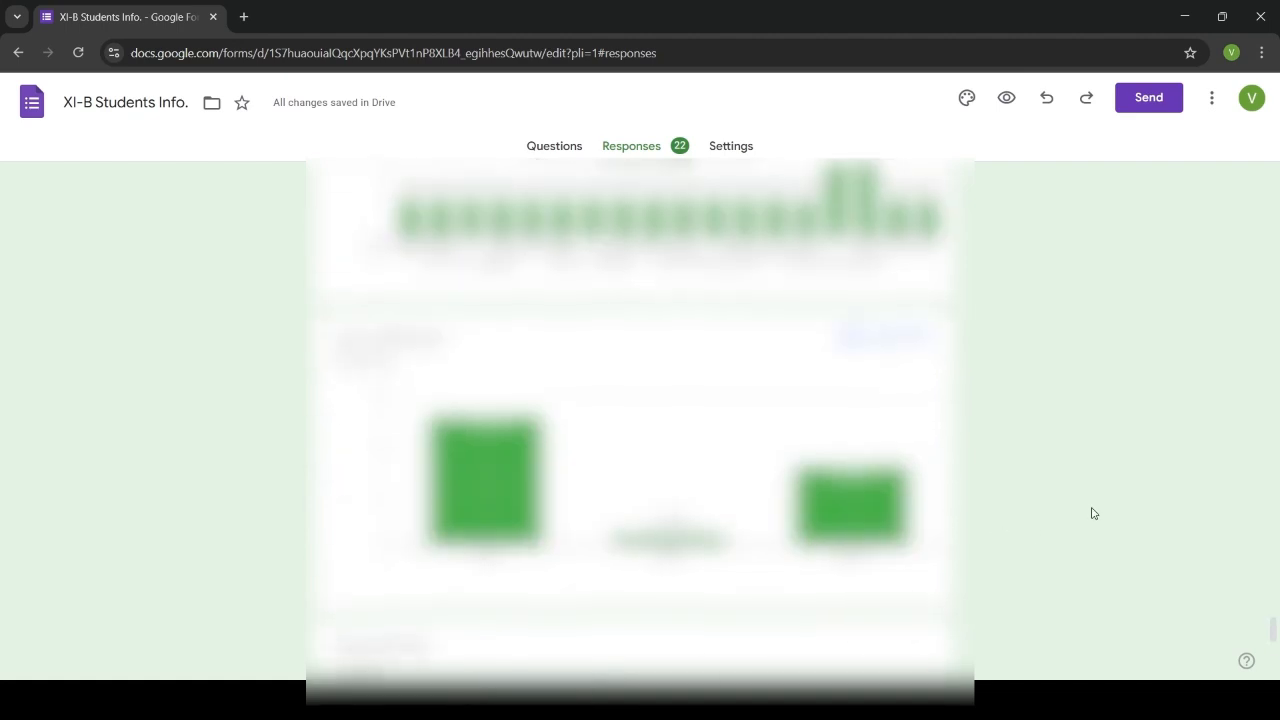
scroll(1094, 513, "down", 4)
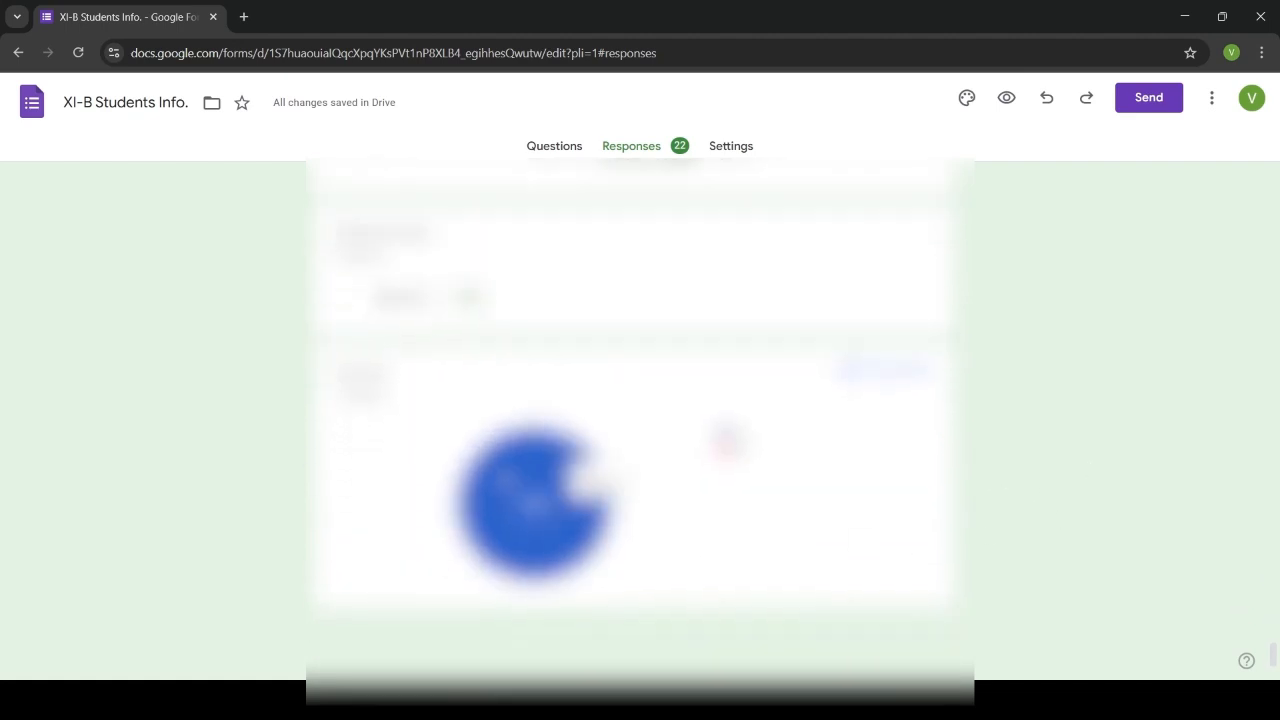
scroll(978, 350, "up", 10)
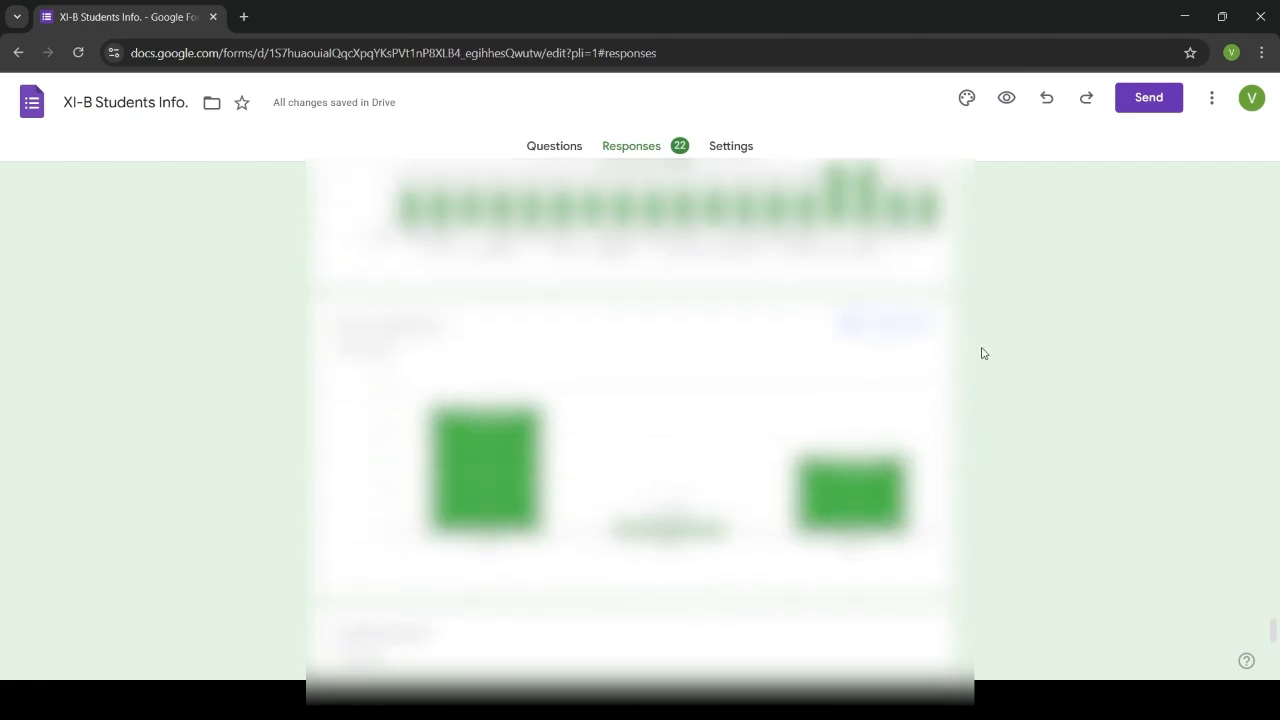
scroll(640, 420, "up", 10)
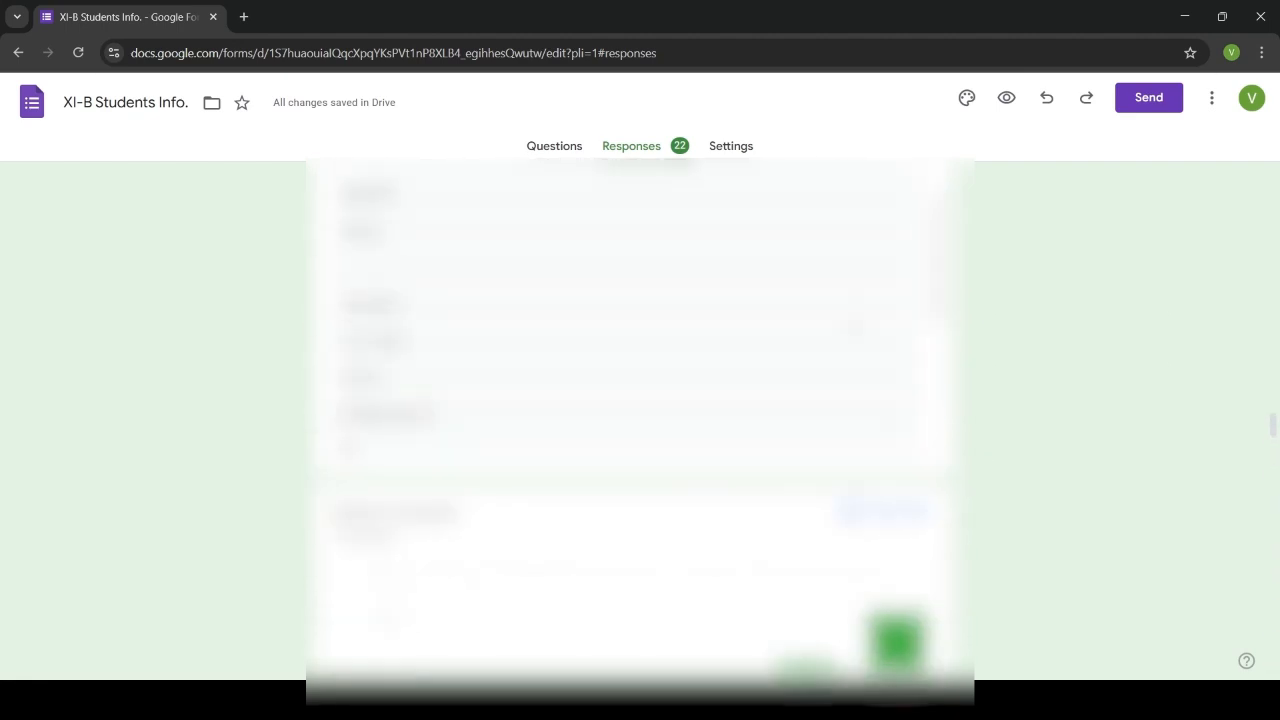
scroll(640, 420, "up", 10)
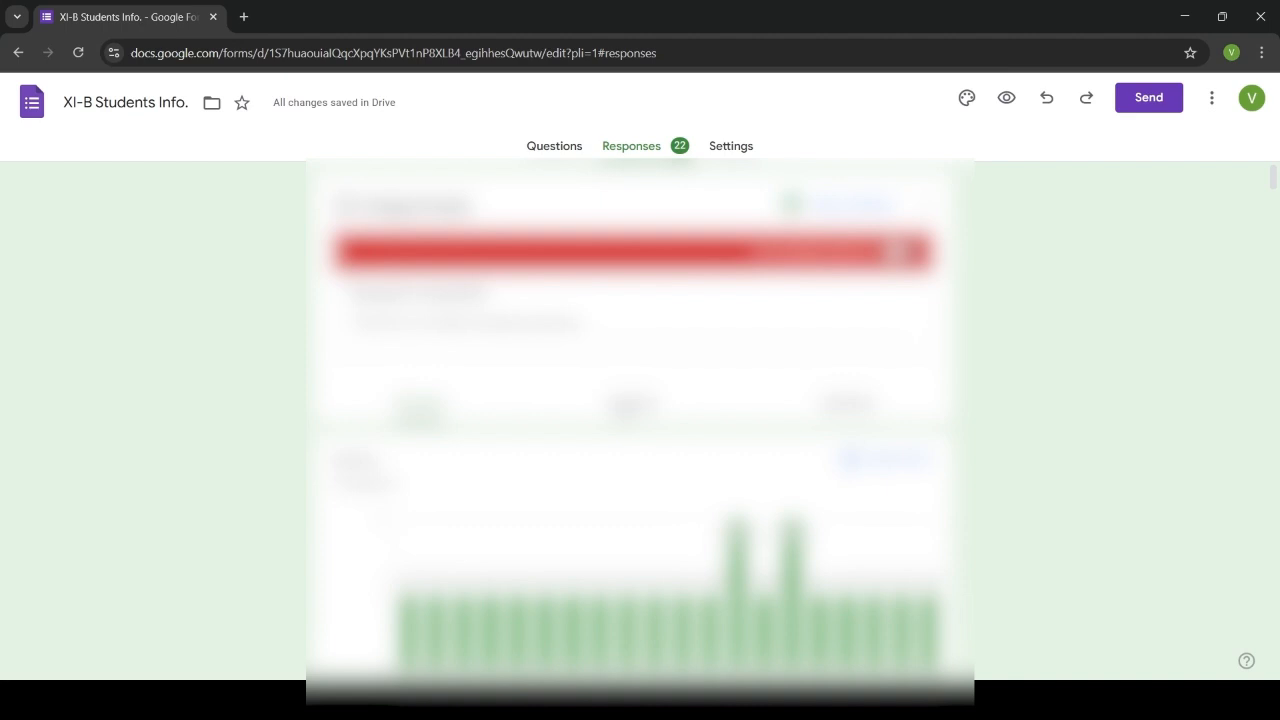
- Show the responses question by question and look through the answers to the selected question
left_click(631, 406)
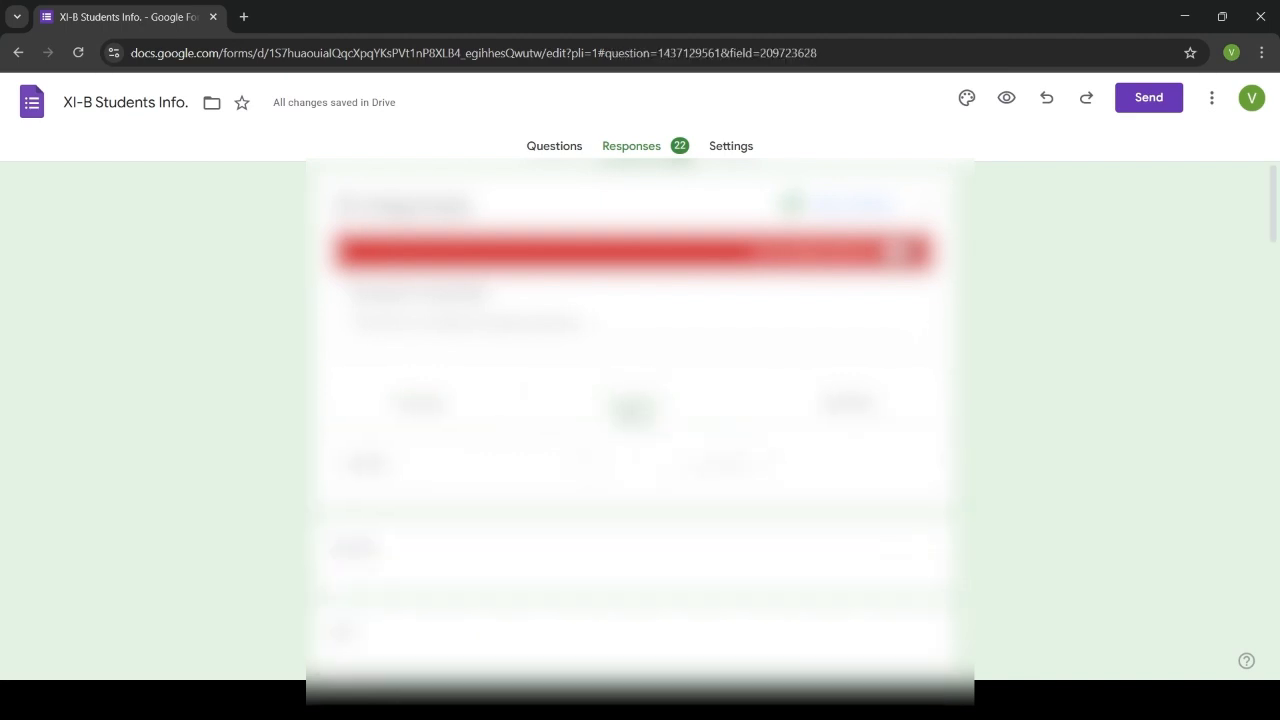
scroll(640, 420, "down", 1)
scroll(640, 420, "down", 1)
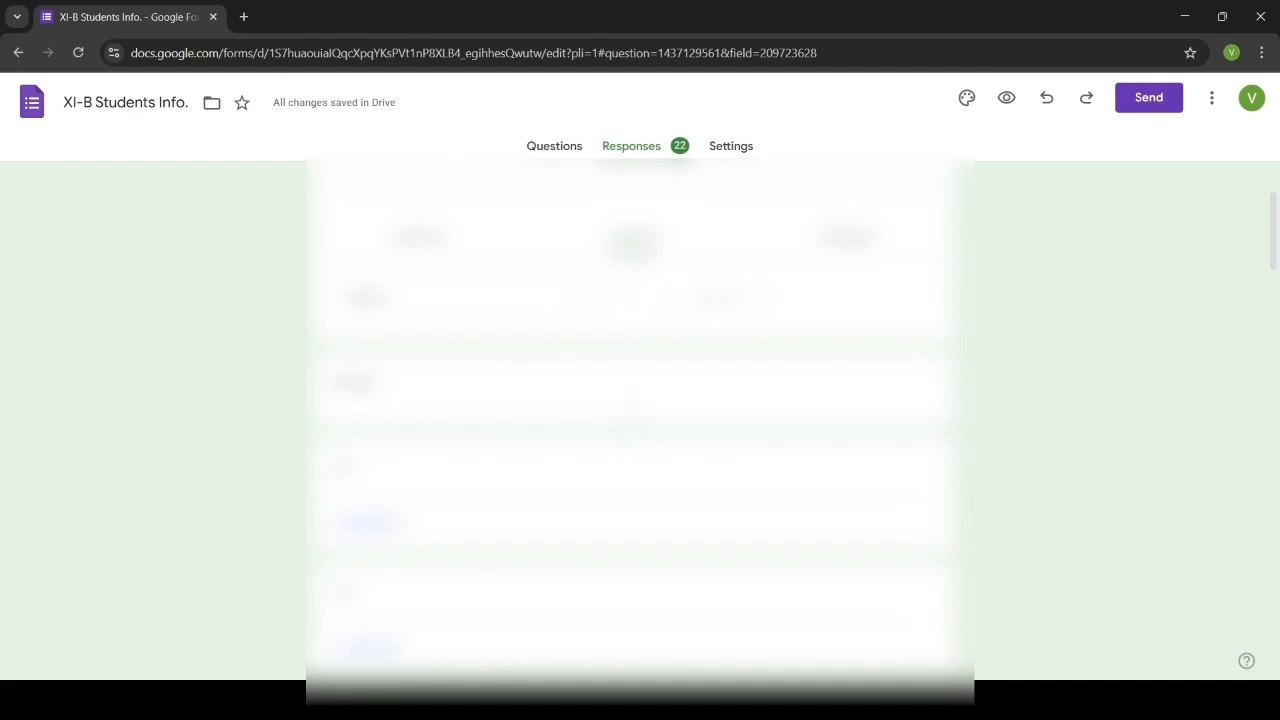
scroll(632, 395, "down", 7)
scroll(632, 392, "up", 7)
scroll(640, 420, "up", 2)
- Show the individual responses and examine the answers submitted in a single student's response
left_click(849, 410)
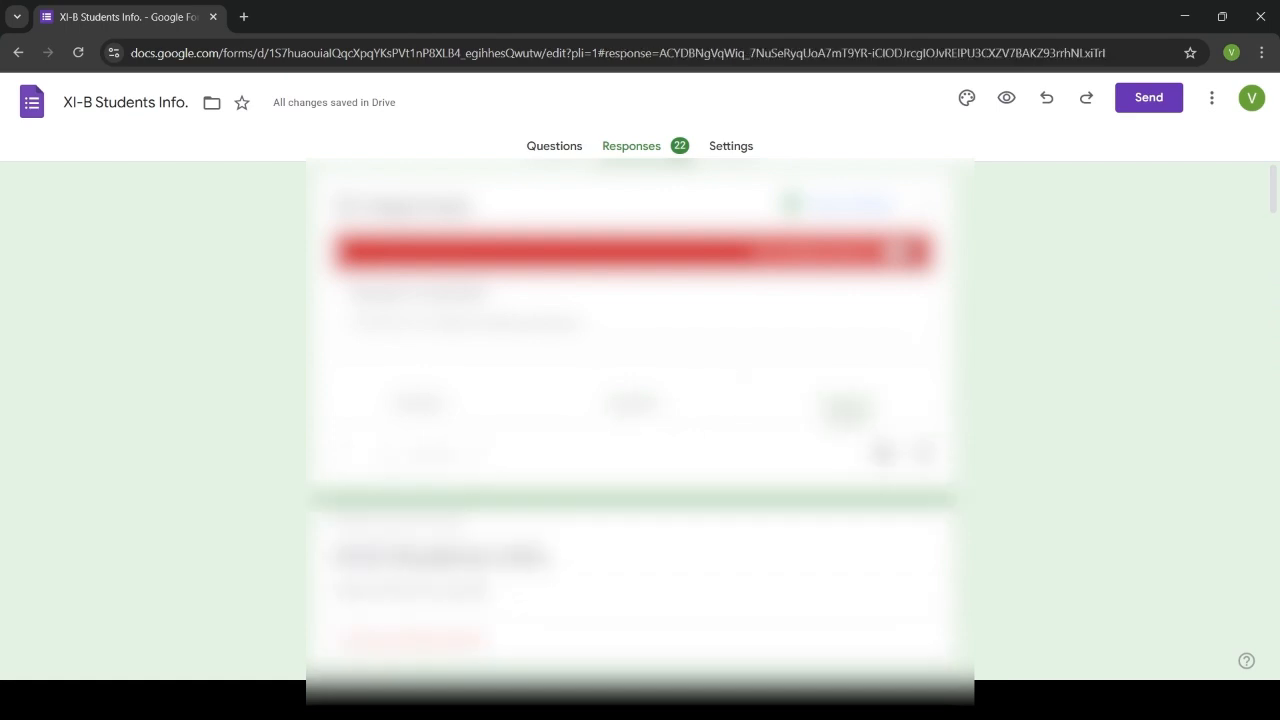
scroll(632, 406, "down", 2)
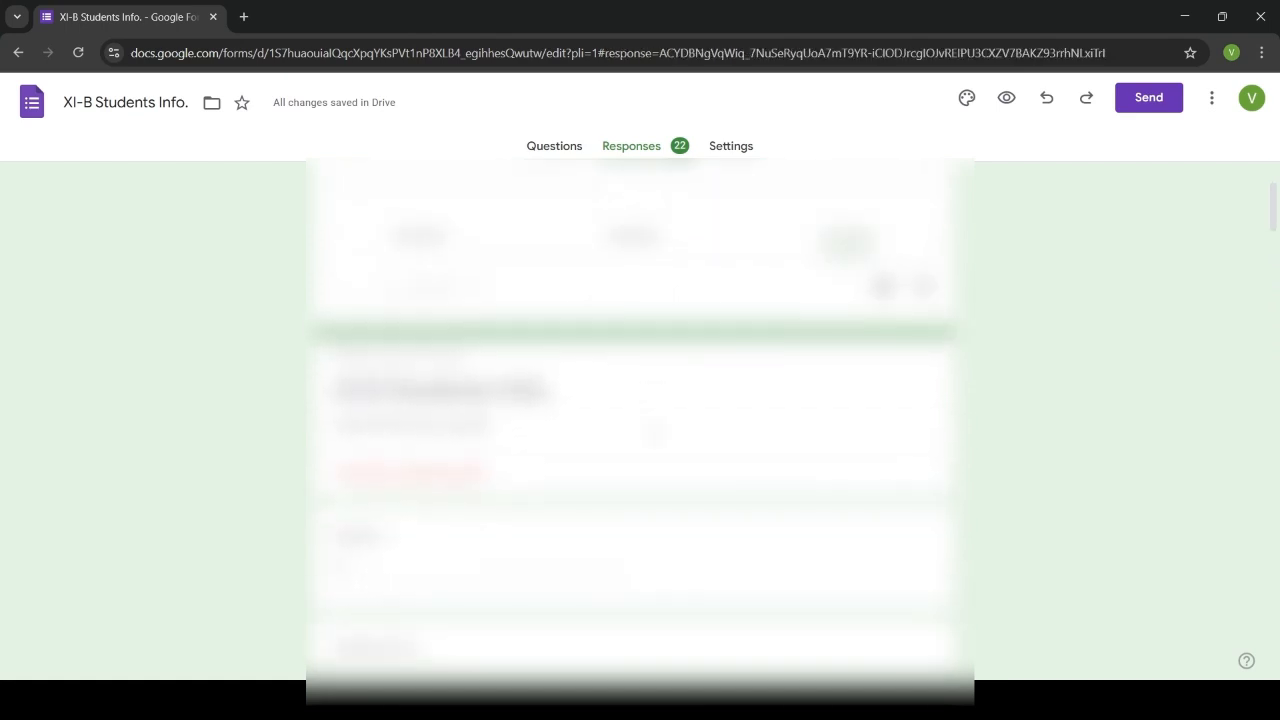
scroll(640, 420, "down", 1)
scroll(640, 420, "down", 1)
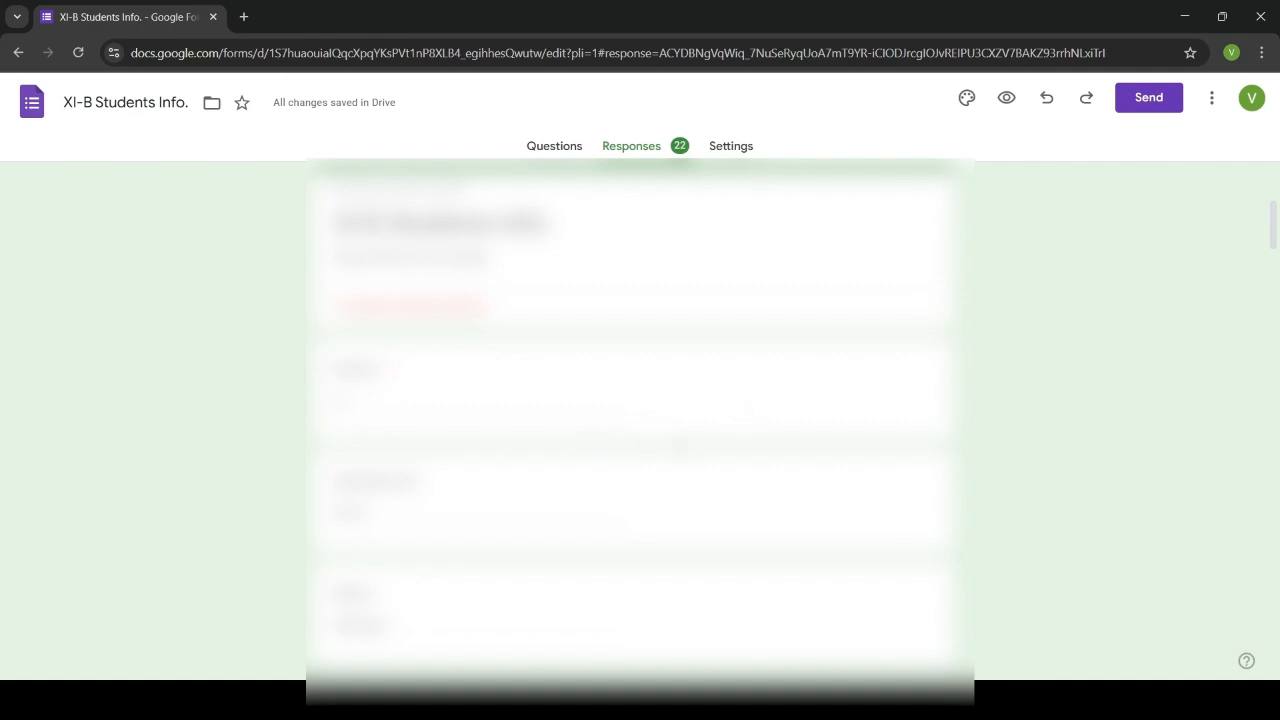
scroll(640, 420, "up", 1)
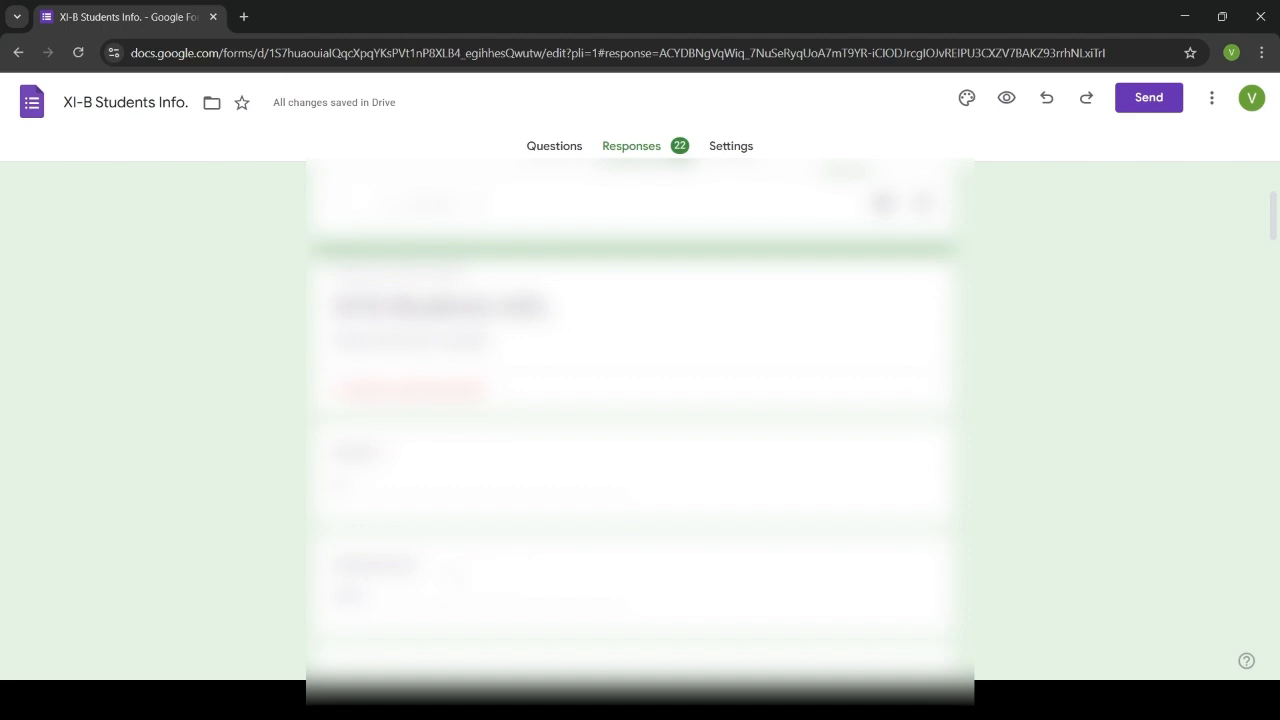
scroll(640, 420, "down", 2)
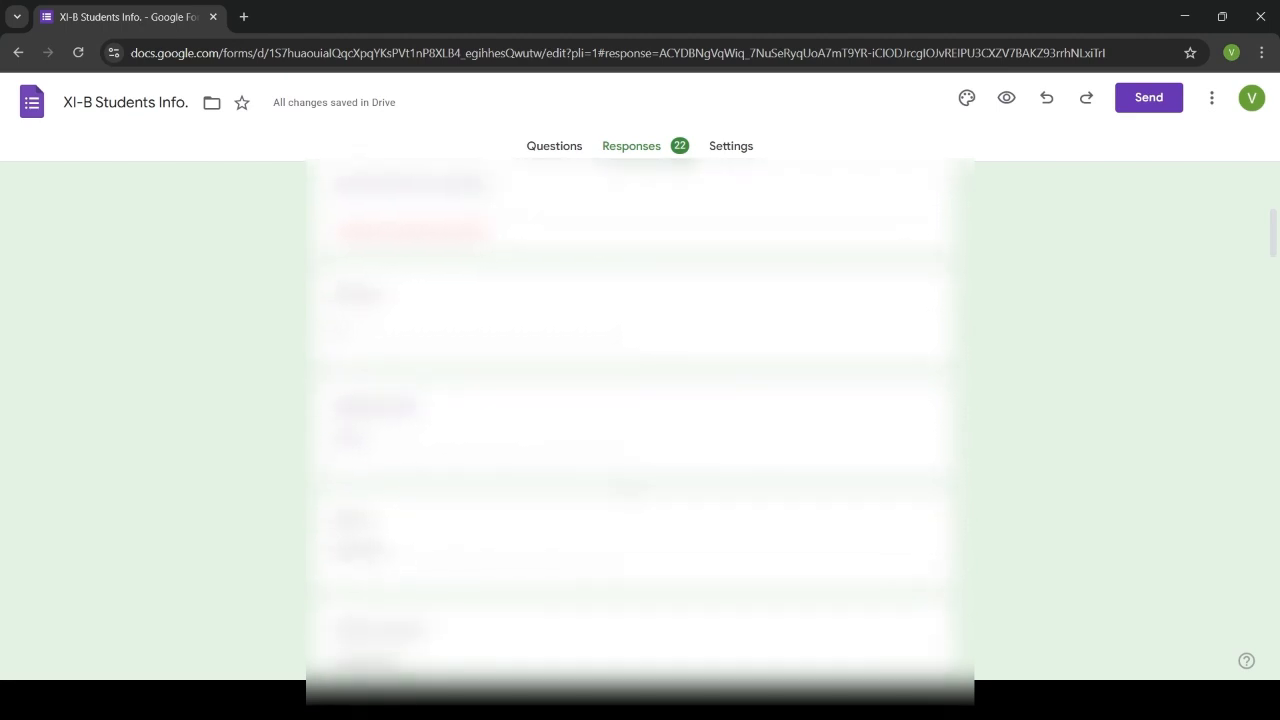
scroll(640, 420, "up", 5)
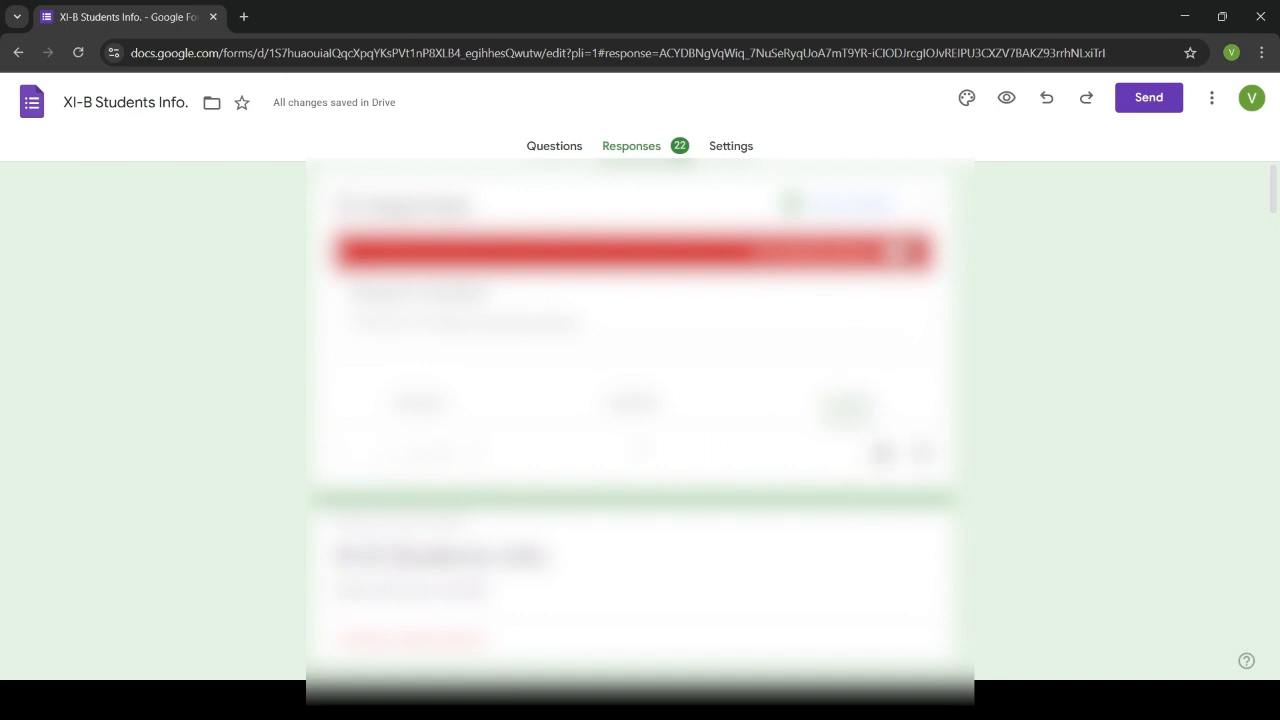
- Return to the response summary, open the responses in the linked Google Sheets spreadsheet, and look across its columns
left_click(425, 403)
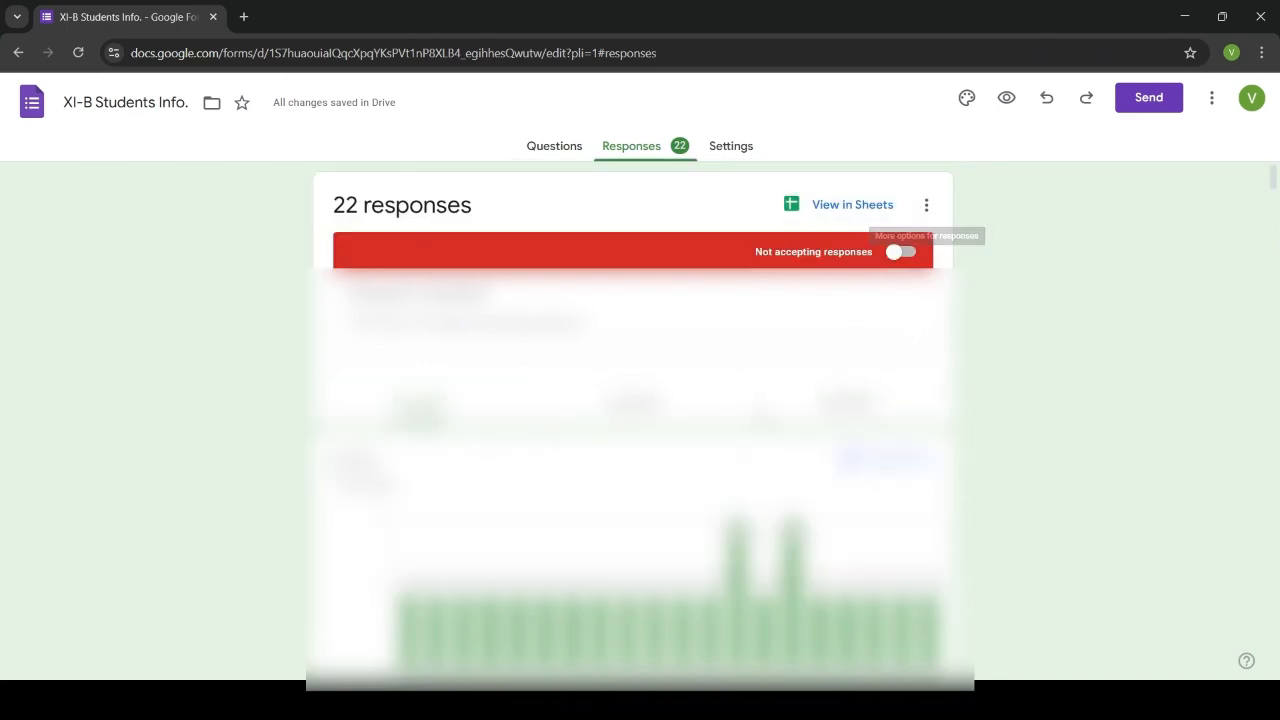
left_click(852, 204)
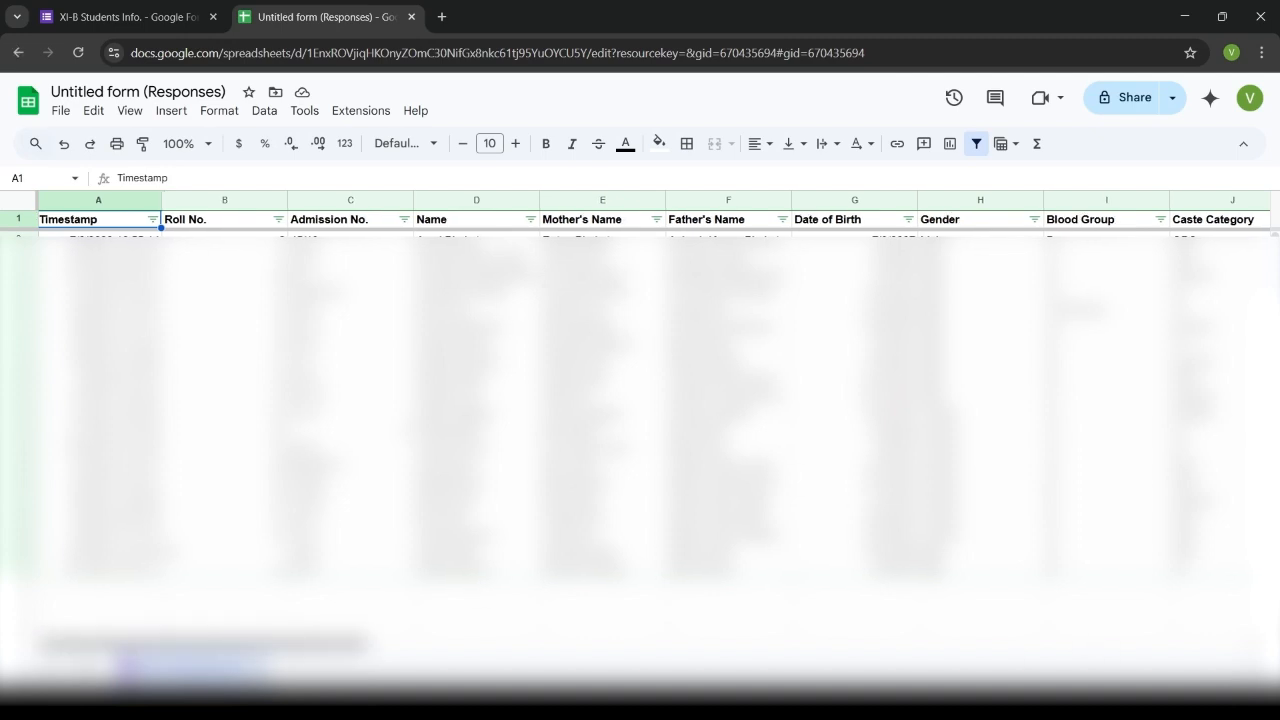
scroll(640, 400, "right", 10)
scroll(640, 400, "right", 5)
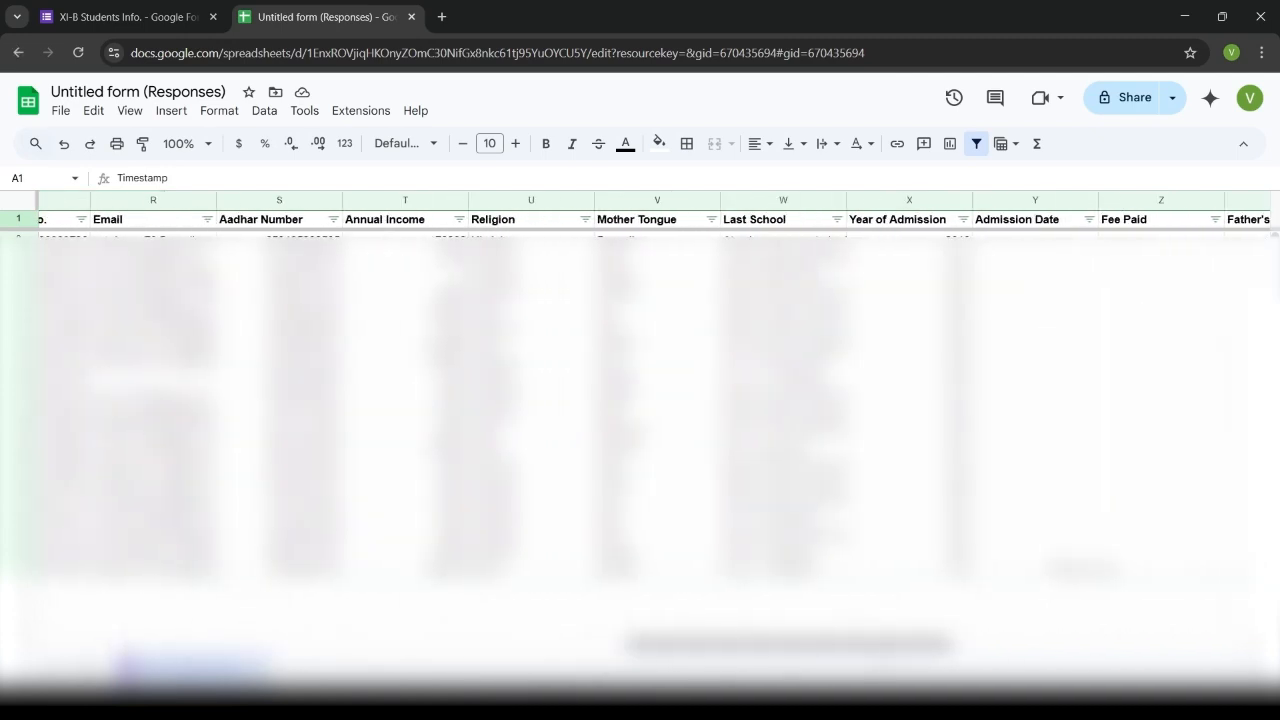
scroll(640, 400, "left", 15)
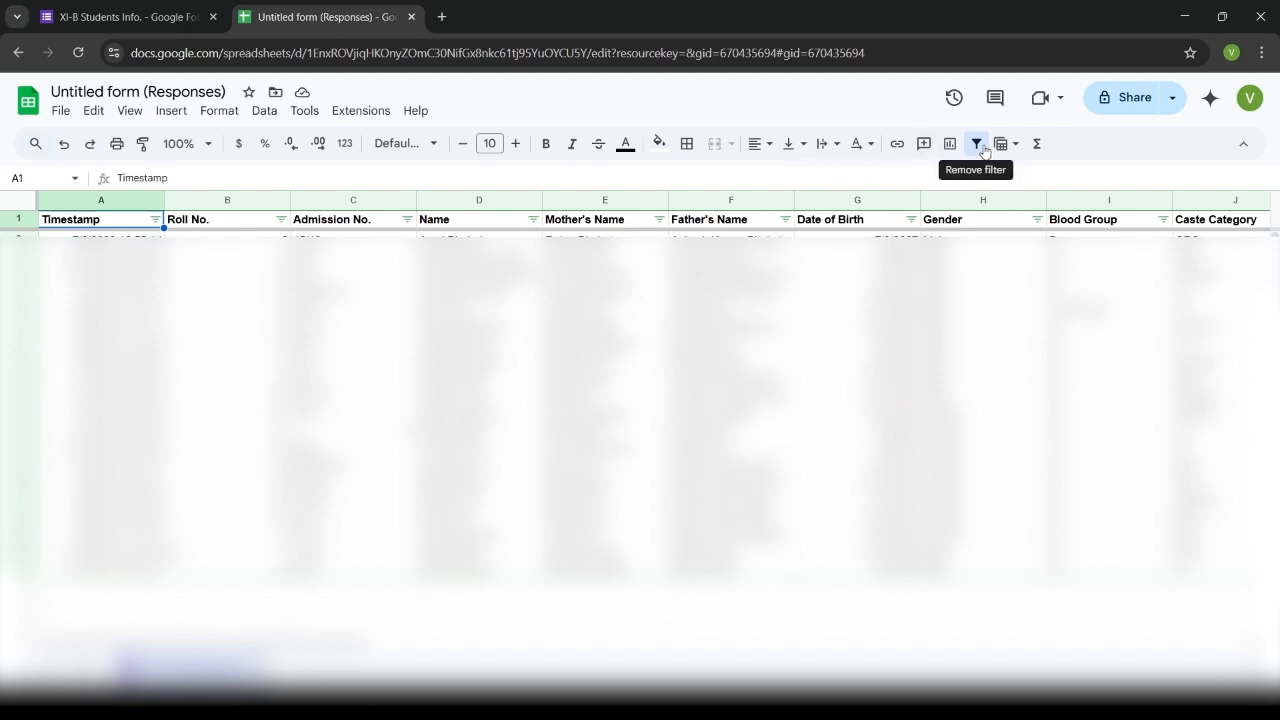
- Check the Roll No. column's filter options and examine the response columns from Timestamp through the last Admission Date
left_click(280, 221)
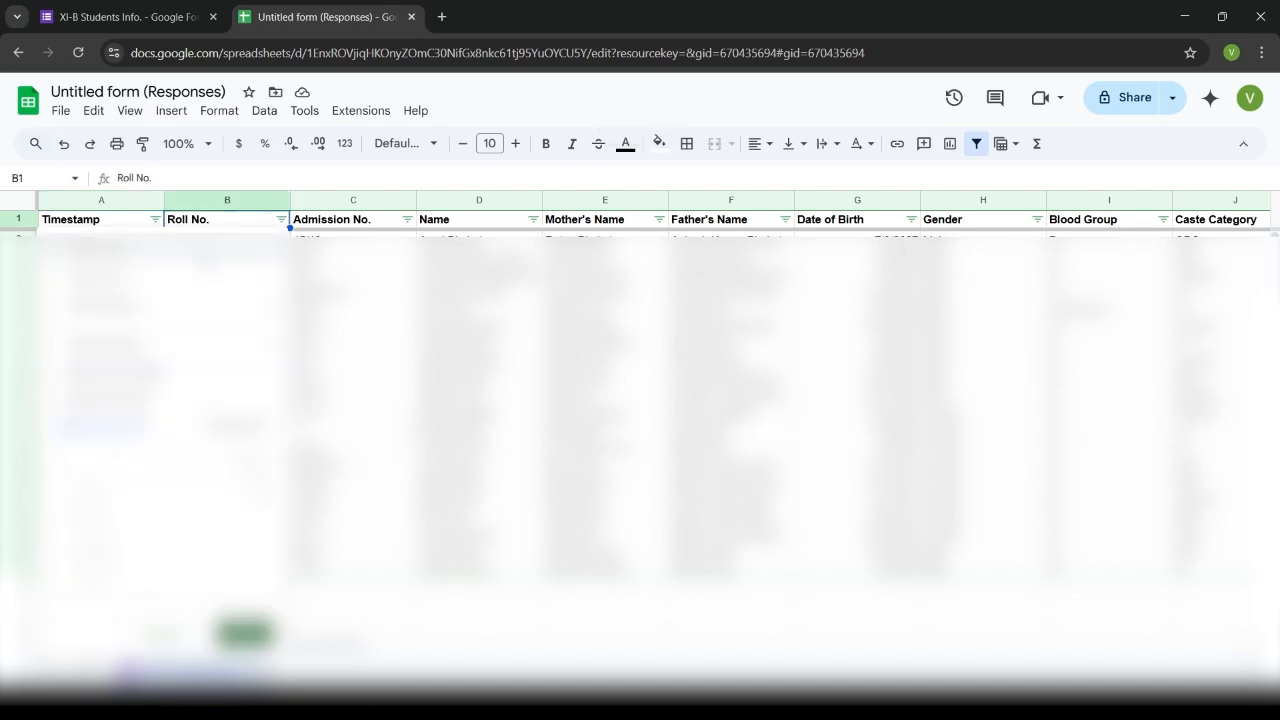
left_click(244, 632)
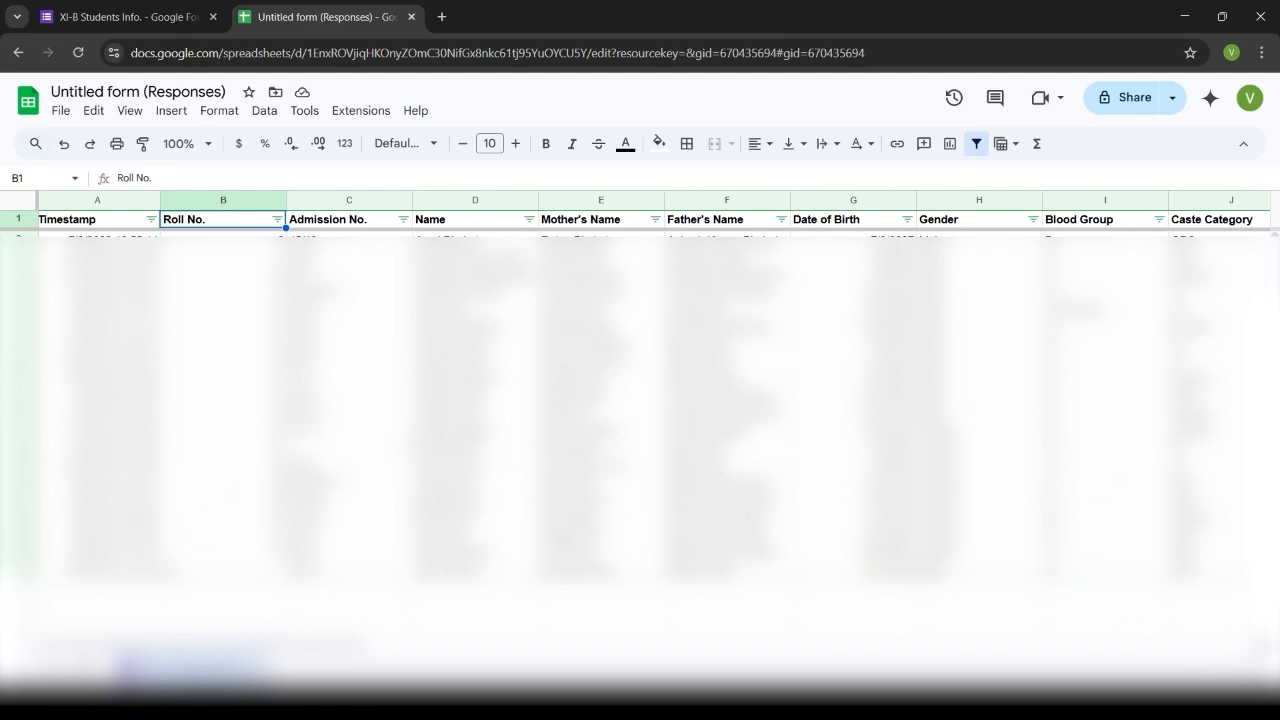
scroll(654, 385, "right", 5)
scroll(654, 385, "right", 6)
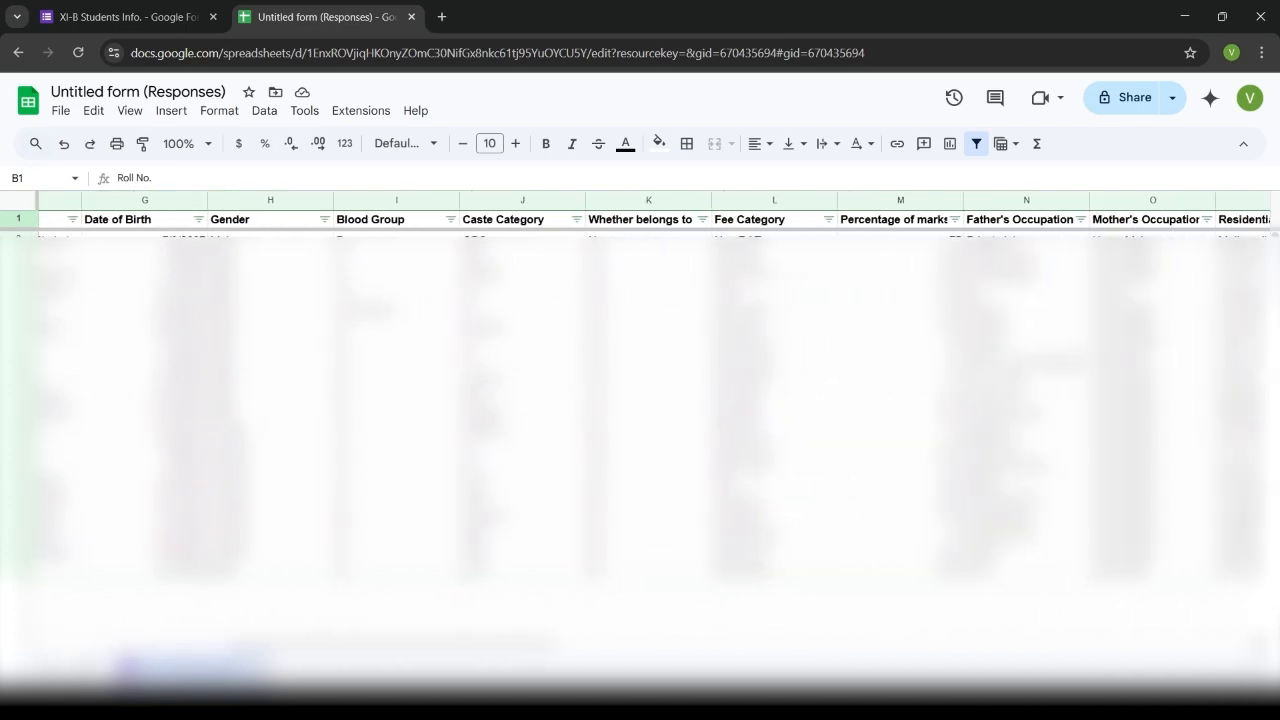
scroll(654, 385, "right", 6)
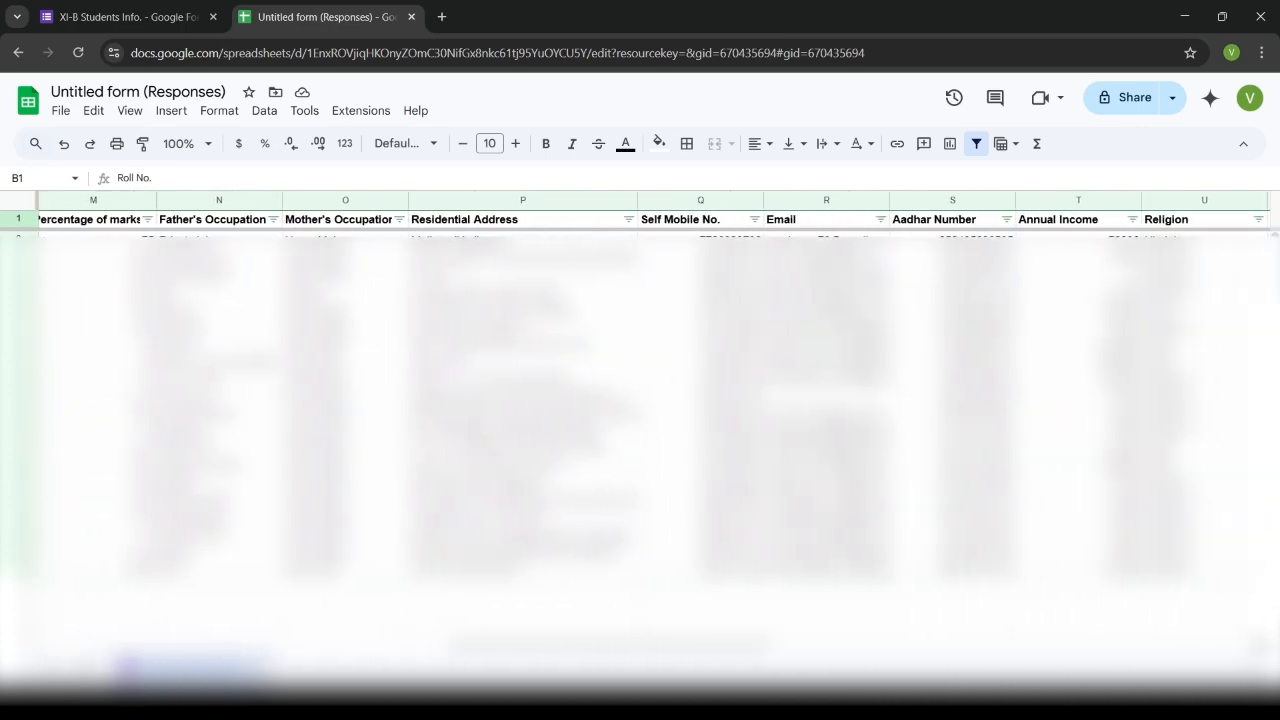
scroll(654, 385, "right", 3)
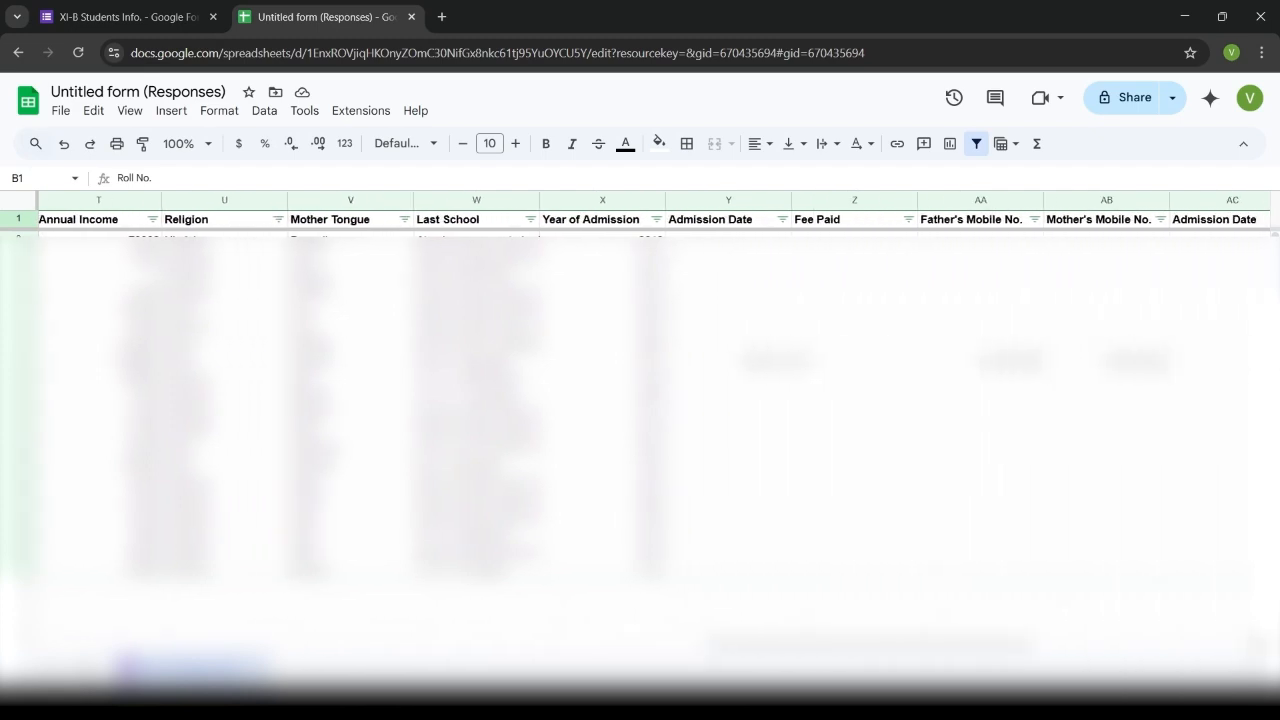
scroll(654, 385, "right", 5)
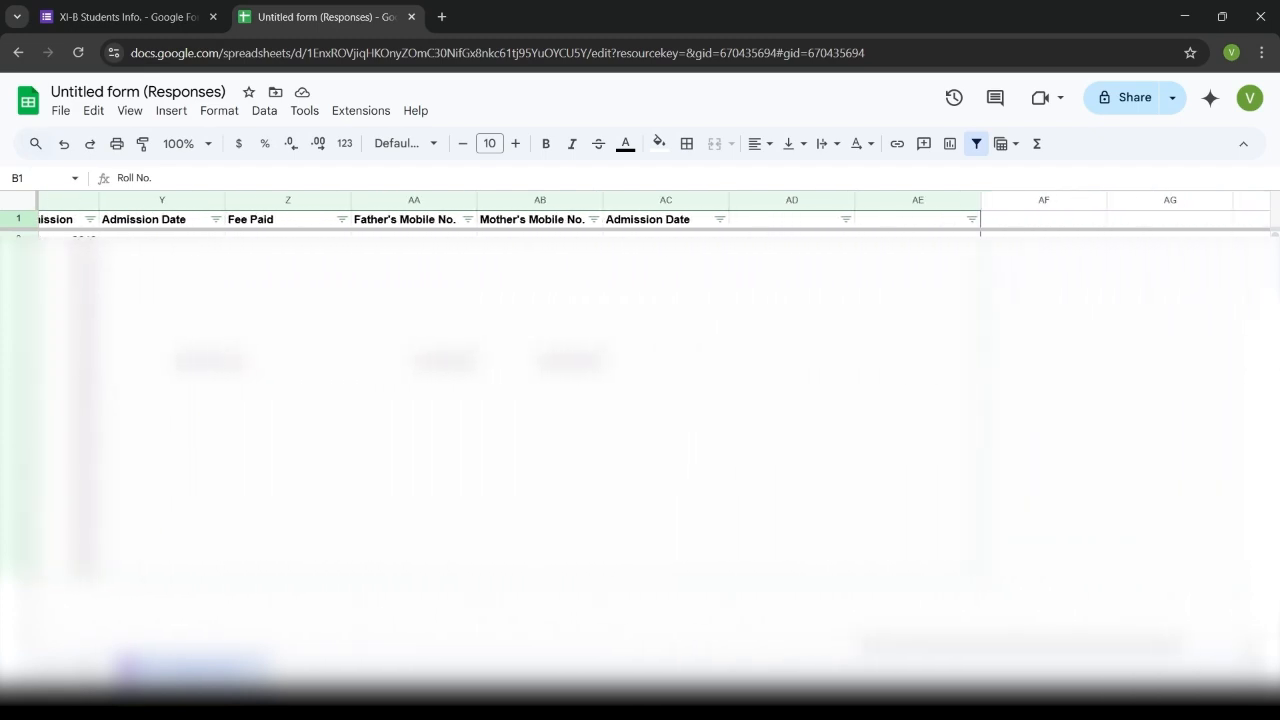
scroll(654, 385, "left", 7)
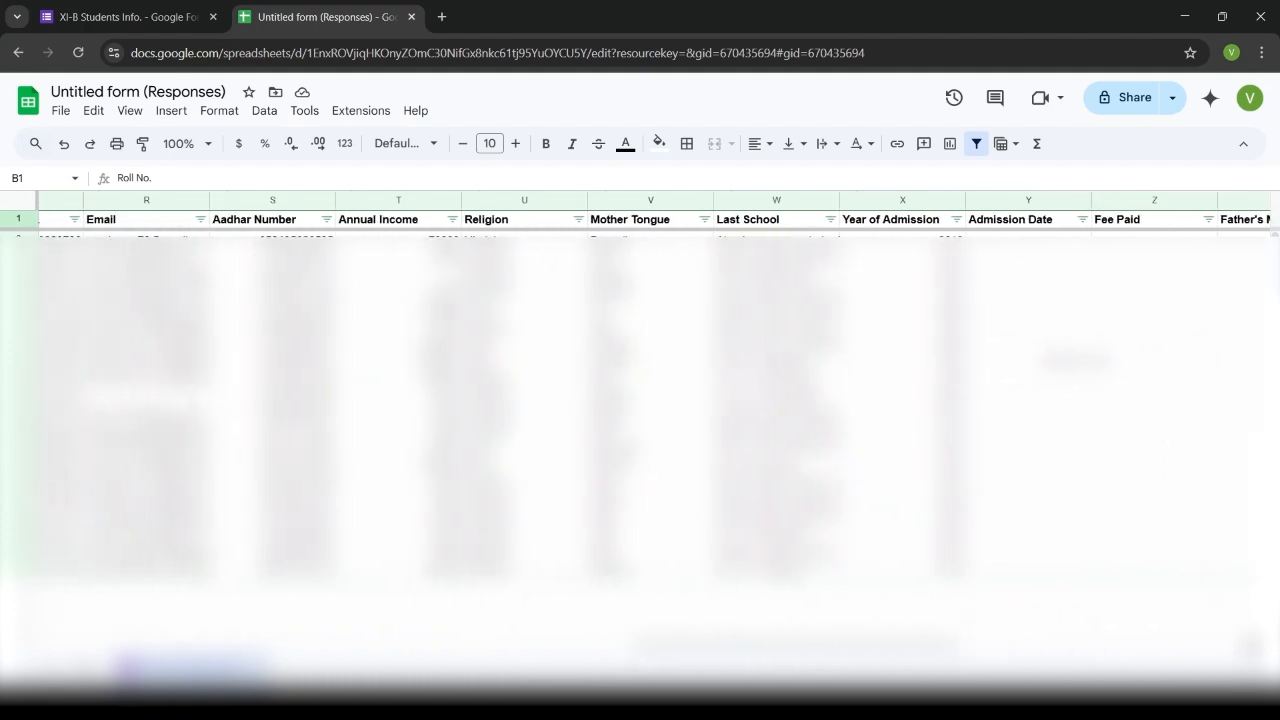
scroll(654, 385, "left", 9)
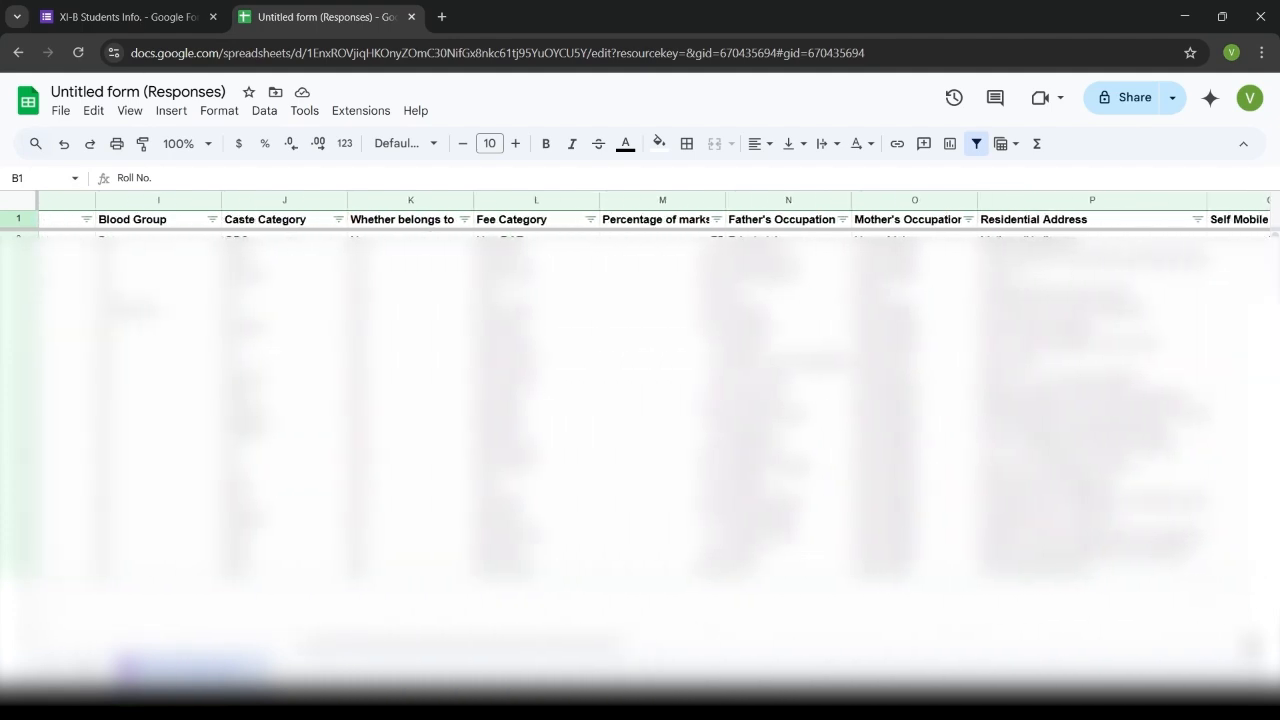
scroll(654, 385, "left", 8)
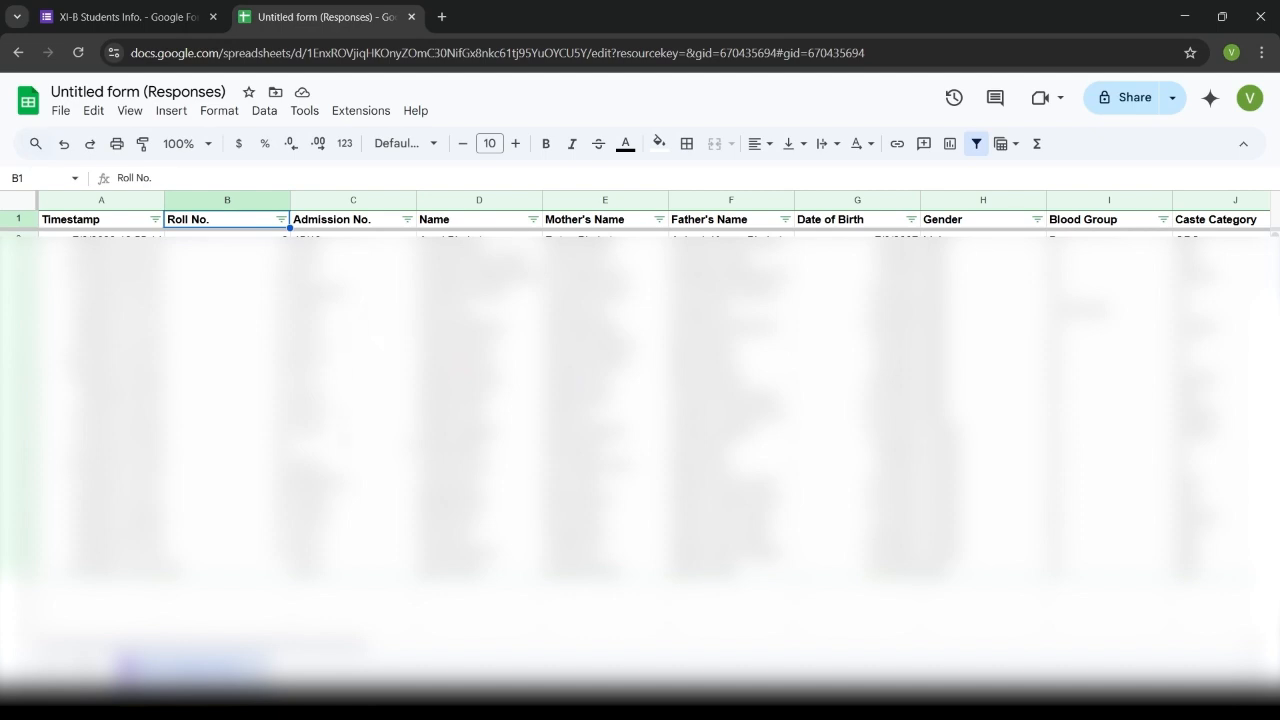
- Close the responses spreadsheet and set the XI-B Students Info. form to accept responses again
left_click(410, 17)
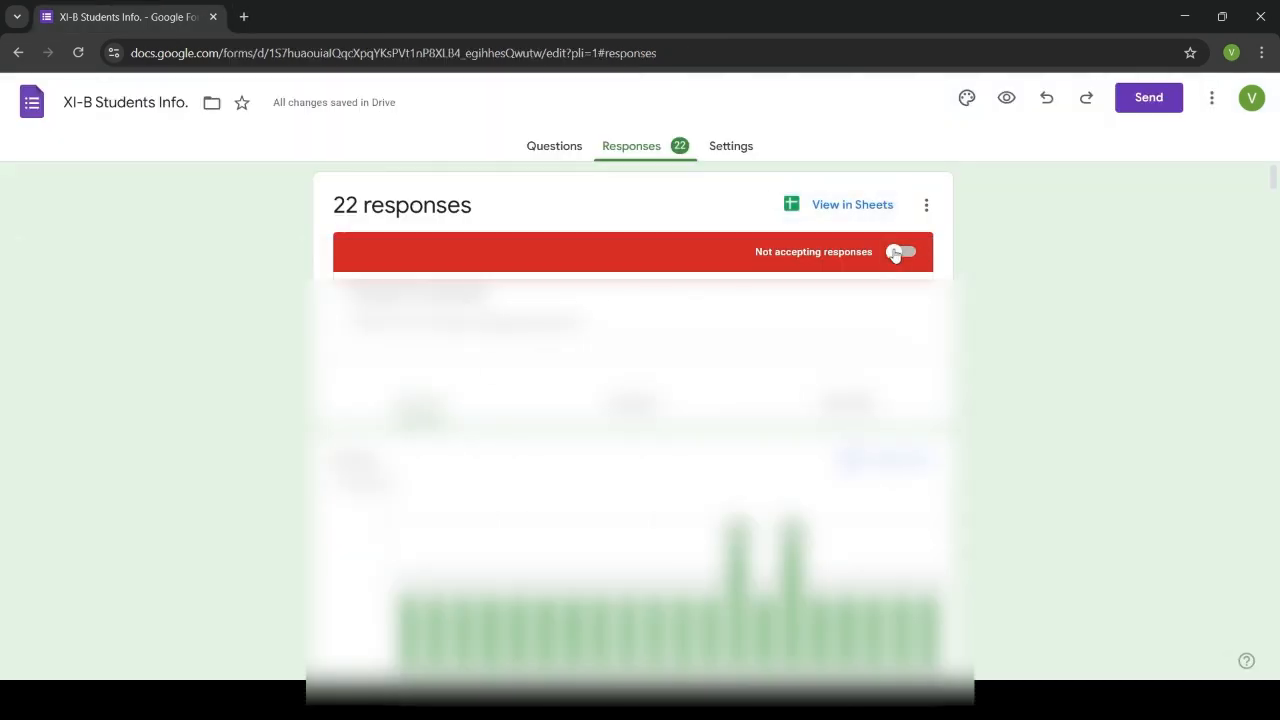
left_click(899, 252)
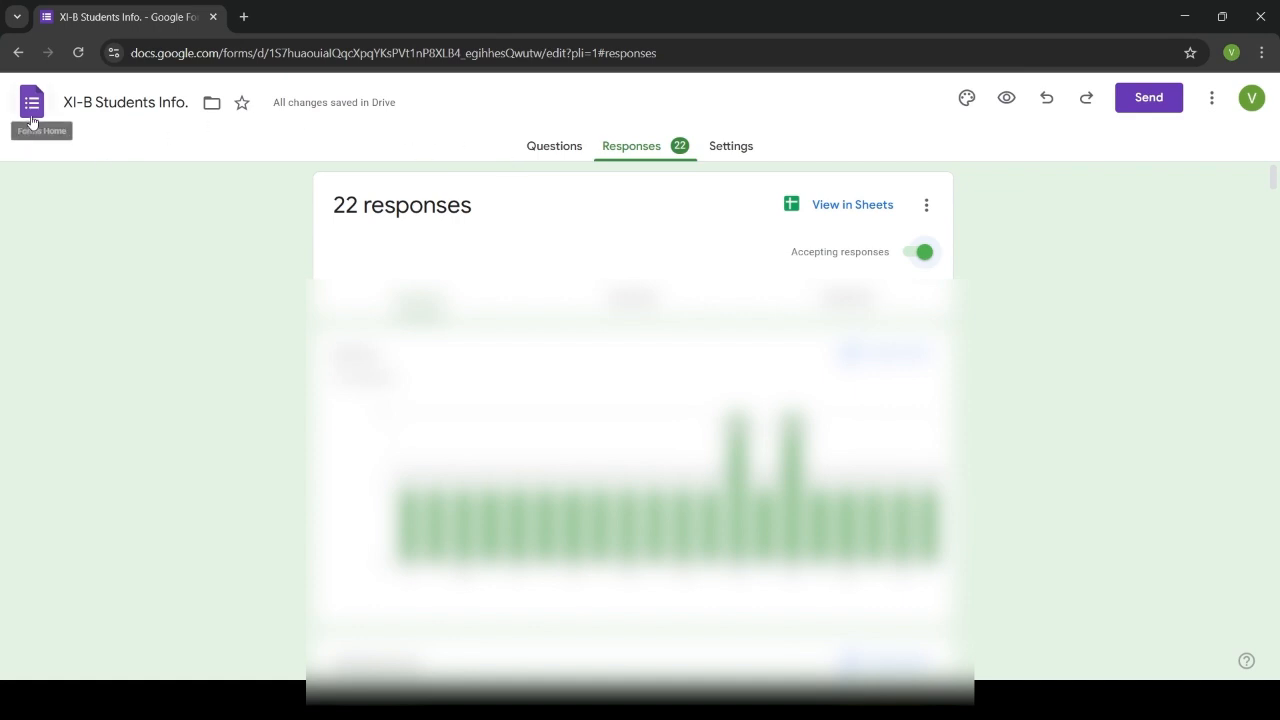
- Go to the Forms home page, create a form from the Event Feedback template, and look over its description and first questions
left_click(30, 128)
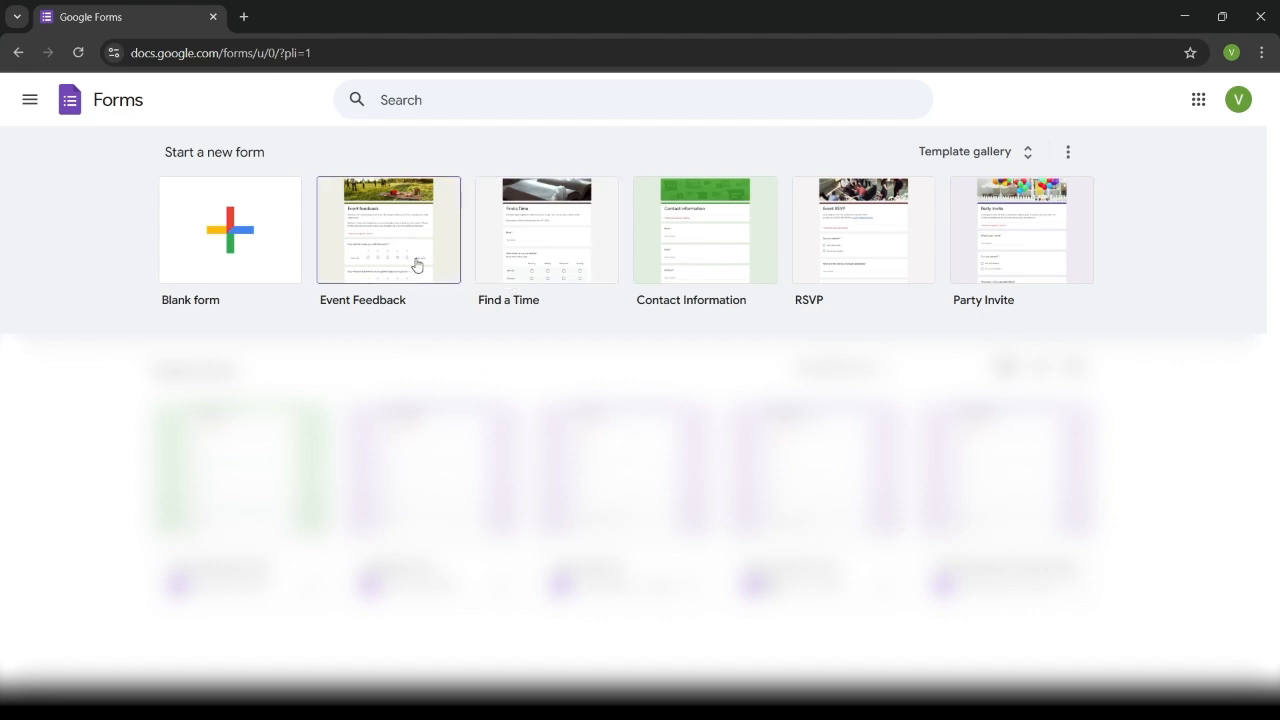
left_click(1027, 152)
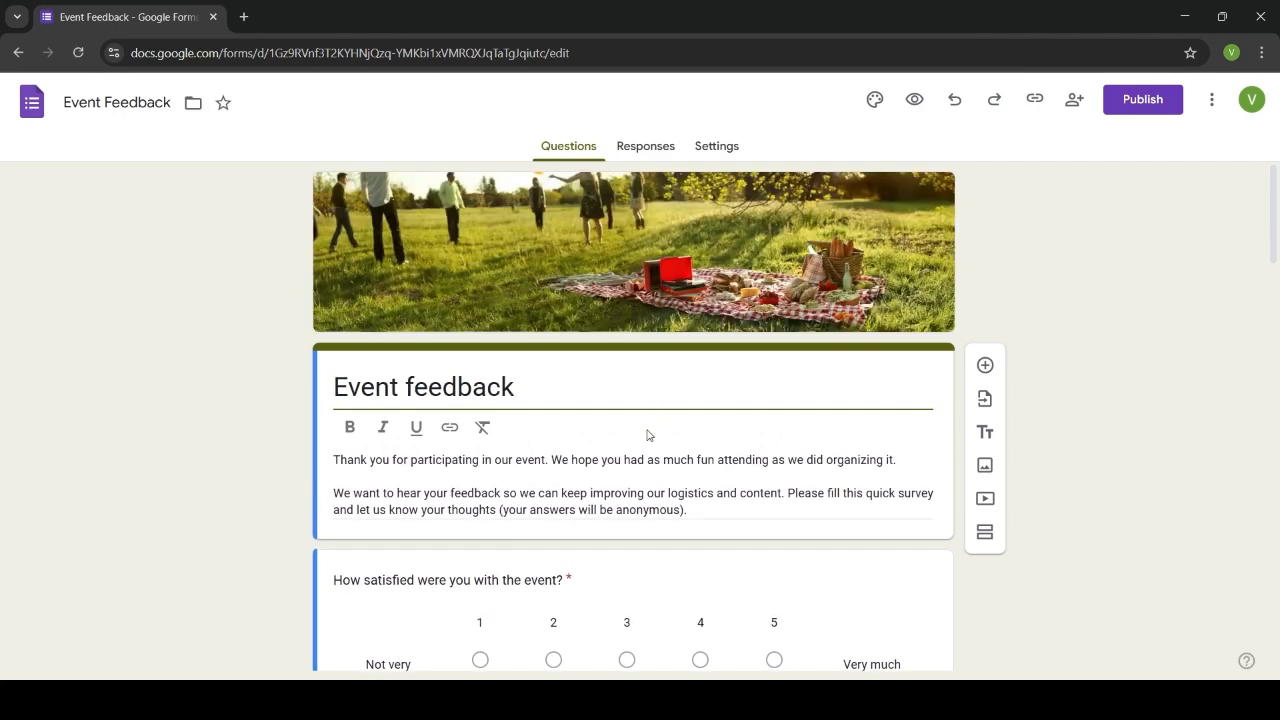
scroll(556, 270, "down", 1)
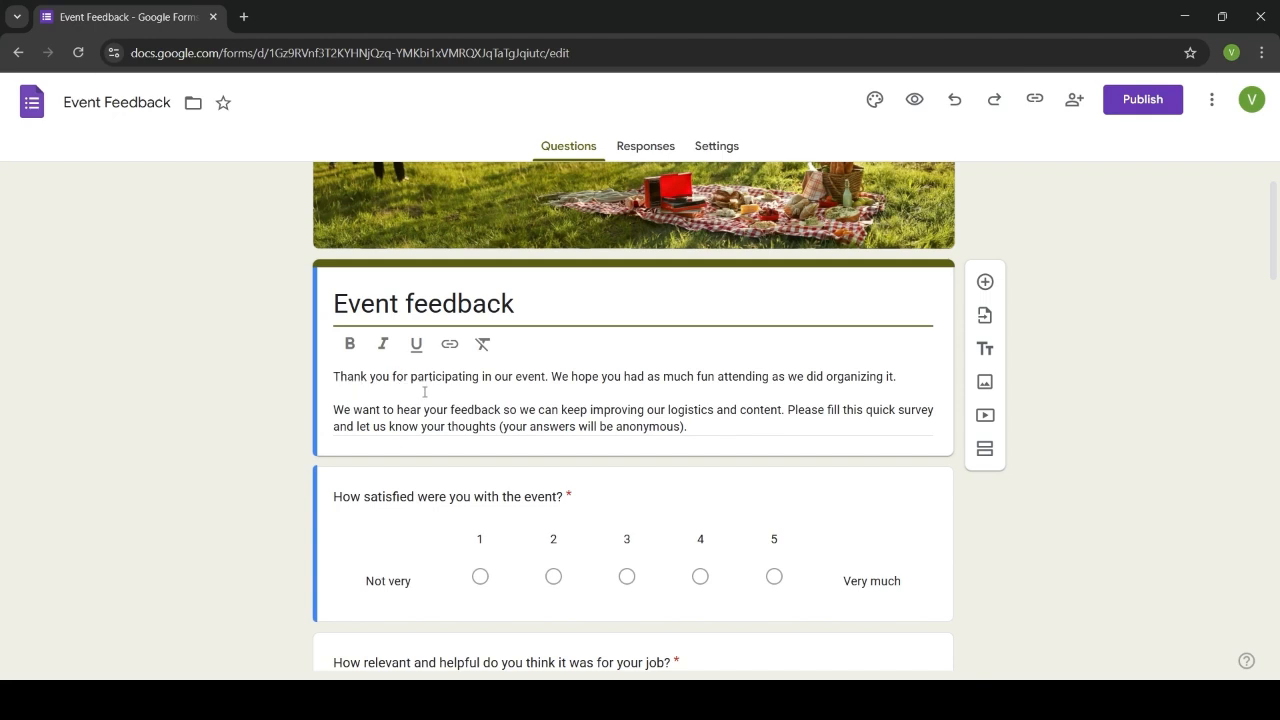
scroll(624, 410, "down", 1)
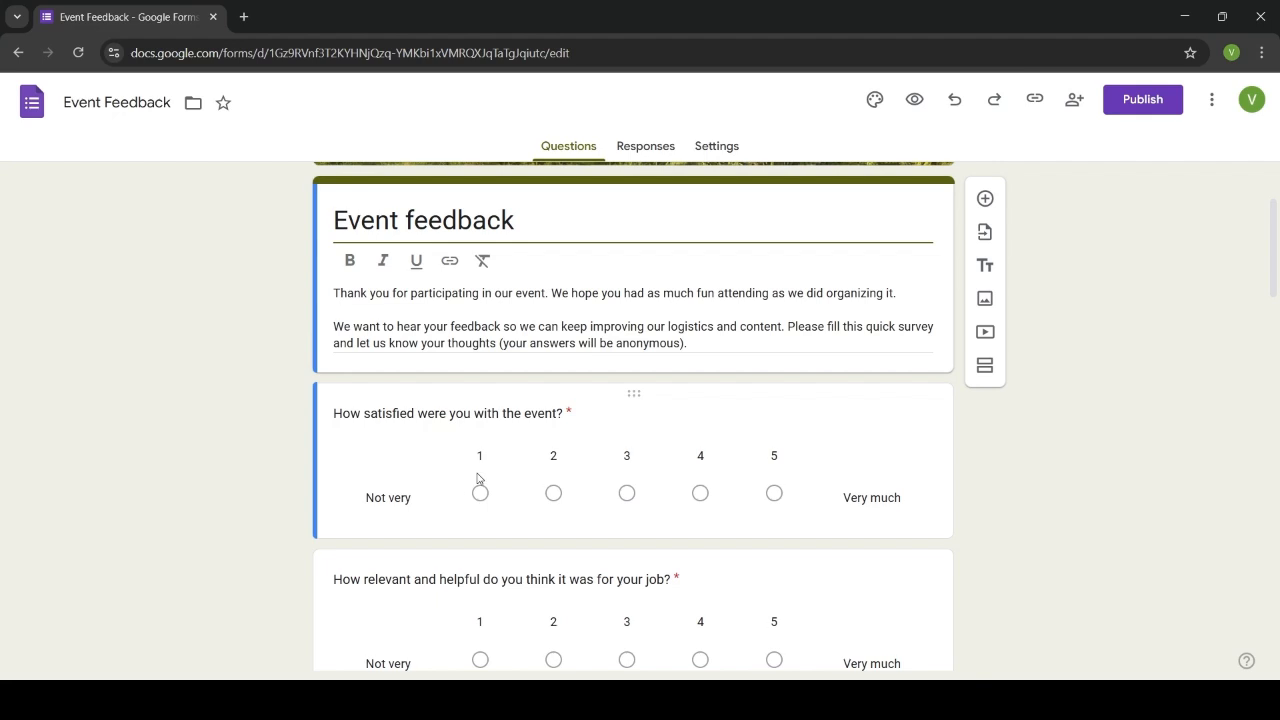
- Examine the template's two linear scale questions on event satisfaction and job relevance, including their 1 to 5 range and end labels
scroll(478, 478, "down", 1)
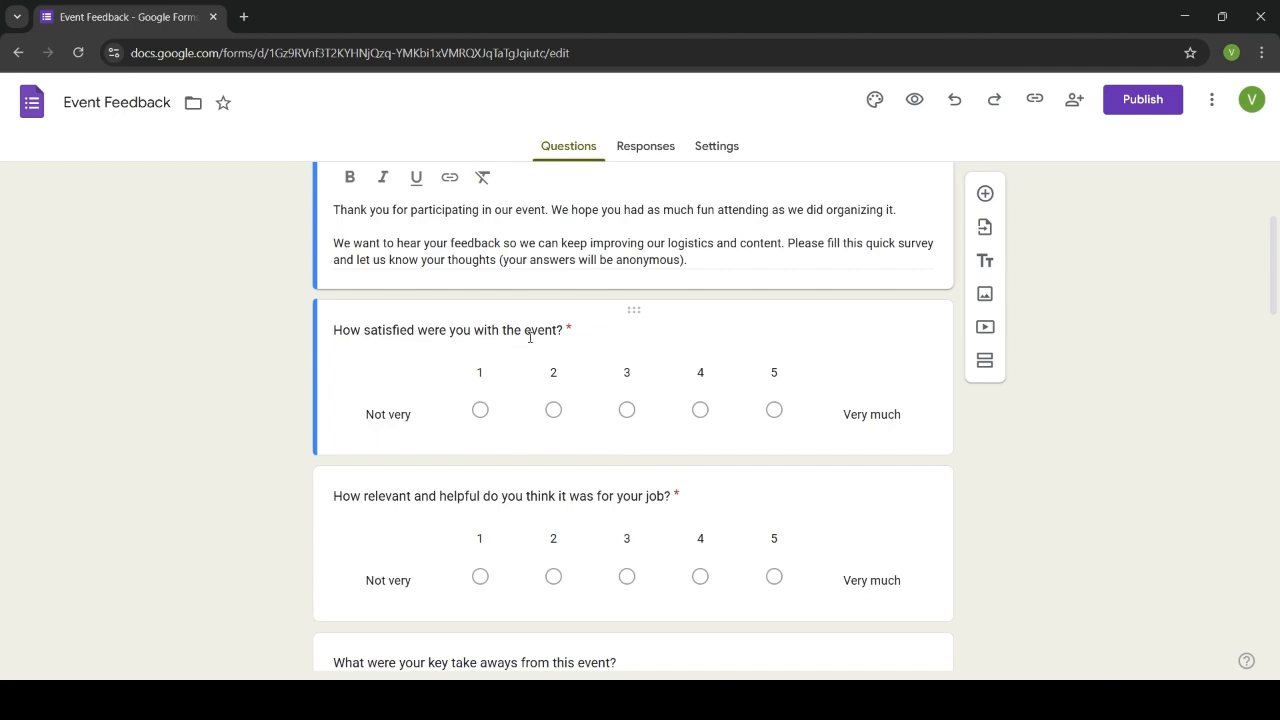
left_click(481, 421)
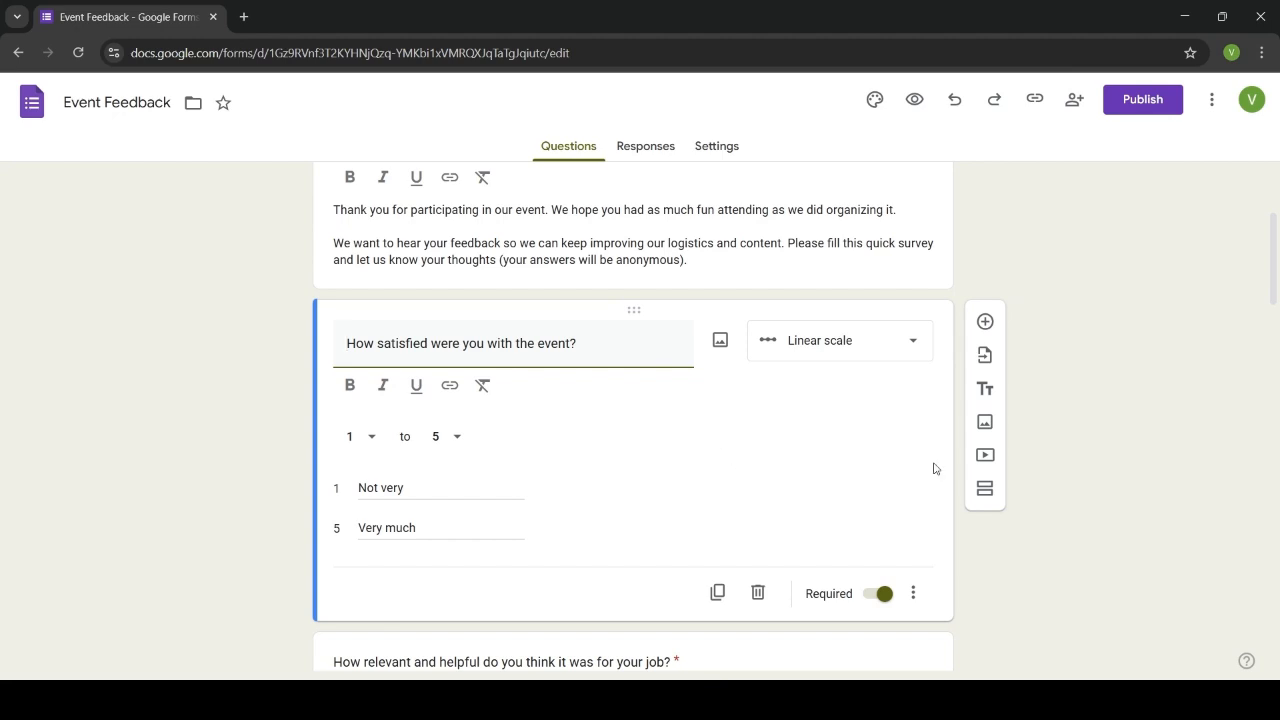
left_click(899, 468)
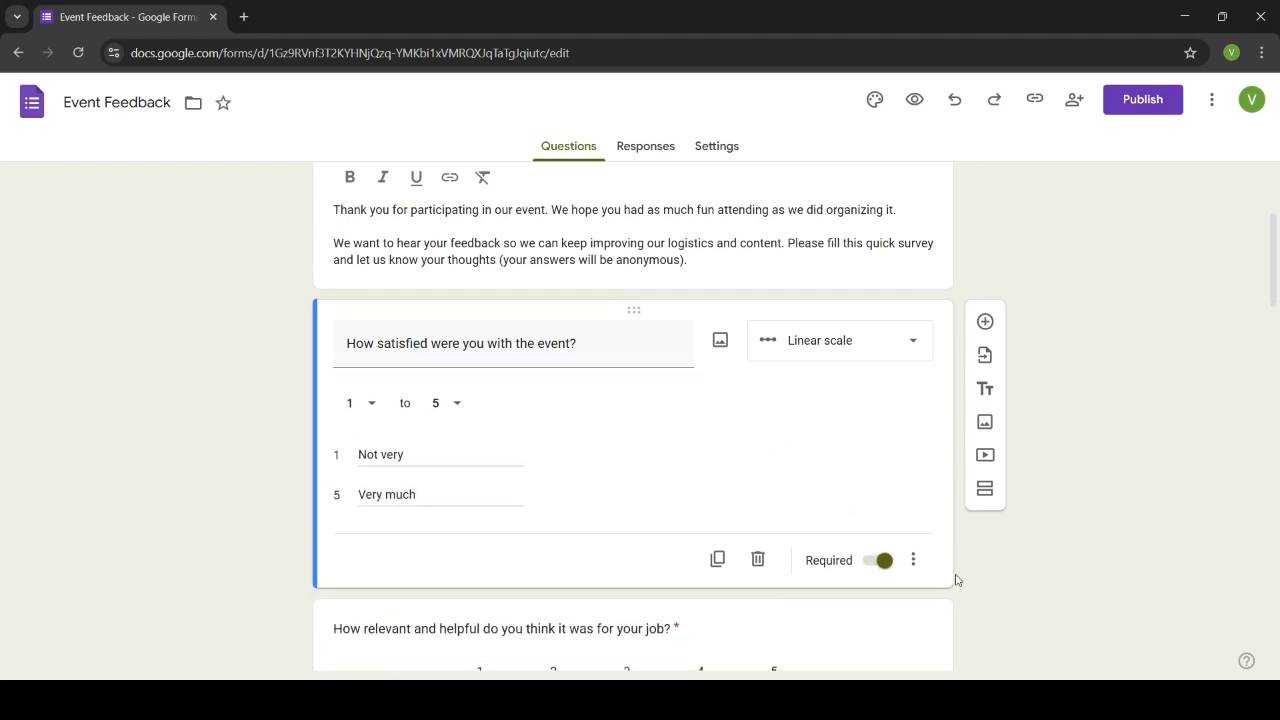
left_click(843, 615)
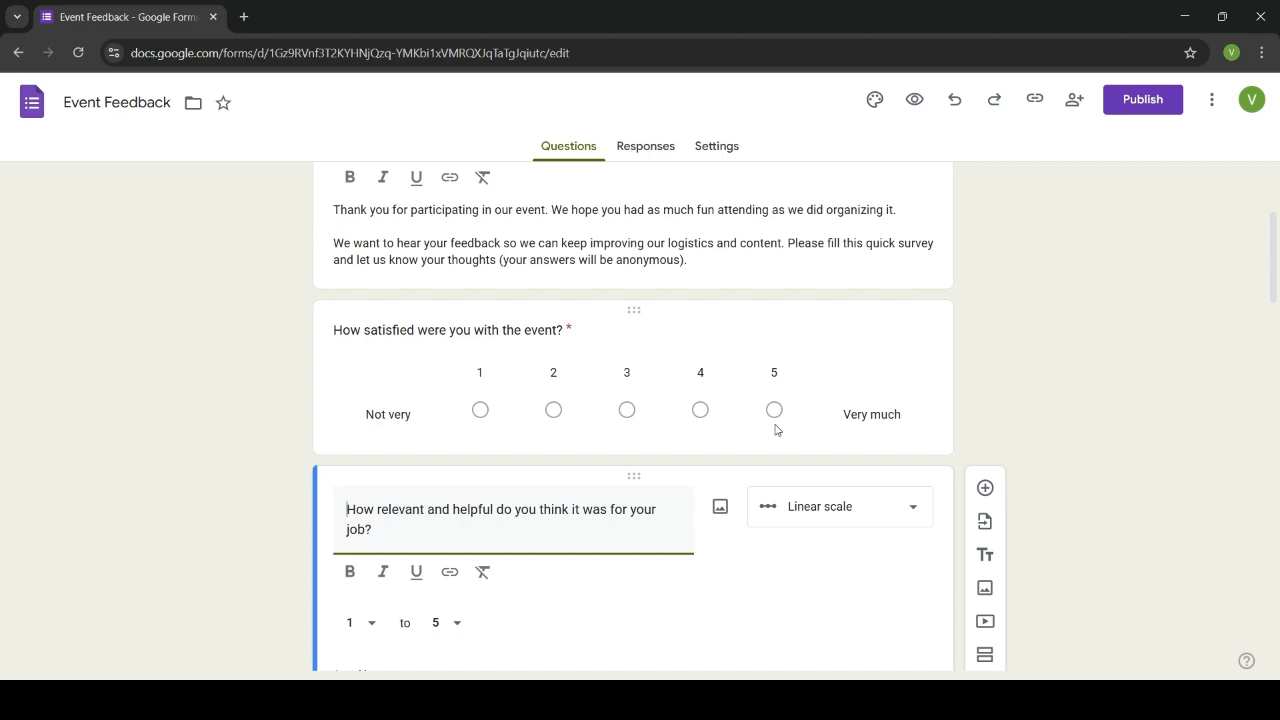
scroll(775, 430, "down", 1)
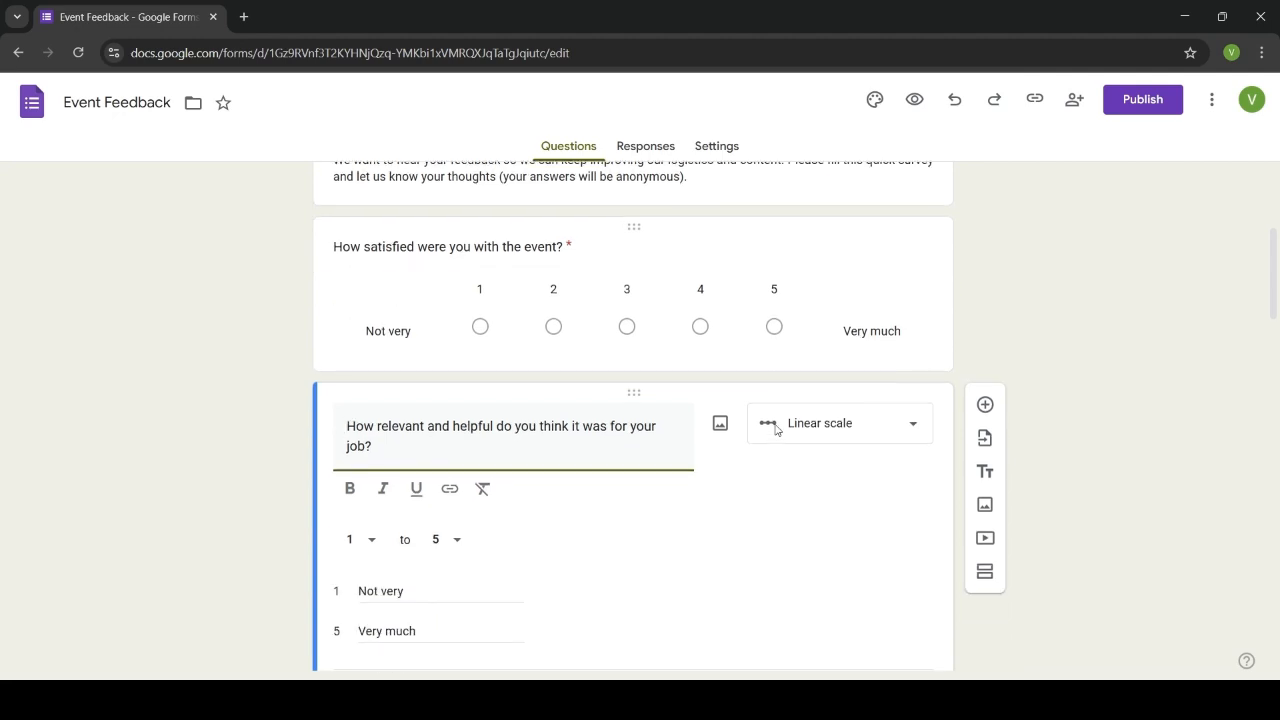
left_click(1171, 434)
scroll(1165, 434, "down", 2)
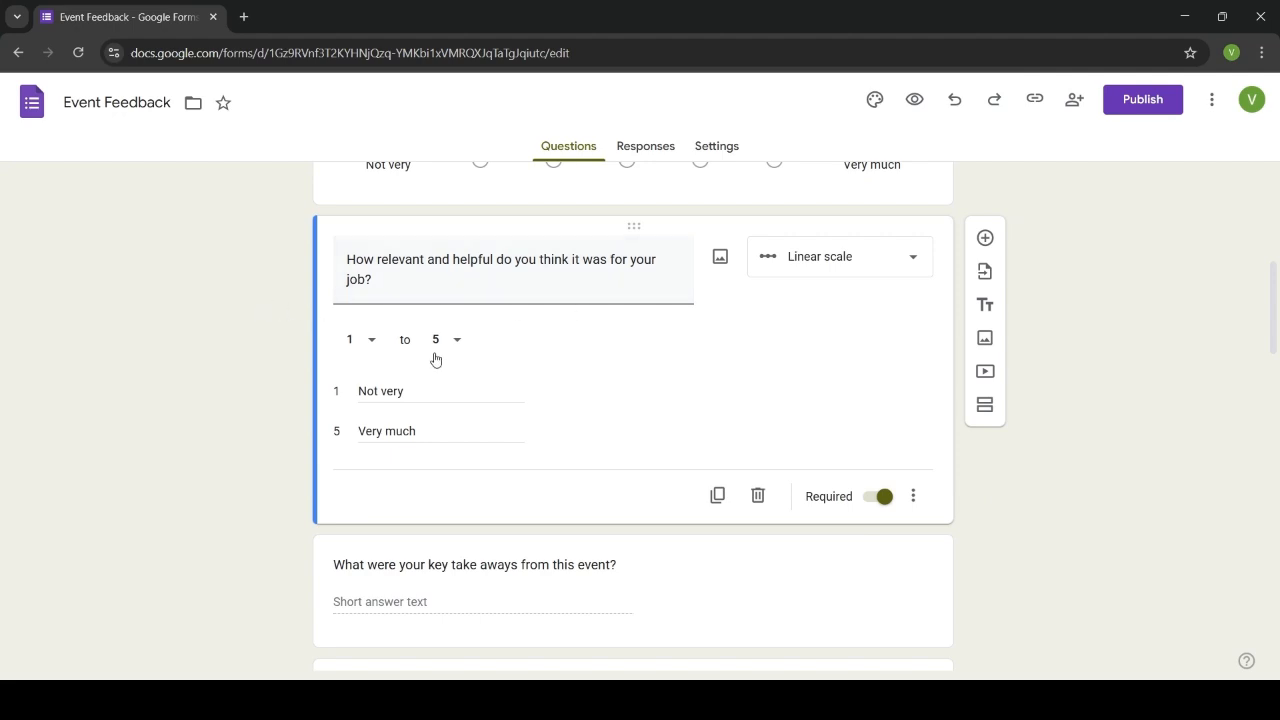
scroll(529, 320, "down", 3)
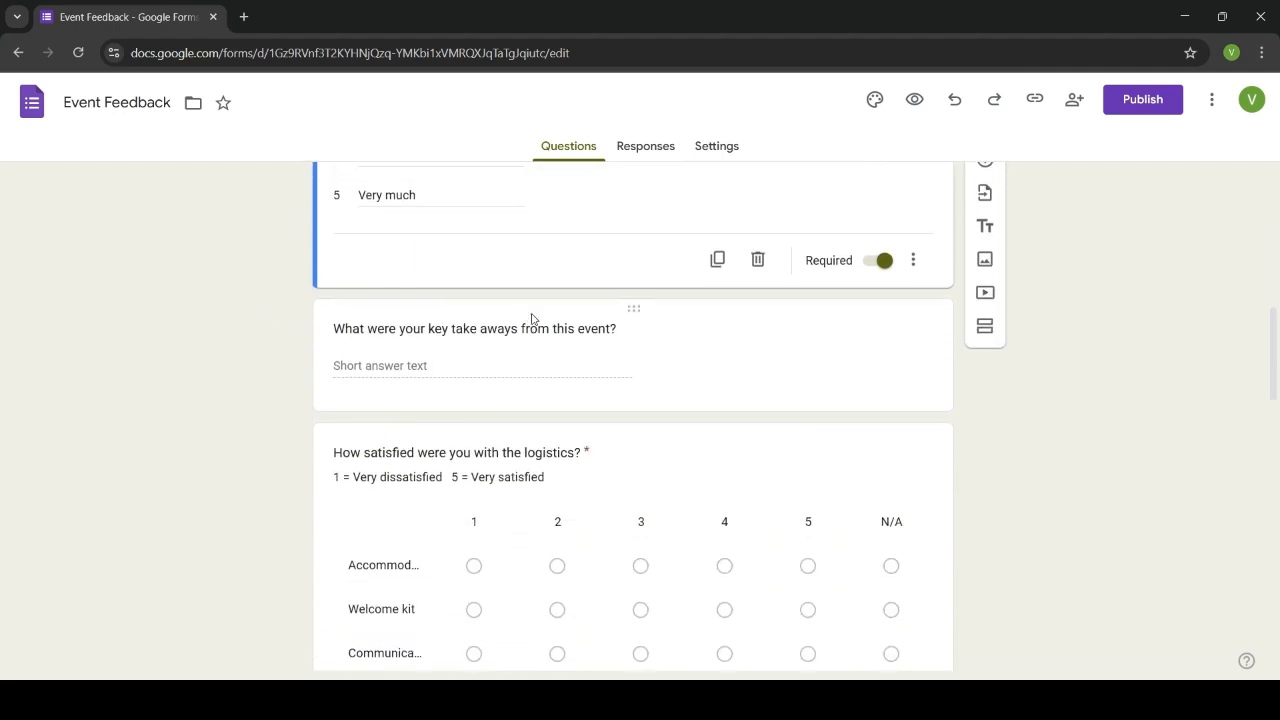
scroll(357, 340, "up", 5)
scroll(373, 333, "up", 4)
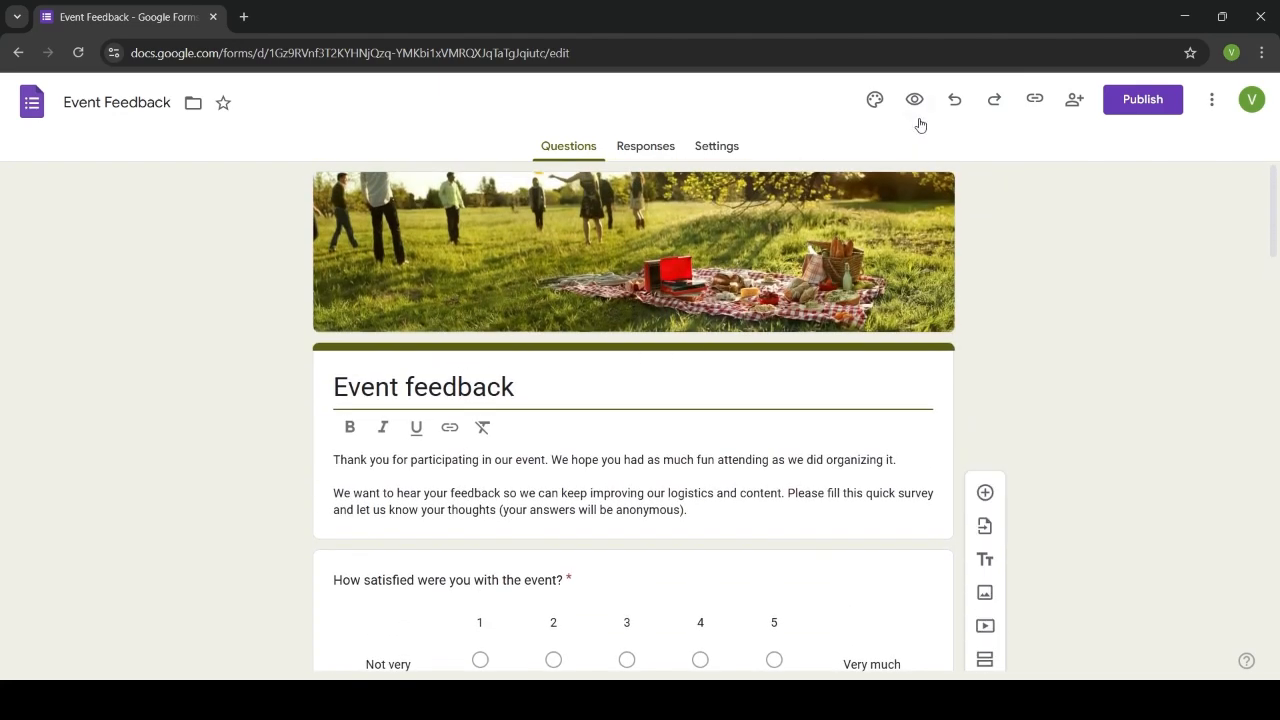
- Preview the Event feedback form, rate event satisfaction as 1, and try the answer field for key take aways
scroll(651, 388, "down", 3)
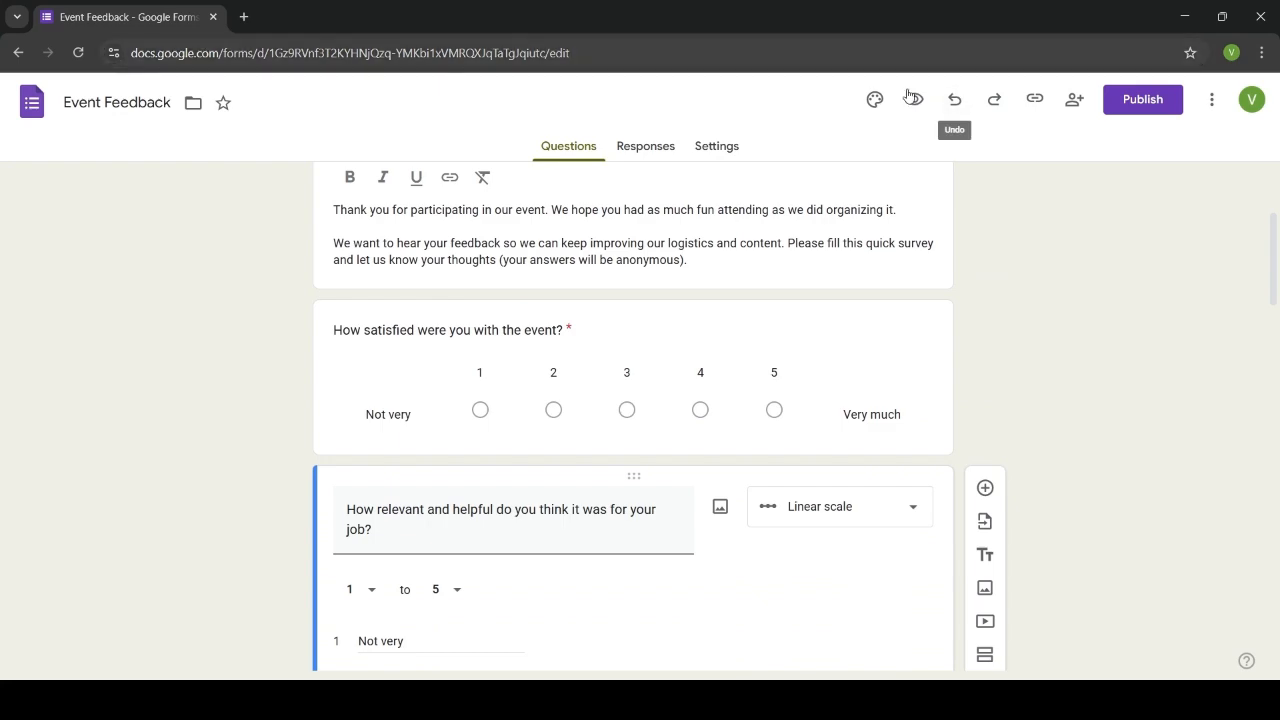
left_click(912, 98)
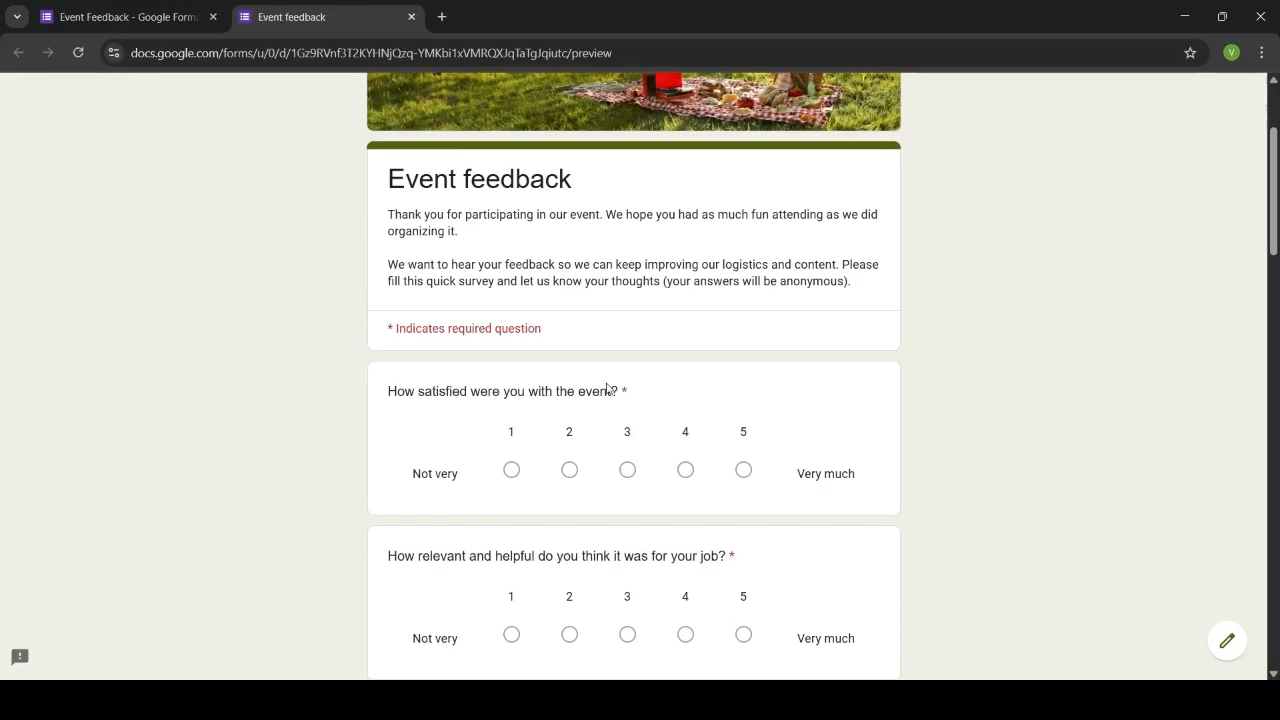
left_click(511, 406)
scroll(691, 441, "down", 2)
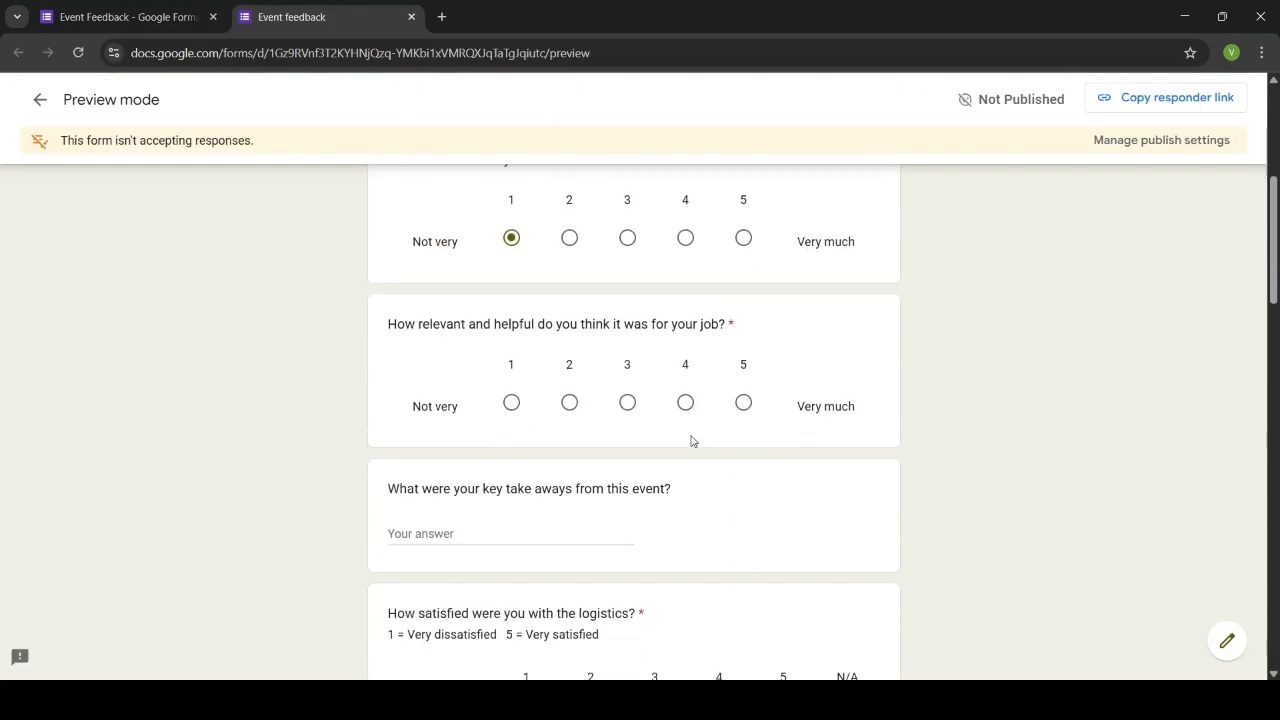
scroll(691, 441, "down", 1)
scroll(459, 453, "down", 1)
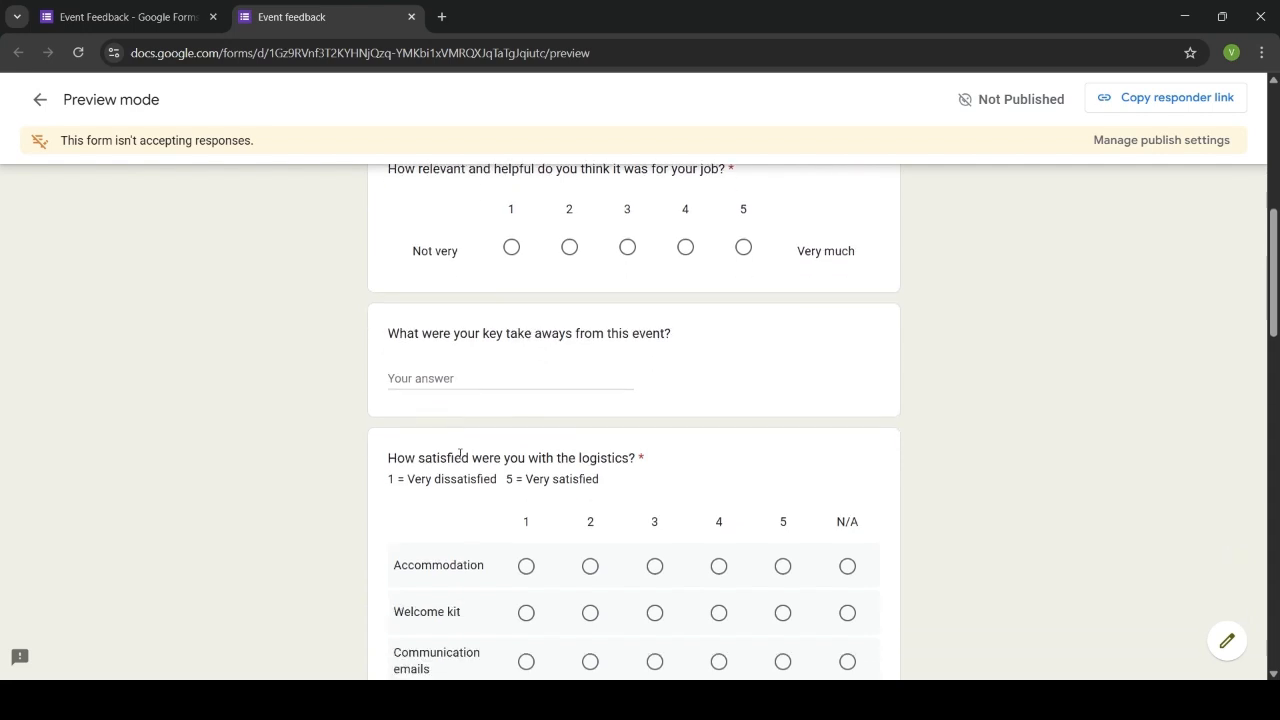
left_click(490, 366)
scroll(490, 367, "down", 2)
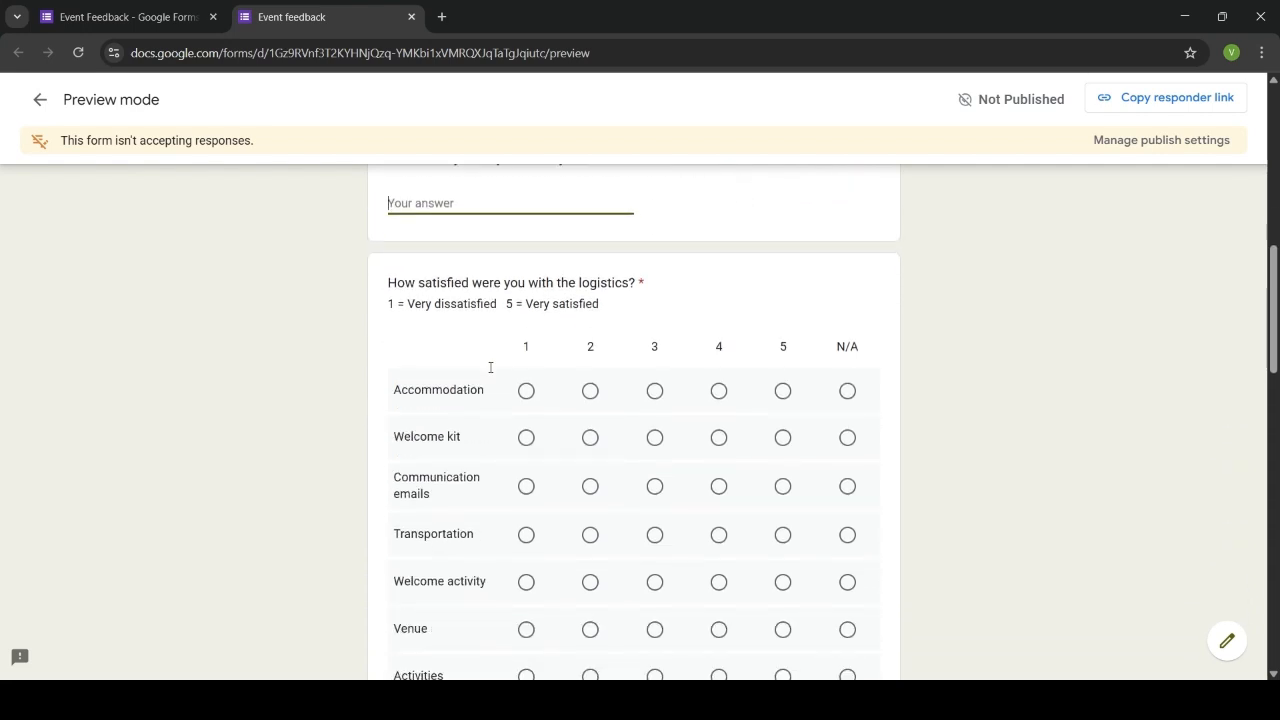
scroll(490, 367, "up", 2)
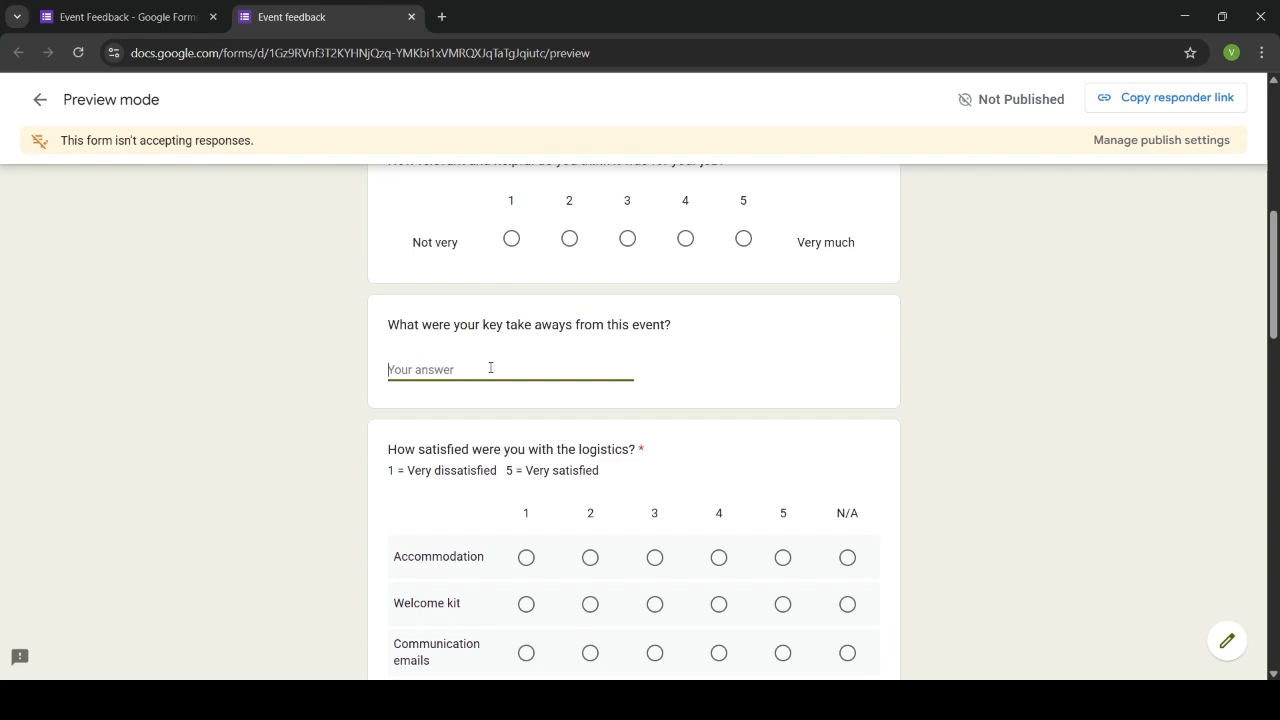
- Examine the previewed questions from the logistics rating grid through session feedback to the optional name field
scroll(491, 368, "down", 1)
scroll(503, 340, "down", 2)
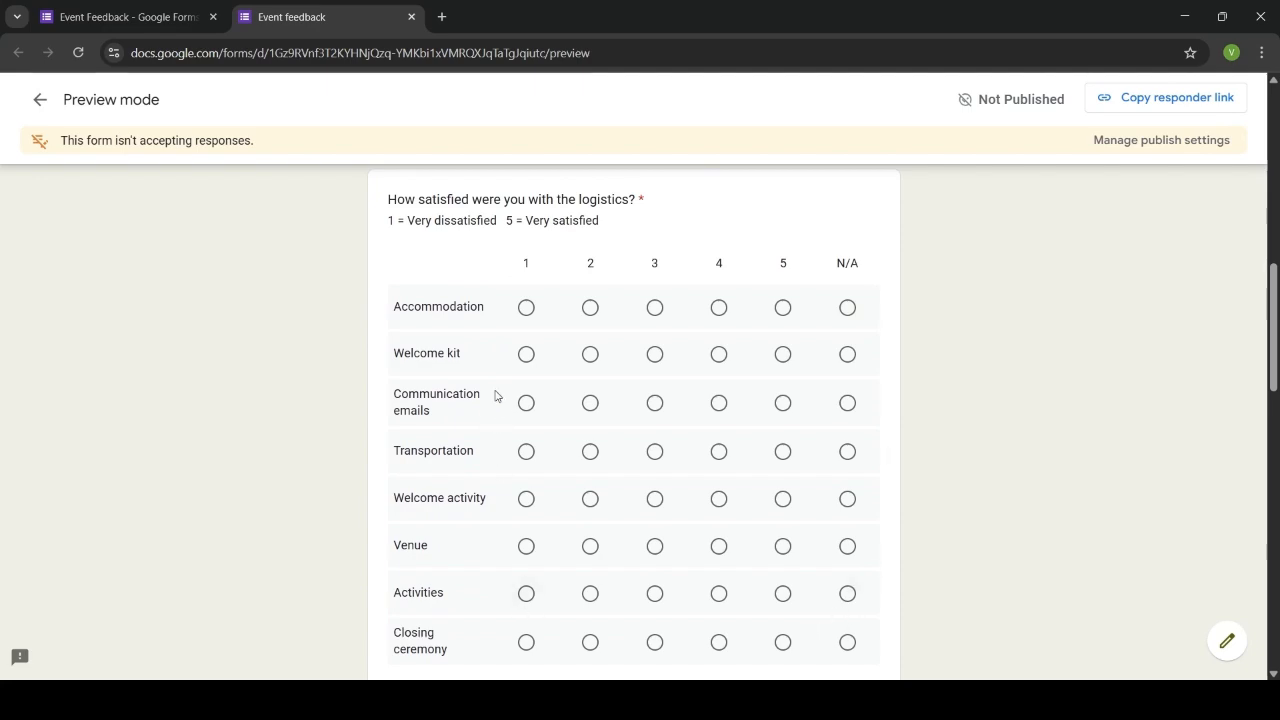
scroll(524, 285, "up", 1)
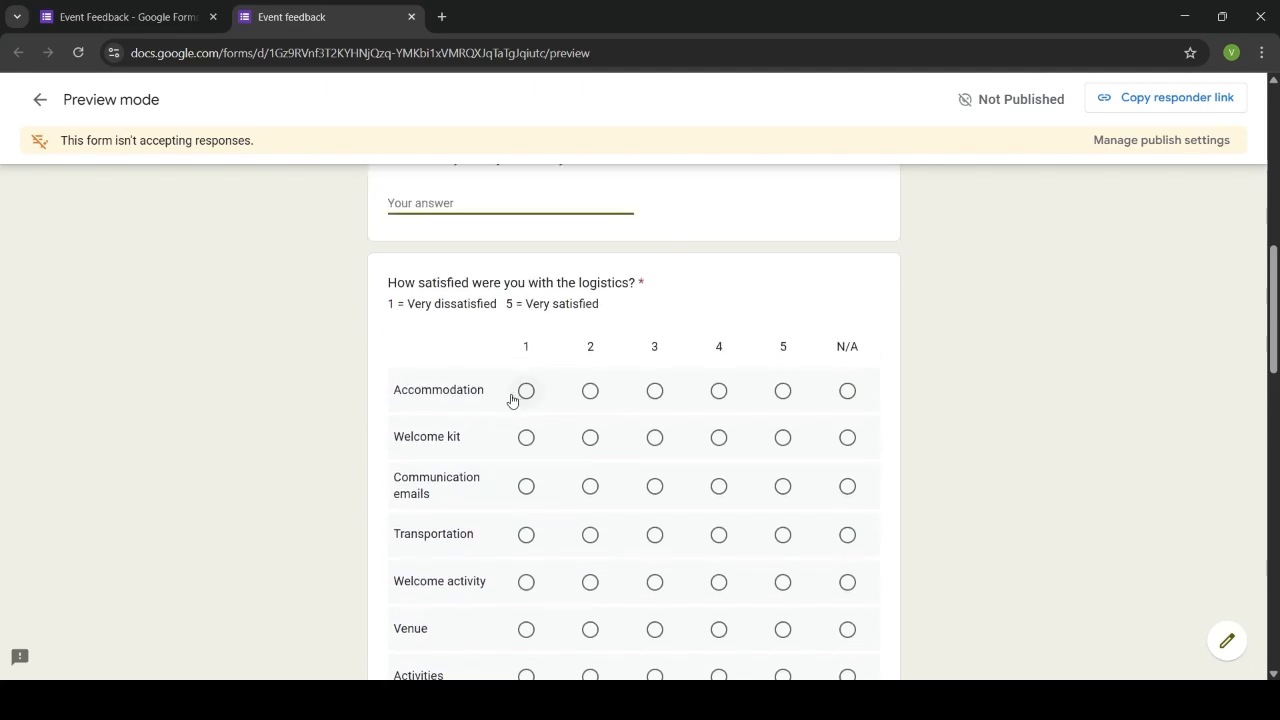
scroll(511, 400, "up", 5)
scroll(511, 400, "down", 6)
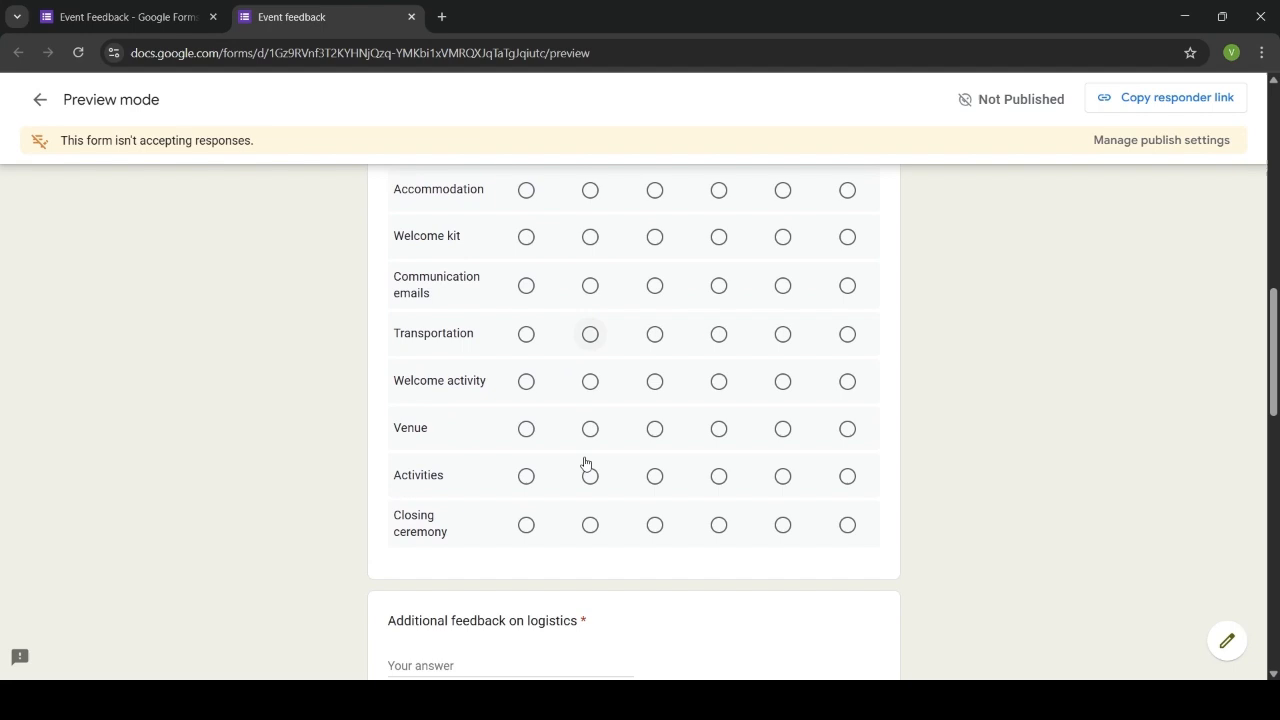
scroll(586, 463, "down", 2)
scroll(589, 469, "up", 2)
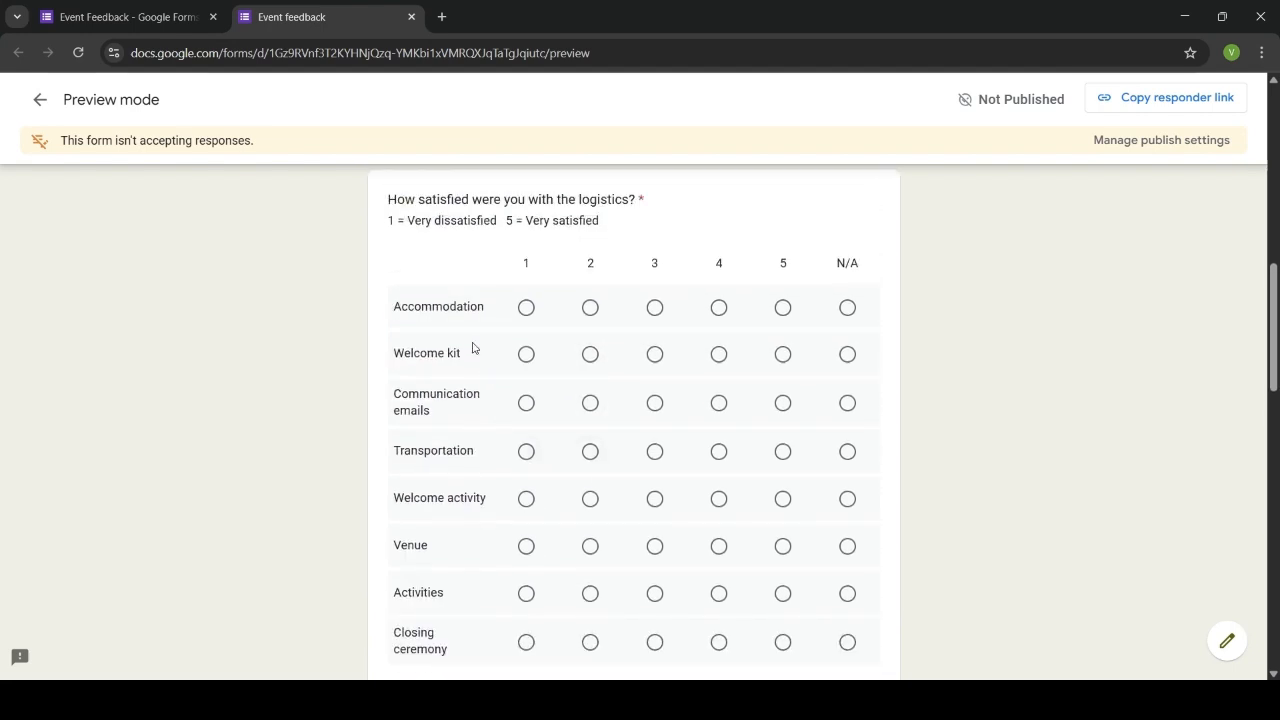
scroll(474, 343, "down", 1)
scroll(472, 343, "down", 6)
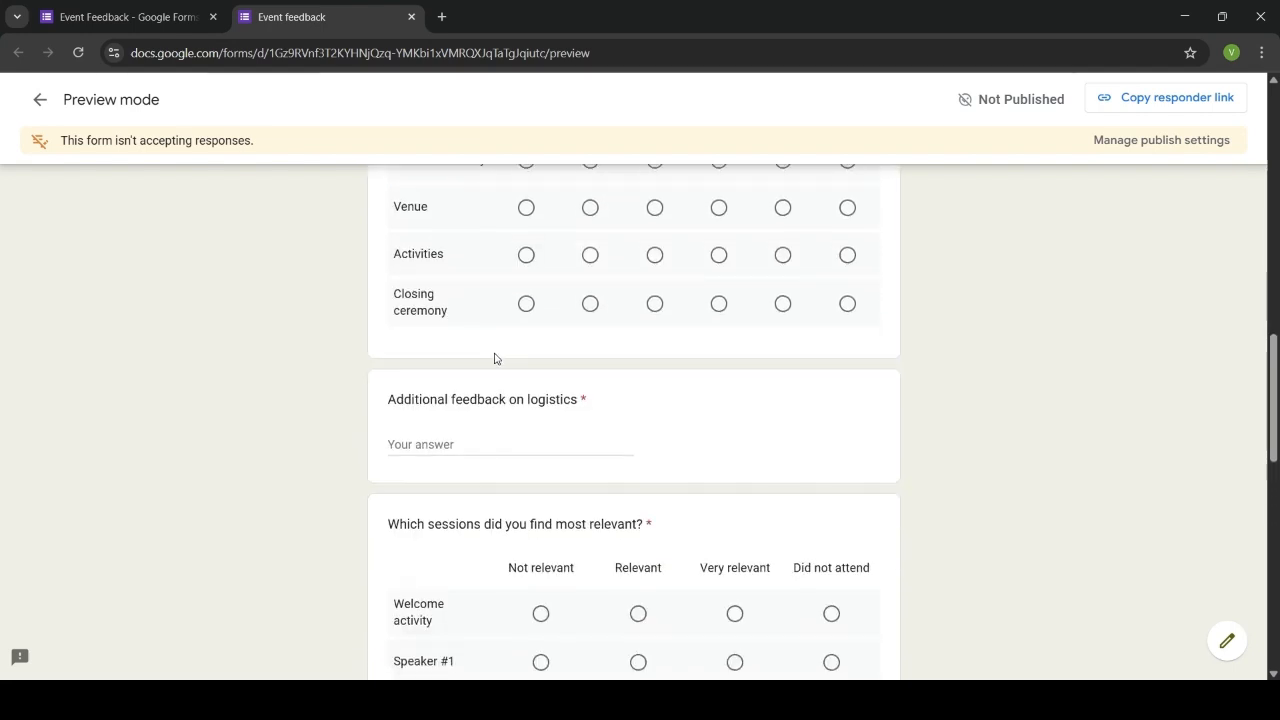
scroll(495, 358, "down", 5)
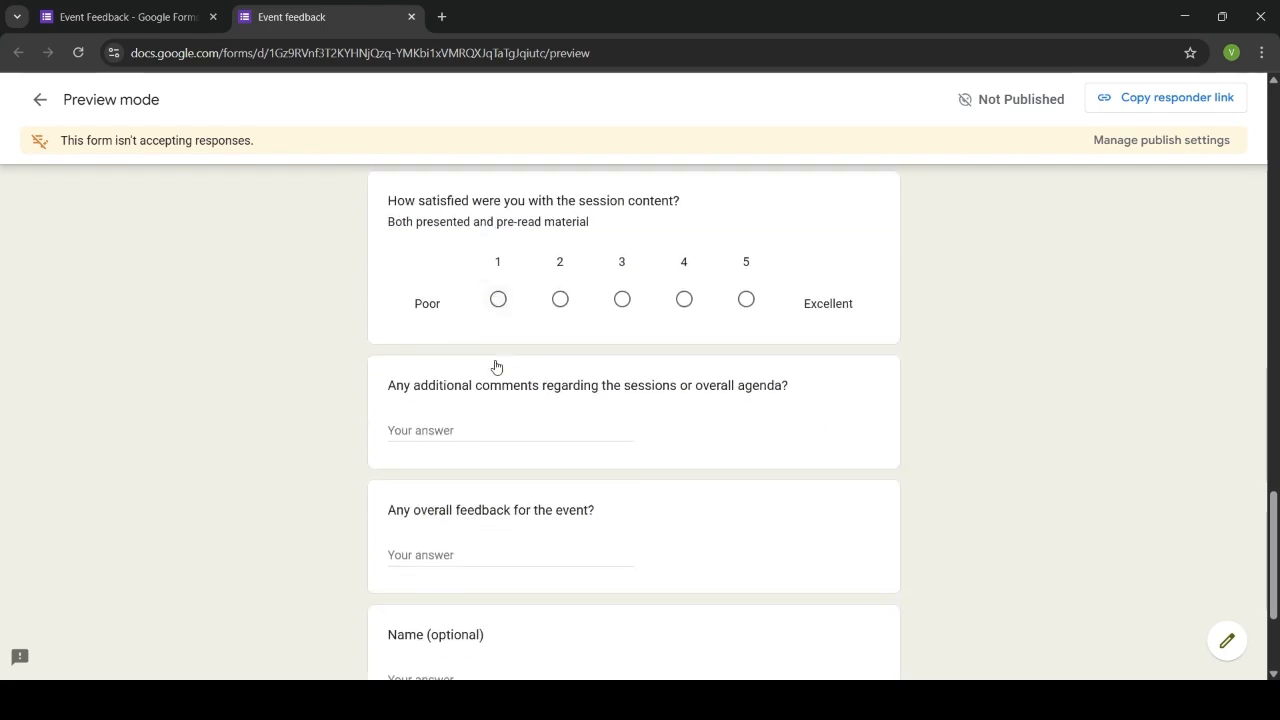
scroll(495, 365, "down", 1)
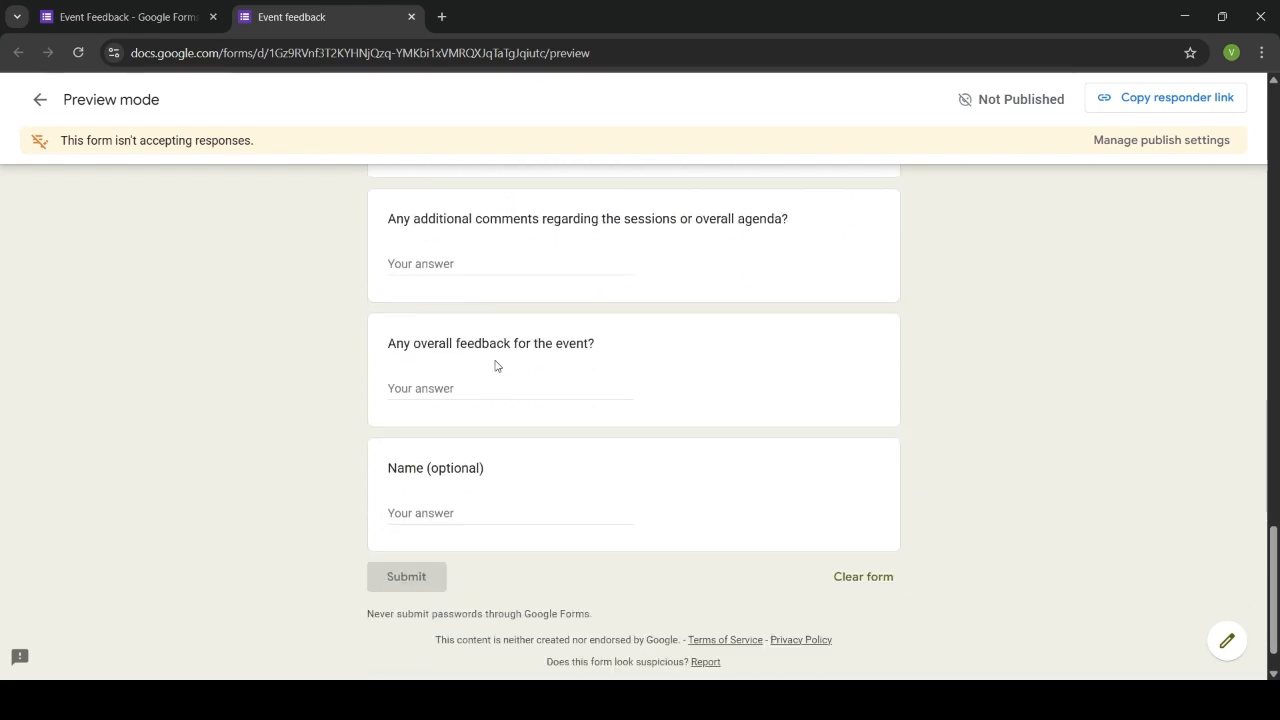
scroll(495, 366, "up", 10)
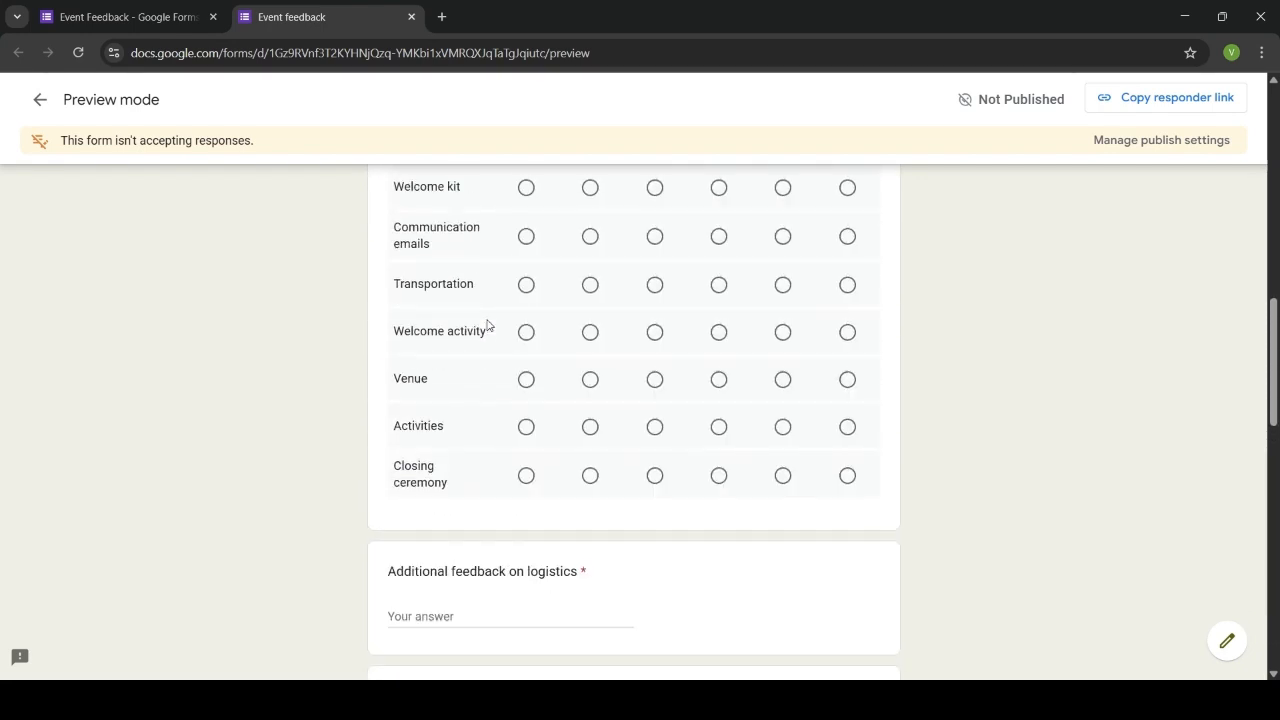
- Leave the preview, return to the Forms home page, and open the Student Database form
left_click(40, 100)
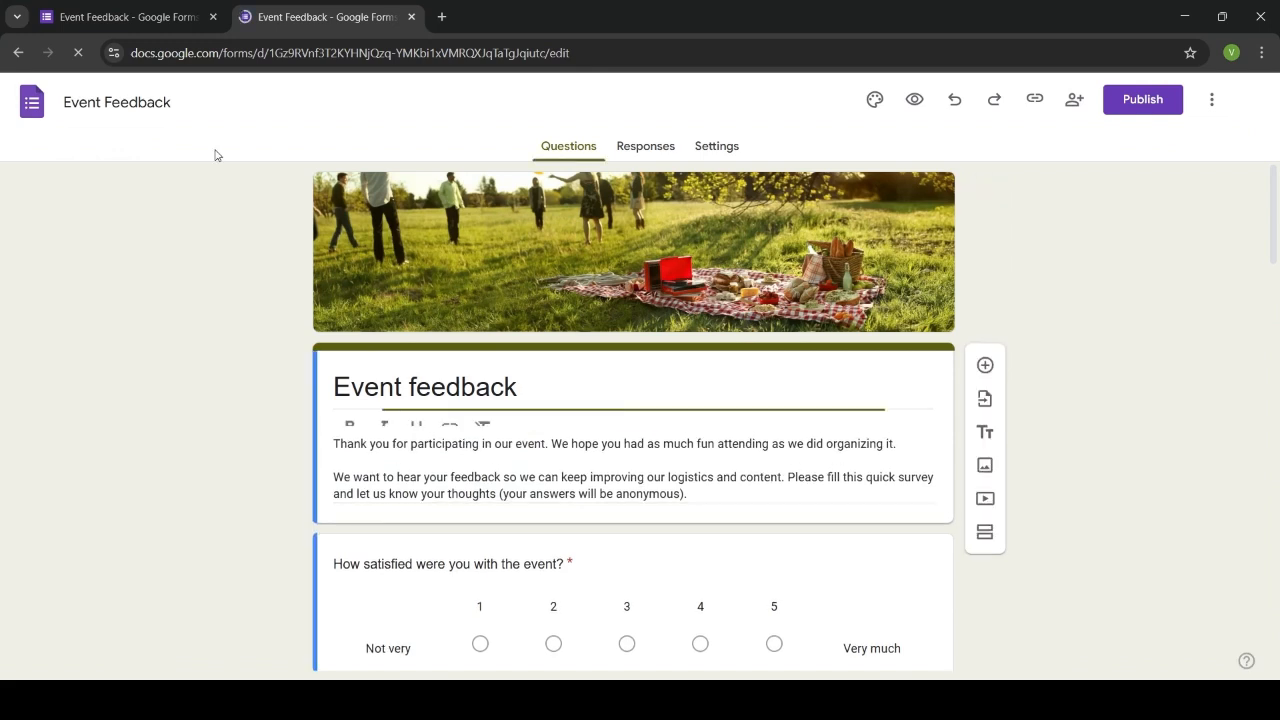
left_click(32, 102)
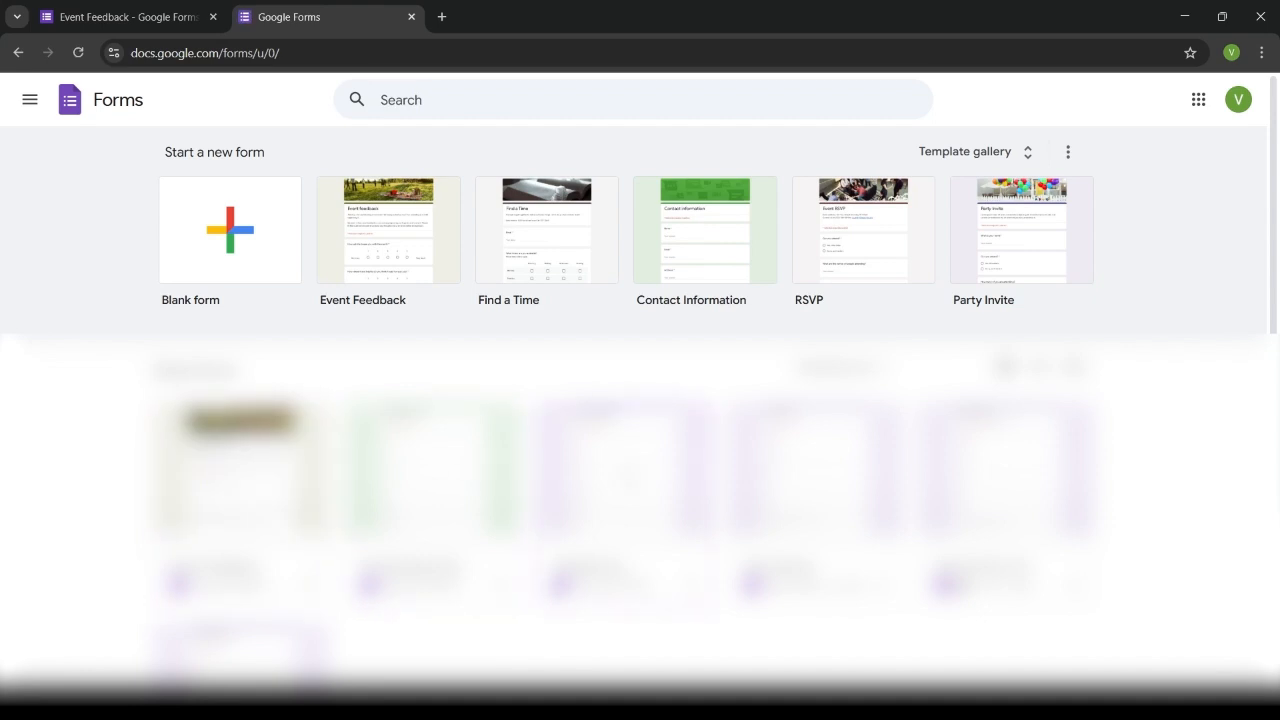
left_click(648, 386)
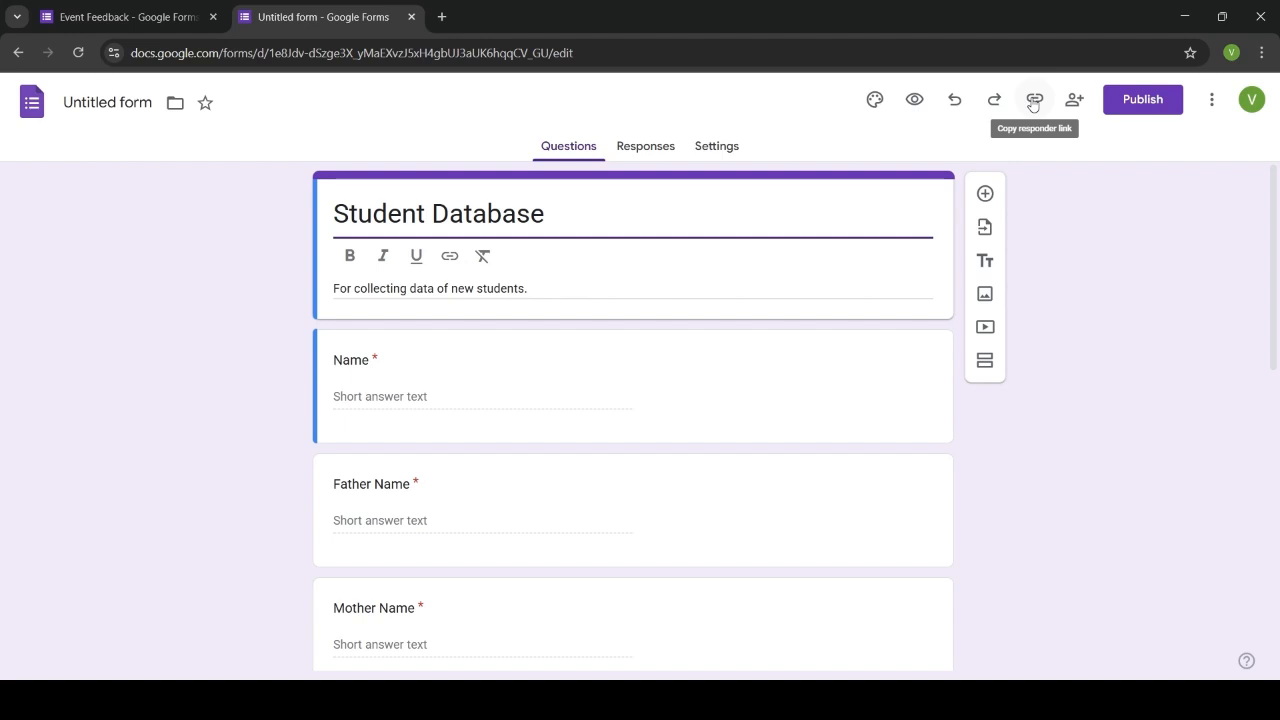
- Publish the Student Database form to anyone with the link and shorten its responder link
left_click(1134, 103)
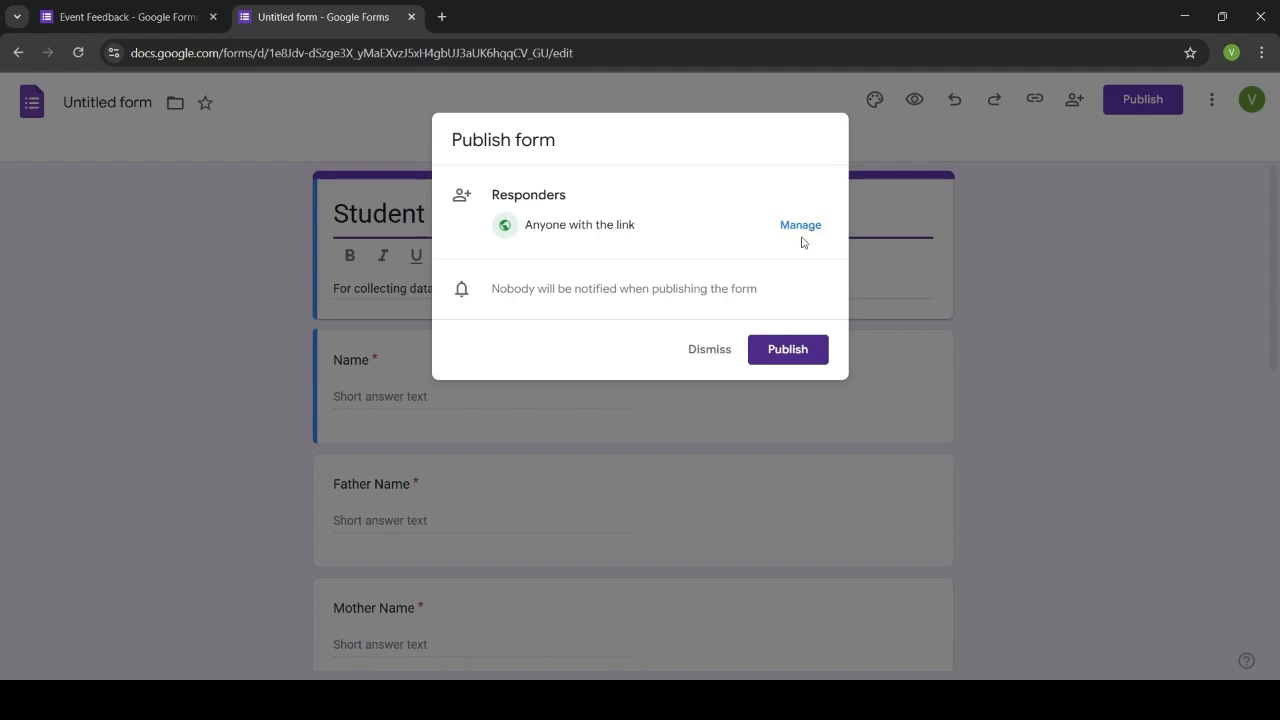
left_click(778, 349)
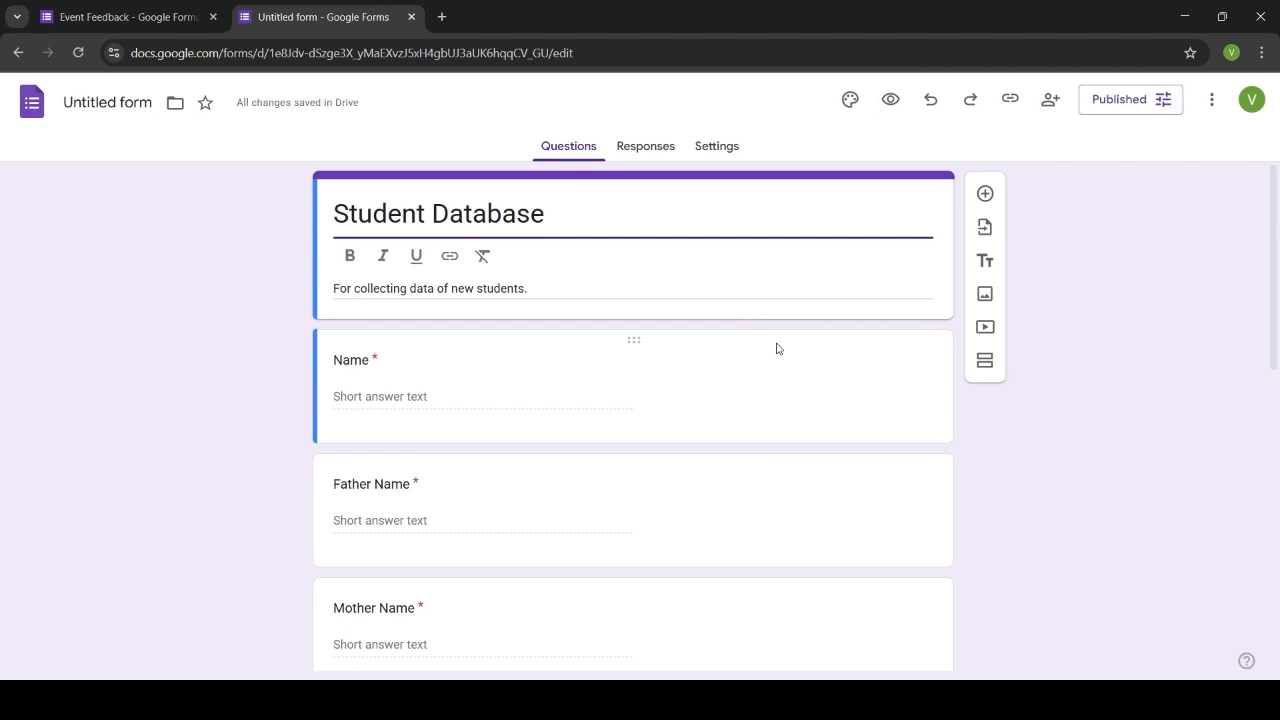
left_click(1011, 100)
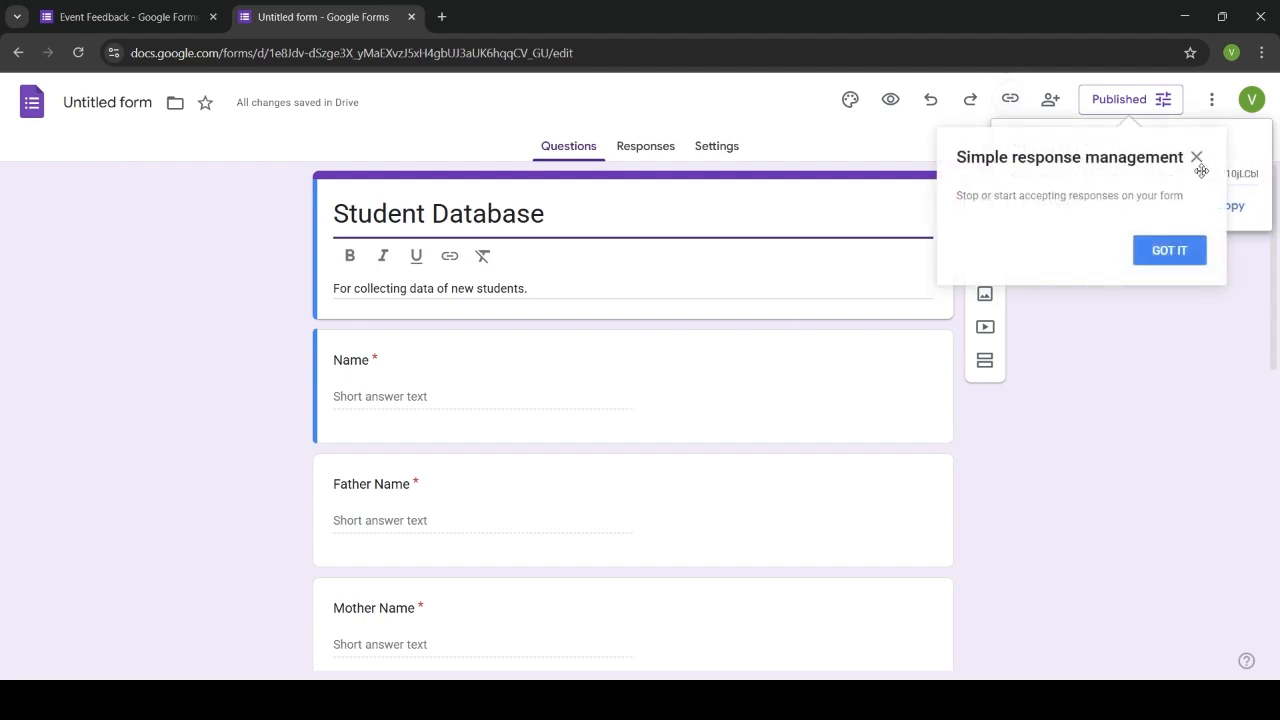
left_click(1197, 160)
left_click(1011, 100)
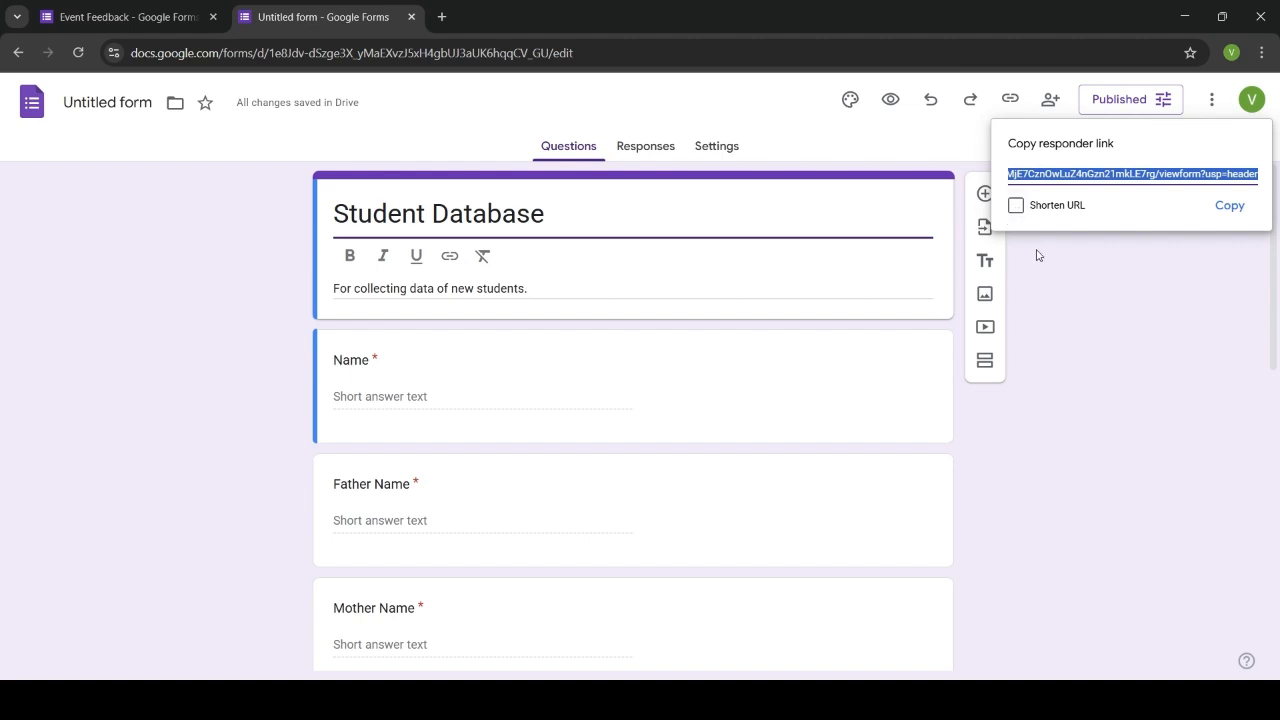
left_click(1017, 207)
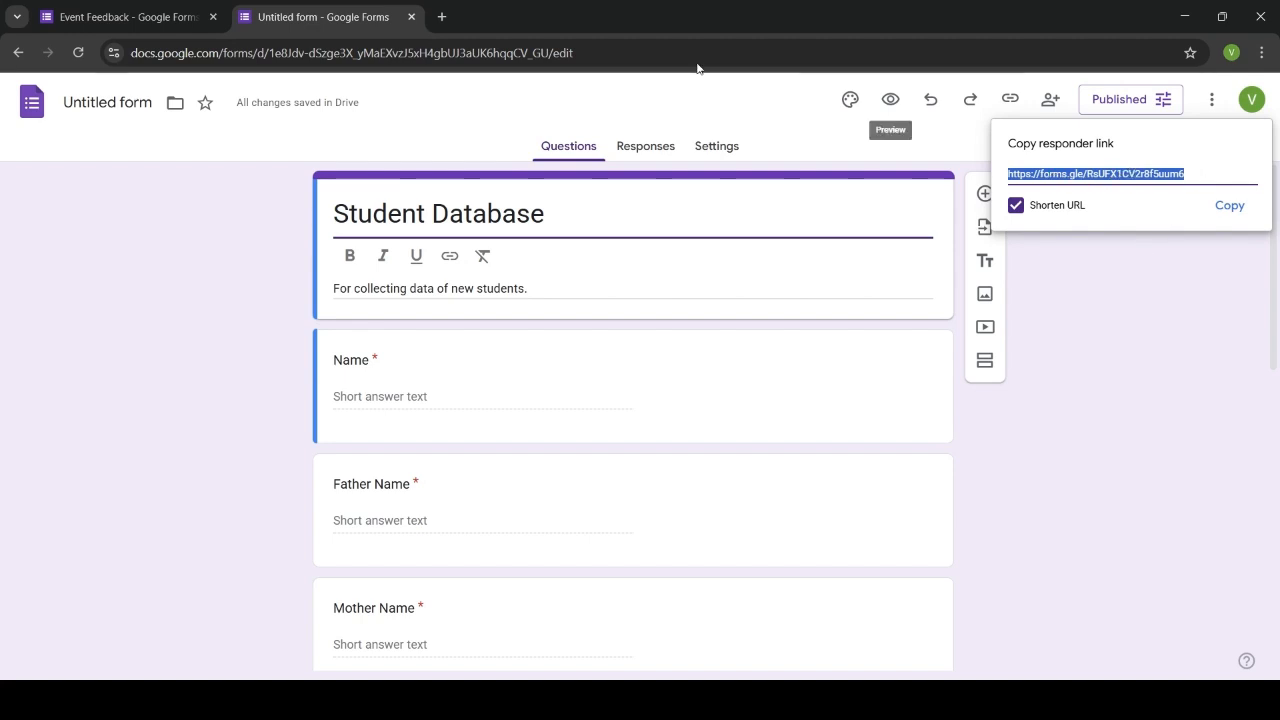
- Open the shortened responder link in a new browser tab and look over the Student Database form's first questions
left_click(441, 17)
left_click(320, 14)
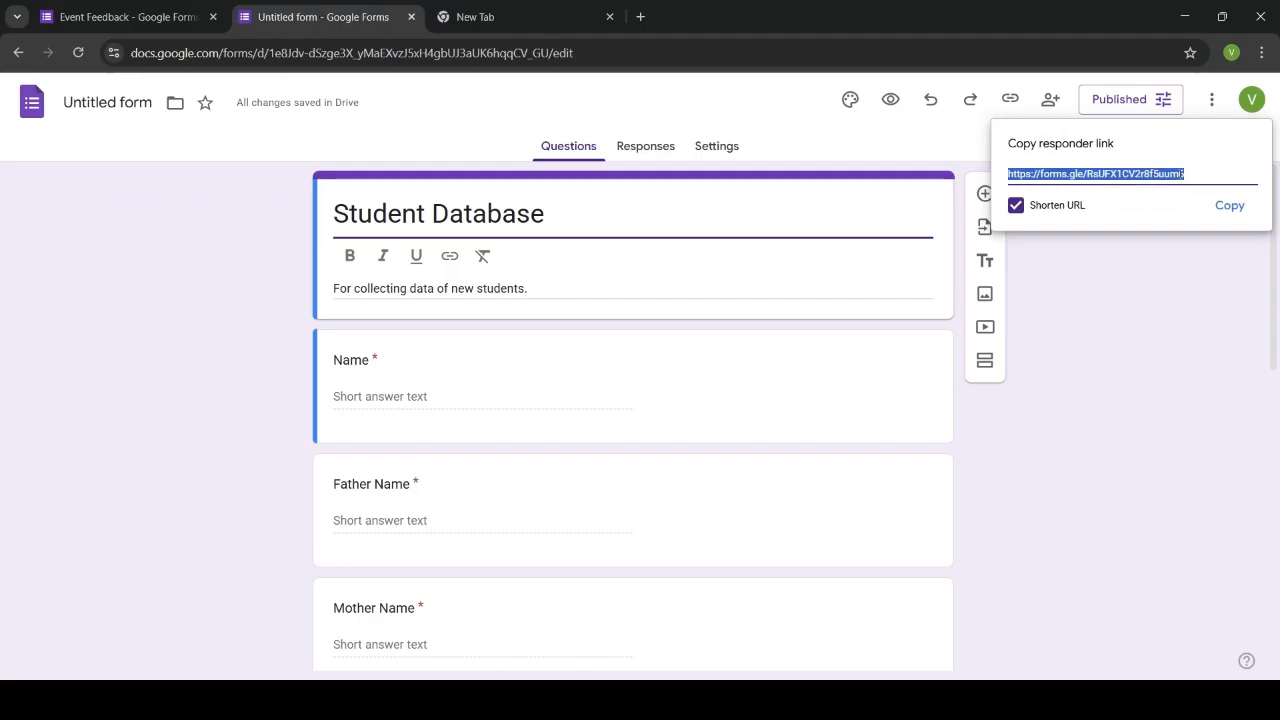
left_click(490, 17)
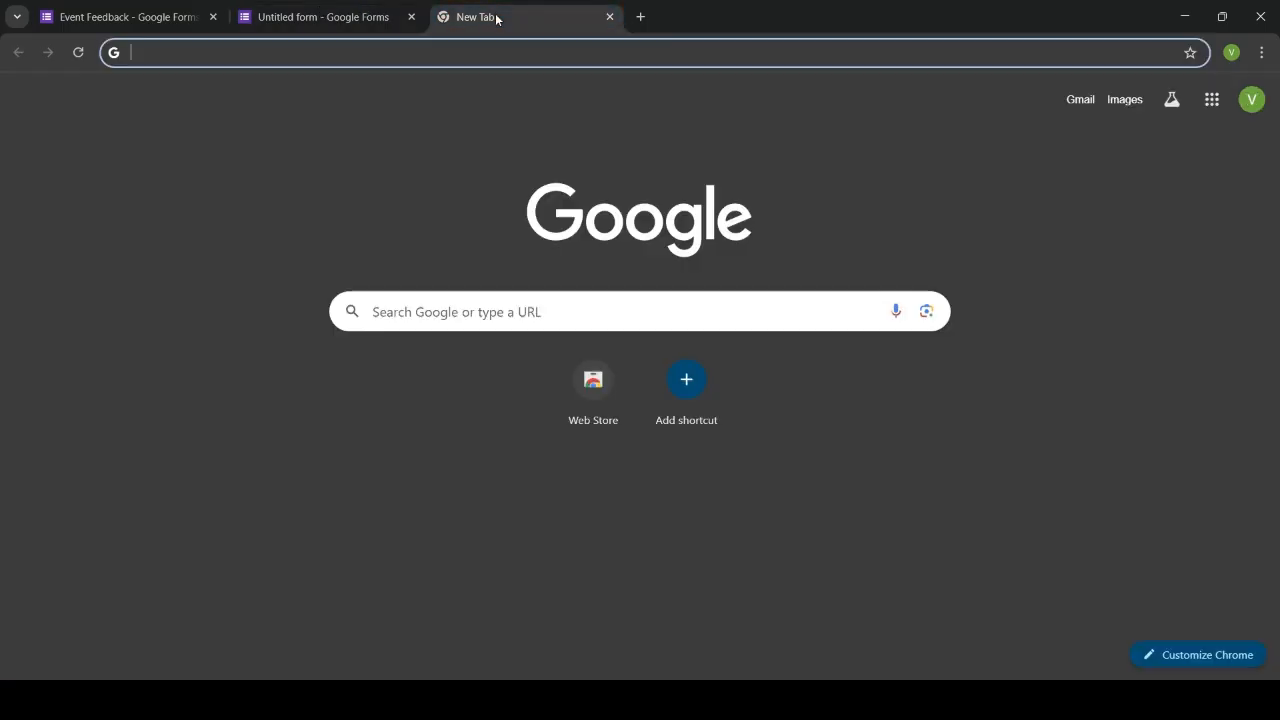
left_click(410, 59)
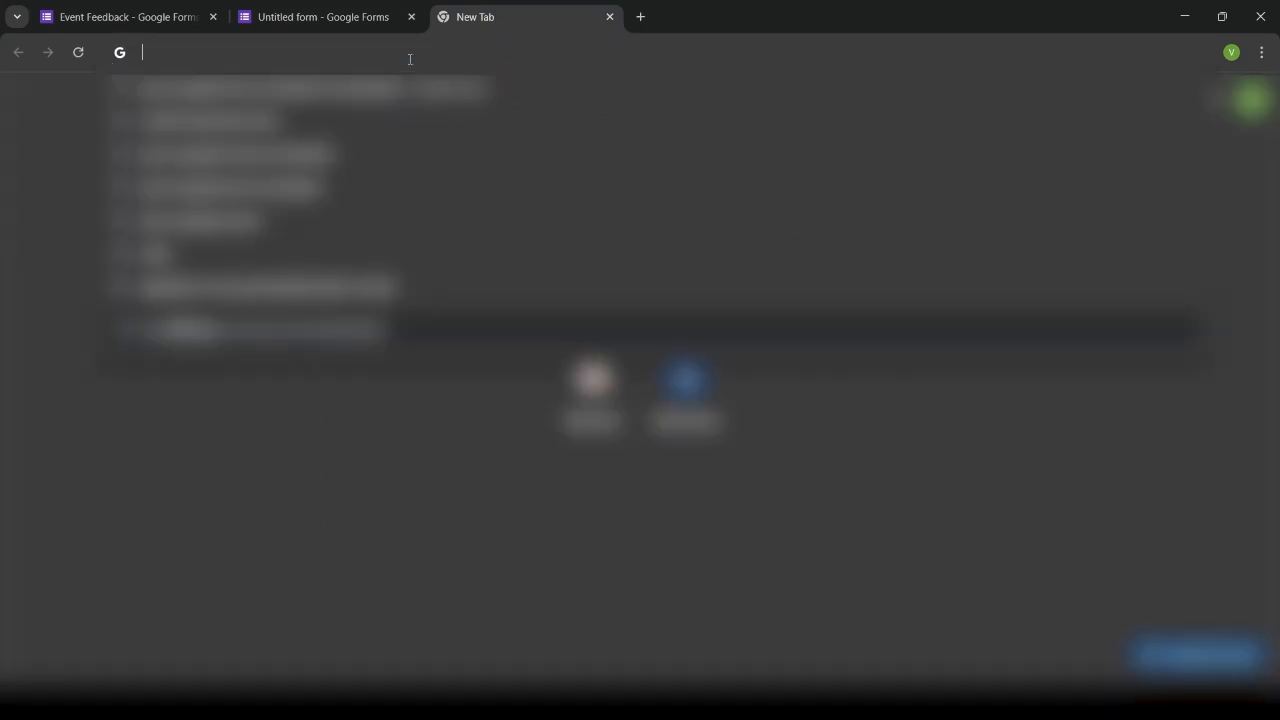
type("https://forms.gle/RsUFX1CV2r8f5uum6")
key("Return")
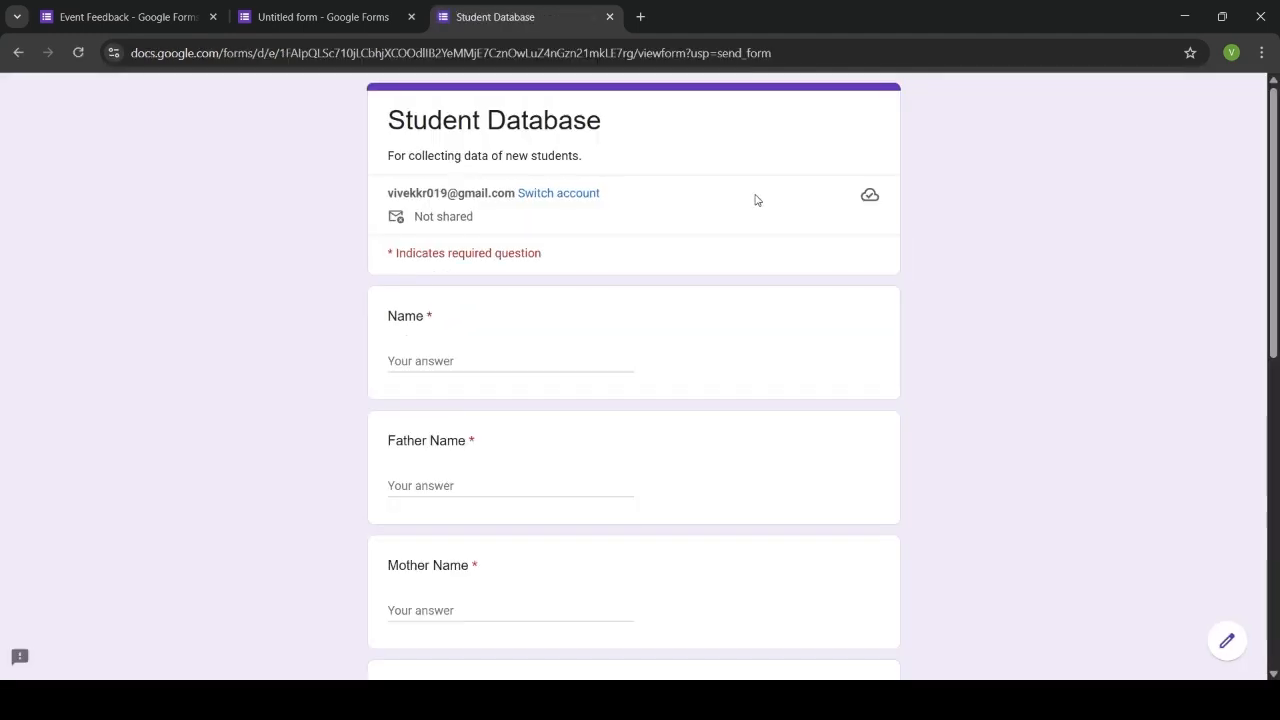
scroll(609, 343, "down", 3)
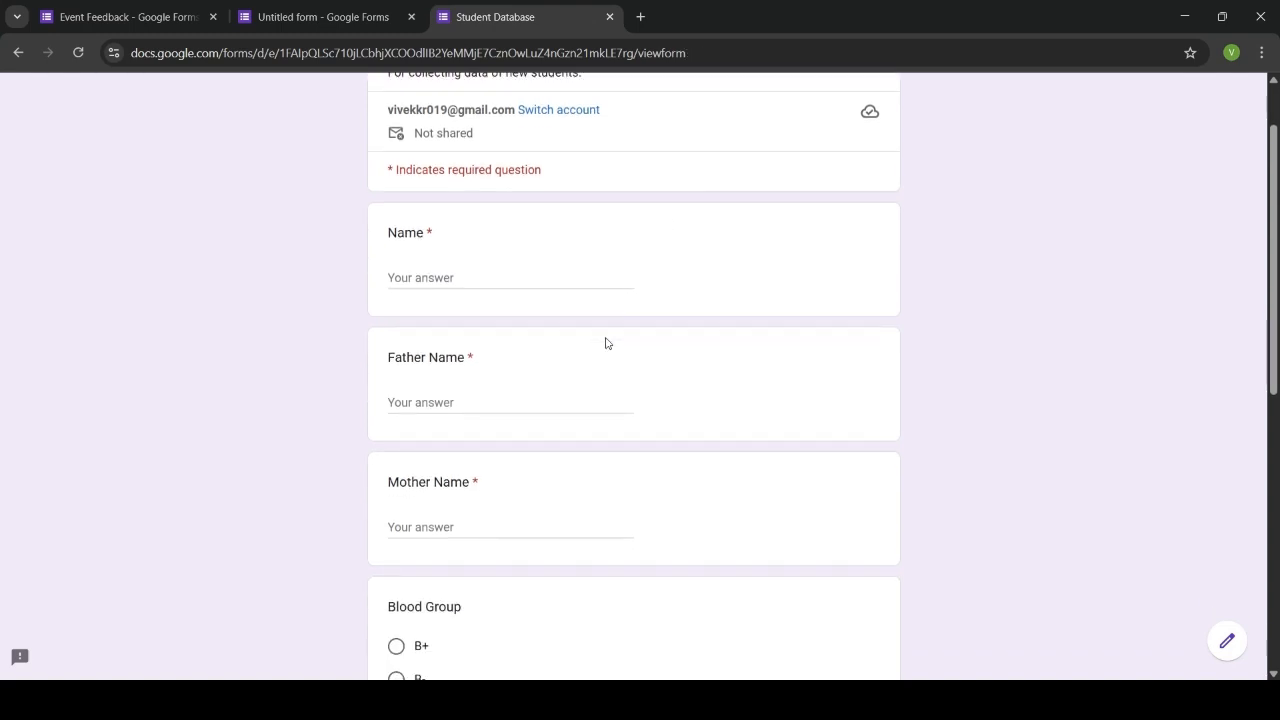
- Examine the live Student Database response form from the name fields through Blood Group and Address to the Center question
scroll(606, 343, "up", 1)
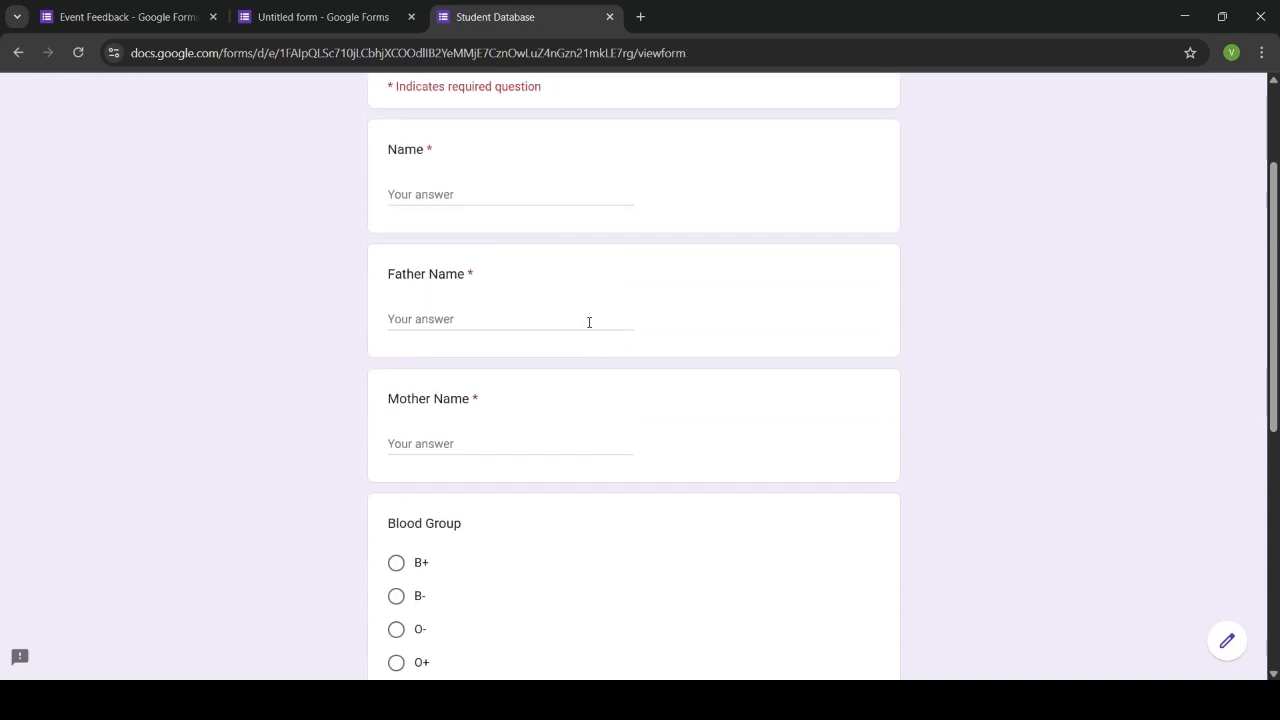
scroll(589, 322, "up", 1)
scroll(589, 322, "down", 5)
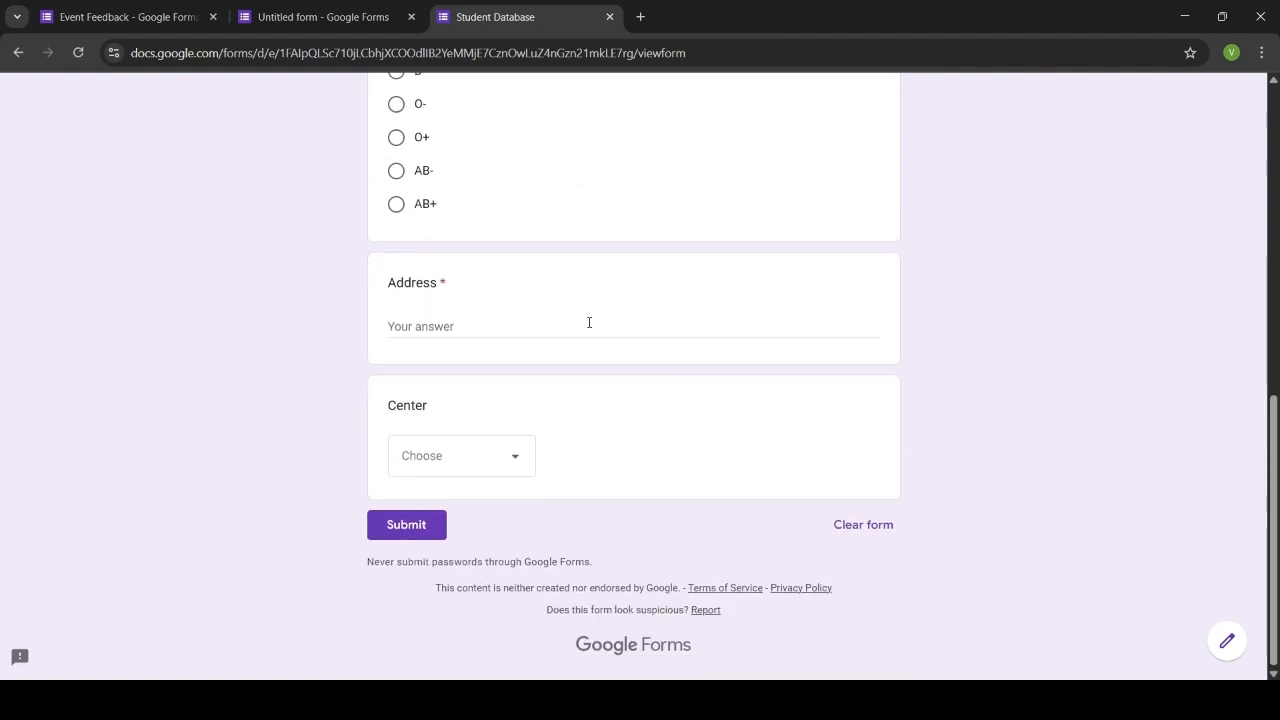
scroll(557, 371, "up", 7)
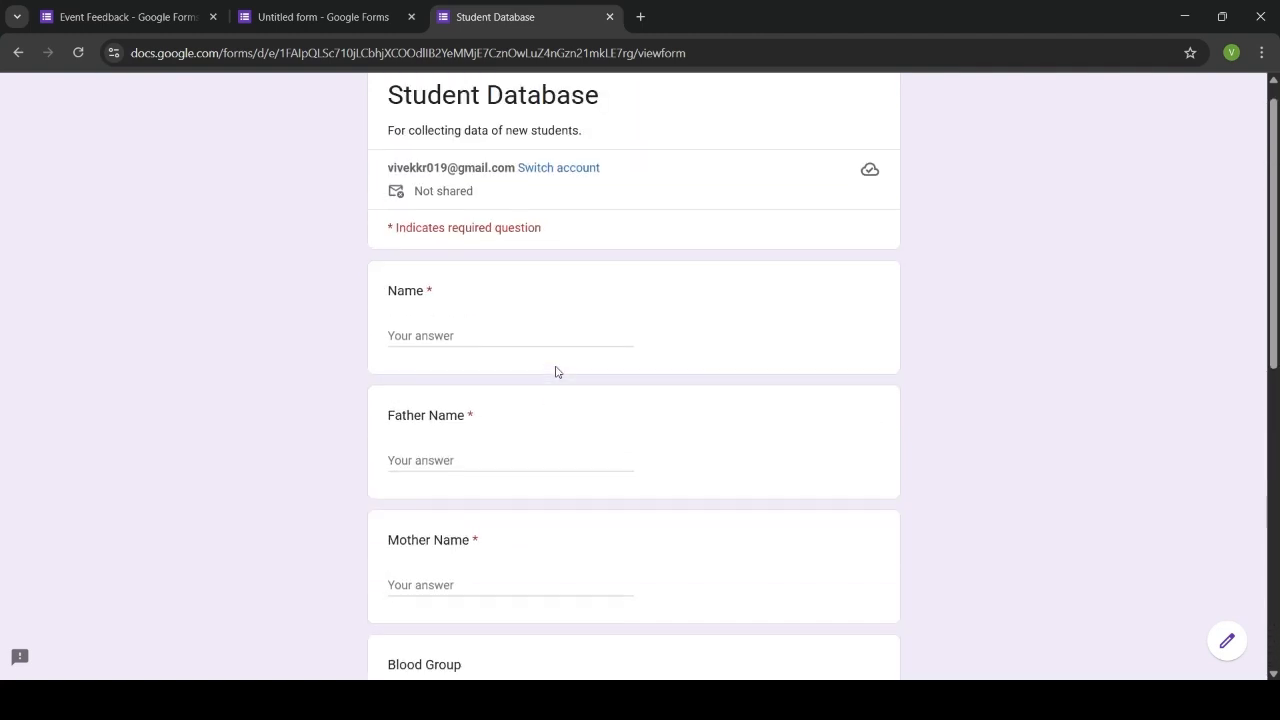
scroll(557, 372, "down", 2)
scroll(557, 371, "down", 5)
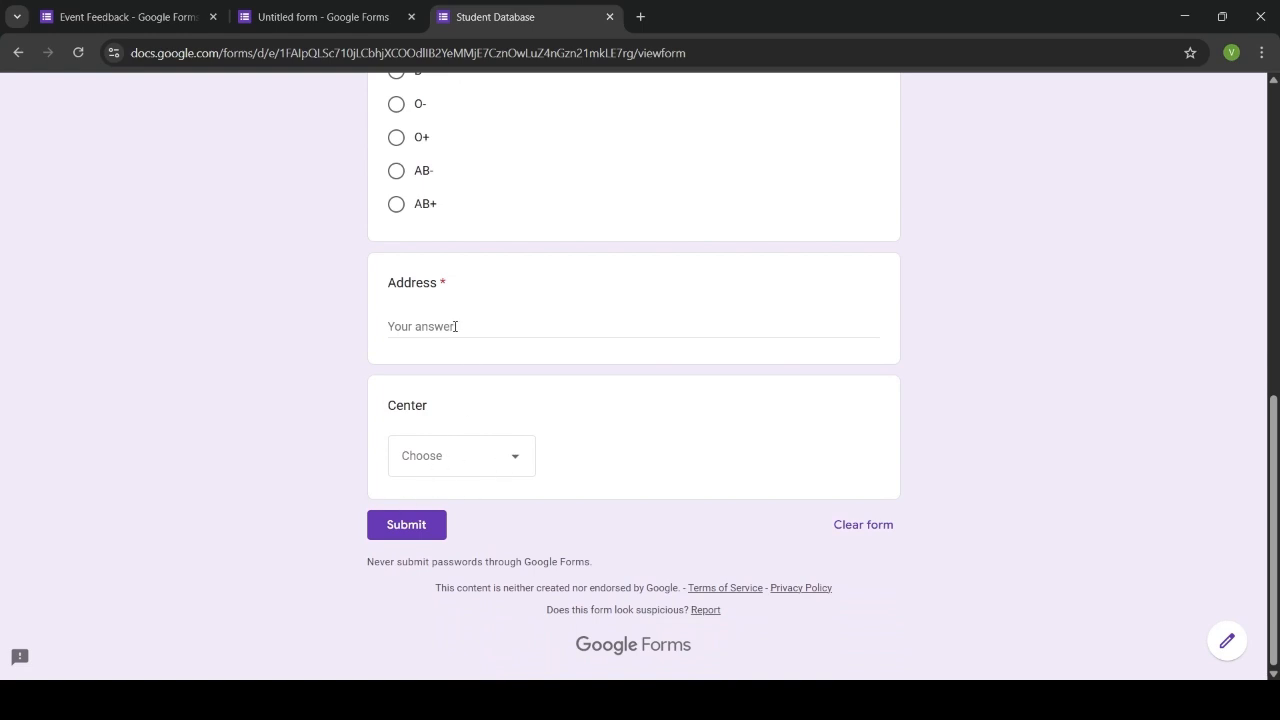
scroll(454, 326, "up", 5)
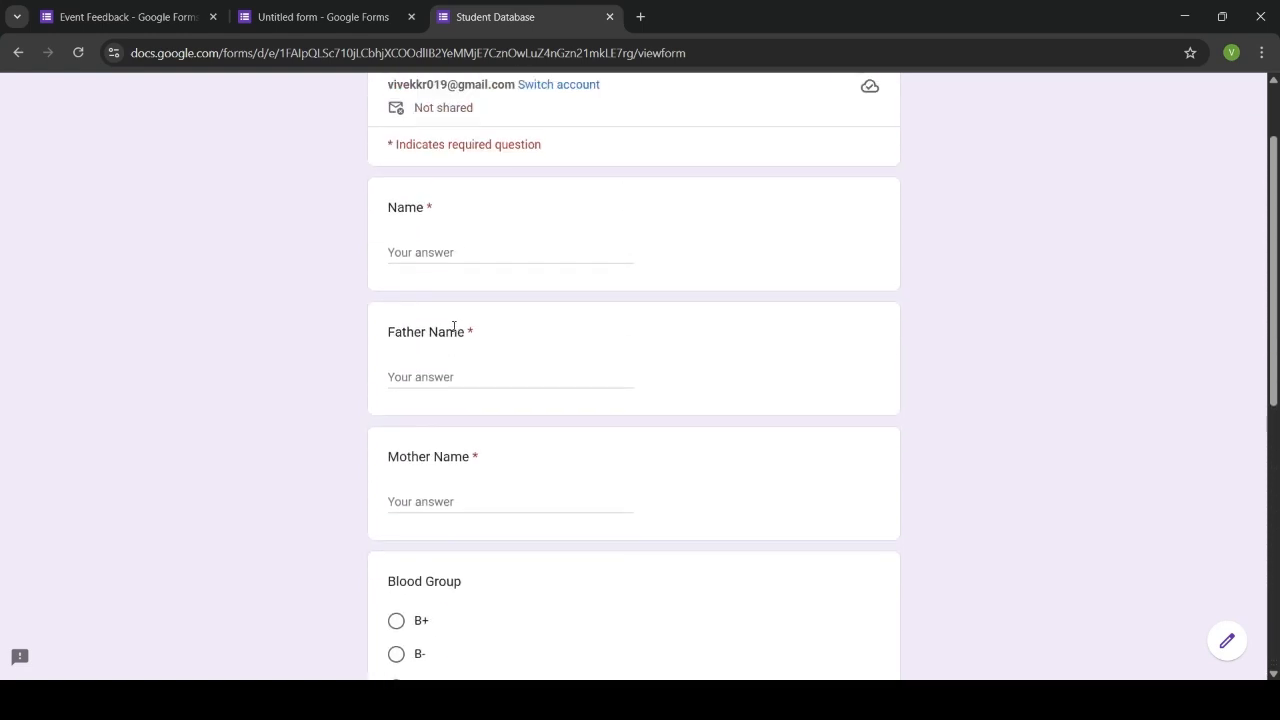
- Close the response form's browser tab, dismiss the responder link, and return to the Forms home page
left_click(610, 17)
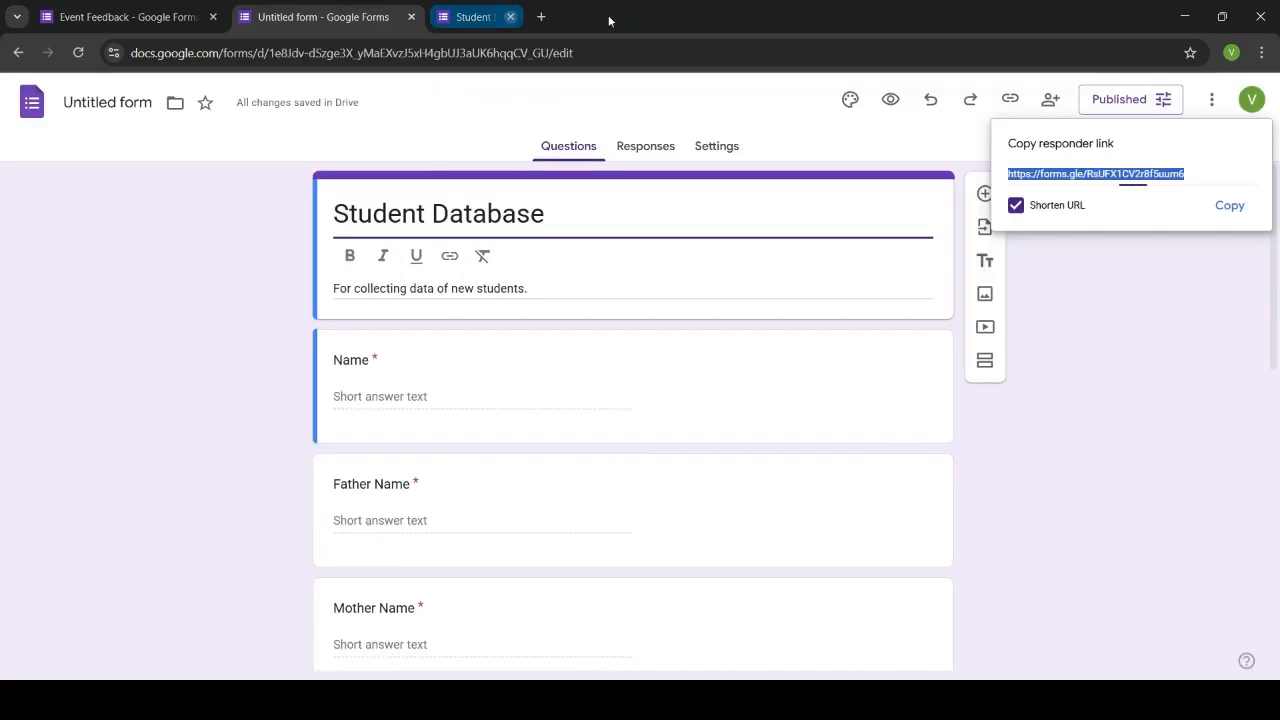
left_click(1160, 341)
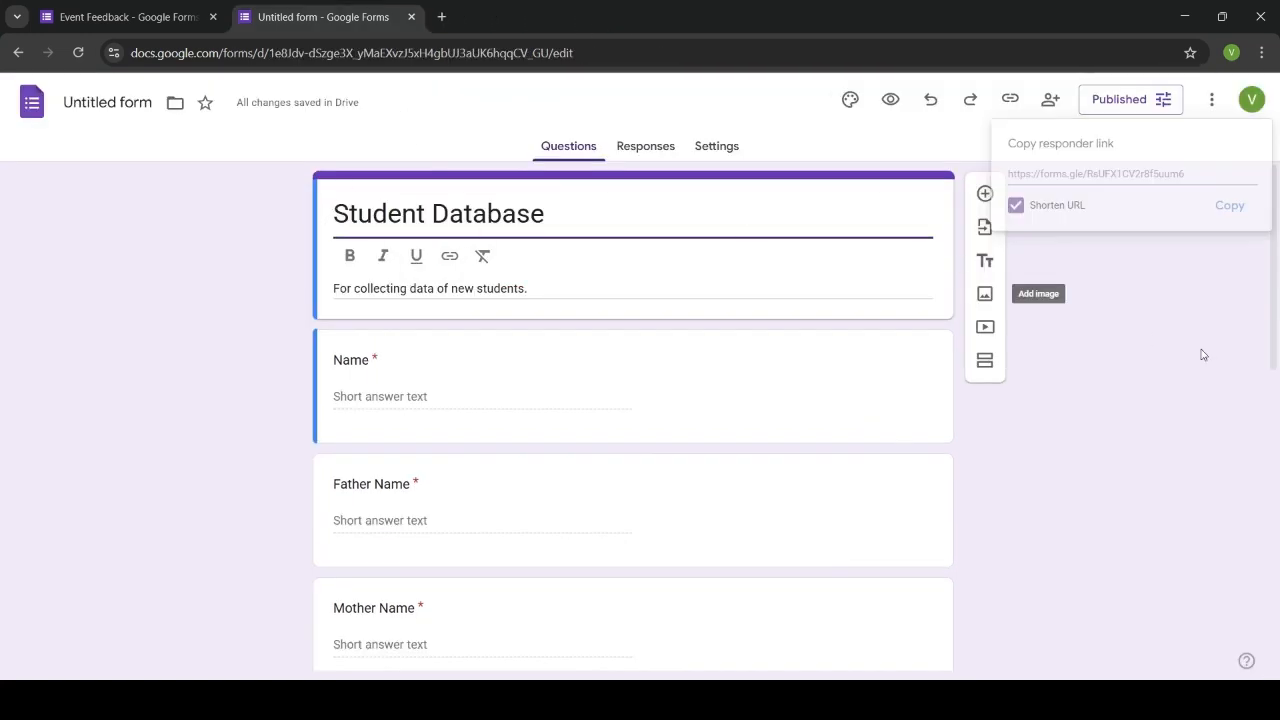
left_click(31, 101)
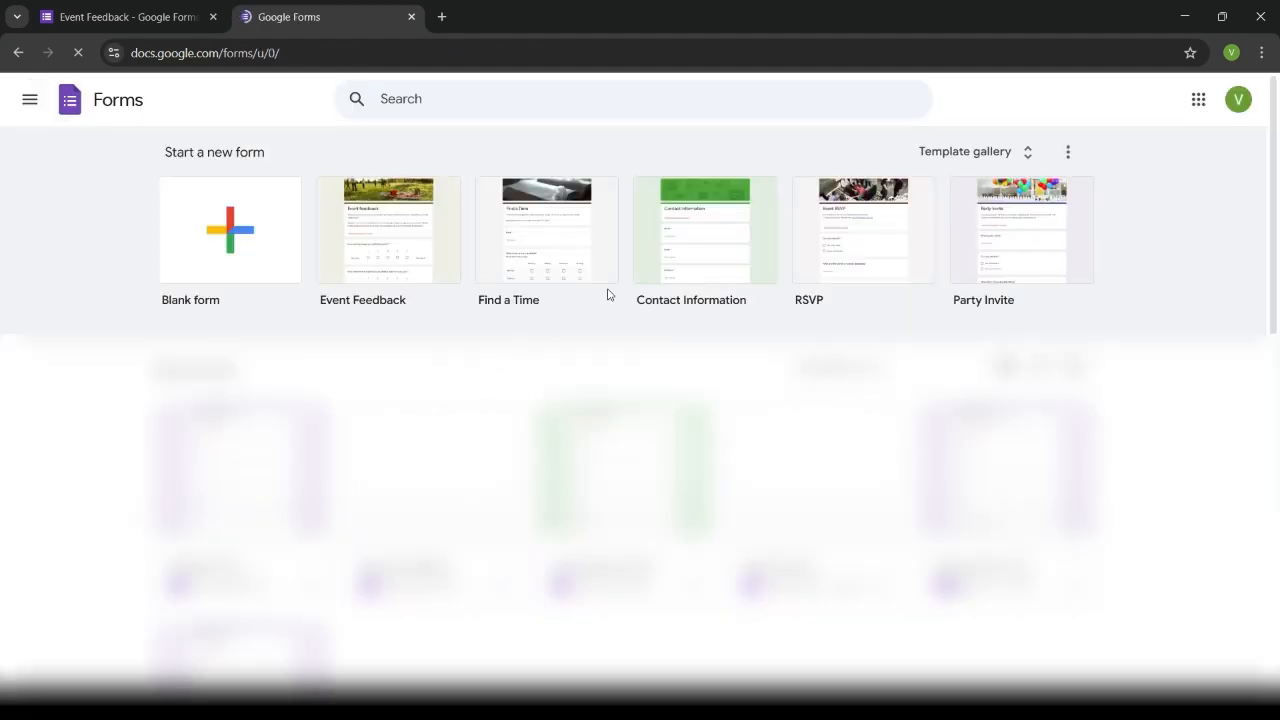
- Open the full template gallery and start a form from the Find a Time template in the Personal section
left_click(1028, 155)
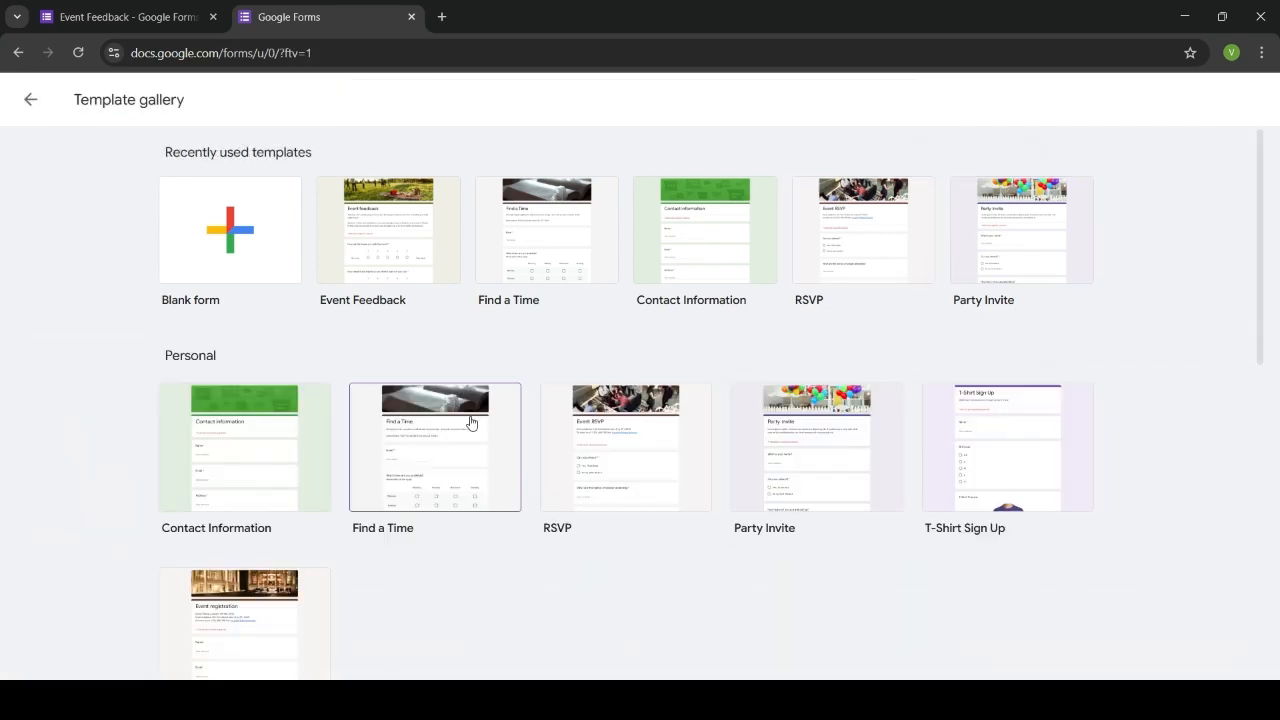
scroll(469, 422, "down", 2)
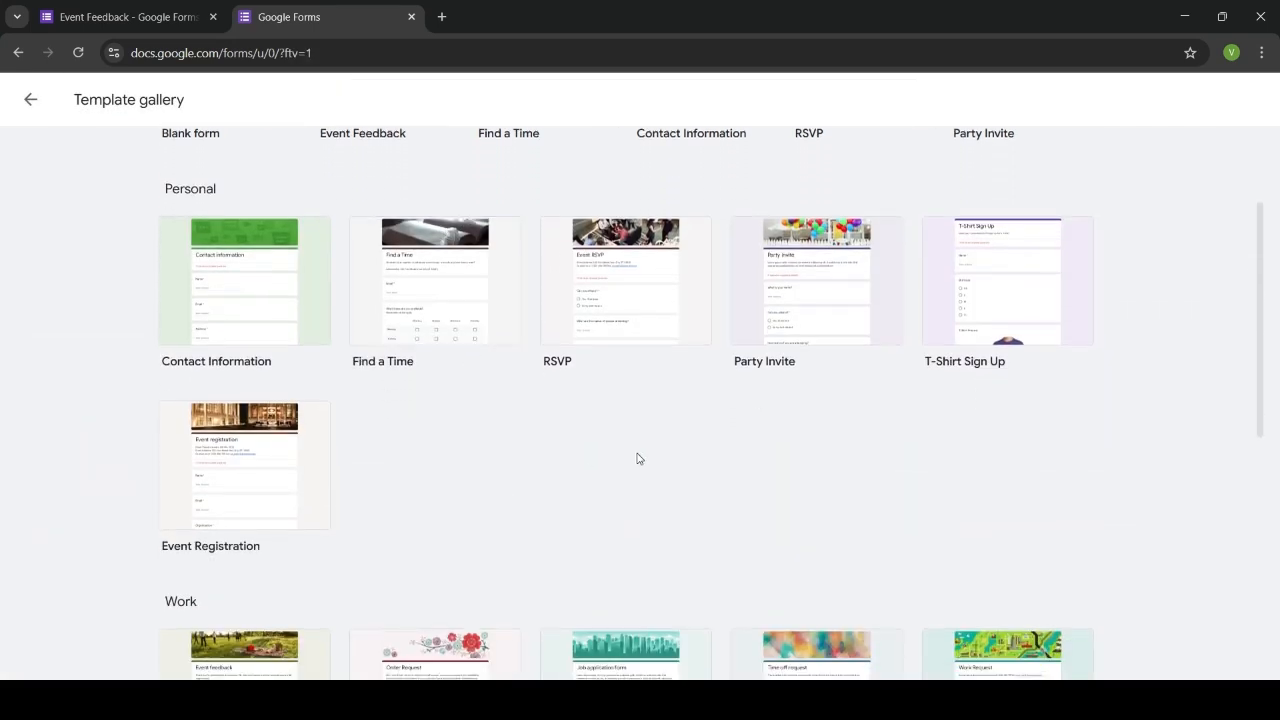
scroll(893, 444, "up", 1)
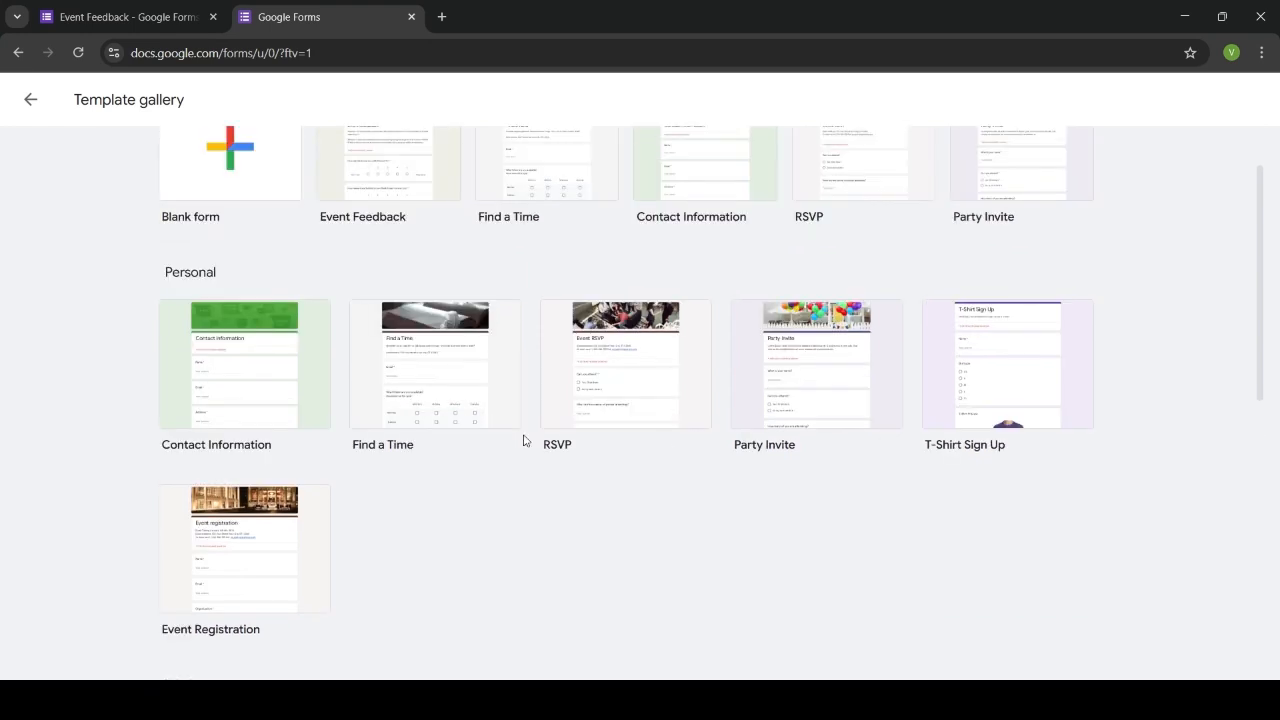
scroll(530, 437, "up", 1)
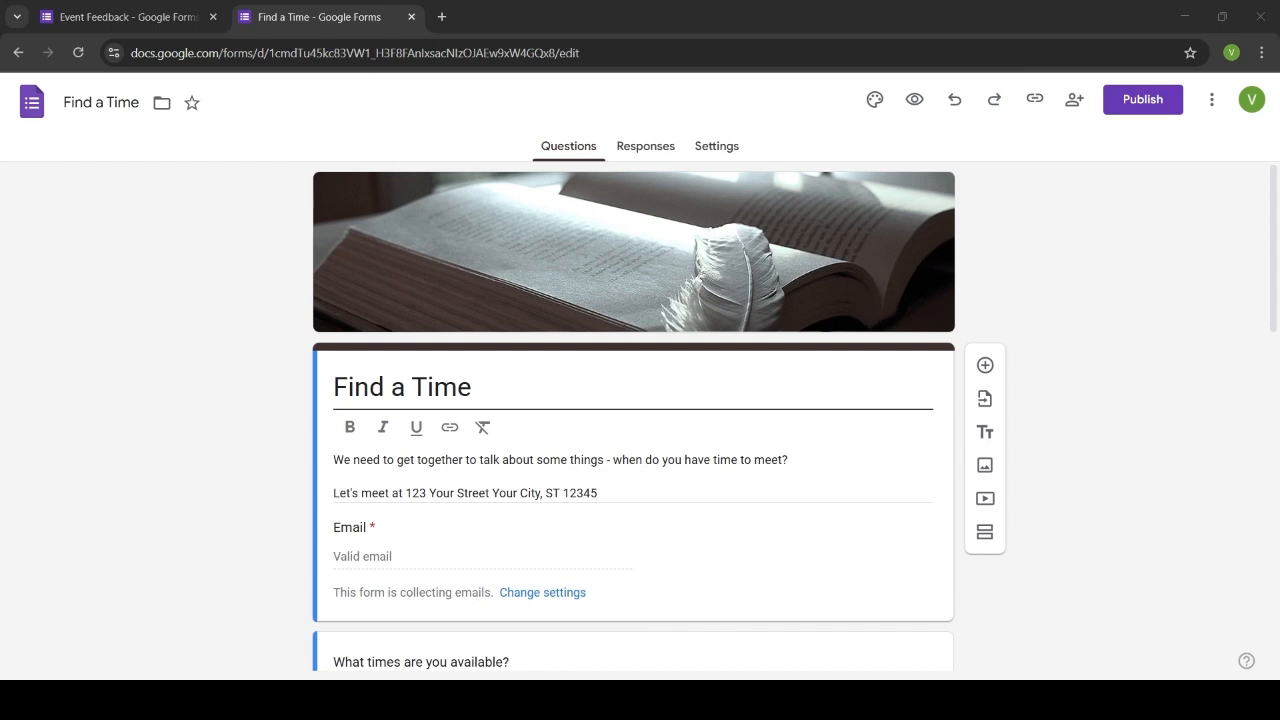
- Examine the Find a Time form's description, email field, availability grid and discussion items question
scroll(796, 422, "down", 2)
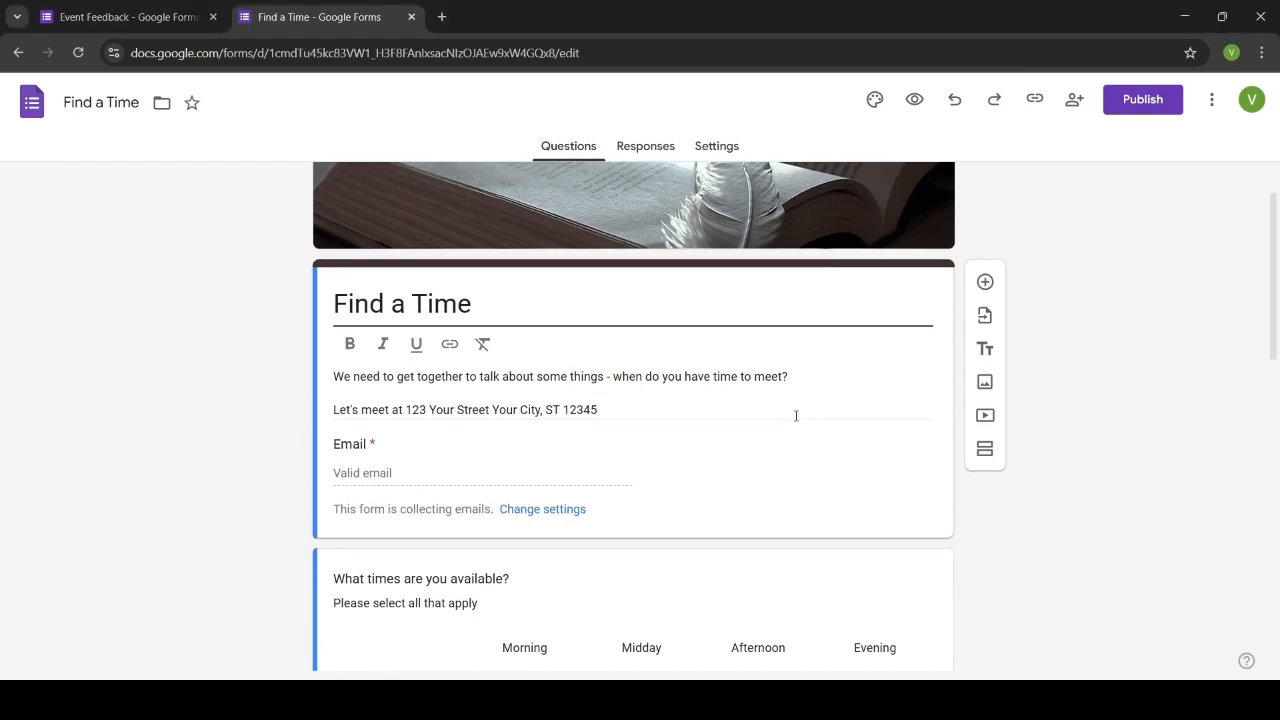
scroll(796, 422, "down", 1)
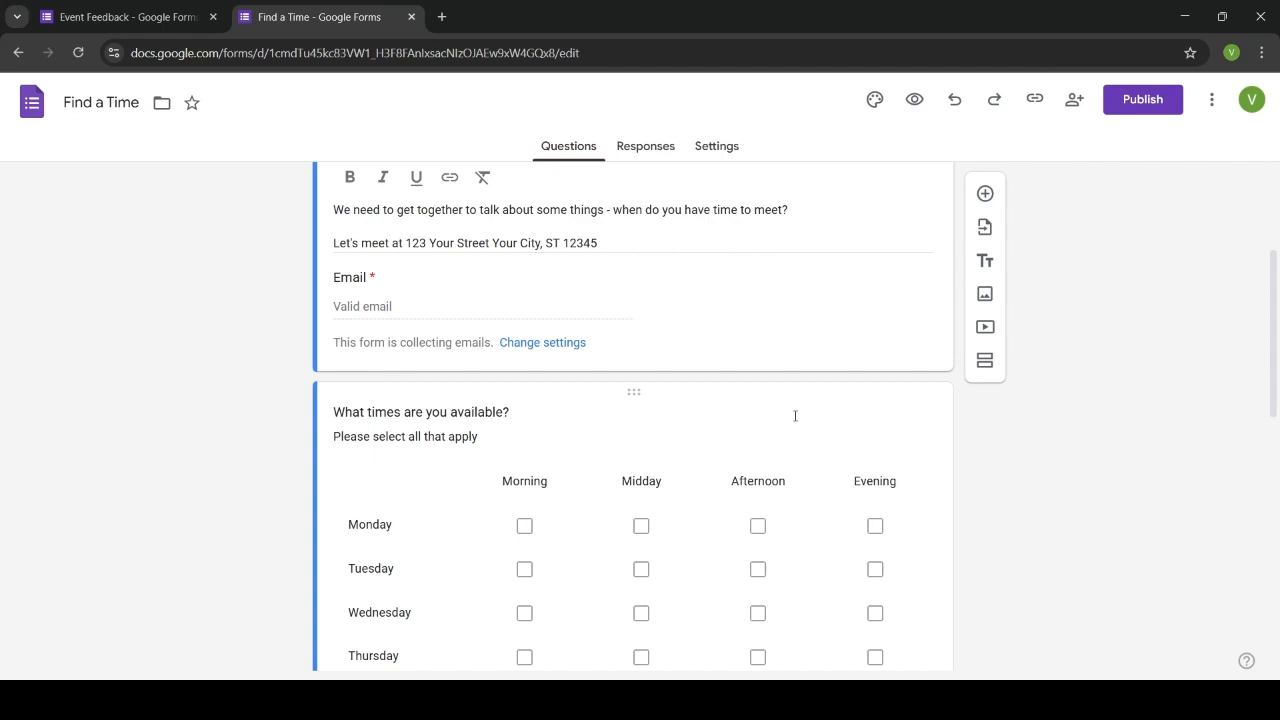
scroll(796, 422, "down", 2)
scroll(796, 421, "down", 2)
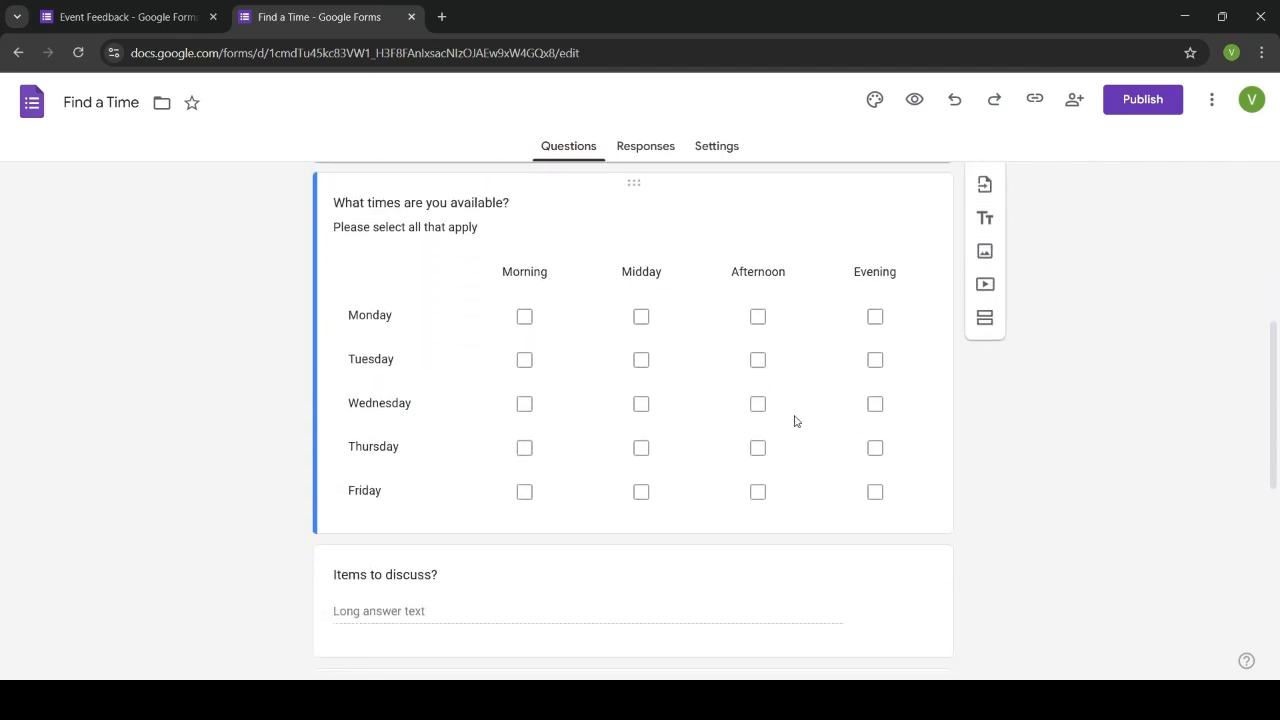
scroll(649, 391, "up", 4)
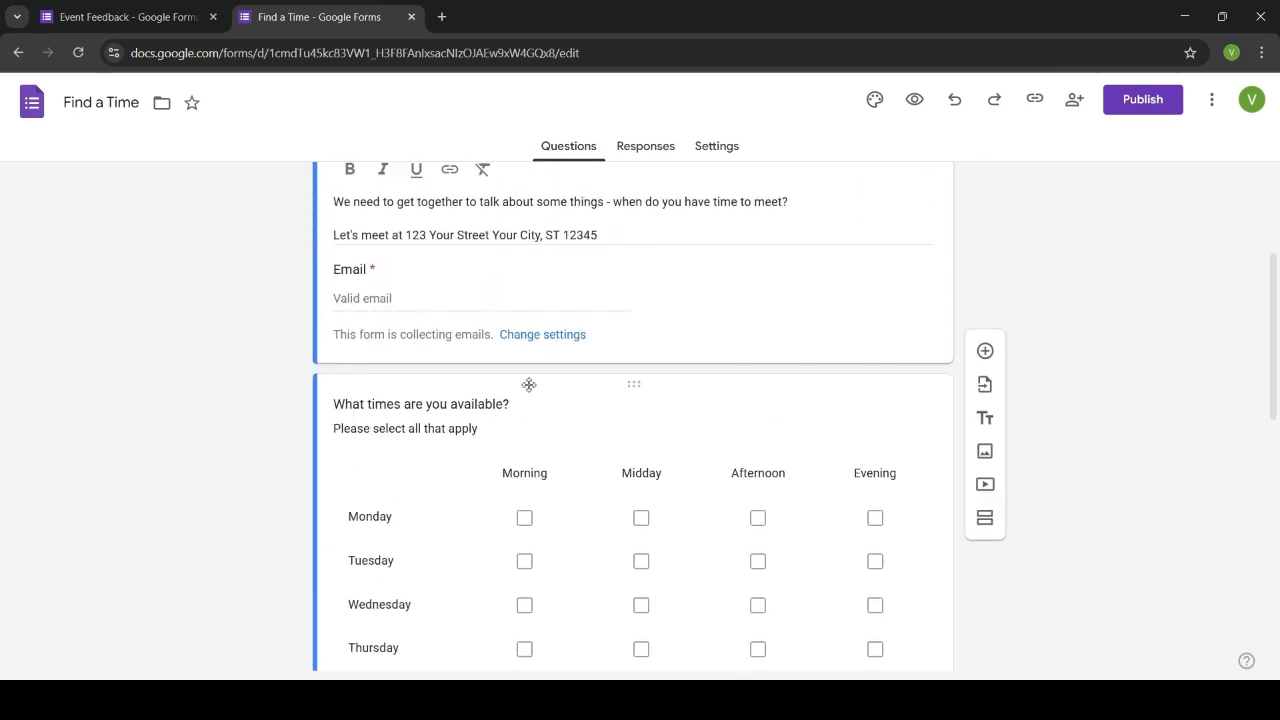
scroll(532, 388, "down", 1)
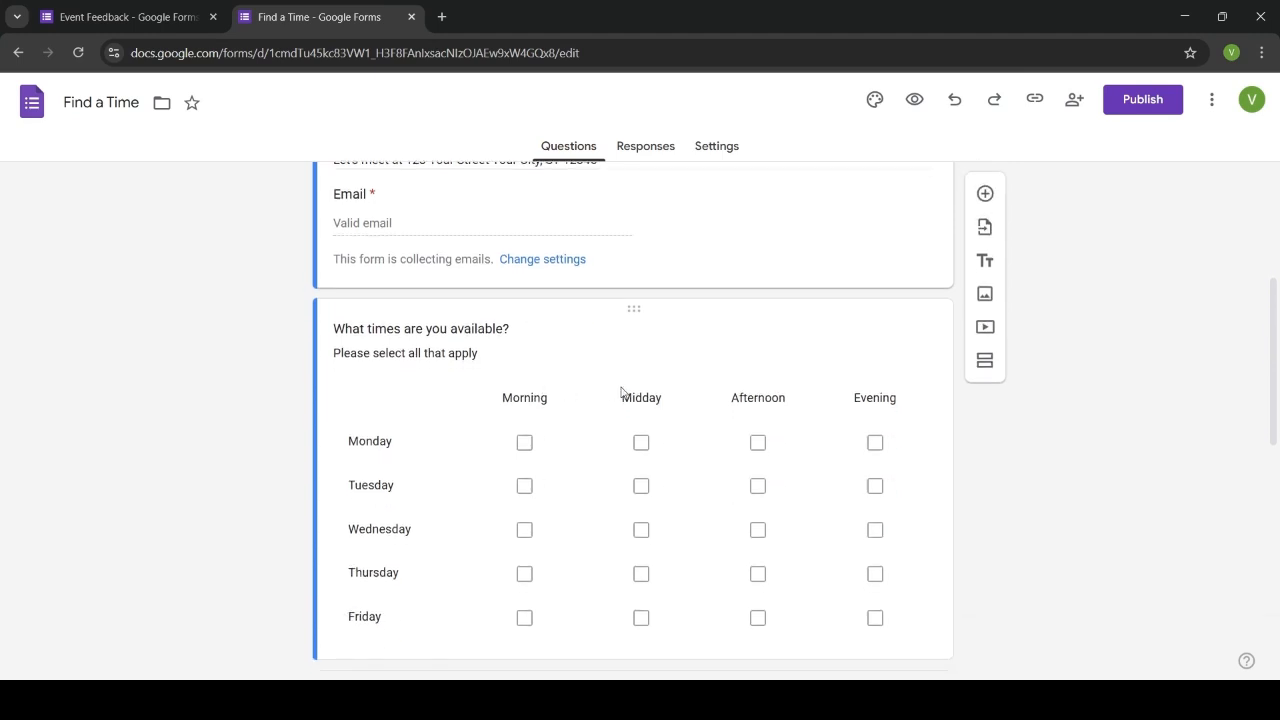
scroll(669, 380, "up", 2)
scroll(669, 380, "up", 2)
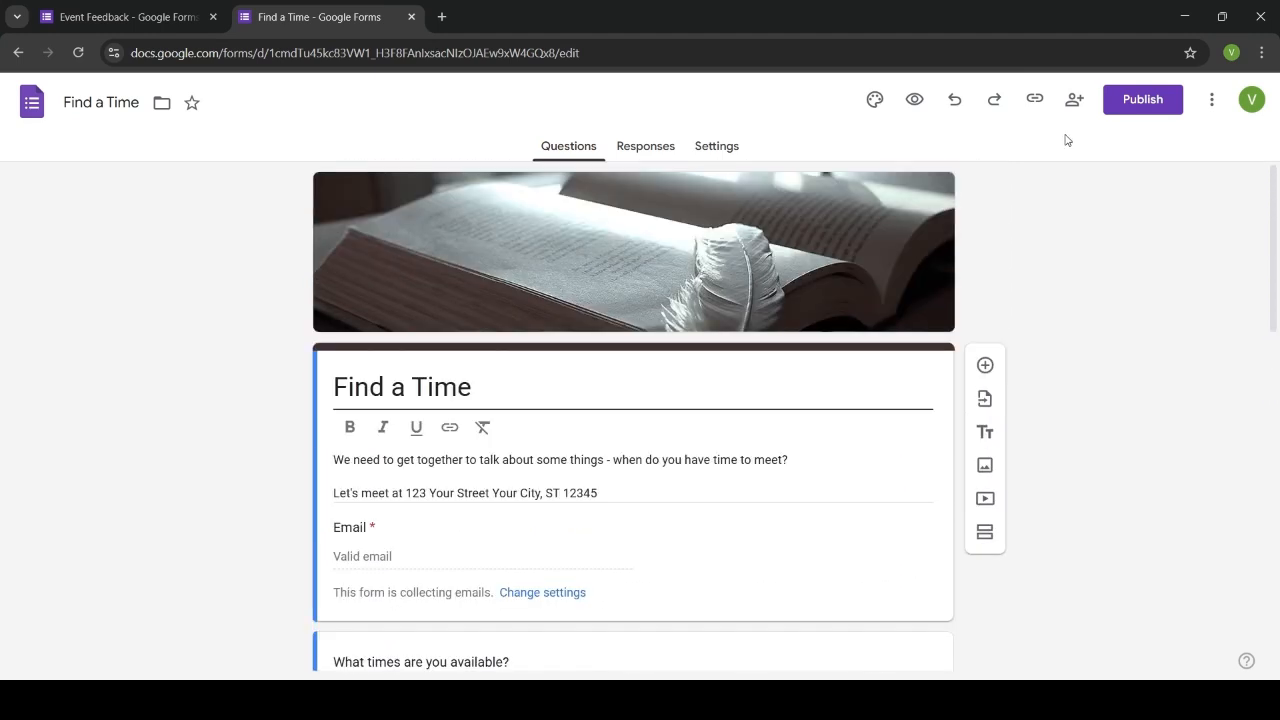
- Return to the template gallery and look through the Personal, Work and Education templates
left_click(10, 58)
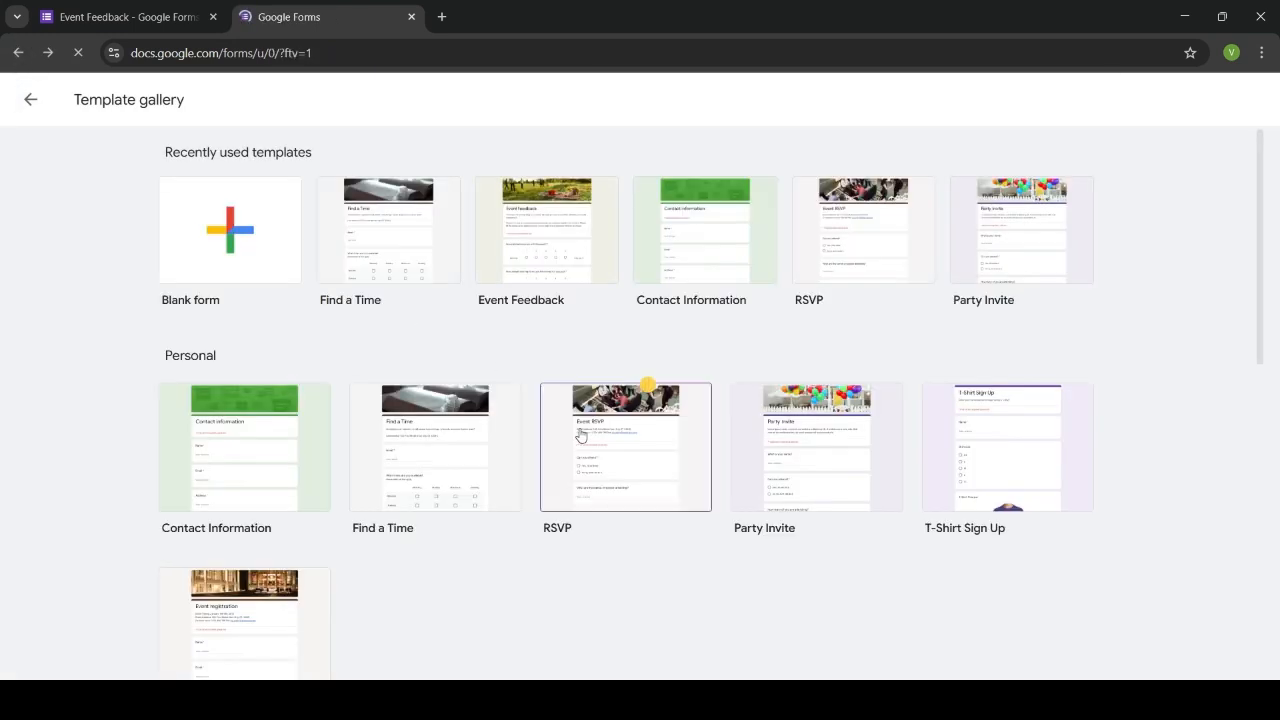
scroll(580, 436, "down", 2)
scroll(580, 436, "down", 4)
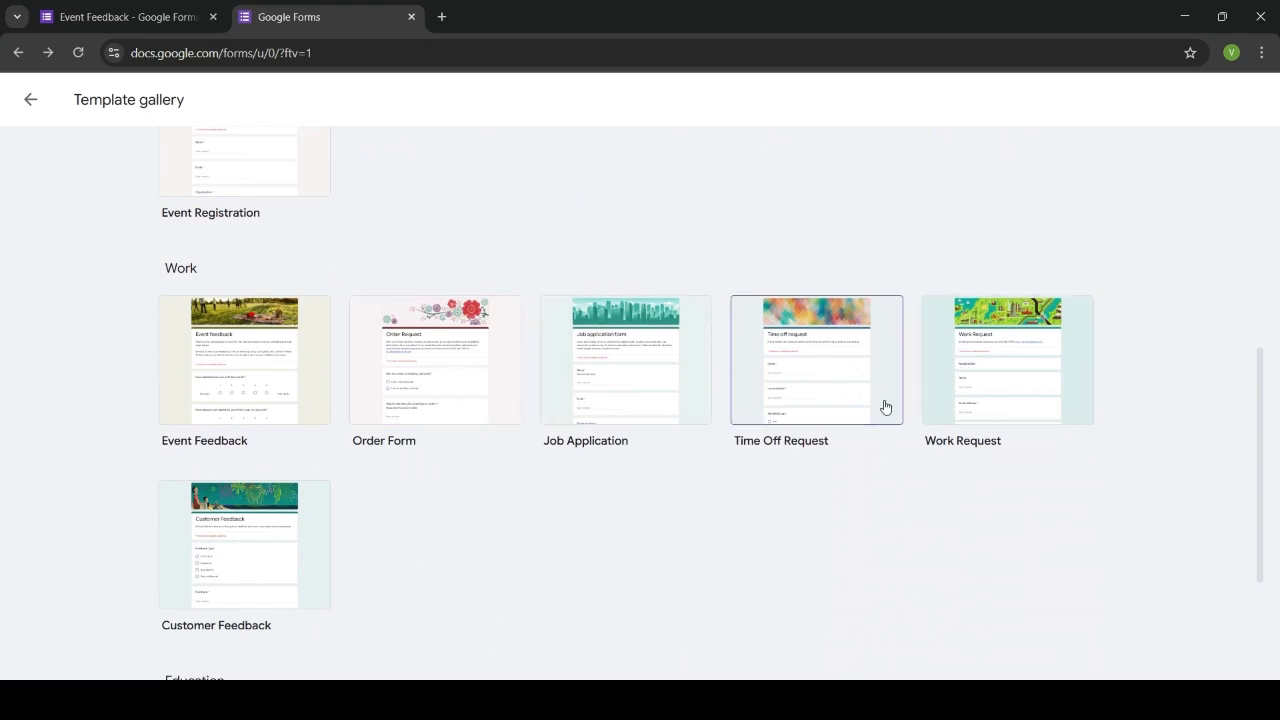
scroll(680, 617, "down", 2)
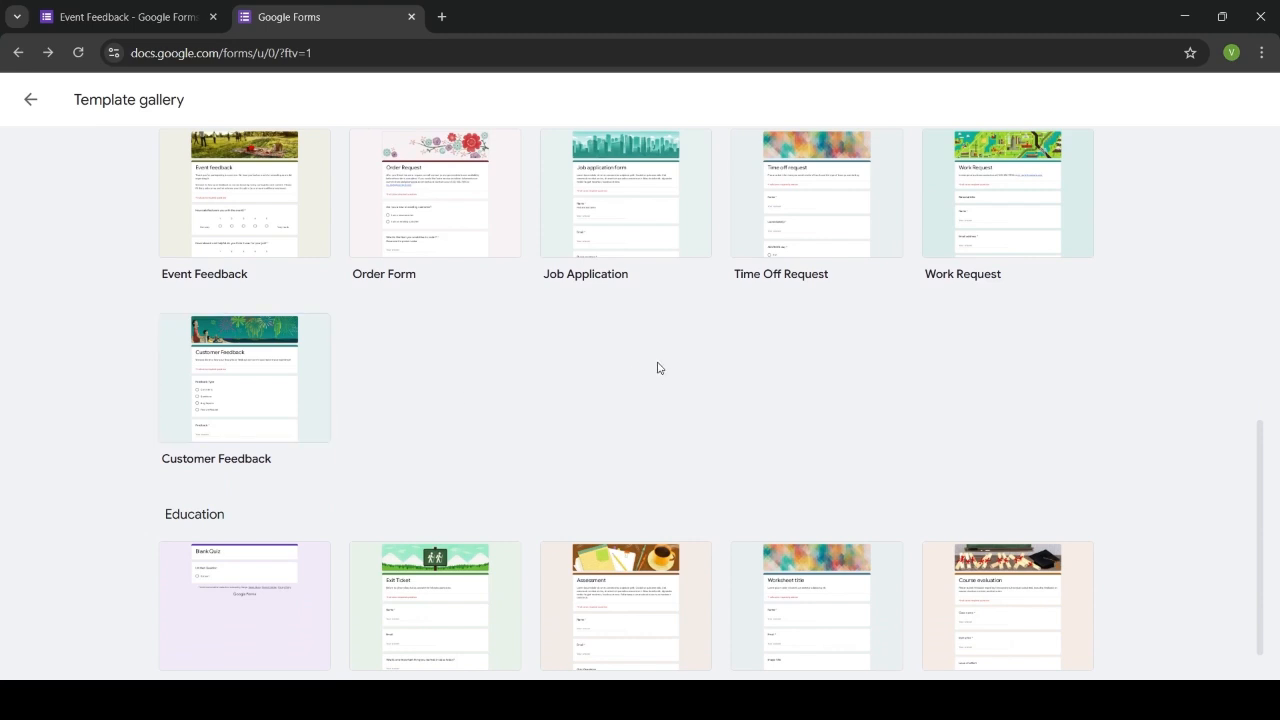
scroll(694, 358, "down", 1)
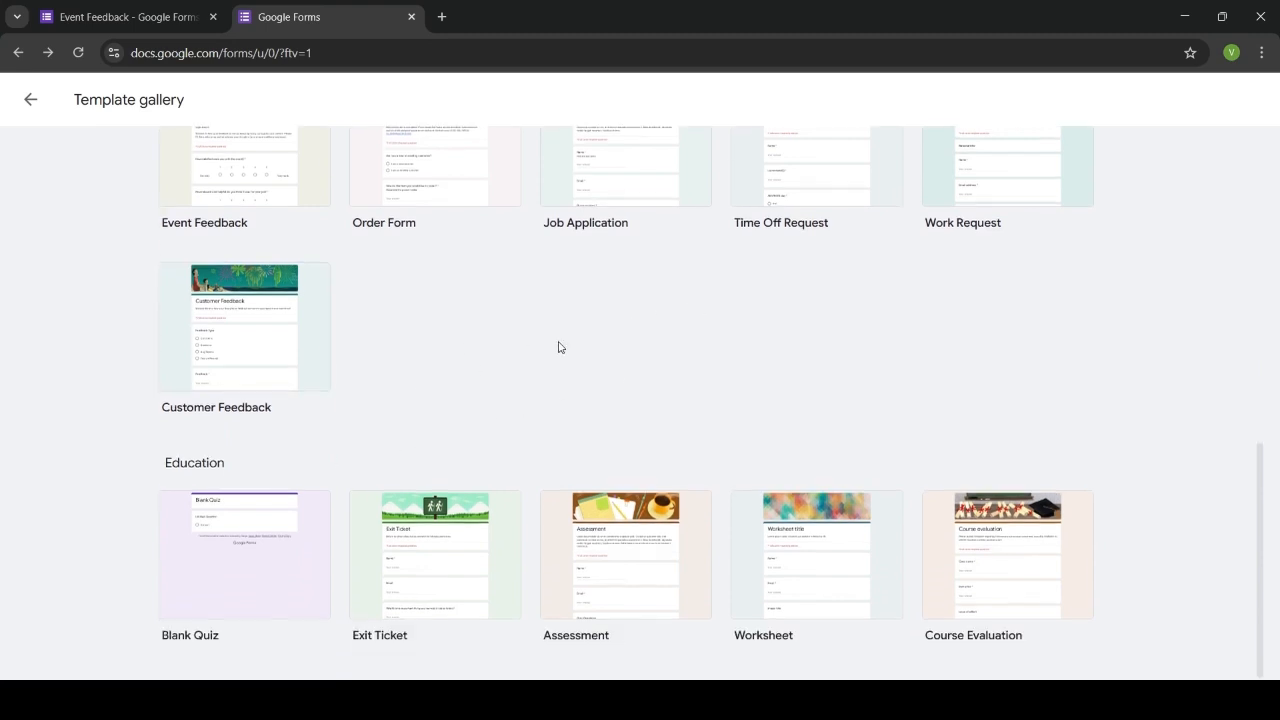